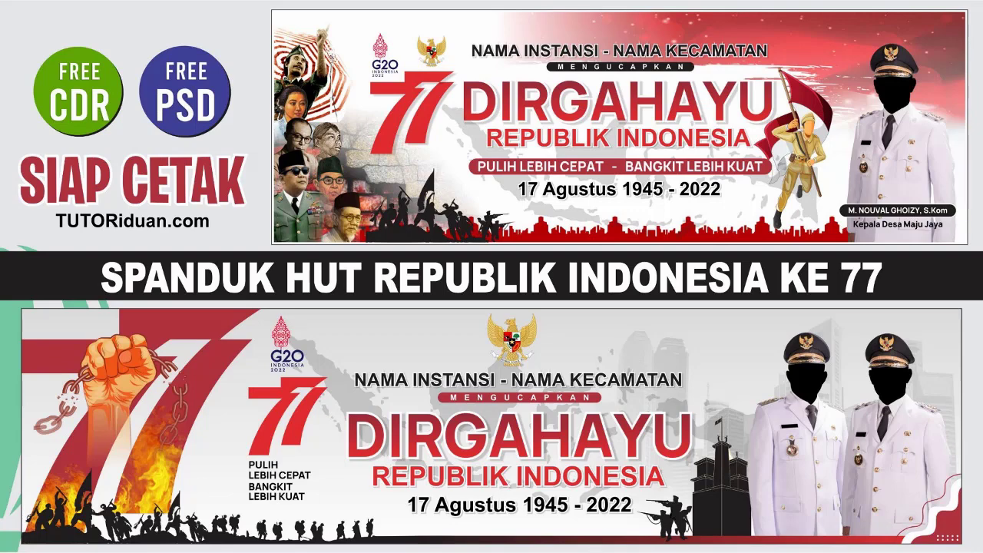
- Open the TUTORiduan.com homepage in Chrome from the 'tut' address-bar suggestion
left_click(633, 538)
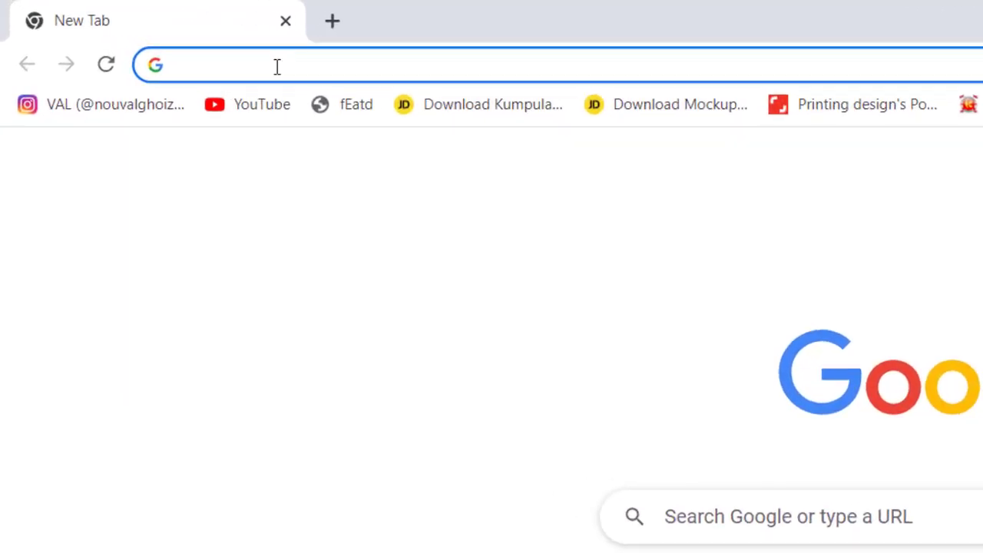
type("tu")
type("t")
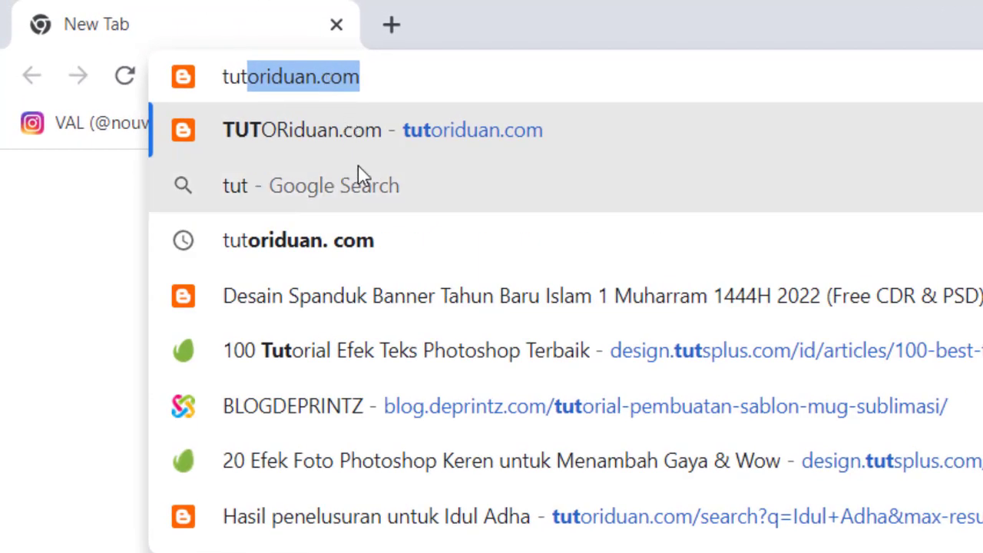
left_click(417, 135)
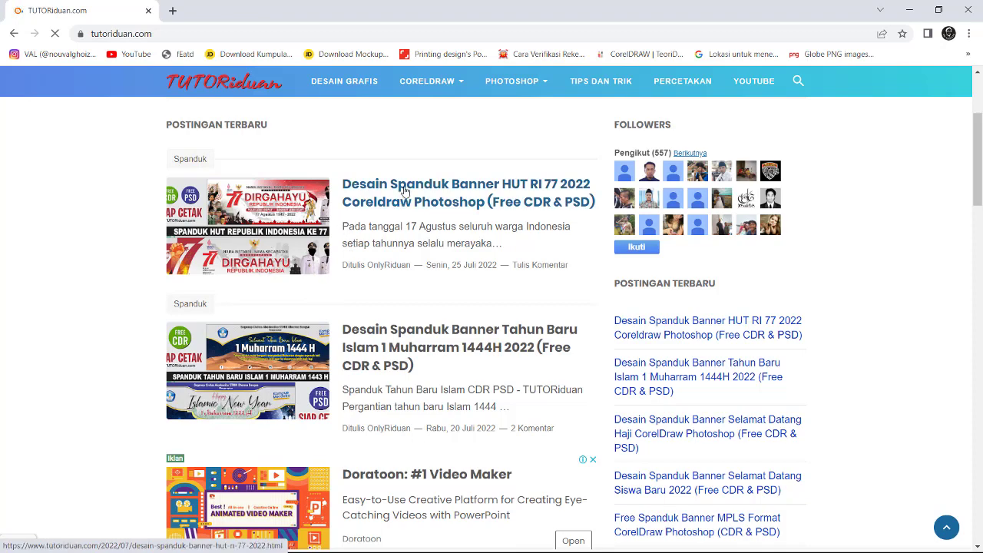
- Open the 'Desain Spanduk Banner HUT RI 77 2022' article and dismiss its vignette and bottom ads
left_click(405, 190)
left_click(451, 416)
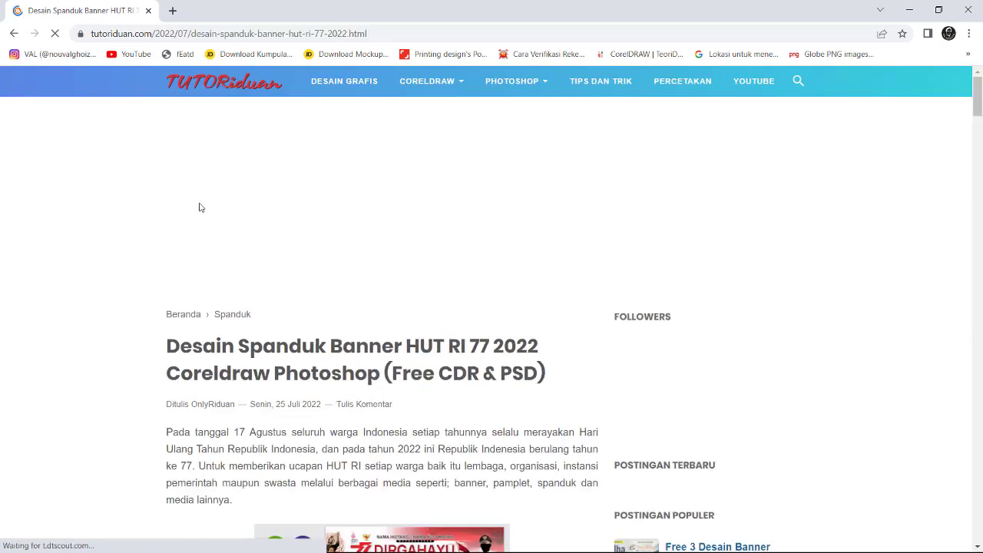
scroll(77, 231, "down", 1)
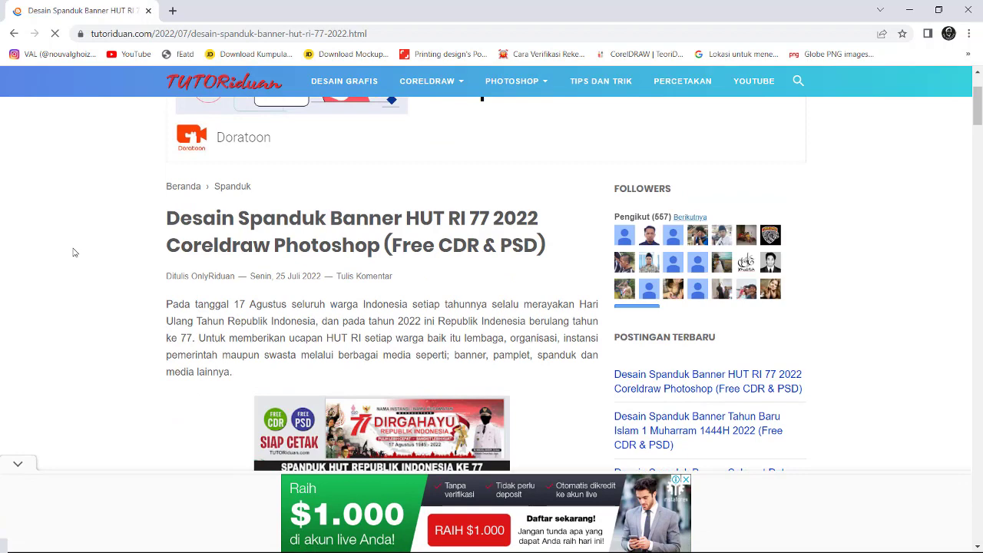
left_click(17, 466)
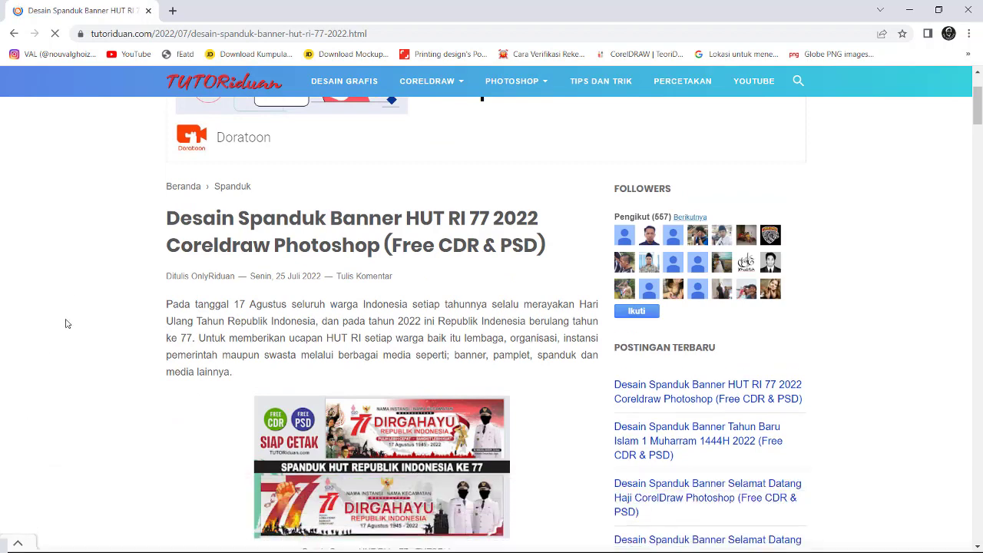
scroll(86, 297, "down", 2)
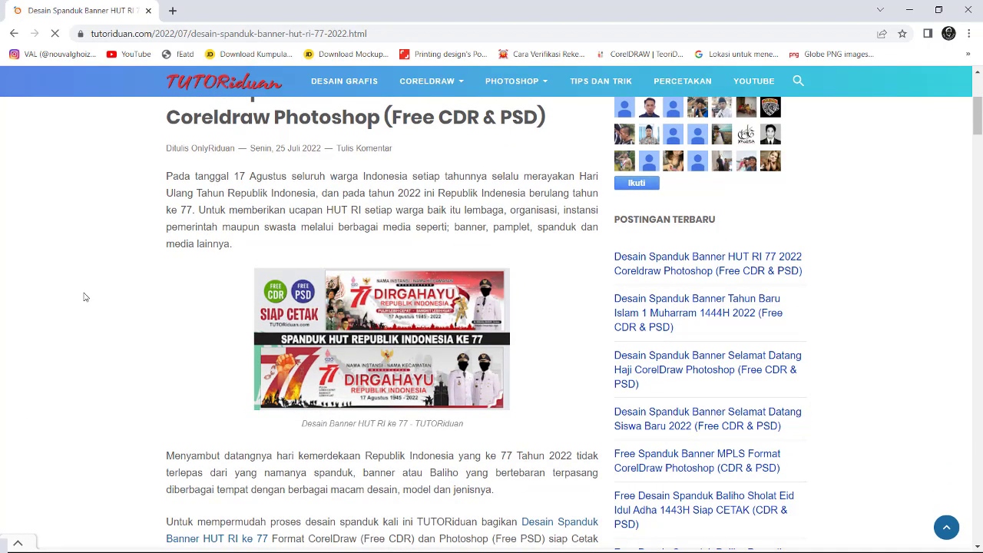
scroll(102, 258, "up", 1)
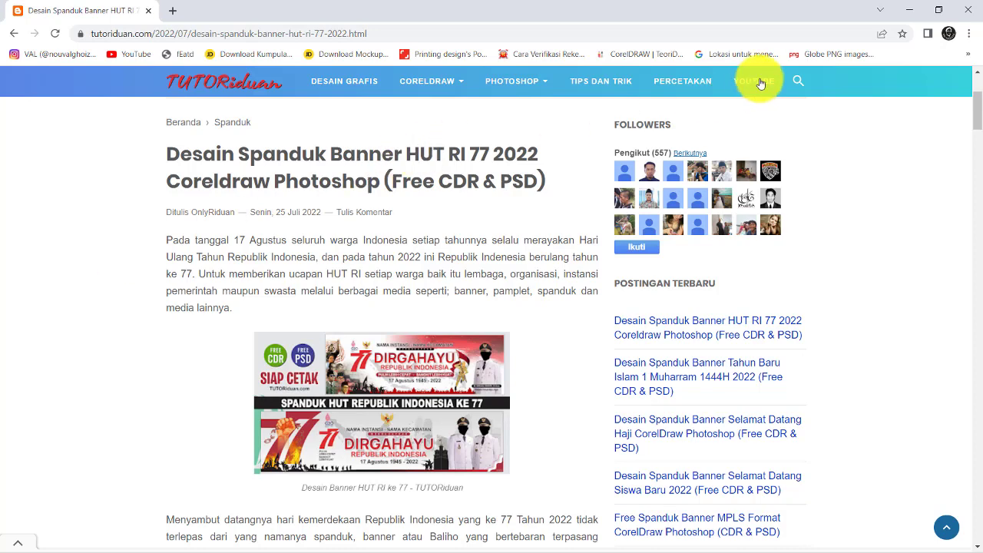
- Search the blog for 'HUT RI' and scroll through the results
left_click(799, 81)
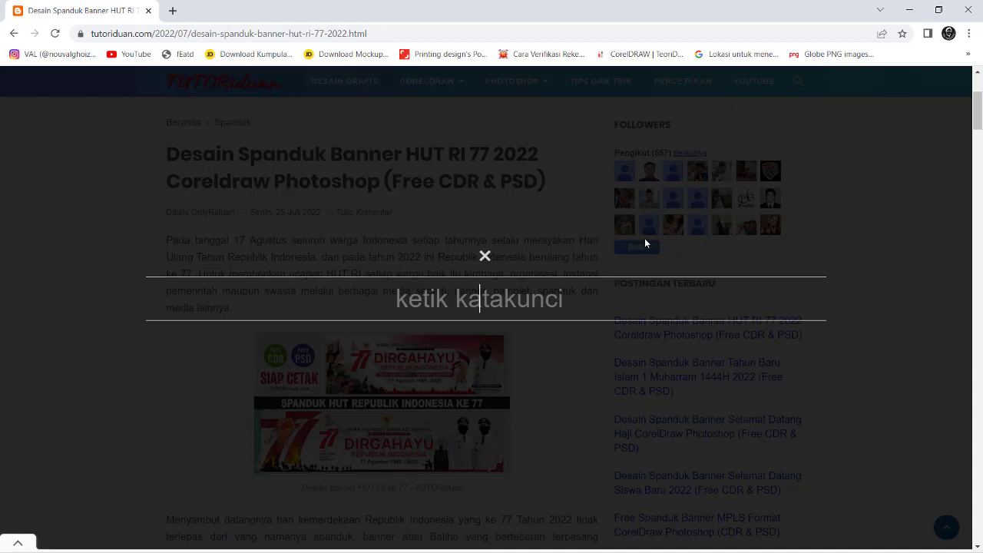
type("HUT ")
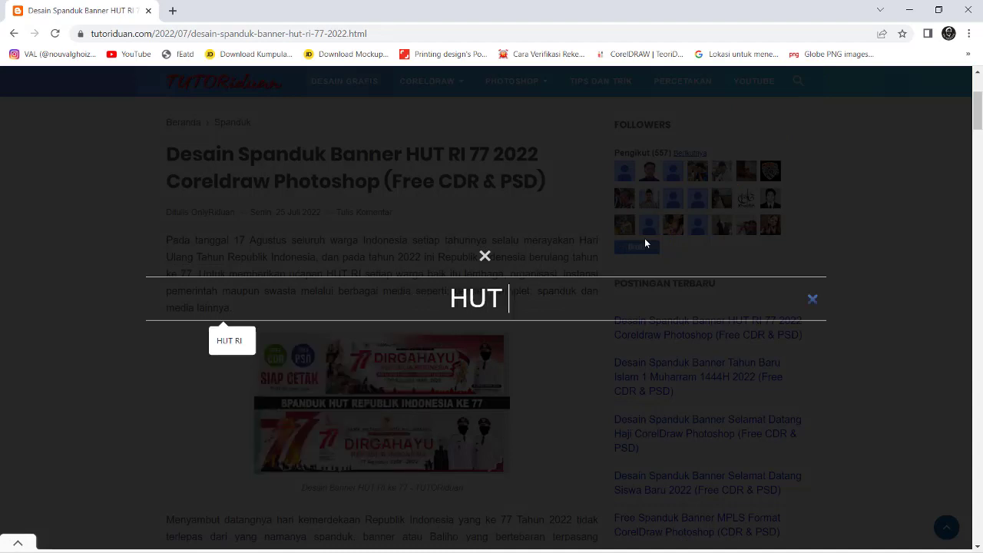
type("RI")
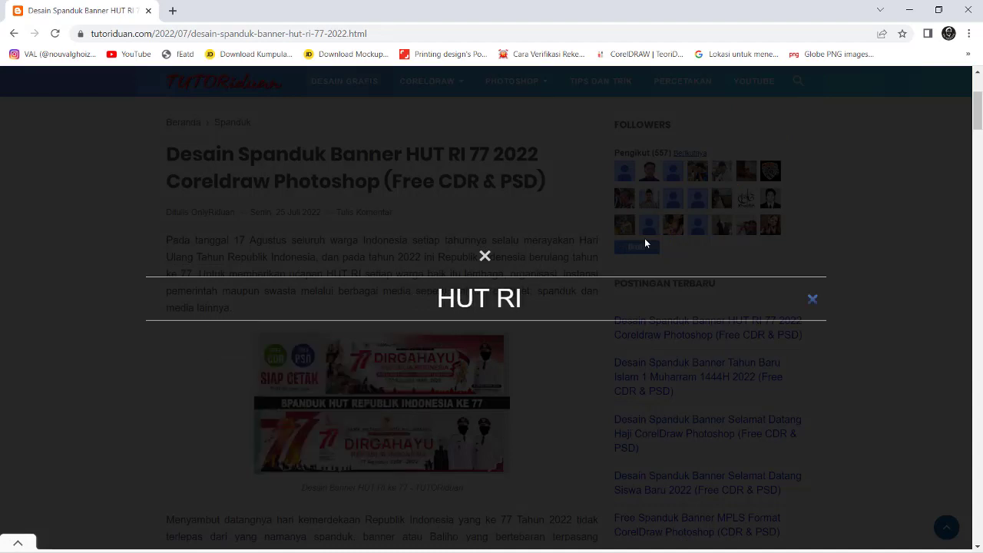
key("Return")
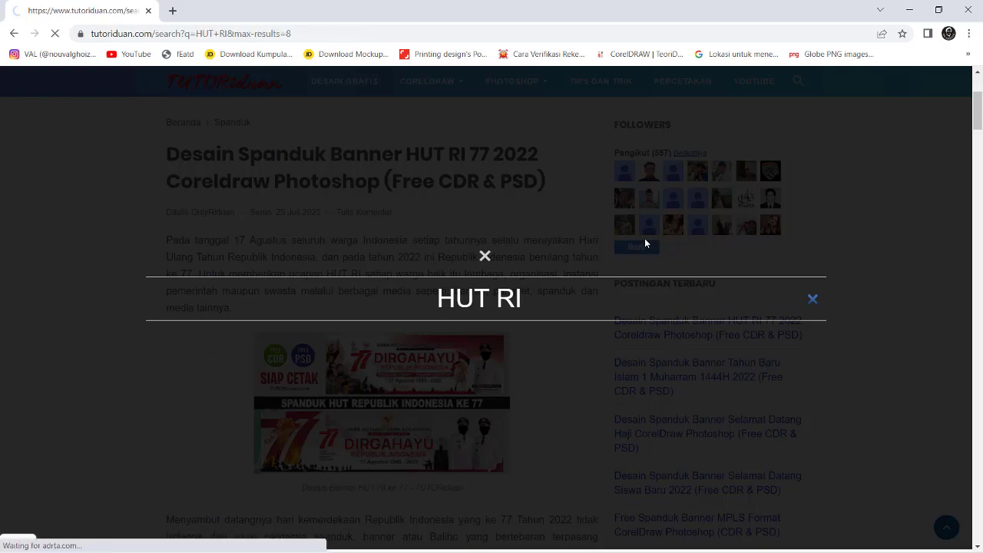
scroll(376, 261, "down", 1)
scroll(231, 241, "down", 2)
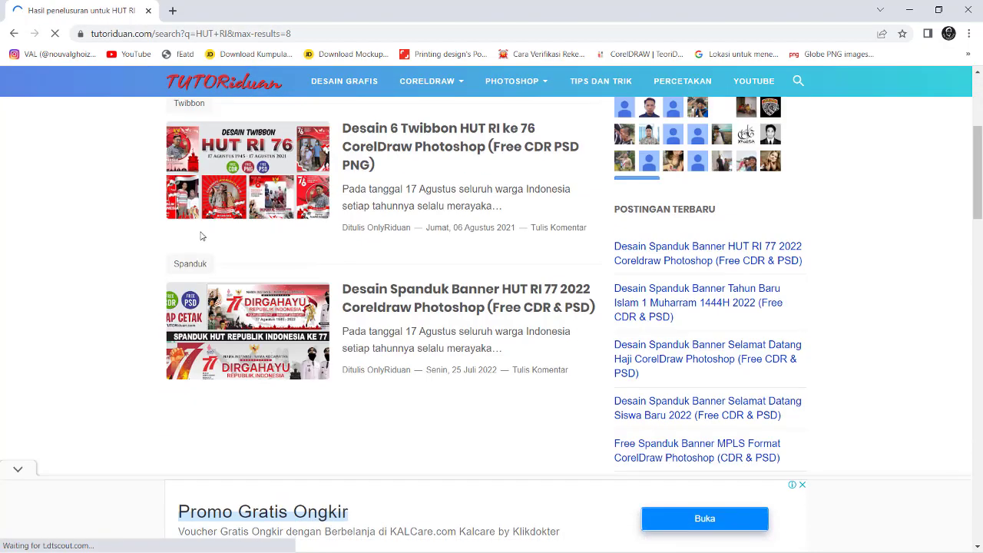
scroll(199, 235, "down", 1)
scroll(198, 233, "down", 3)
scroll(197, 234, "down", 2)
scroll(196, 234, "down", 1)
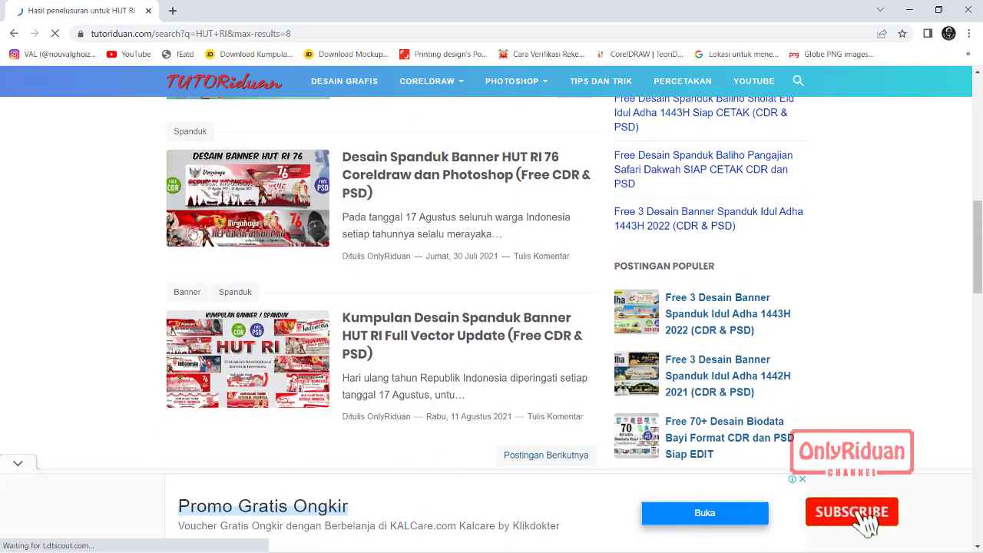
scroll(184, 234, "down", 1)
scroll(157, 230, "up", 1)
scroll(152, 234, "down", 1)
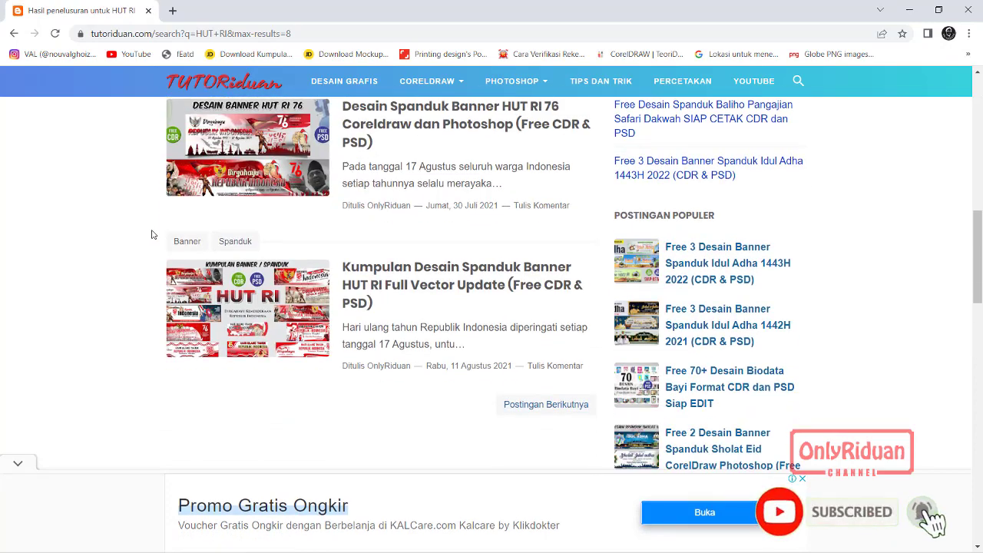
scroll(152, 235, "up", 2)
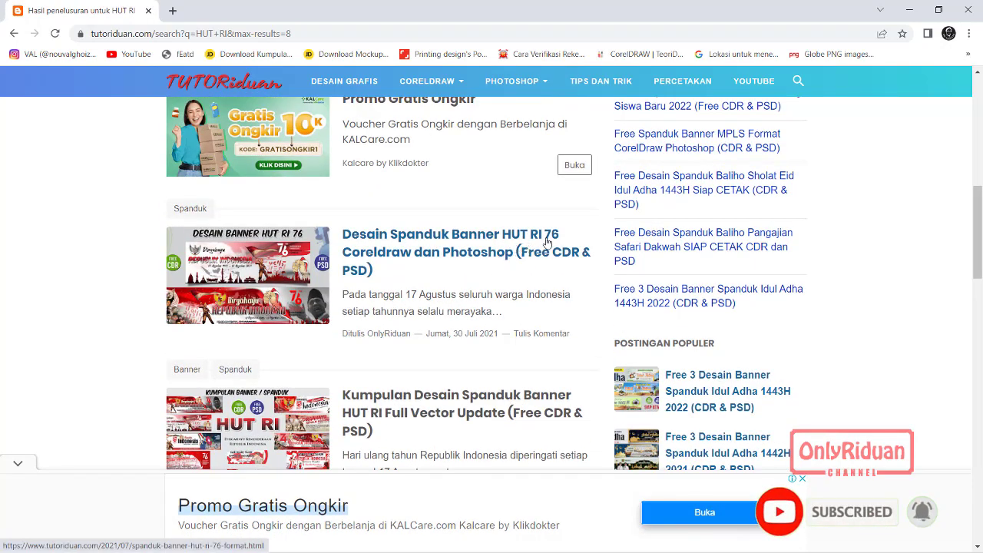
scroll(528, 245, "down", 3)
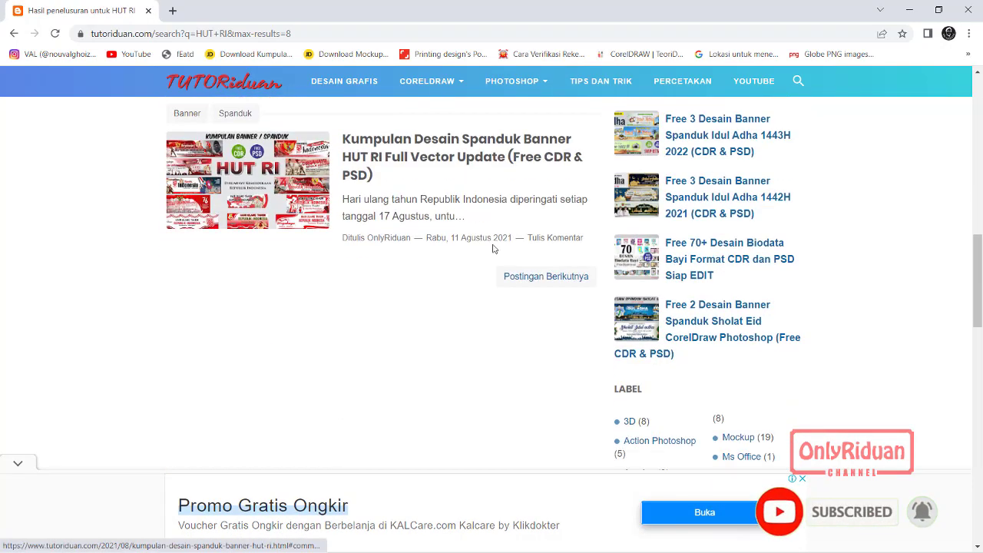
- Load the next page of HUT RI search results and browse it
left_click(538, 282)
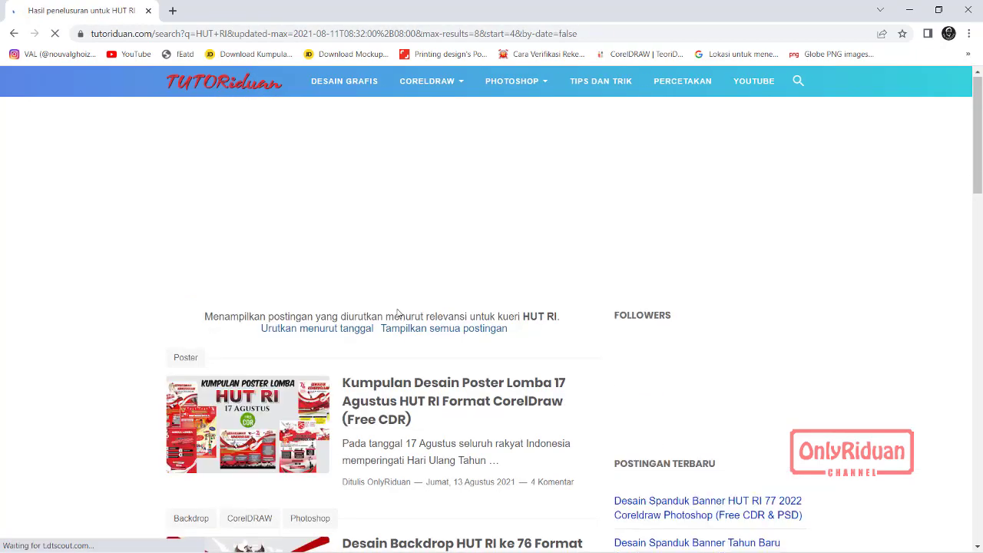
scroll(415, 305, "down", 3)
scroll(395, 304, "down", 1)
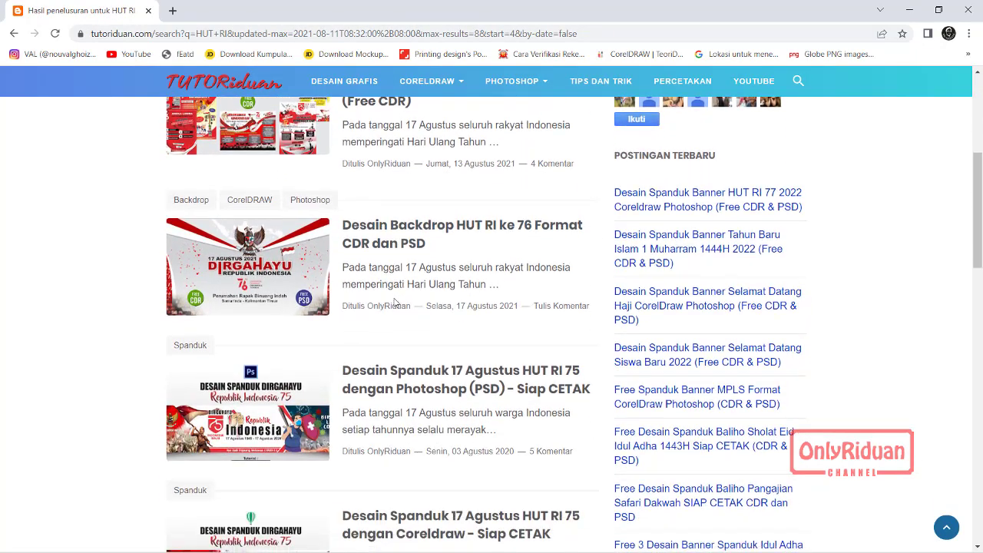
scroll(308, 246, "down", 2)
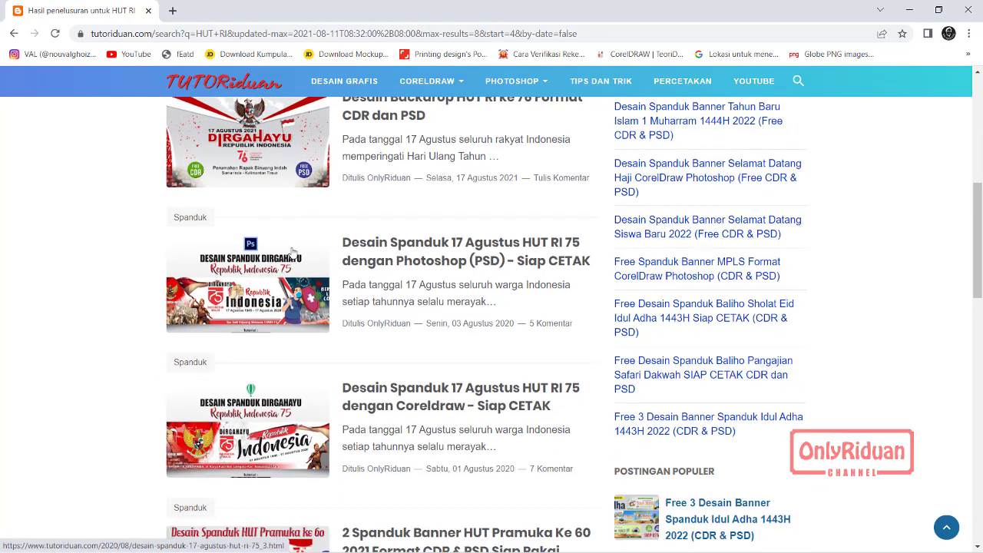
scroll(536, 261, "down", 1)
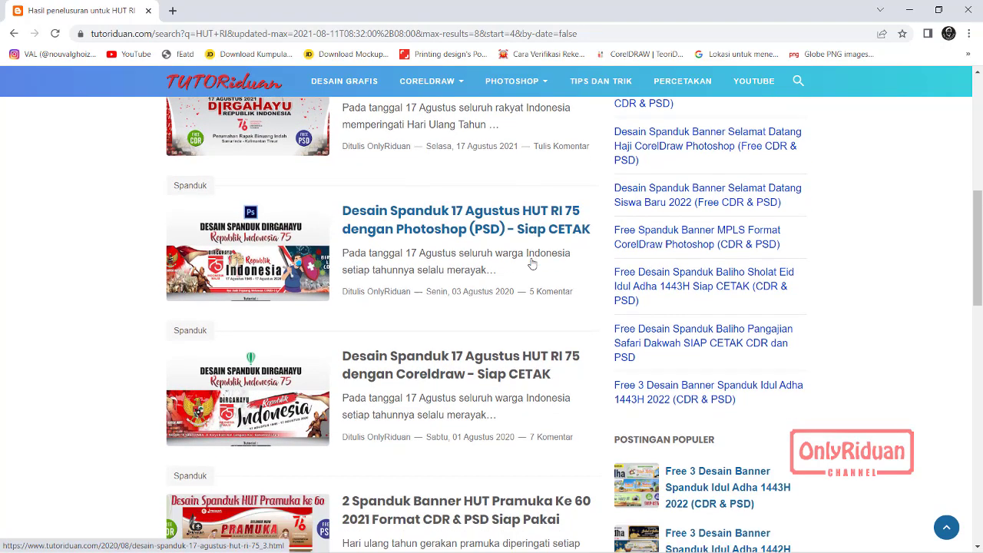
scroll(522, 265, "down", 1)
scroll(491, 269, "down", 1)
scroll(363, 270, "down", 1)
scroll(333, 283, "down", 2)
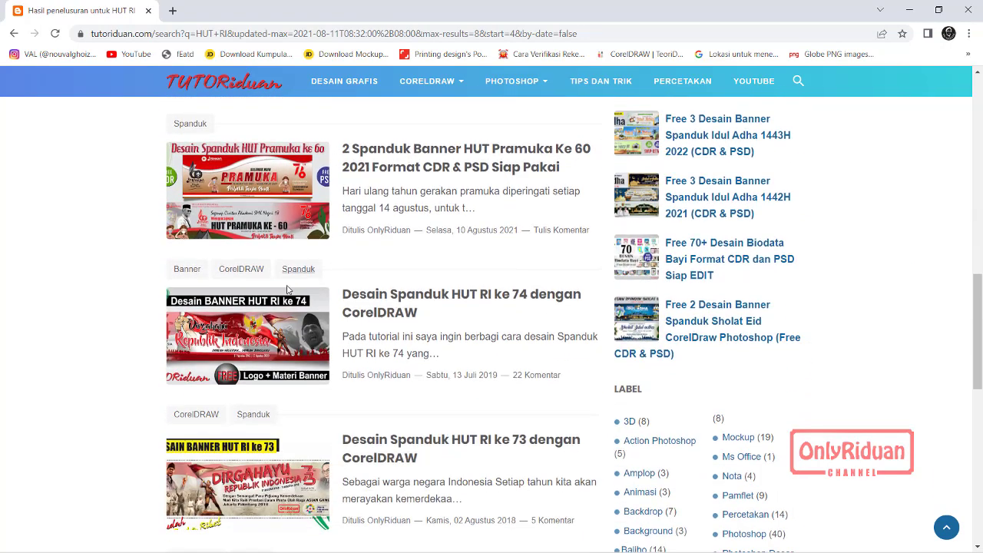
scroll(400, 309, "down", 1)
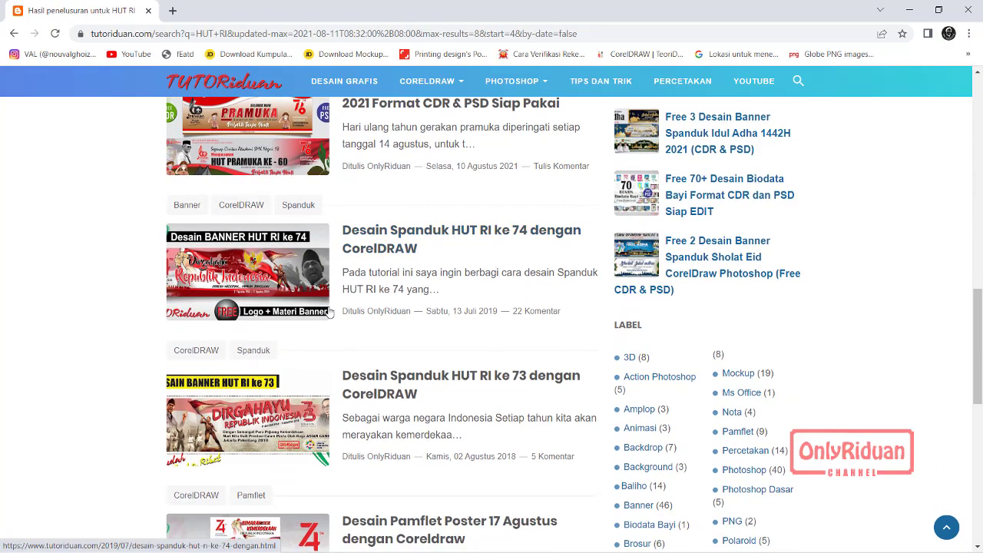
scroll(361, 308, "down", 2)
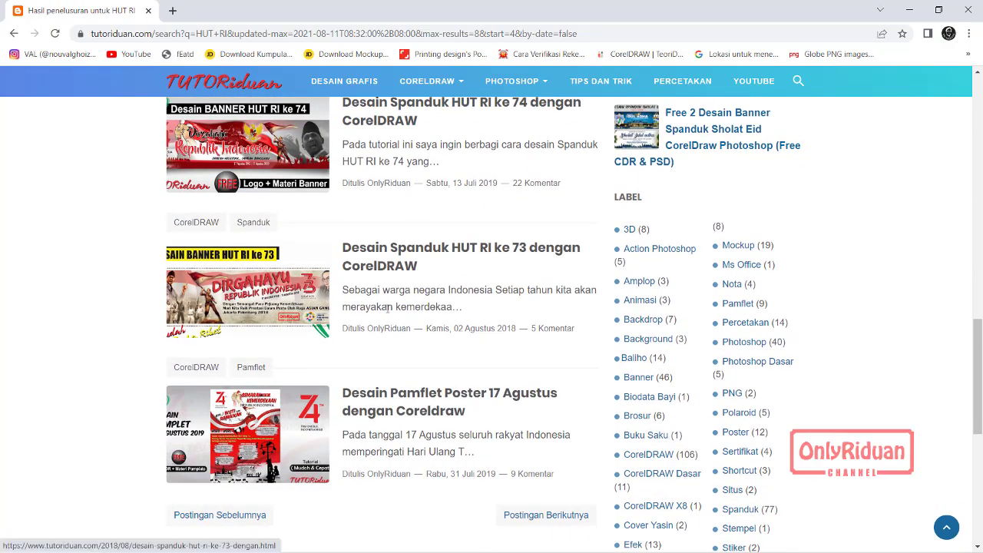
scroll(396, 307, "up", 2)
scroll(397, 307, "up", 3)
scroll(397, 307, "up", 3)
scroll(397, 308, "up", 3)
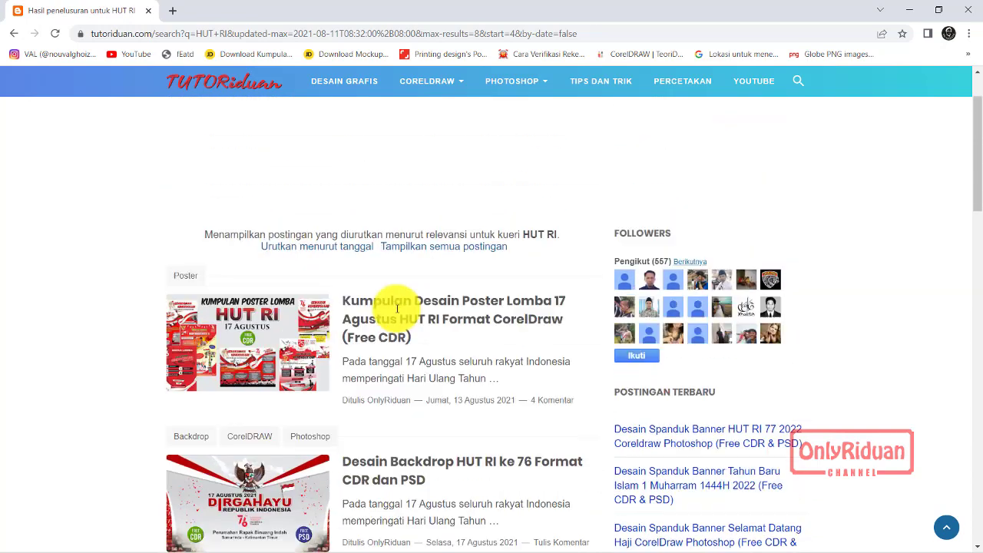
scroll(397, 308, "up", 1)
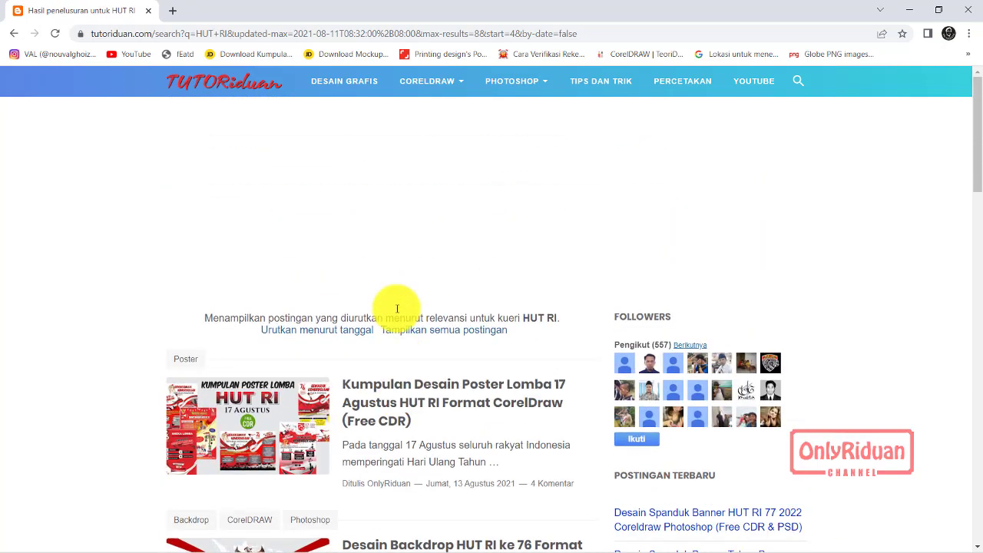
- Repeat the 'HUT RI' search and return to the results listing the 2022 banner post
left_click(797, 82)
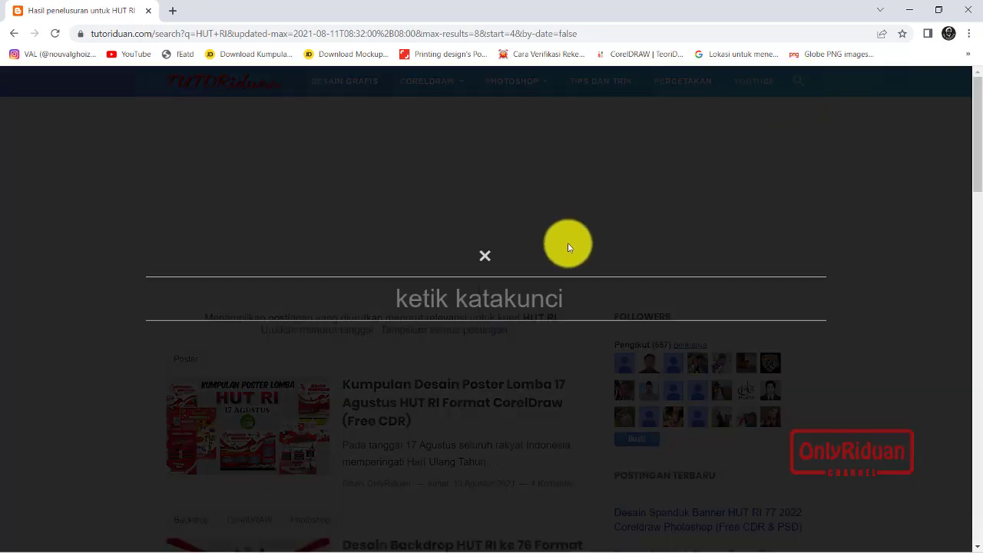
type("HUT R")
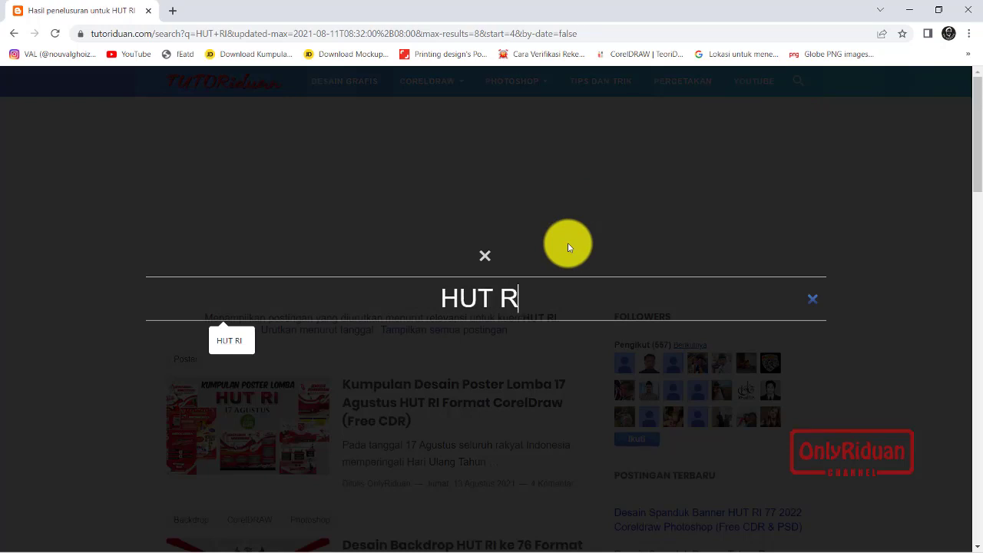
type("I")
key("Return")
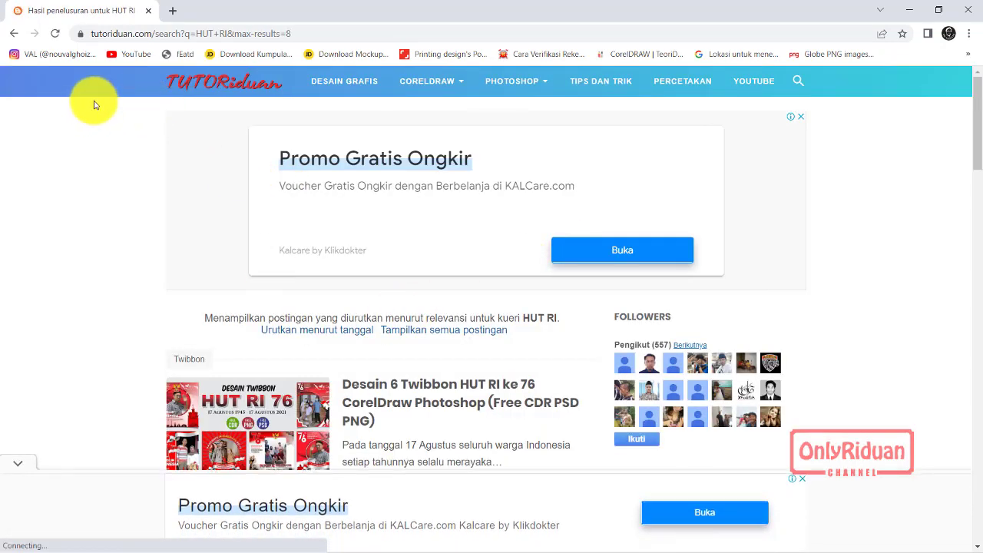
left_click(14, 34)
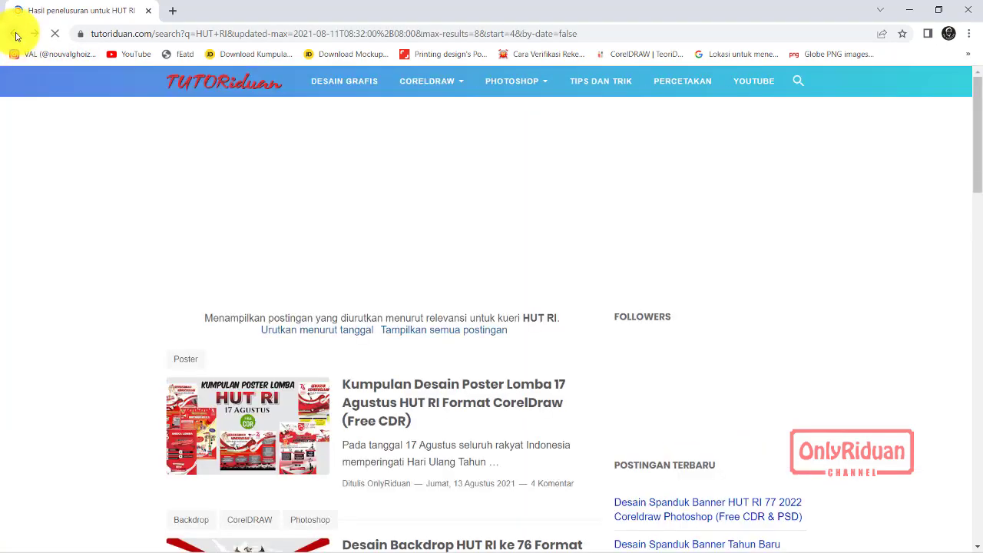
scroll(200, 238, "up", 1)
scroll(162, 243, "up", 2)
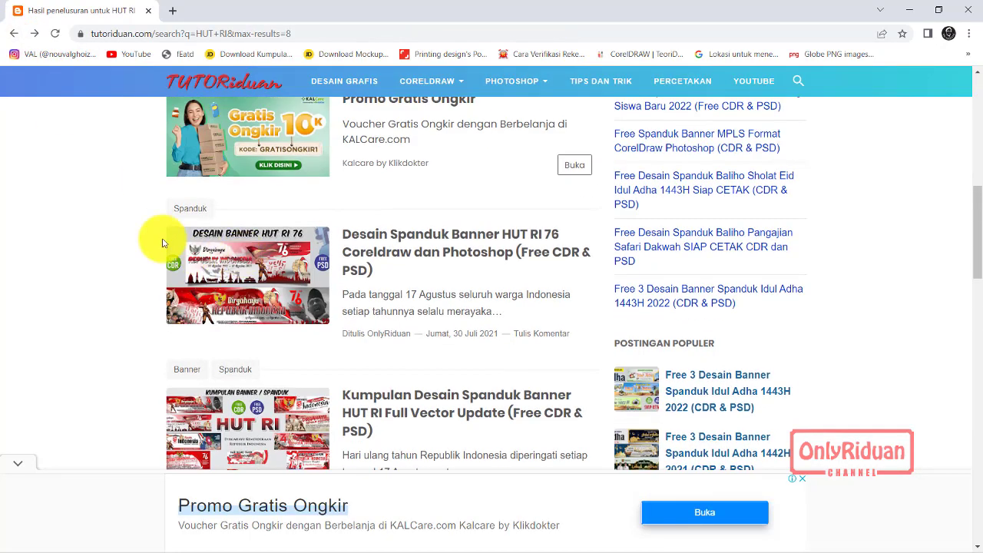
scroll(162, 242, "up", 2)
scroll(161, 237, "up", 2)
scroll(160, 237, "up", 2)
scroll(366, 277, "down", 3)
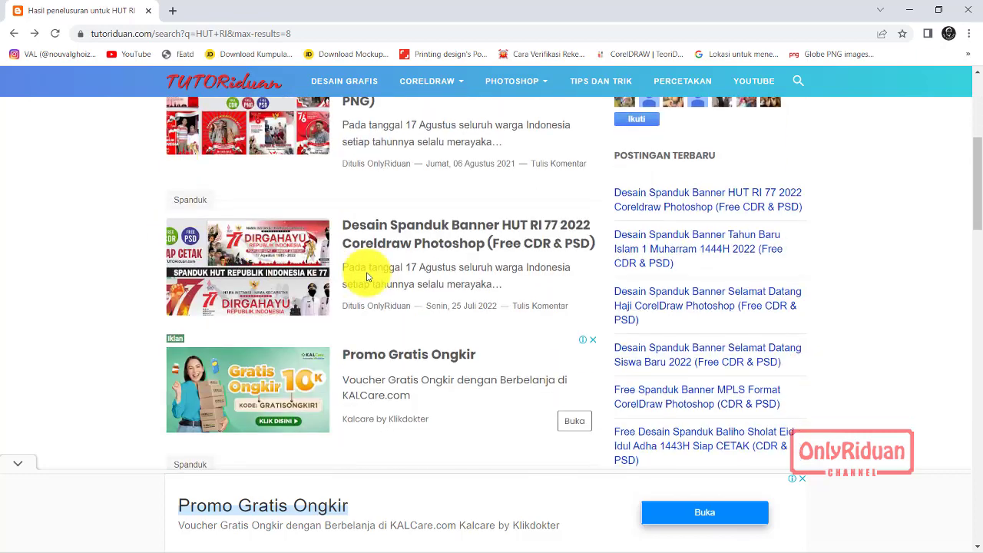
- Open the HUT RI 77 2022 banner post and scroll through the article
left_click(433, 226)
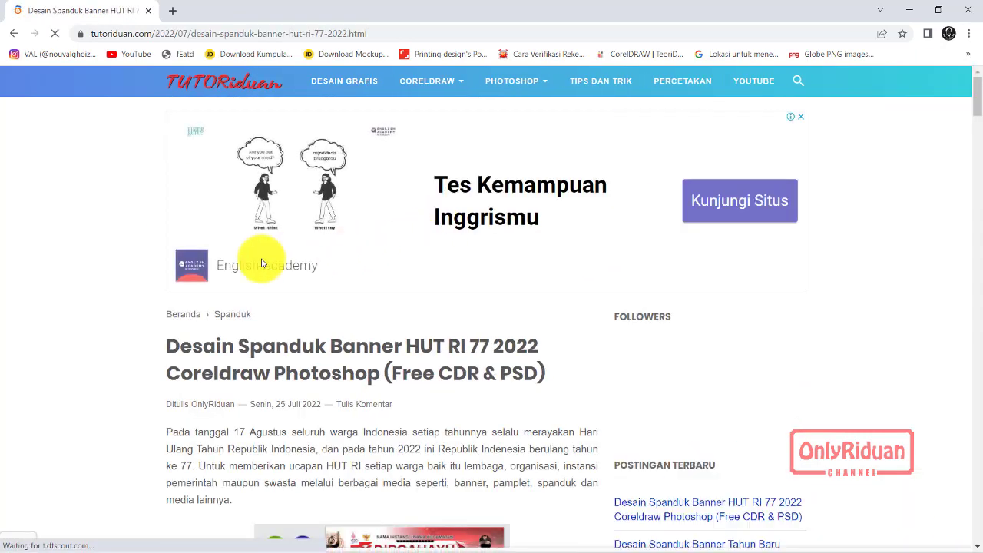
scroll(104, 299, "down", 3)
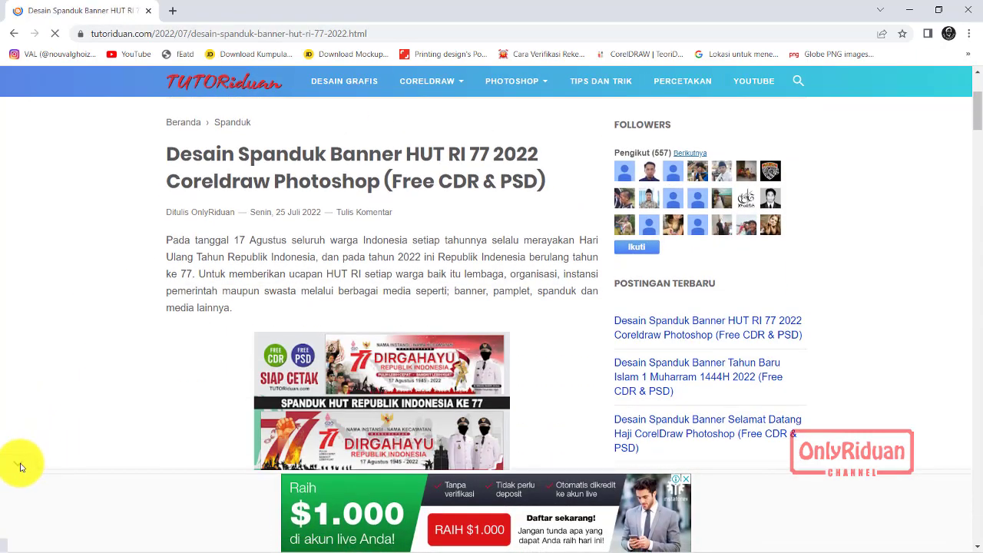
scroll(132, 259, "down", 3)
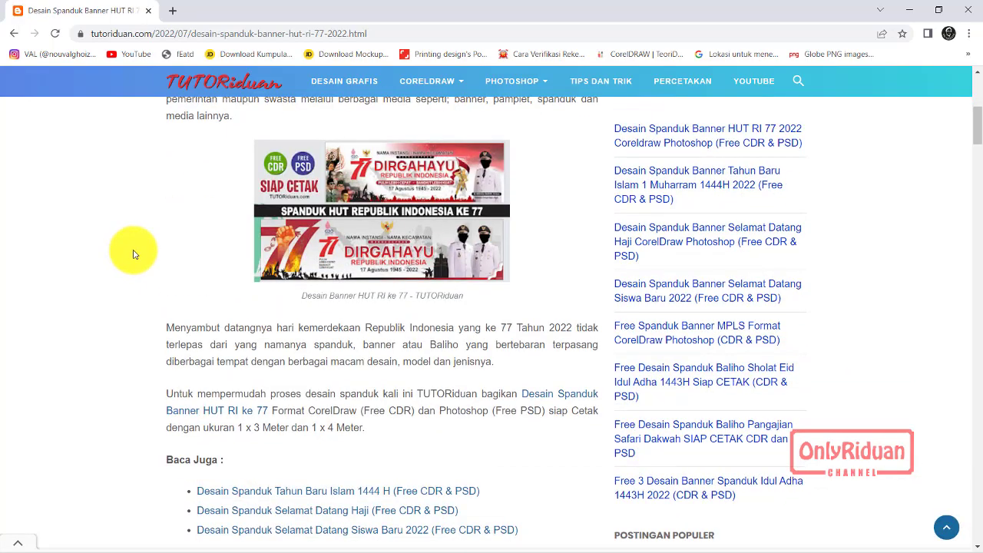
scroll(160, 226, "down", 2)
scroll(154, 225, "down", 2)
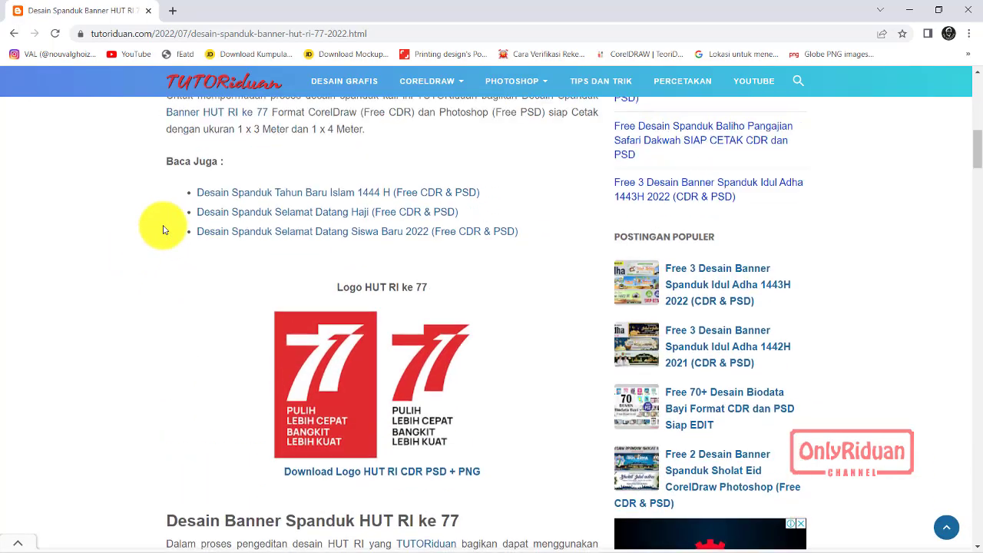
scroll(164, 229, "down", 1)
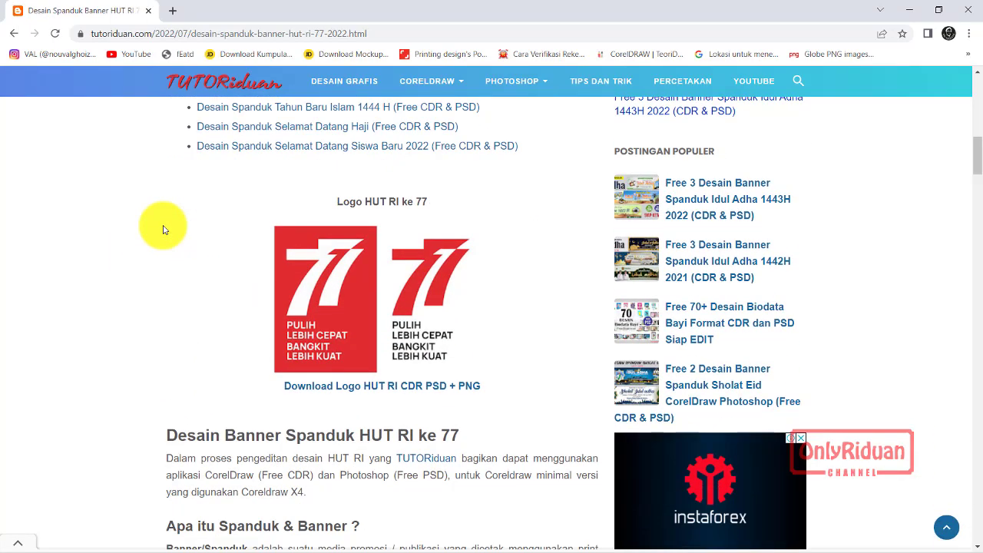
scroll(154, 227, "down", 2)
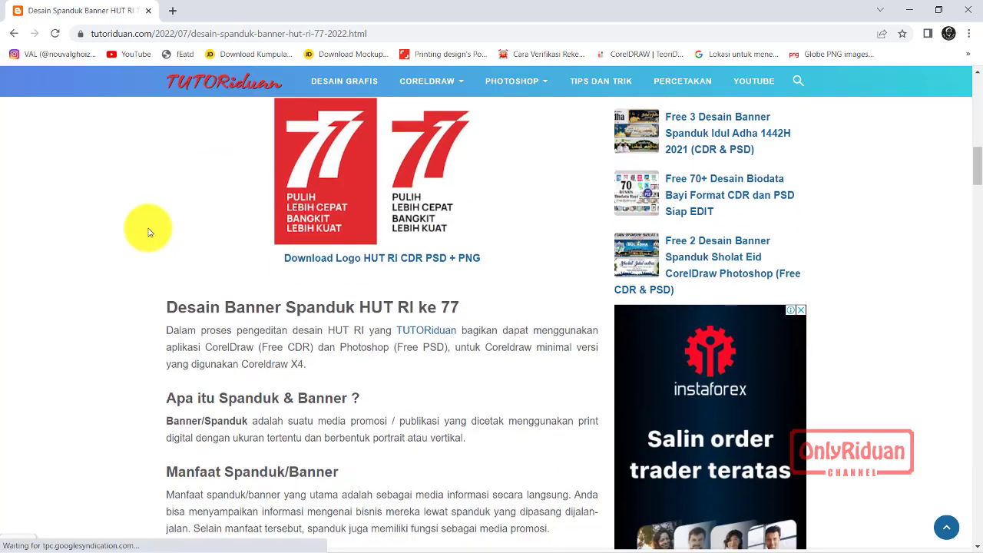
scroll(145, 223, "up", 1)
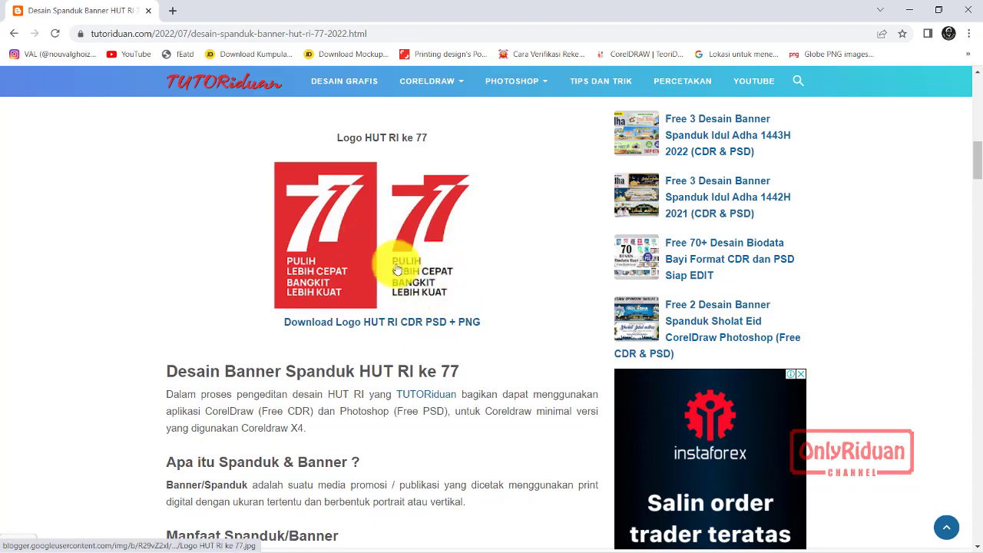
scroll(316, 256, "down", 3)
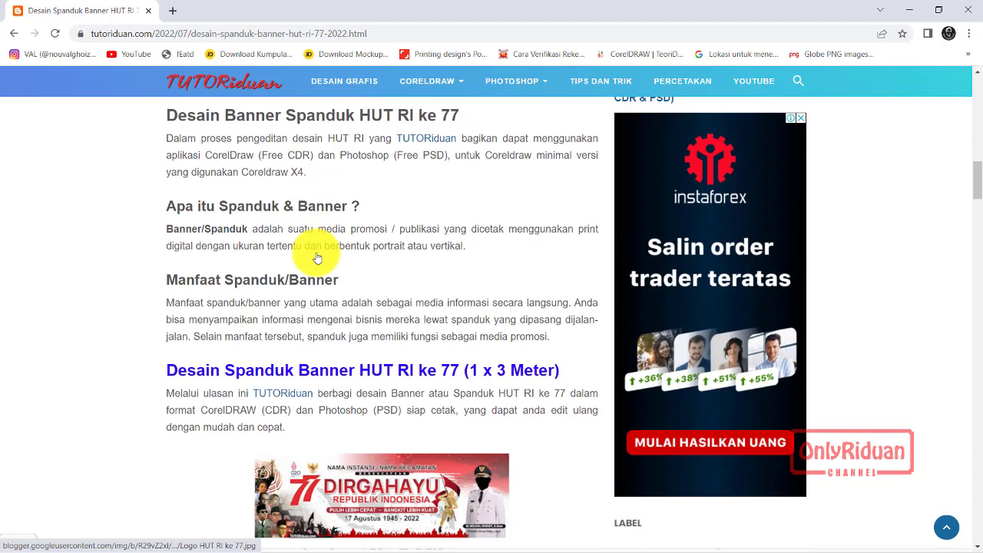
scroll(277, 247, "down", 3)
scroll(192, 231, "down", 1)
scroll(164, 216, "up", 1)
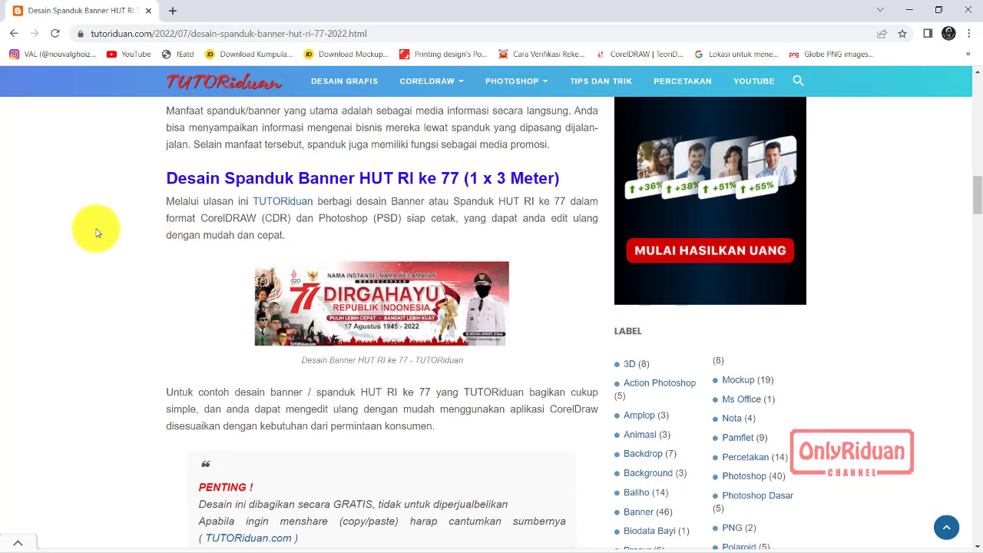
- Preview the 1 x 3 Meter DIRGAHAYU banner, then launch the Format CDR download link
left_click(384, 315)
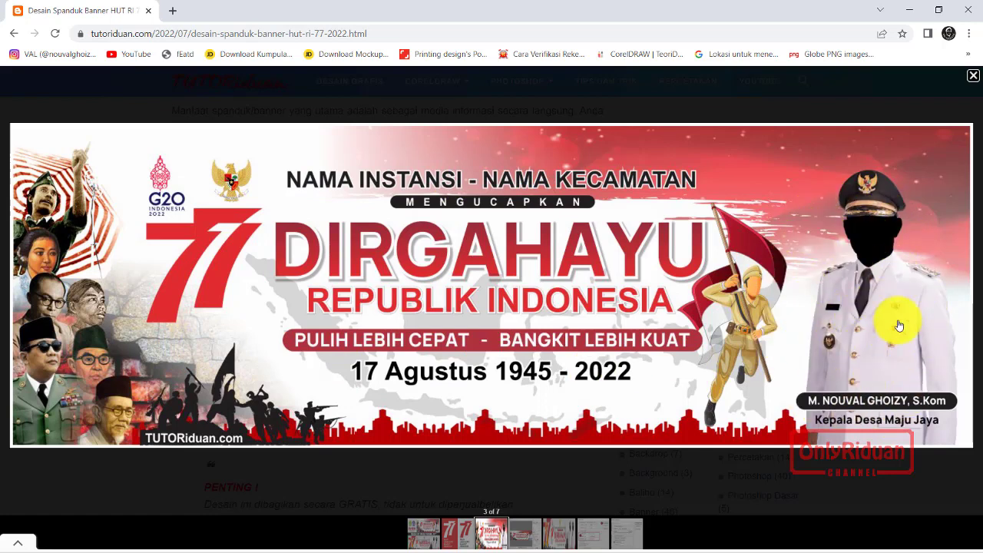
left_click(973, 77)
scroll(274, 253, "down", 3)
scroll(275, 259, "down", 2)
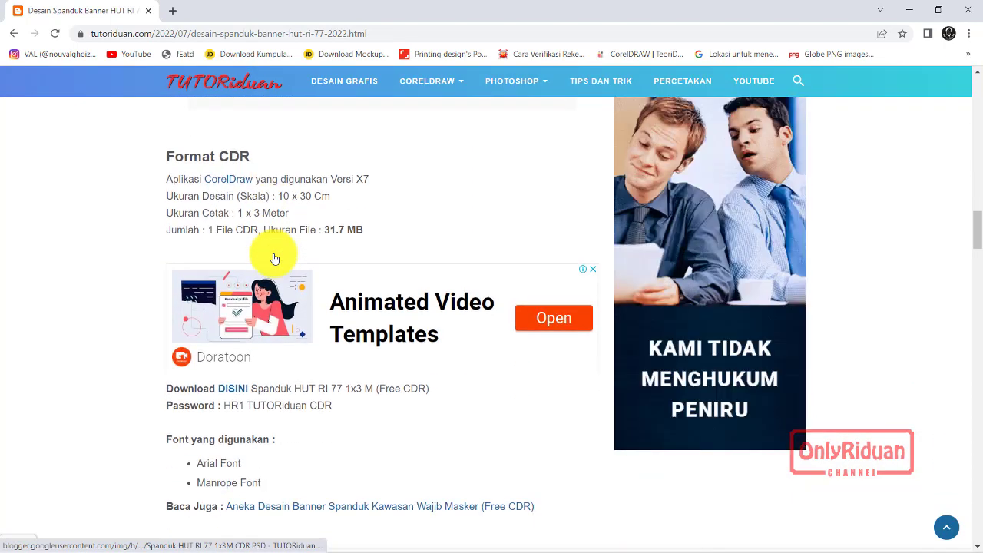
scroll(276, 238, "down", 1)
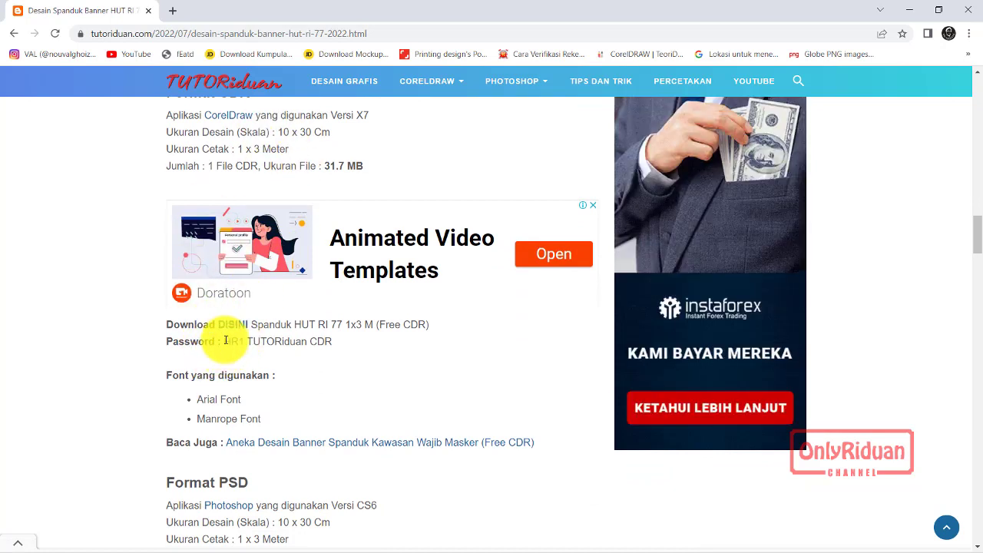
left_click(235, 328)
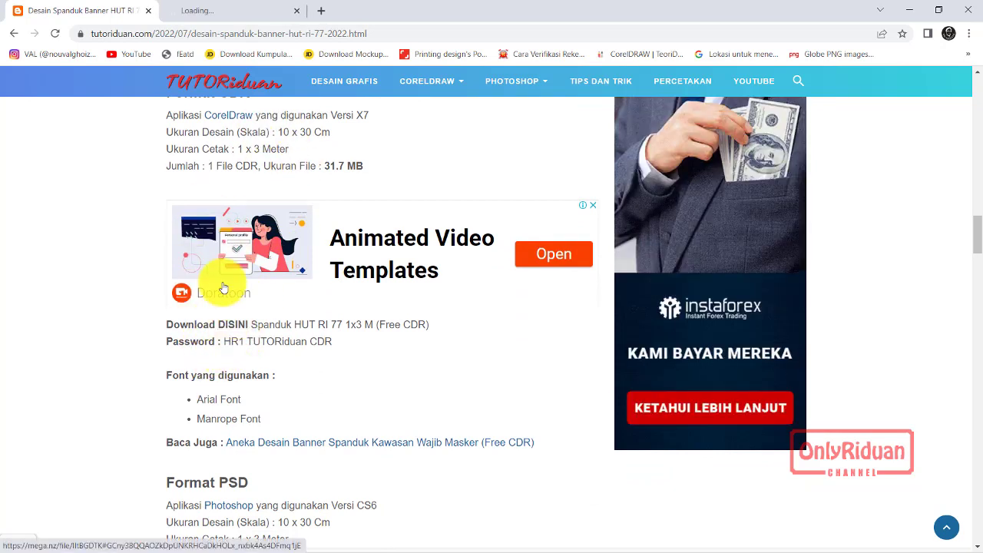
- Check MEGA's page for the 1x3M CDR zip (31.7 MB), then return to the article
left_click(231, 13)
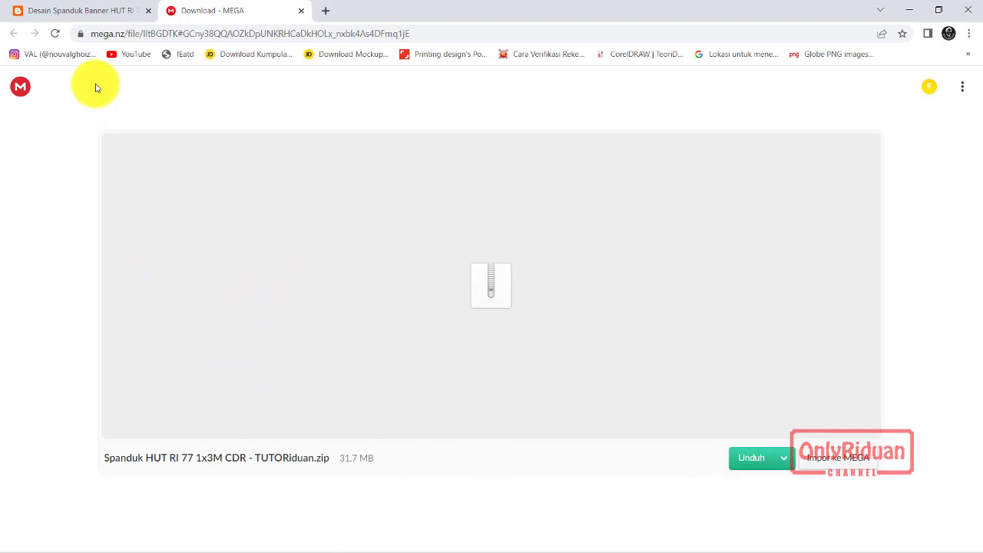
left_click(88, 9)
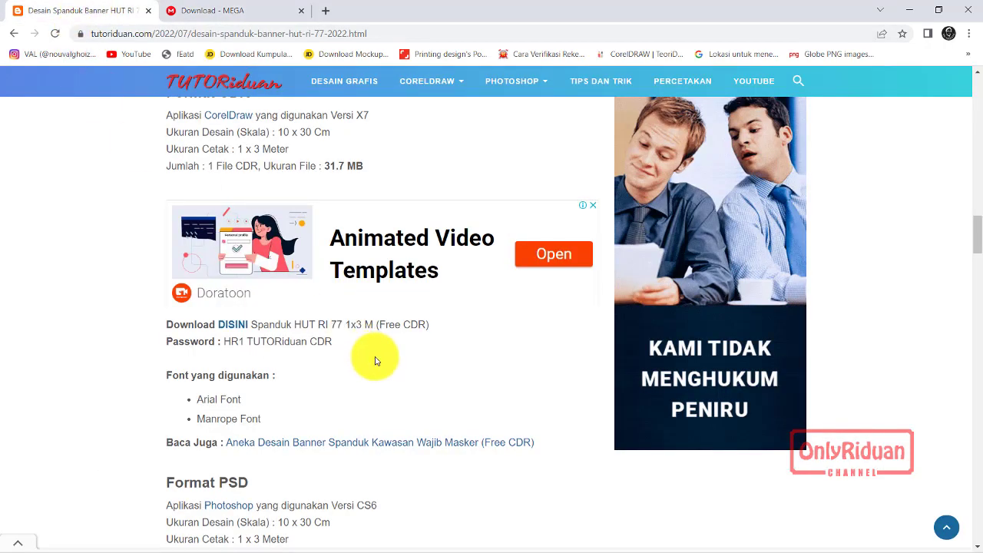
scroll(377, 361, "down", 1)
- Select the CDR archive password and scroll down to the 1 x 4 Meter banner section
left_click_drag(224, 277, 323, 278)
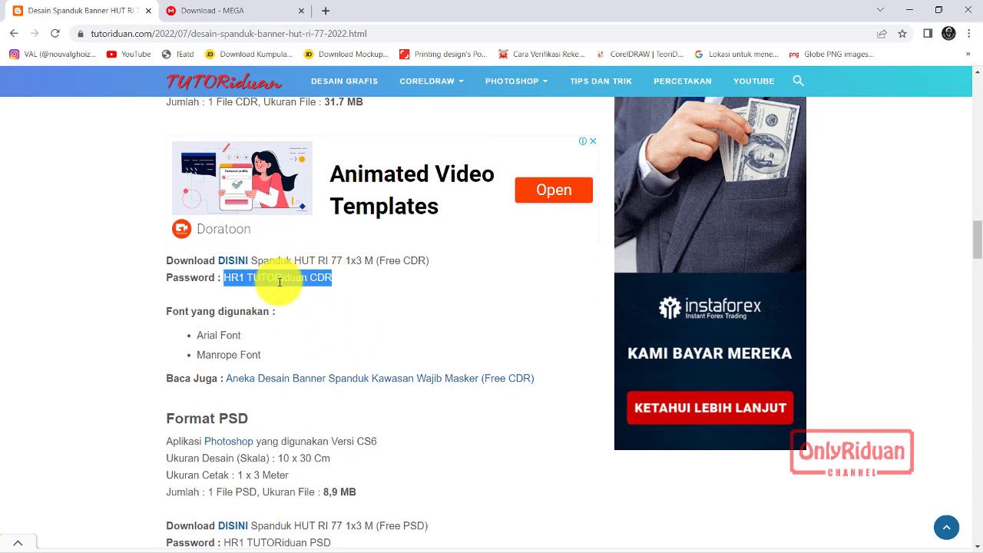
scroll(296, 299, "up", 1)
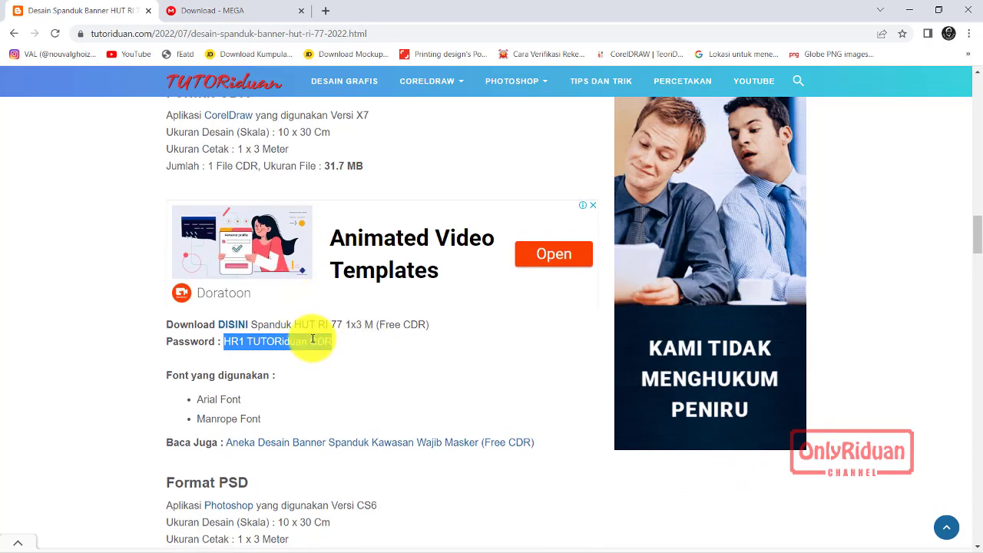
scroll(314, 333, "down", 1)
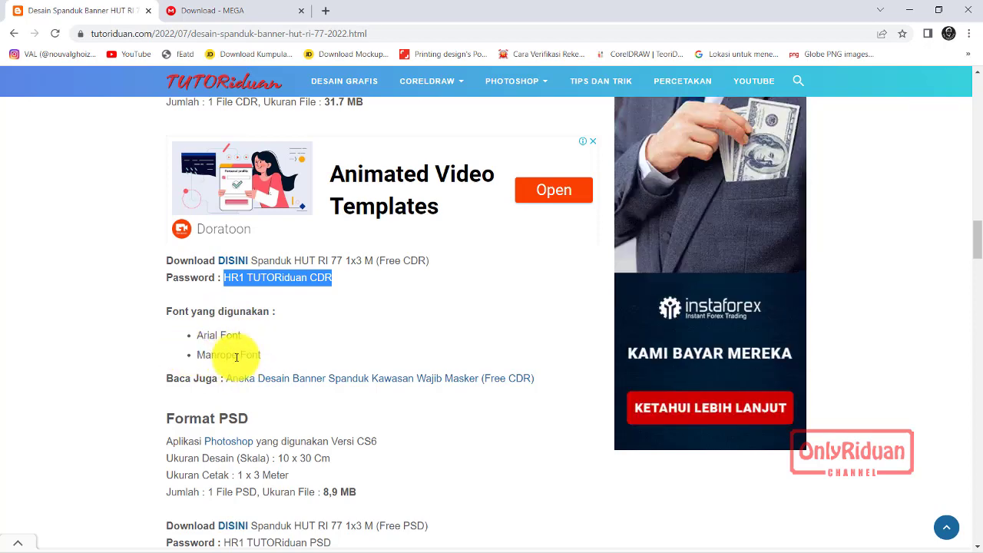
scroll(261, 338, "down", 3)
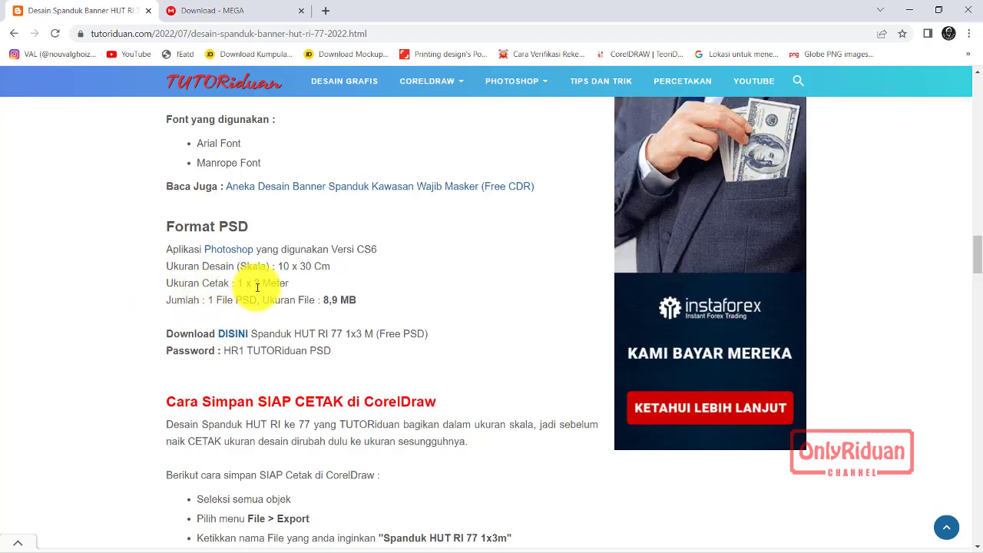
scroll(325, 290, "down", 2)
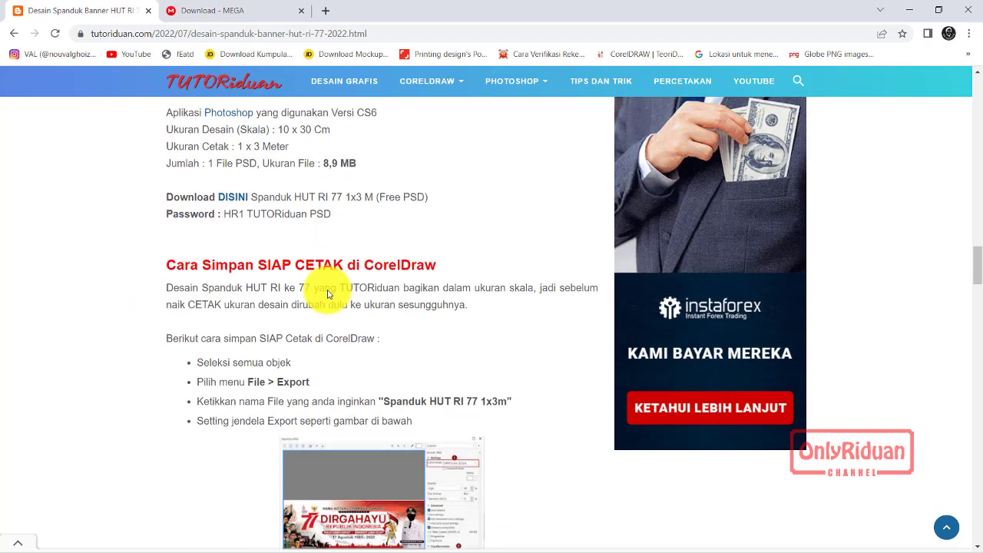
scroll(325, 290, "down", 2)
scroll(231, 296, "up", 1)
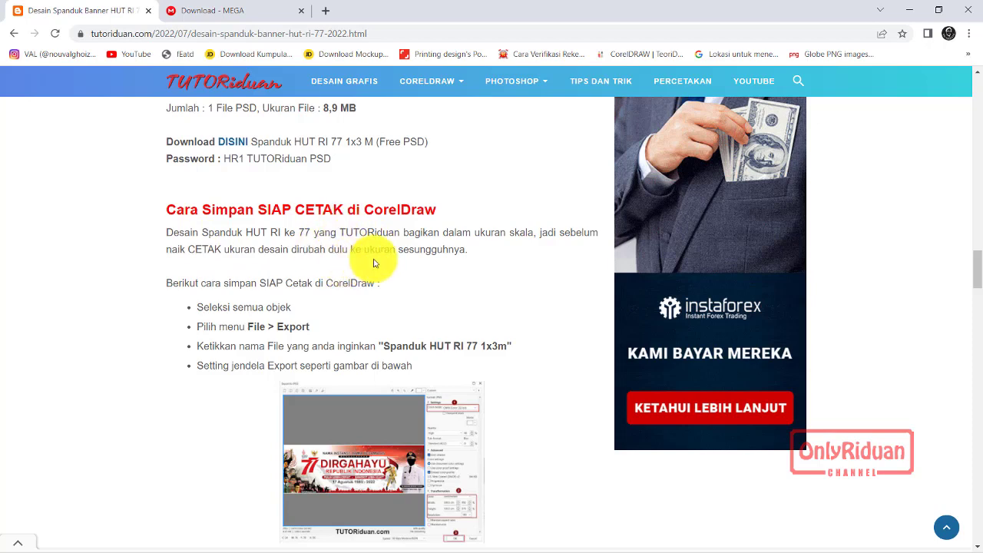
scroll(254, 275, "down", 1)
scroll(254, 275, "down", 1)
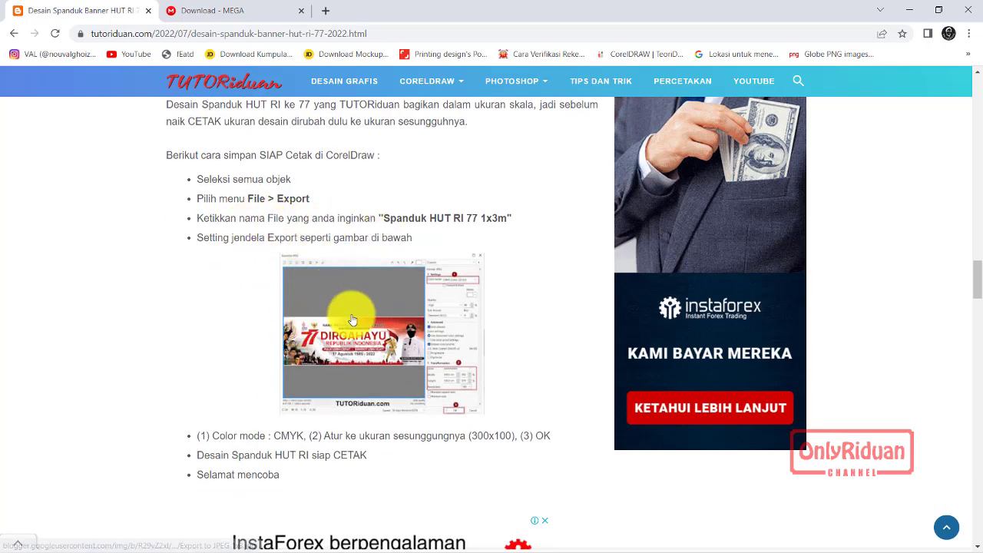
scroll(299, 297, "down", 2)
scroll(300, 297, "down", 3)
scroll(301, 292, "down", 2)
- Preview the enlarged 1 x 4 Meter banner image and continue down the article
scroll(300, 281, "down", 3)
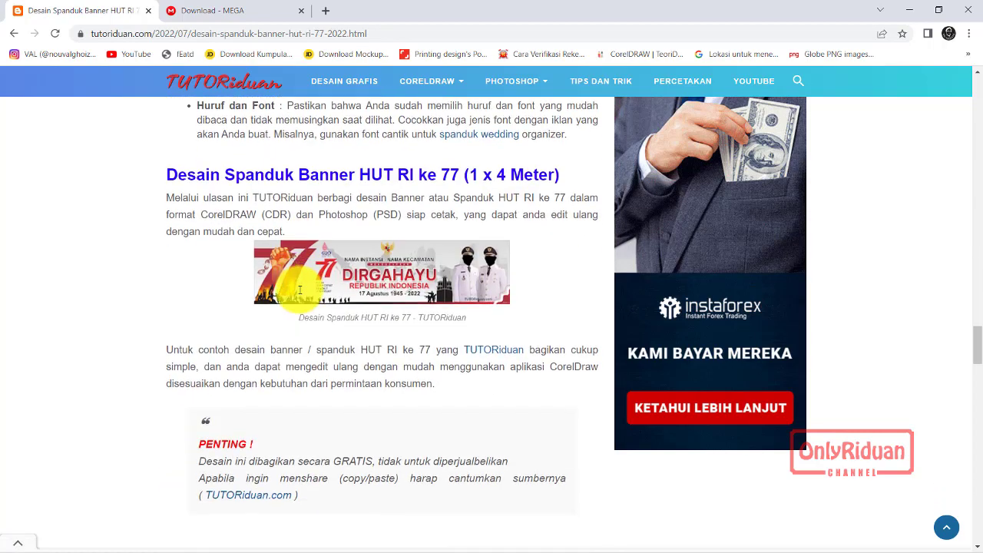
left_click(380, 235)
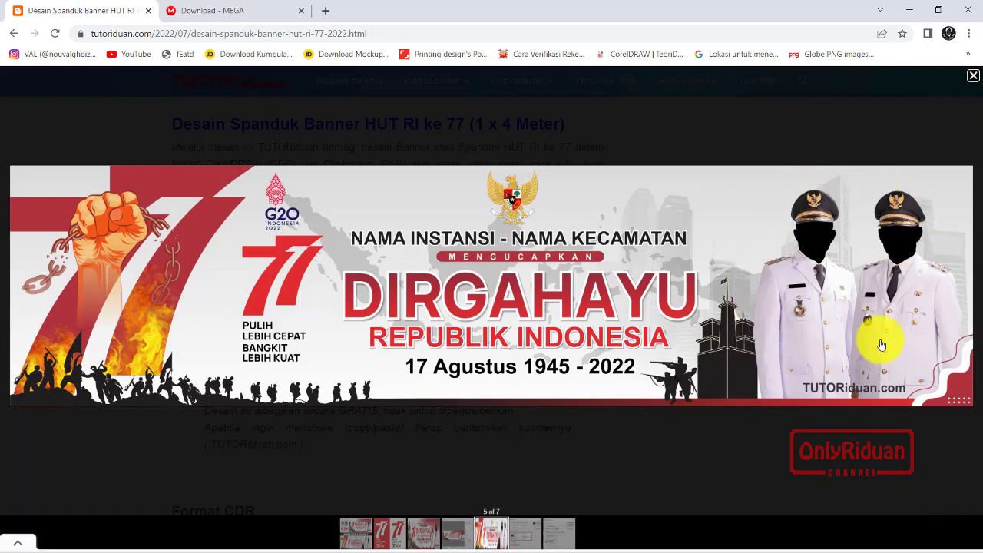
left_click(974, 78)
scroll(390, 308, "down", 2)
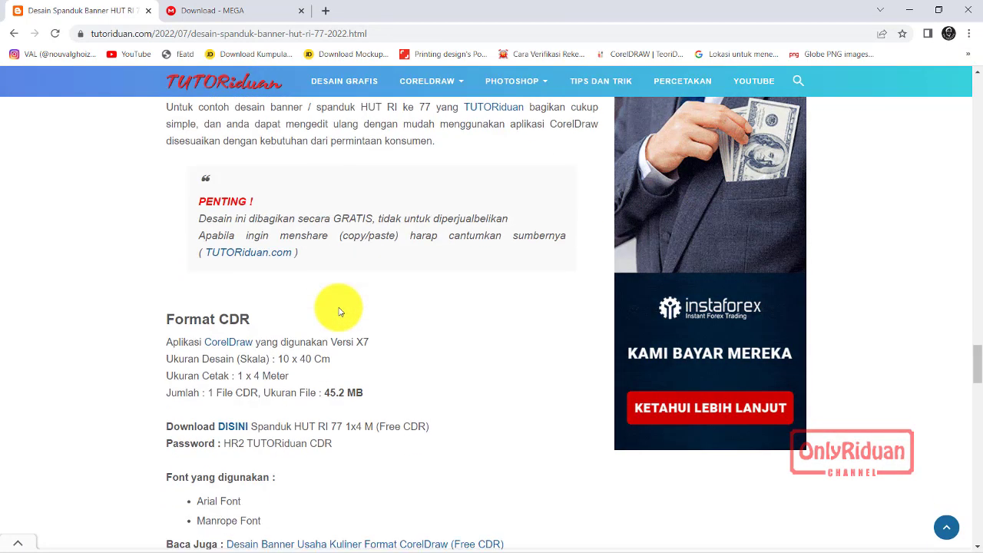
scroll(341, 311, "down", 2)
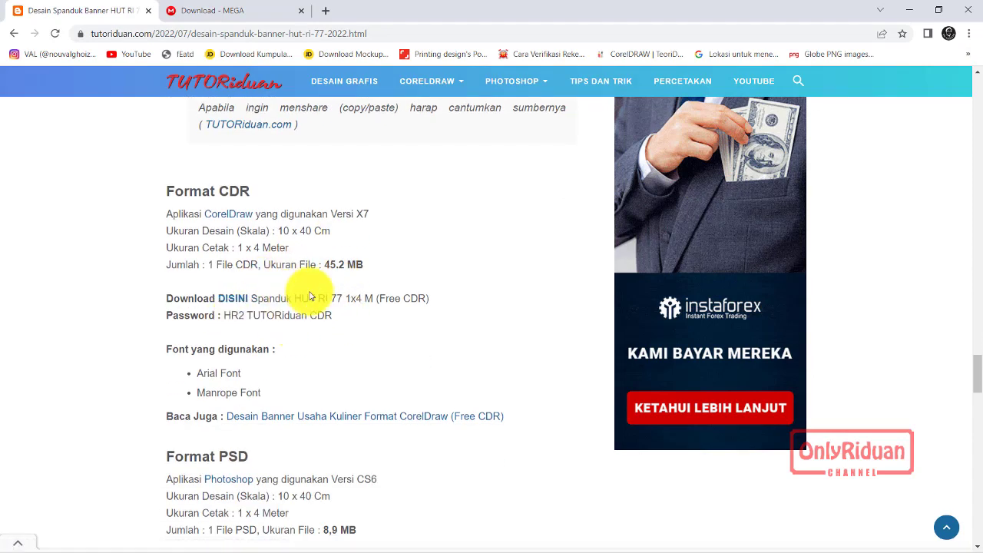
scroll(313, 294, "down", 3)
scroll(311, 292, "down", 3)
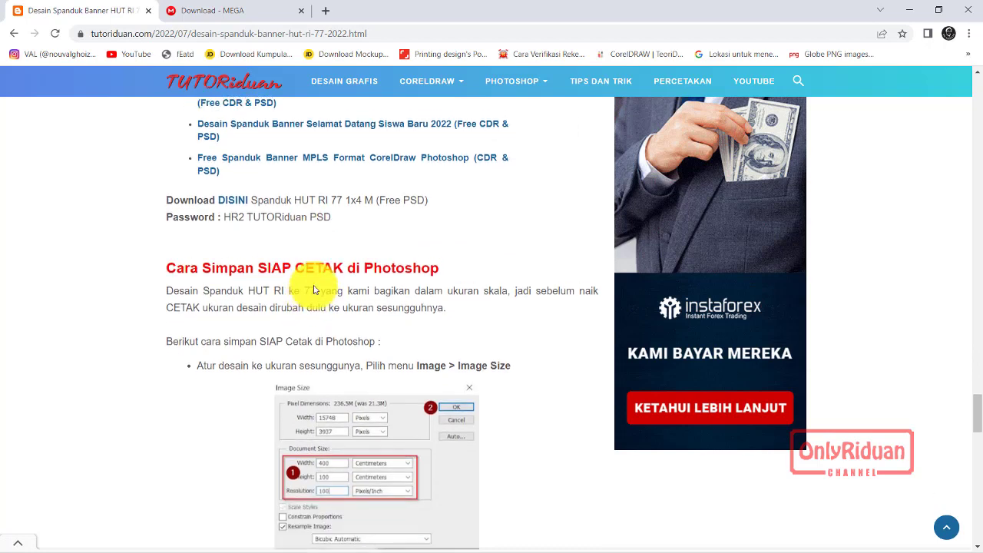
scroll(285, 289, "up", 2)
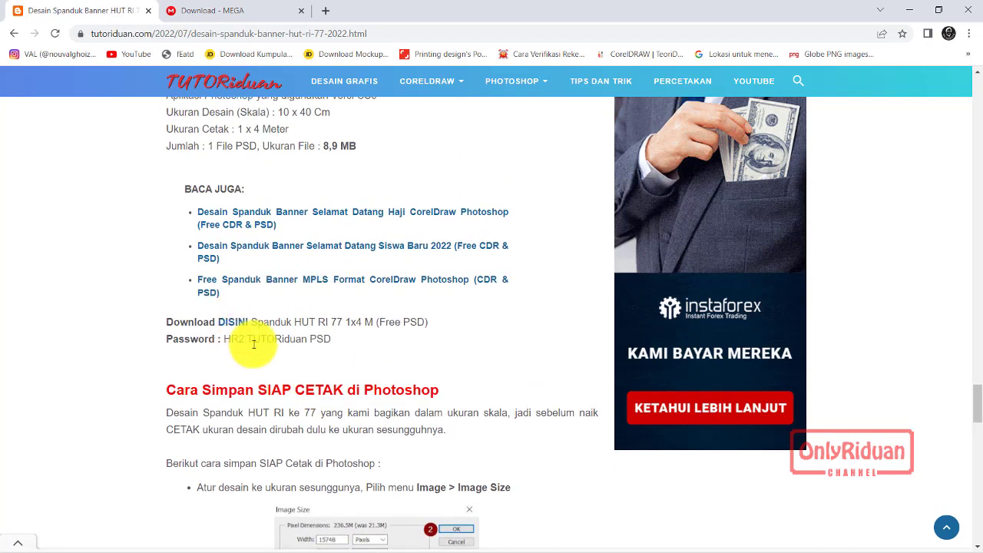
scroll(453, 364, "down", 3)
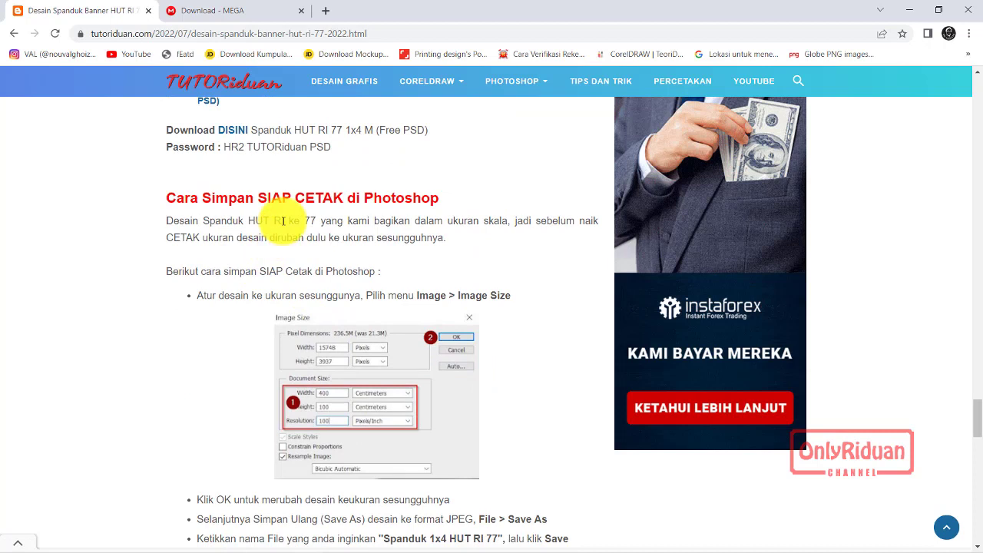
- Scroll back up through the article and minimize Chrome to show the desktop
scroll(284, 218, "down", 2)
scroll(337, 242, "up", 1)
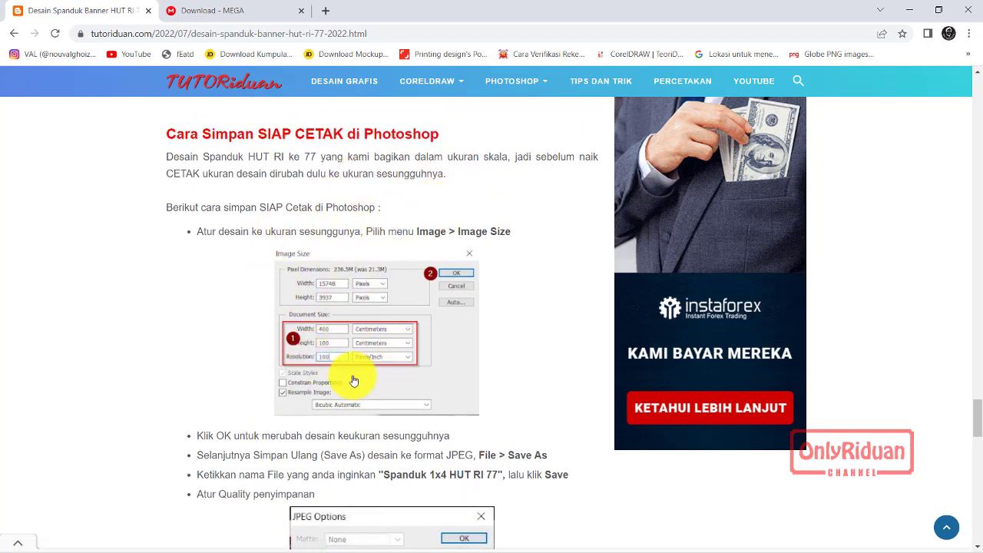
scroll(261, 355, "down", 2)
scroll(189, 345, "down", 2)
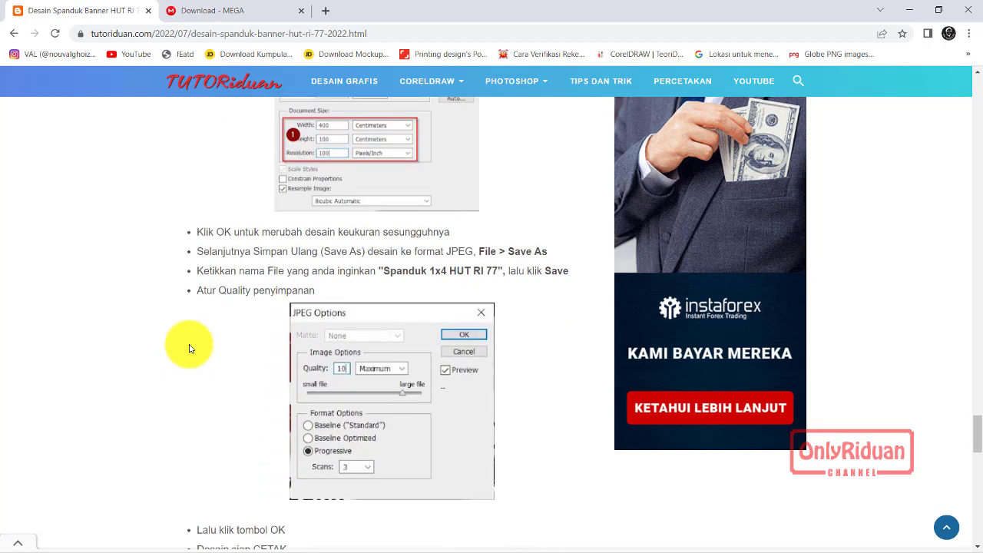
scroll(191, 349, "up", 2)
scroll(193, 347, "up", 1)
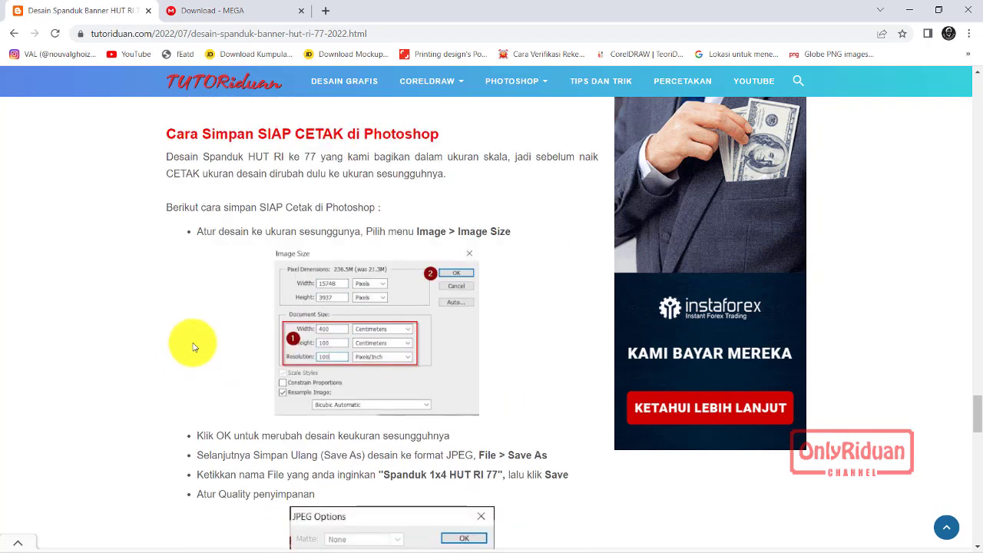
scroll(193, 346, "down", 4)
scroll(193, 345, "up", 7)
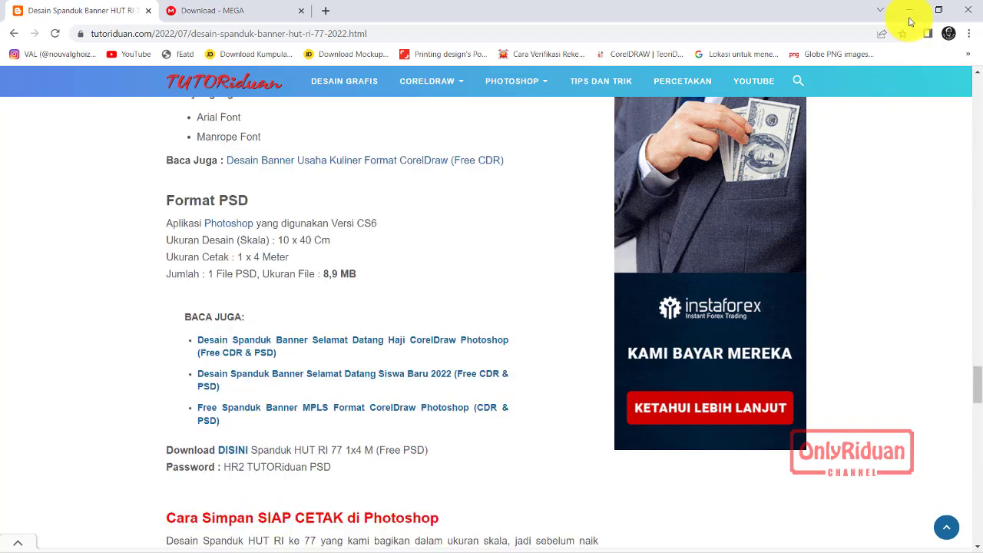
scroll(292, 374, "up", 2)
scroll(296, 368, "up", 4)
scroll(299, 369, "up", 3)
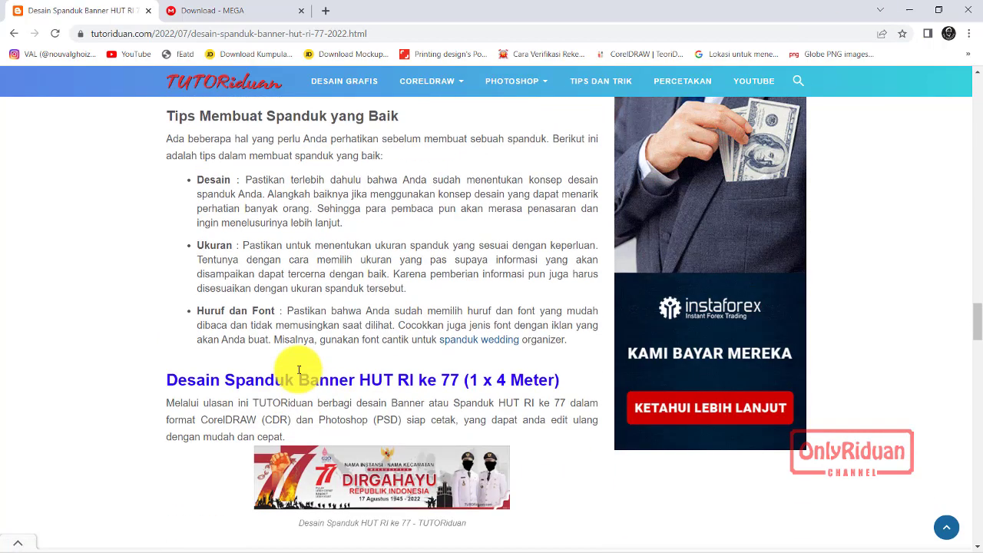
scroll(299, 369, "up", 3)
scroll(299, 370, "down", 15)
scroll(299, 370, "up", 5)
scroll(300, 370, "up", 4)
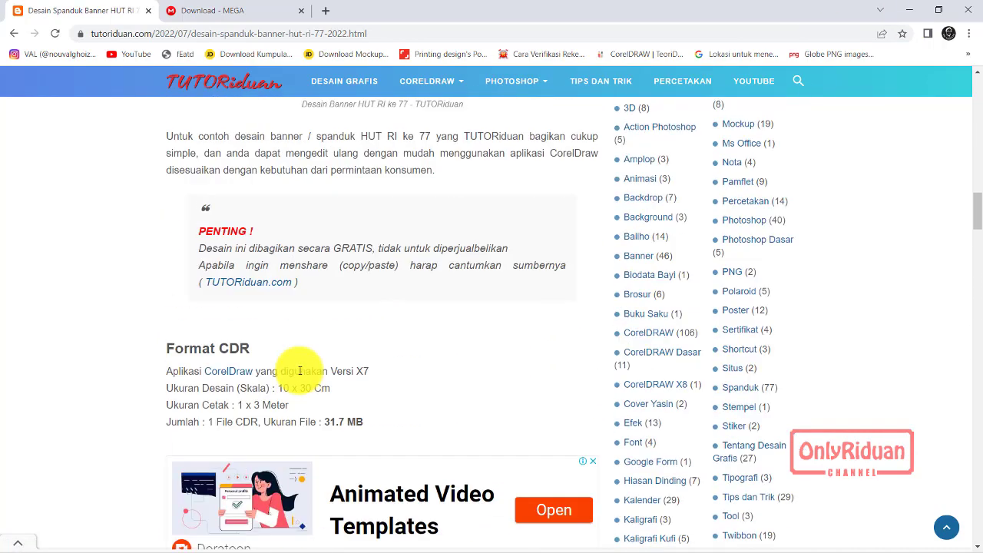
scroll(299, 371, "up", 3)
scroll(299, 373, "up", 4)
scroll(215, 425, "up", 2)
scroll(215, 426, "up", 1)
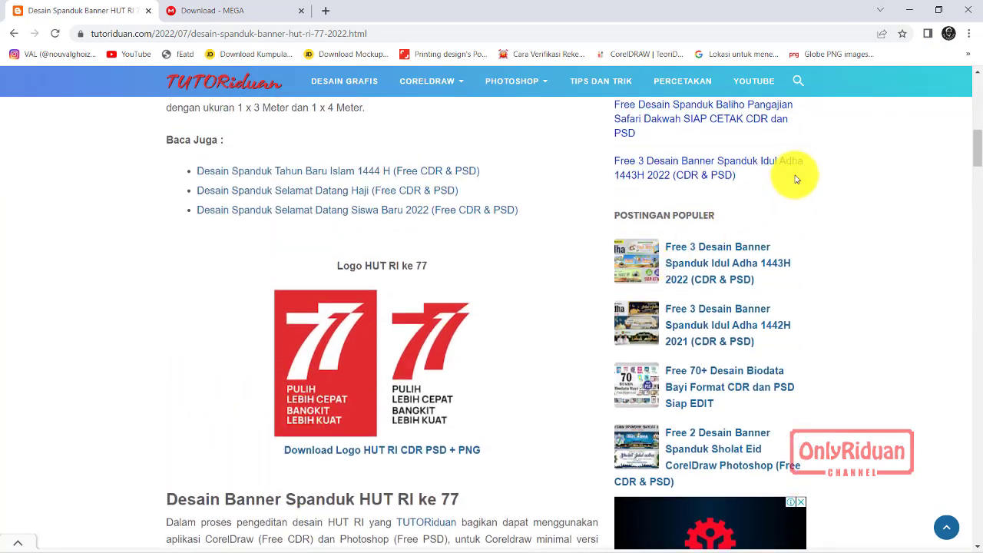
left_click(909, 10)
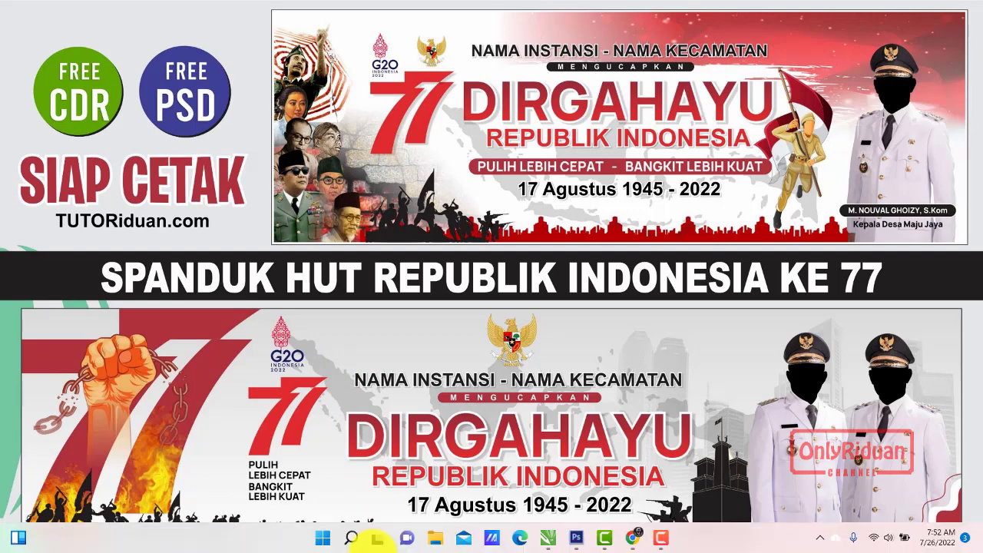
- Switch to the CorelDRAW window holding Spanduk HUT RI 77 1x3M CDR - TUTORiduan.cdr
left_click(544, 541)
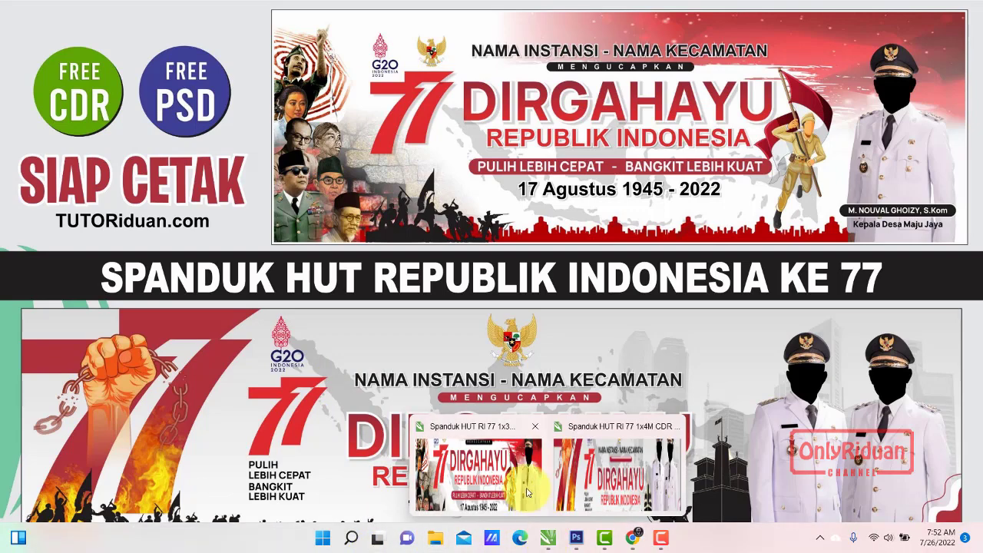
left_click(527, 492)
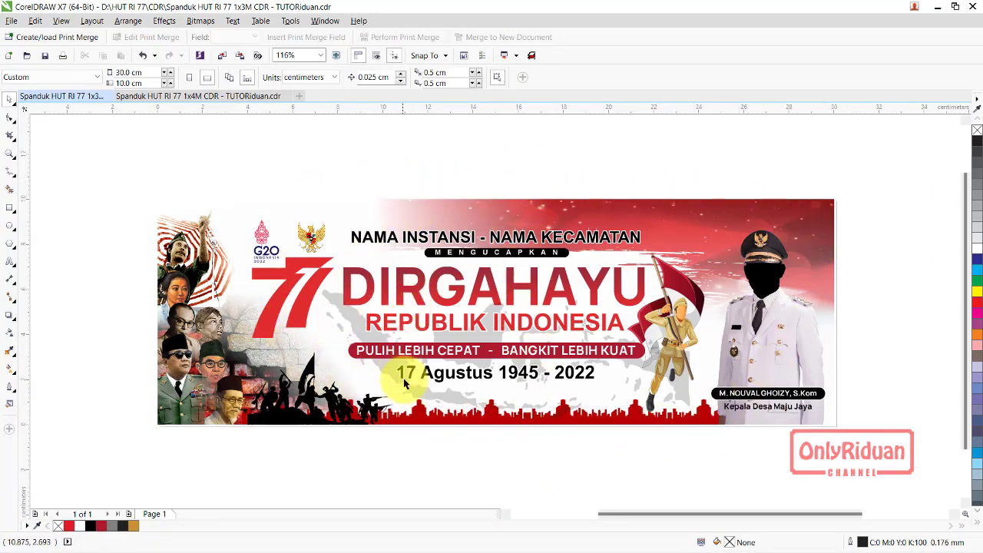
- View CorelDRAW's 1x4M banner document, then switch to Photoshop's 1x3M banner PSD
left_click(202, 96)
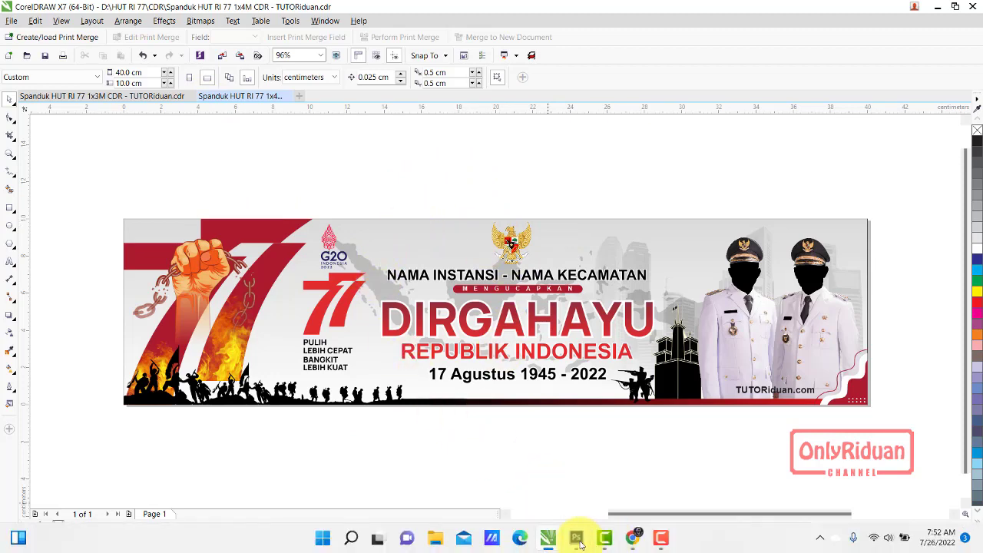
left_click(578, 539)
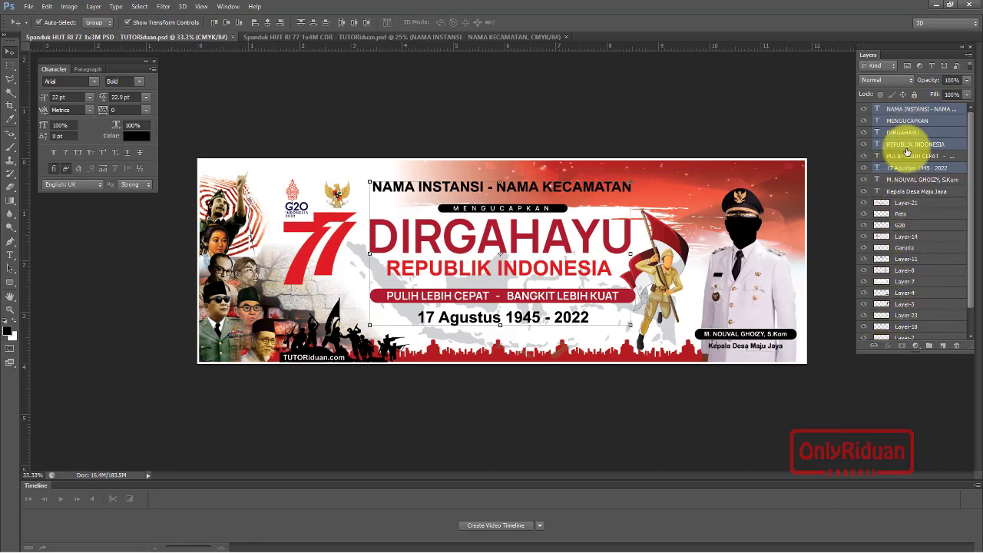
- View the 1x4M banner PSD, then minimize Photoshop to return to CorelDRAW's 1x3M banner
left_click(428, 36)
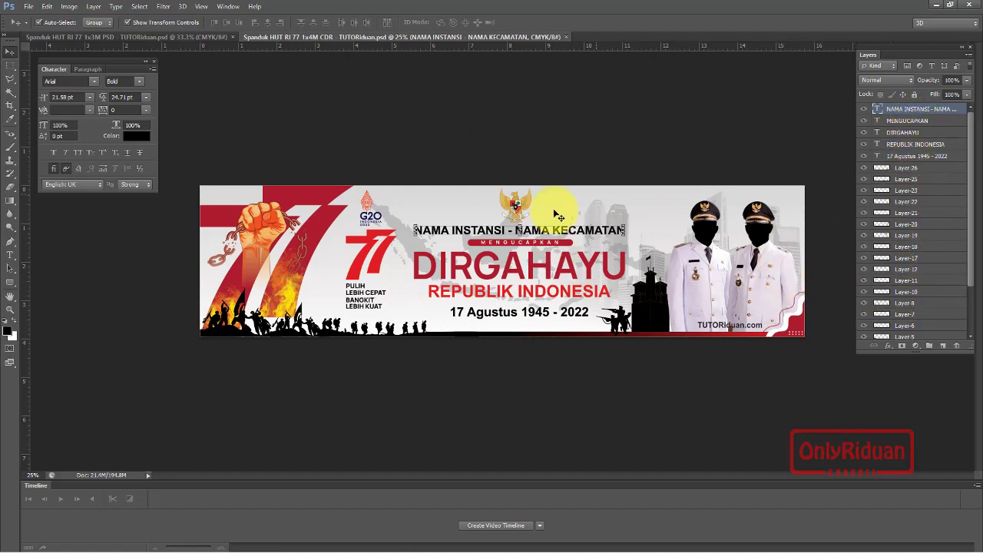
left_click(937, 7)
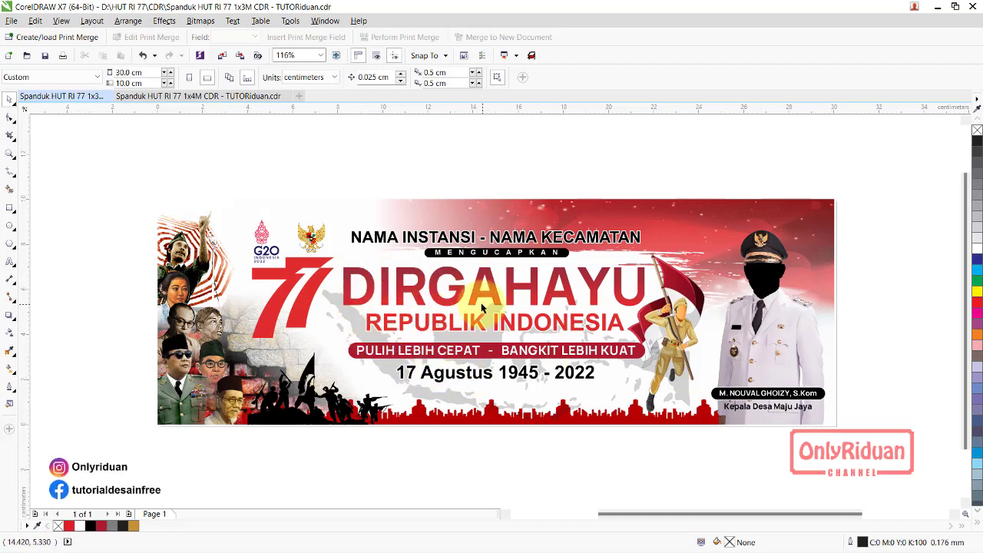
- Zoom the CorelDRAW view to fit the selected DIRGAHAYU heading
left_click(372, 300)
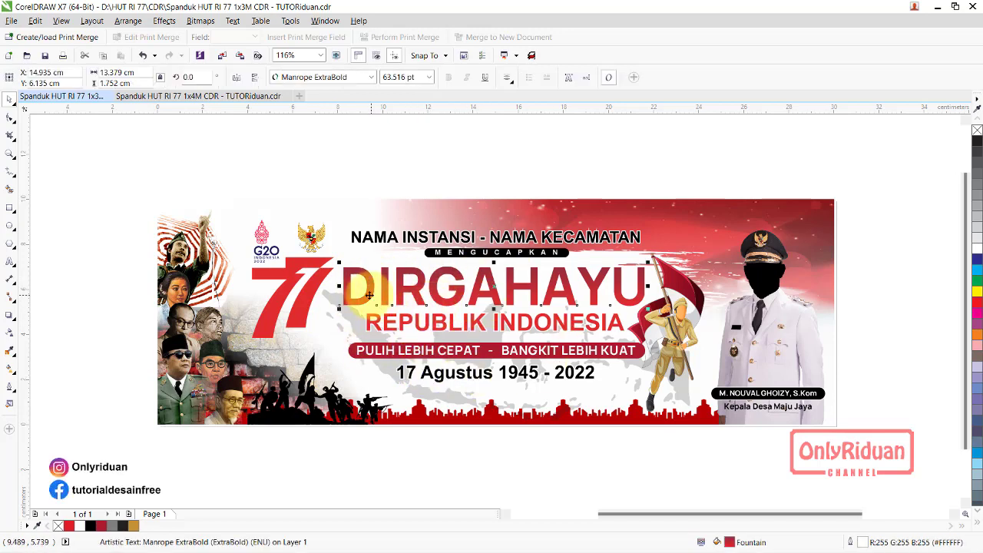
left_click(9, 154)
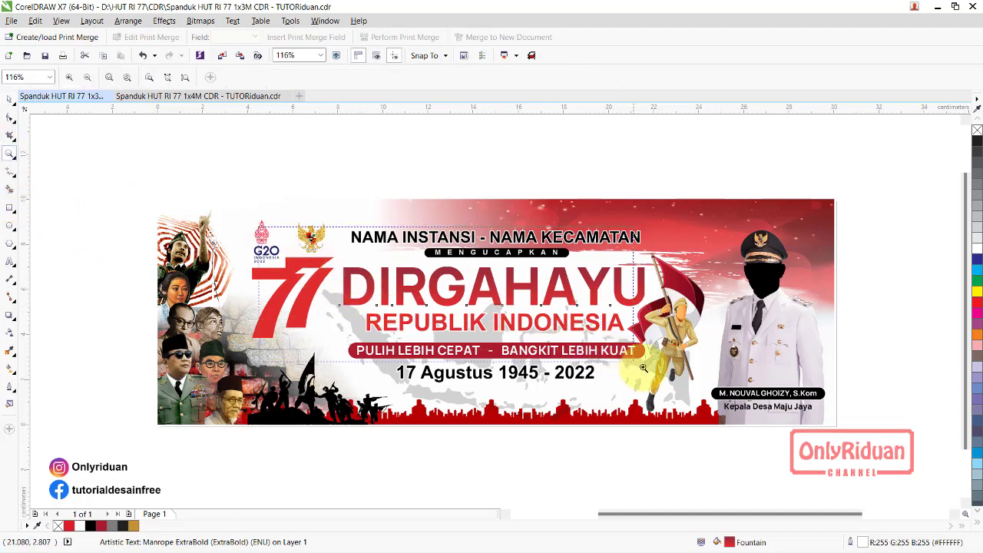
key("shift+F2")
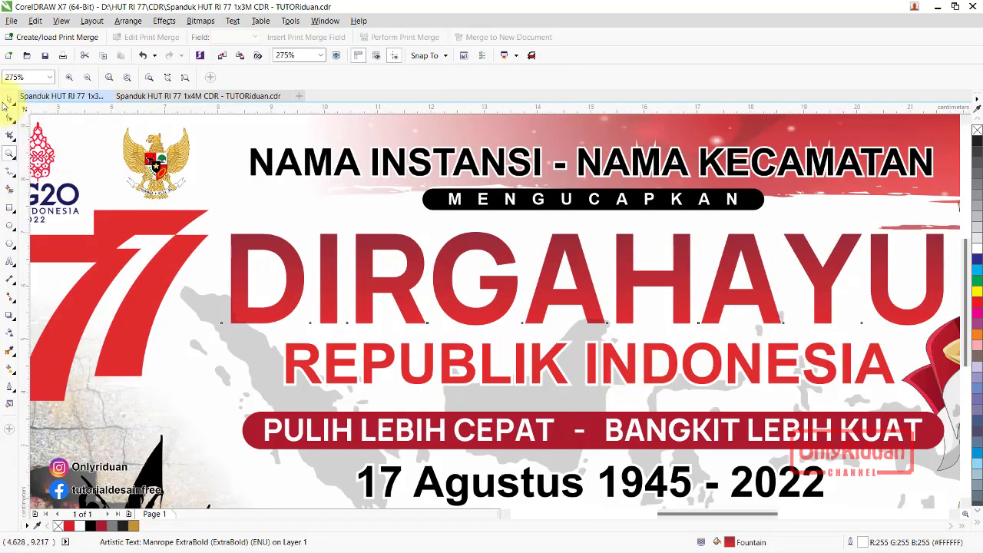
left_click(10, 99)
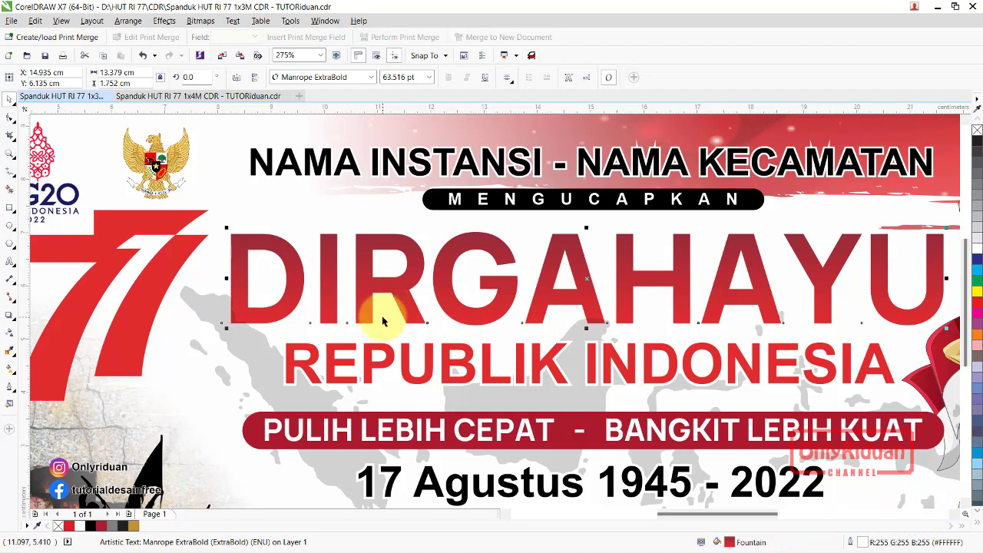
- Apply the Flat Bottom Right drop shadow preset to DIRGAHAYU
left_click(13, 319)
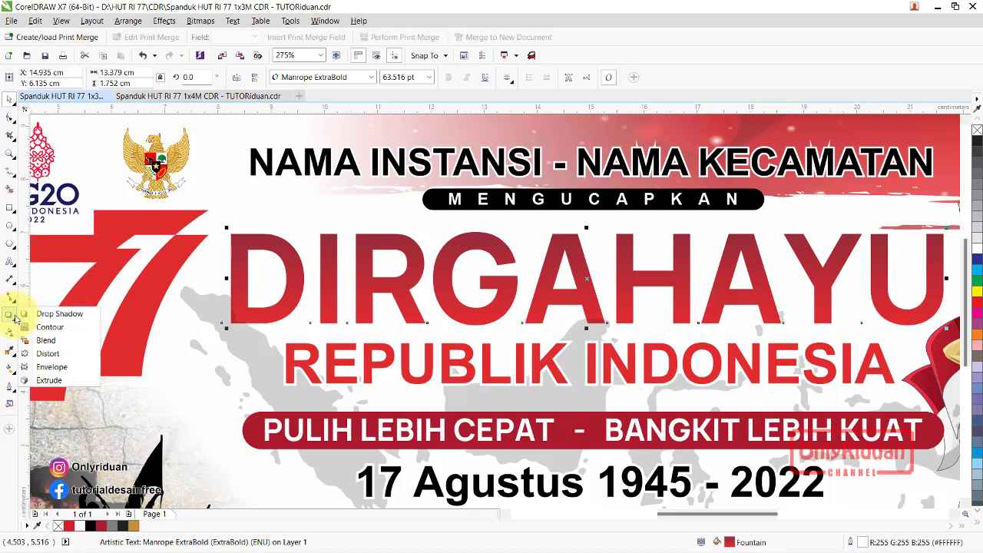
left_click(40, 315)
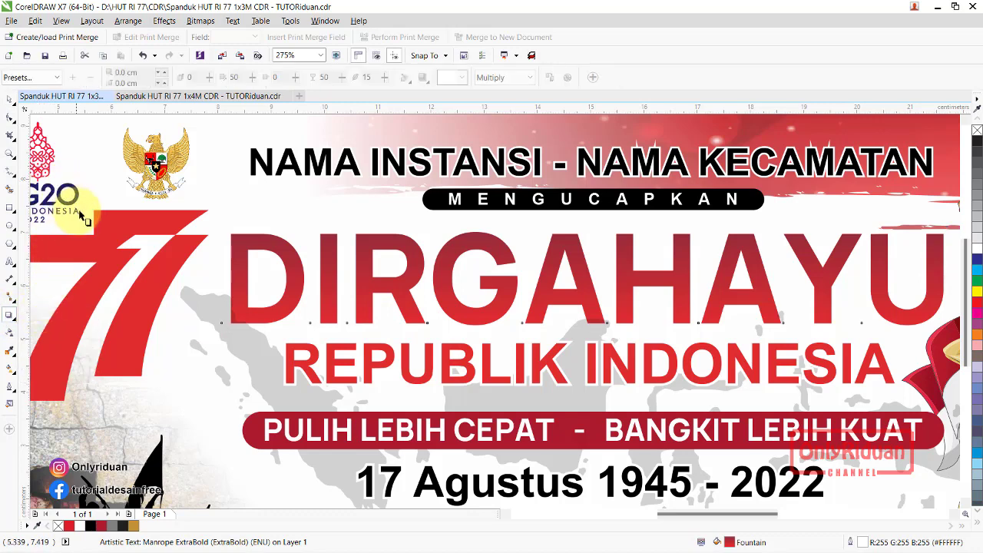
left_click(57, 77)
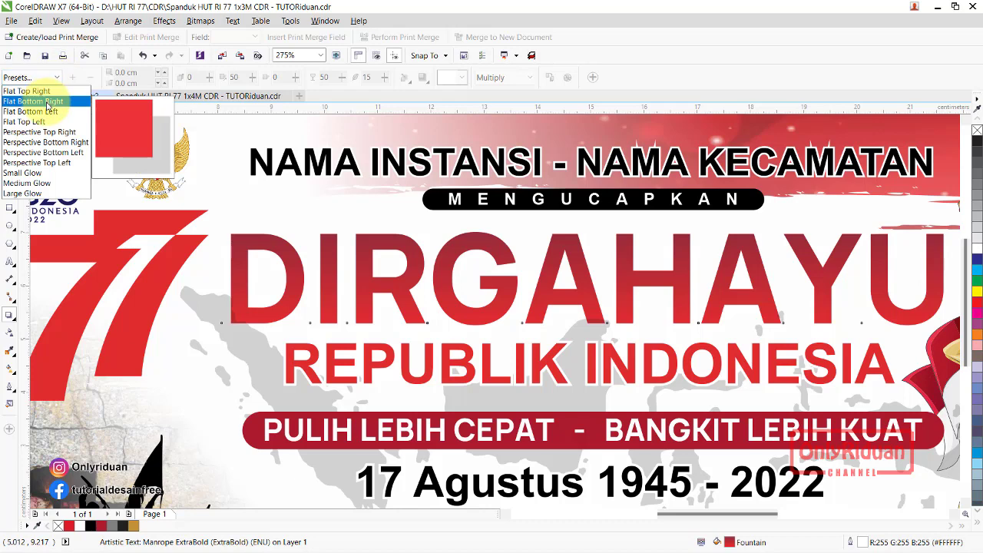
left_click(48, 102)
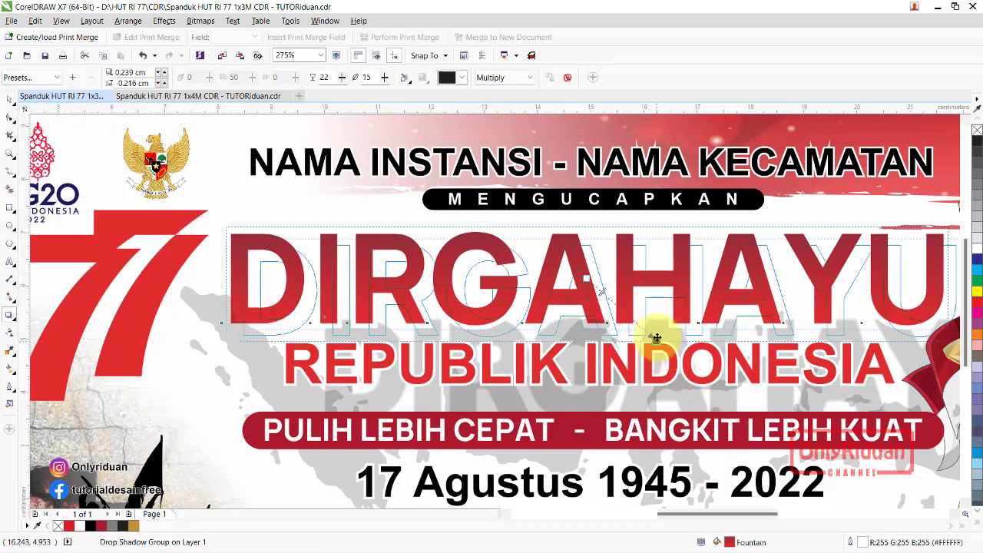
- Tighten the DIRGAHAYU shadow offset and set its opacity to 40 with feather 2
left_click_drag(738, 417, 658, 338)
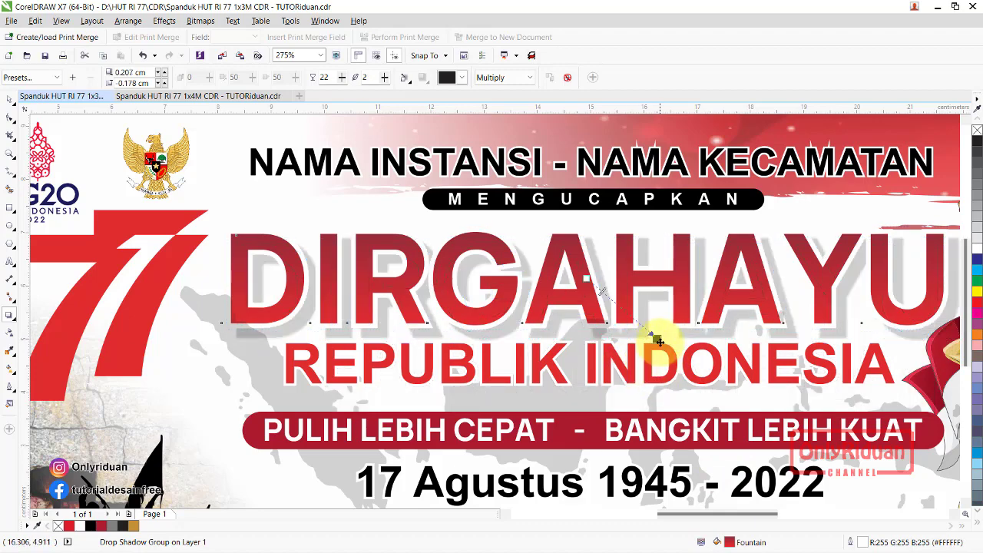
scroll(660, 341, "up", 2)
left_click_drag(653, 335, 648, 326)
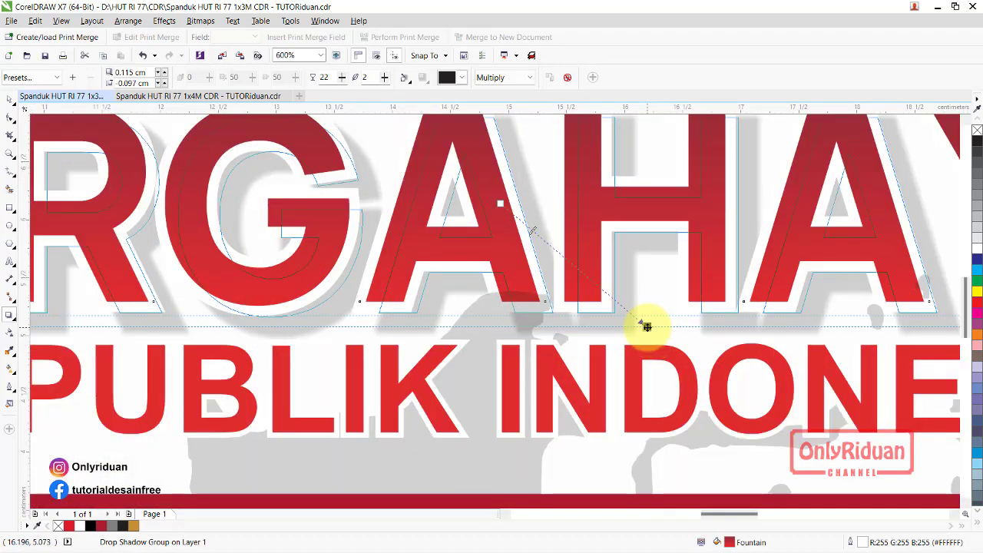
scroll(644, 326, "down", 3)
type("40")
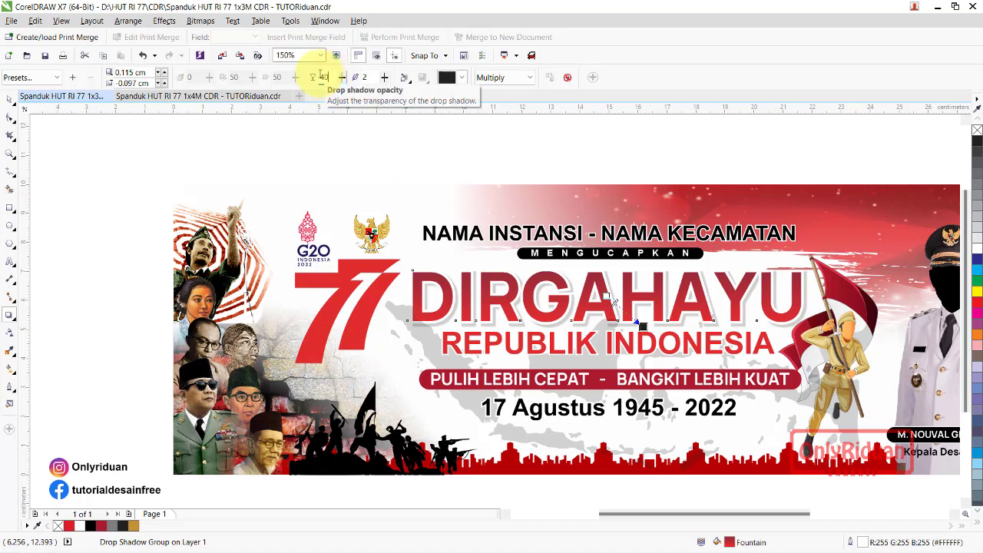
key("Return")
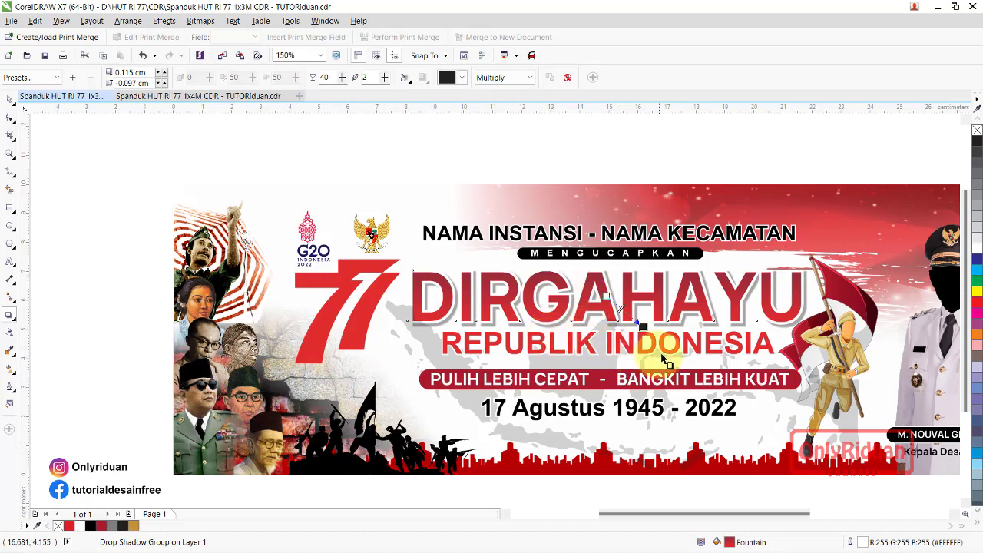
scroll(645, 356, "up", 2)
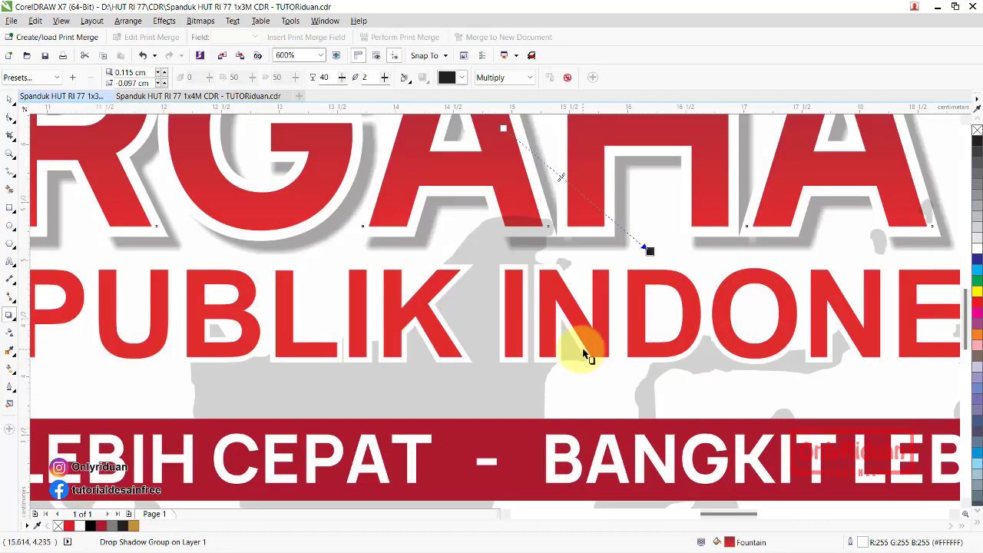
left_click(506, 320)
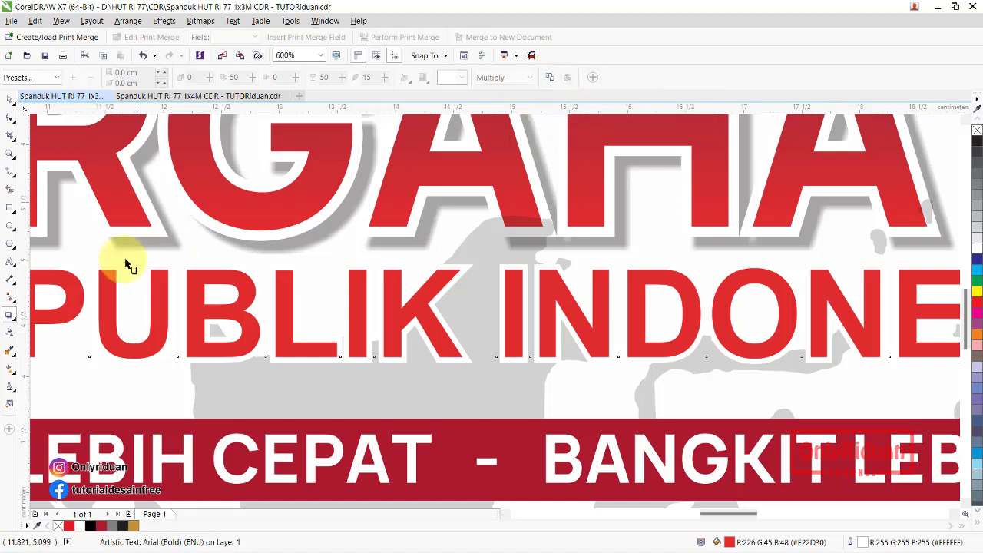
- Add a tight drop shadow to REPUBLIK INDONESIA, offset 0.042 cm and -0.033 cm
left_click(10, 98)
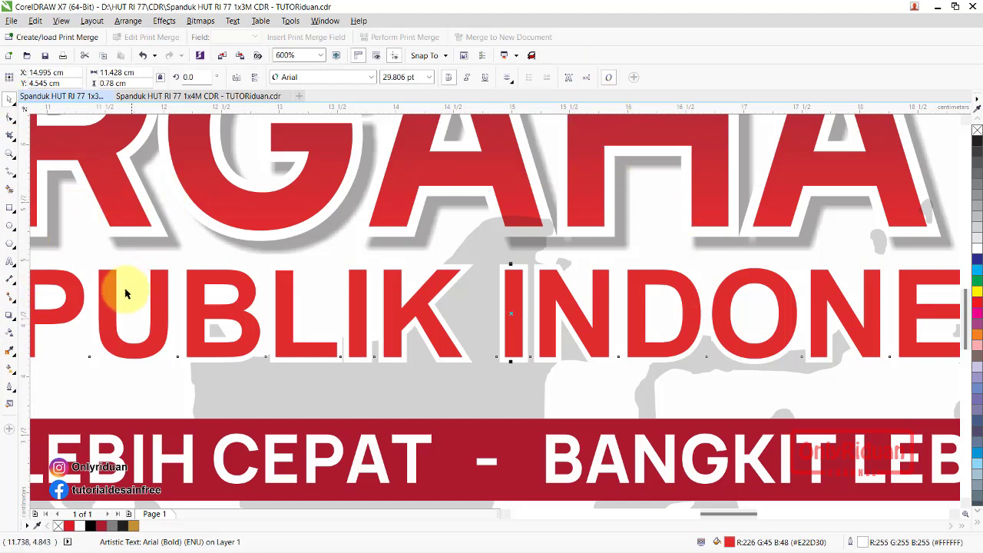
left_click(9, 316)
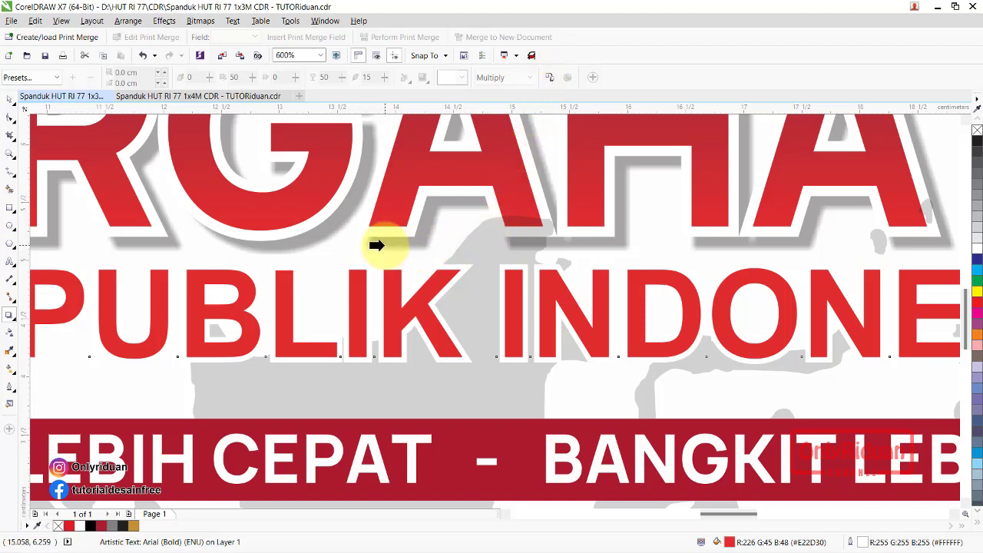
left_click_drag(376, 245, 393, 258)
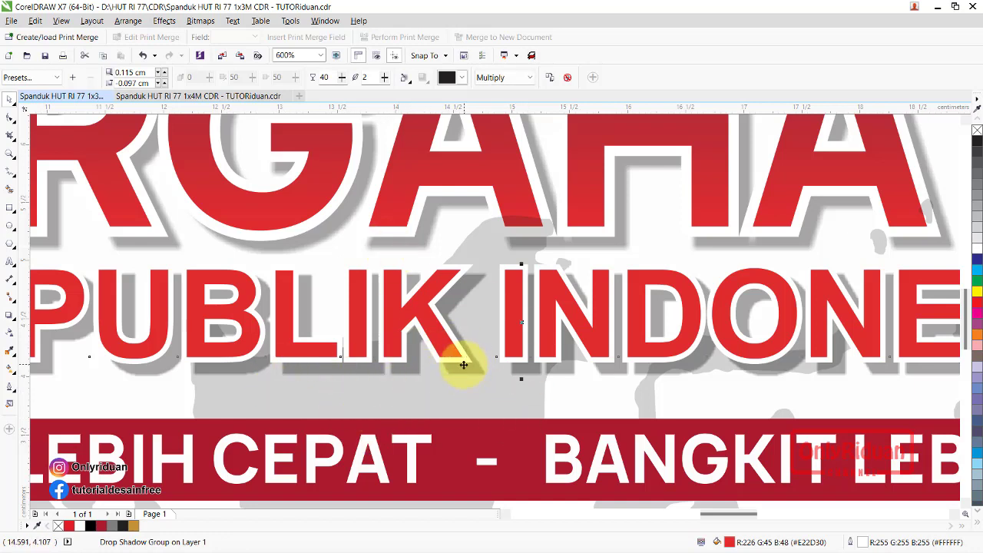
left_click(9, 316)
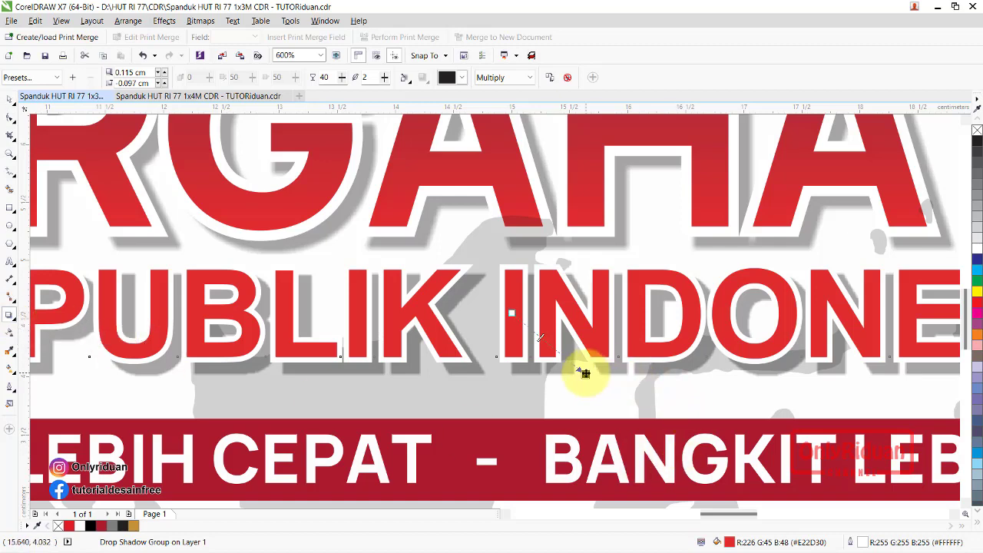
left_click_drag(584, 374, 505, 333)
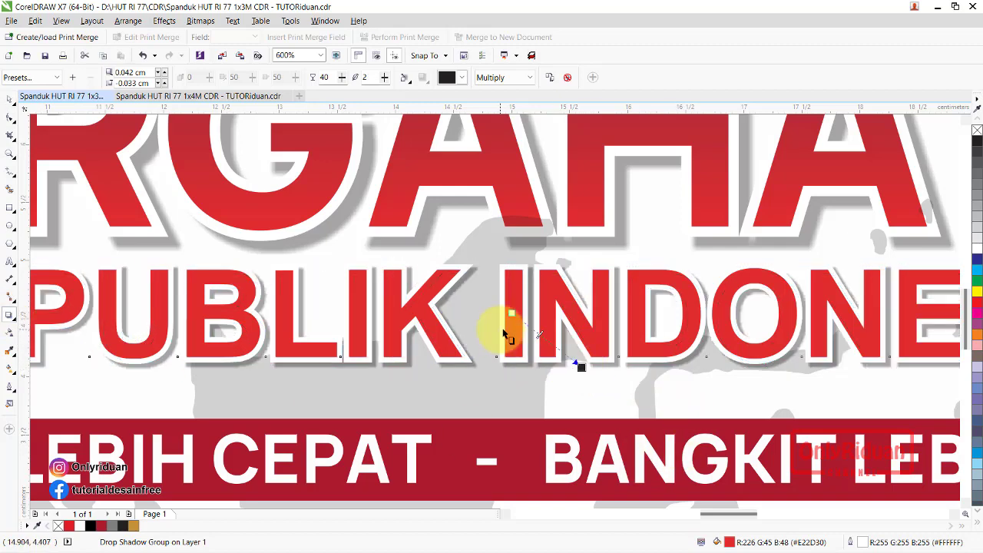
scroll(504, 333, "down", 2)
scroll(505, 332, "down", 1)
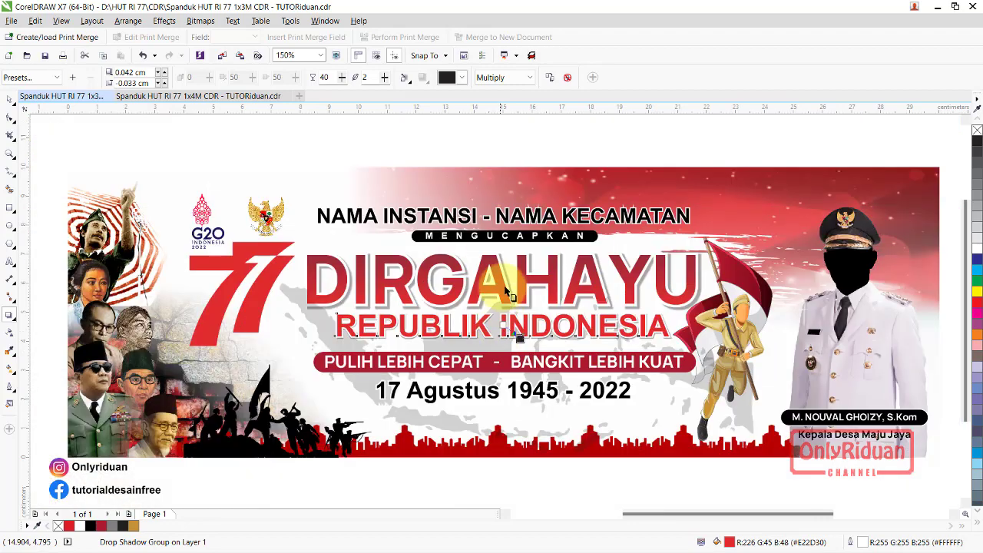
scroll(511, 255, "up", 1)
scroll(513, 252, "down", 1)
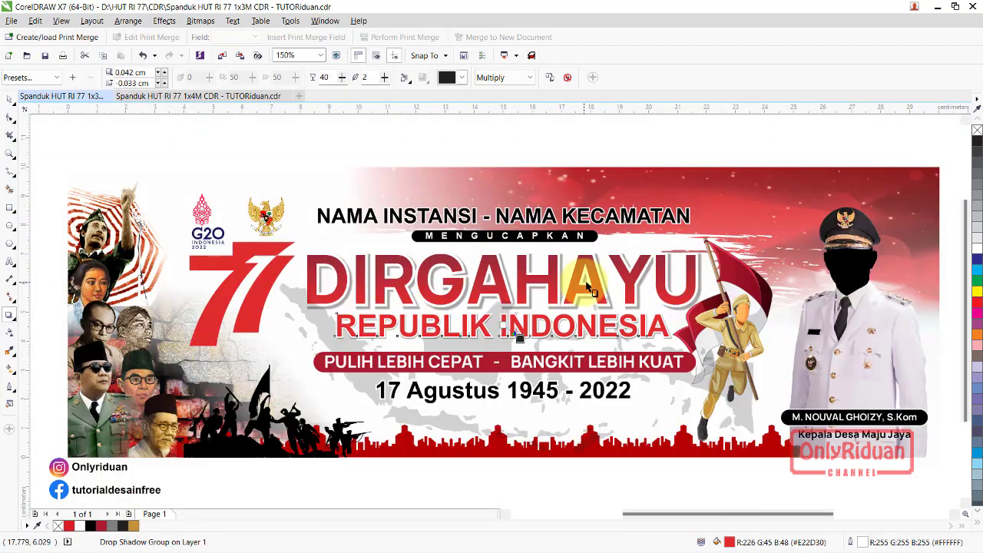
scroll(507, 219, "up", 1)
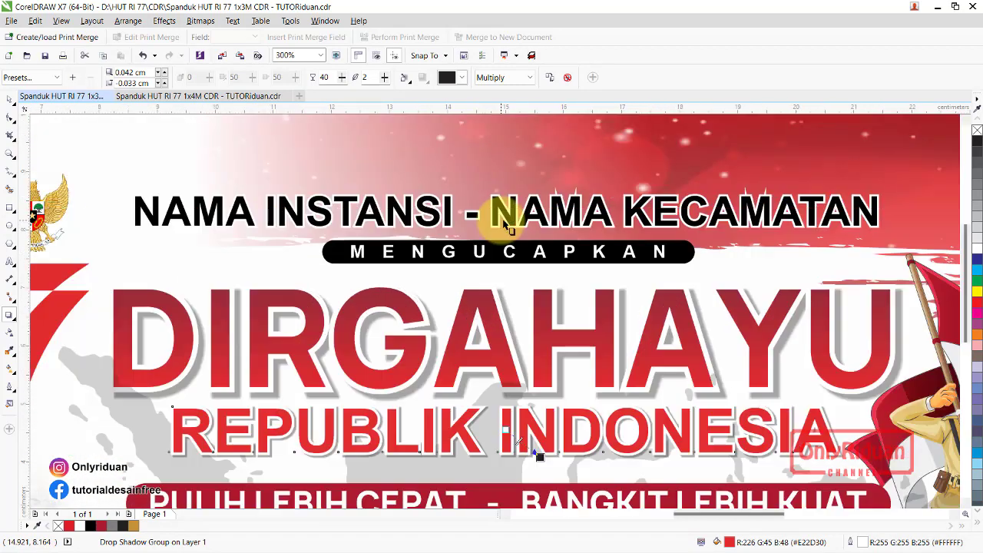
scroll(505, 222, "down", 1)
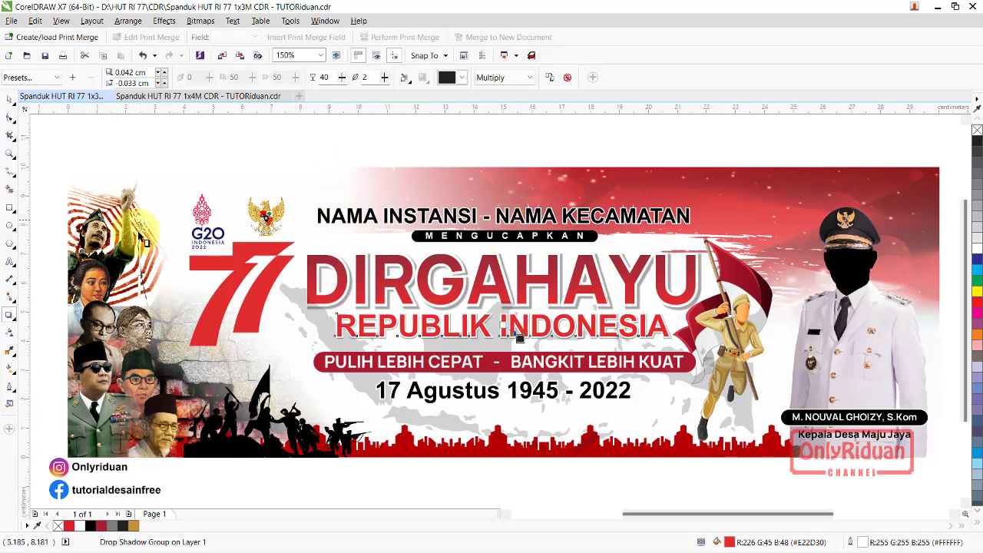
- Retype the top heading as PEMERINTAH KOTA SAMARINDA and deselect it
left_click(10, 261)
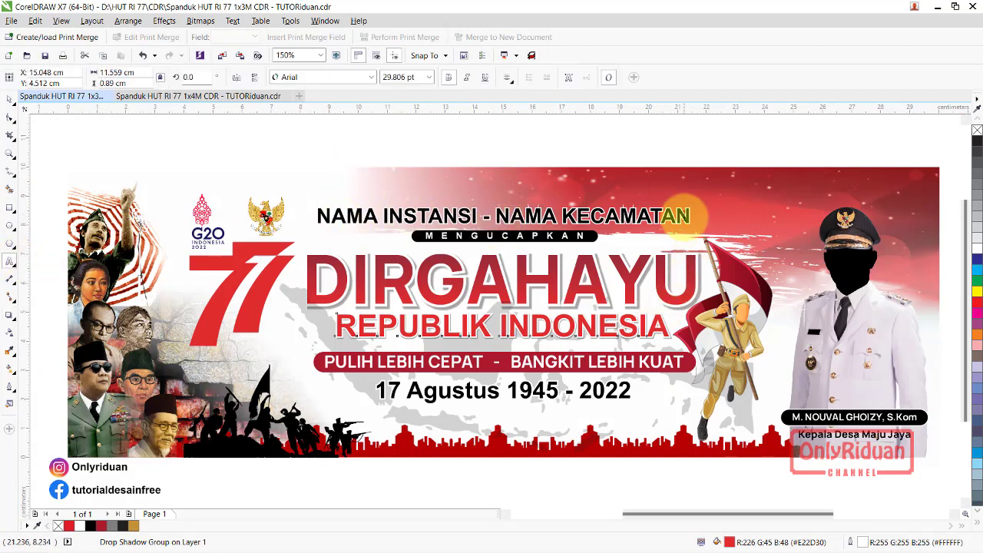
left_click(699, 209)
key("BackSpace")
key("BackSpace")
key("BackSpace")
key("BackSpace")
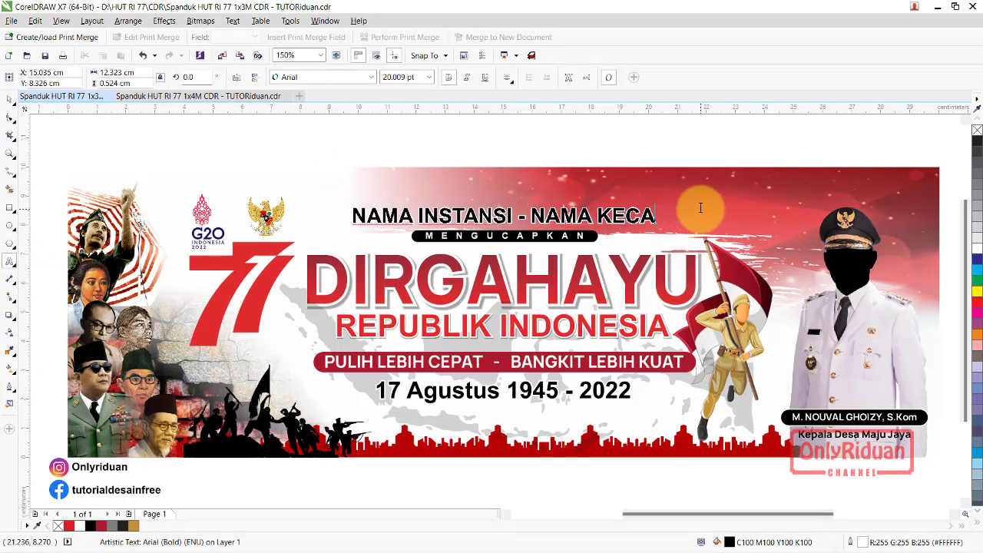
key("BackSpace")
key("BackSpace")
key("BackSpace")
key("BackSpace")
key("BackSpace")
key("BackSpace")
key("BackSpace")
key("BackSpace")
key("BackSpace")
type("PEMERINT")
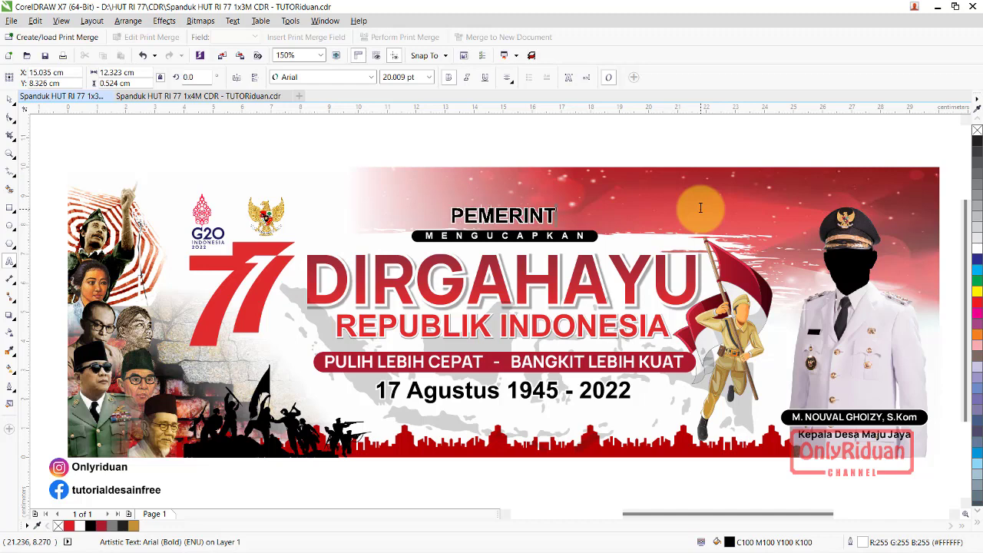
type("AH KOTA S")
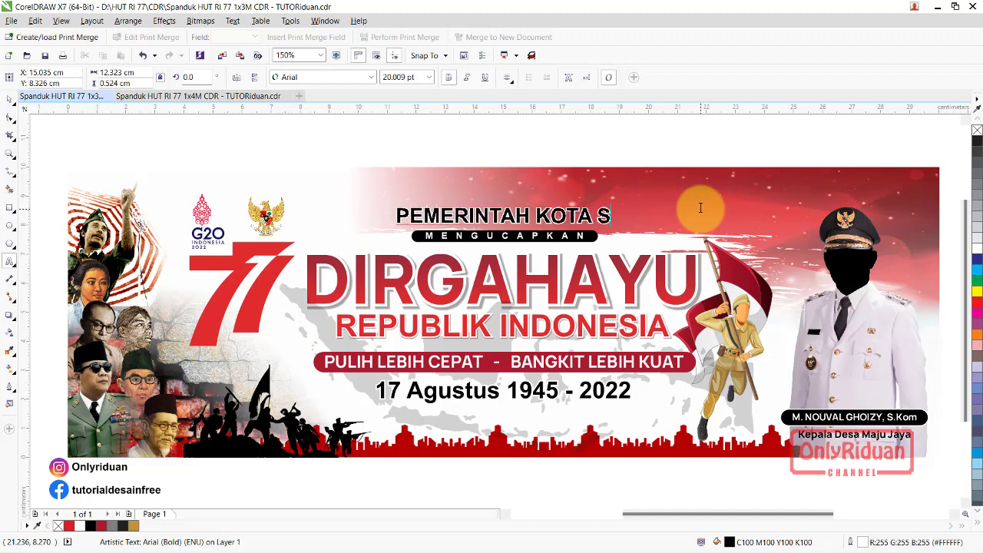
type("AMARI")
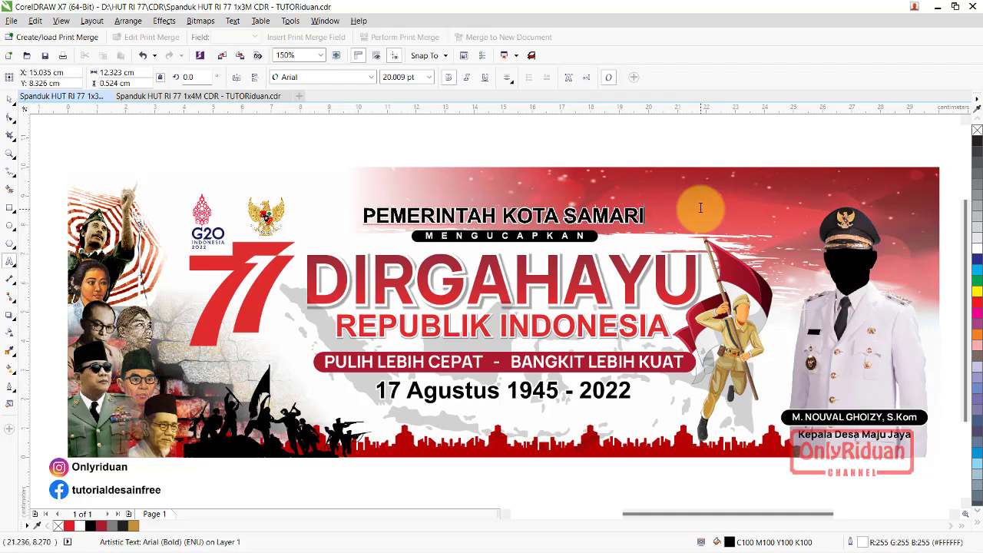
type("NDA")
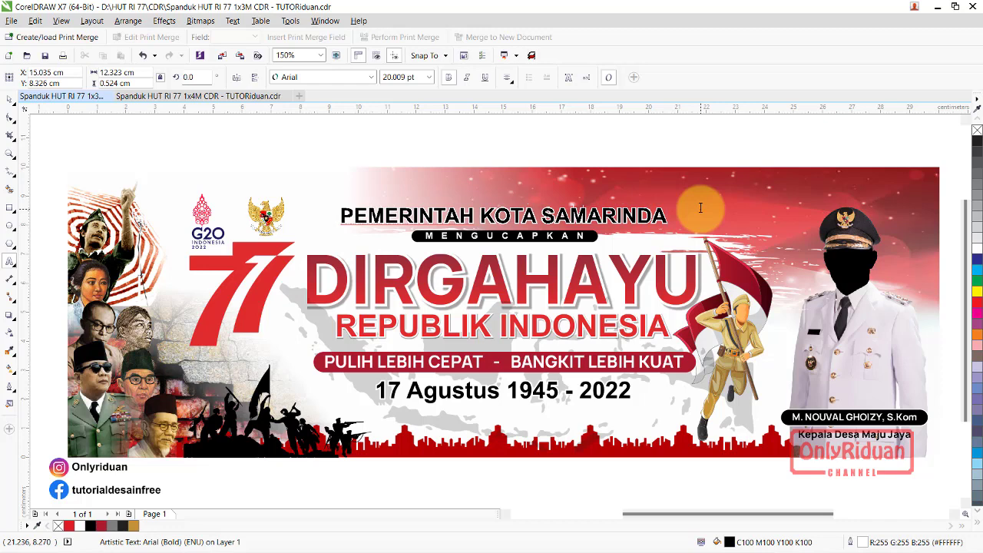
left_click(9, 100)
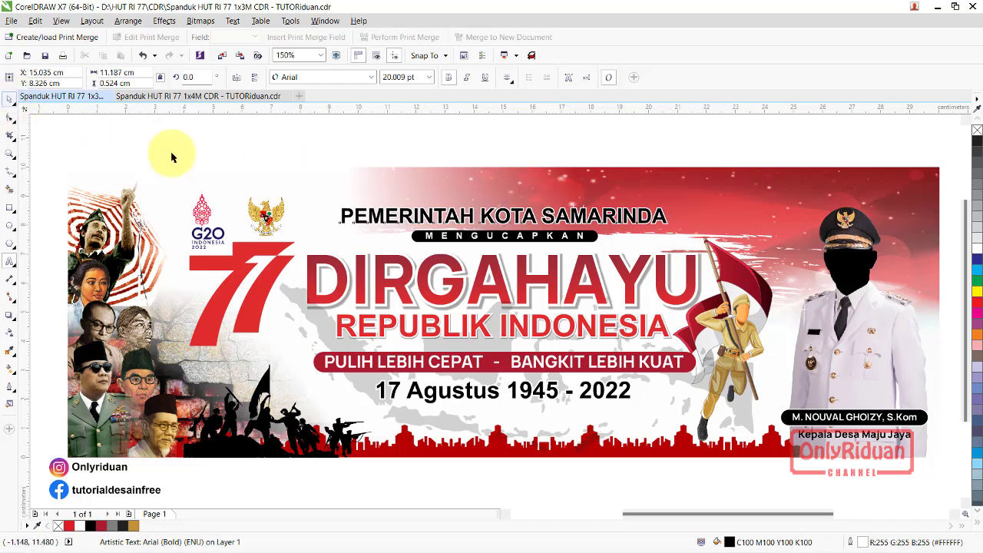
left_click(313, 141)
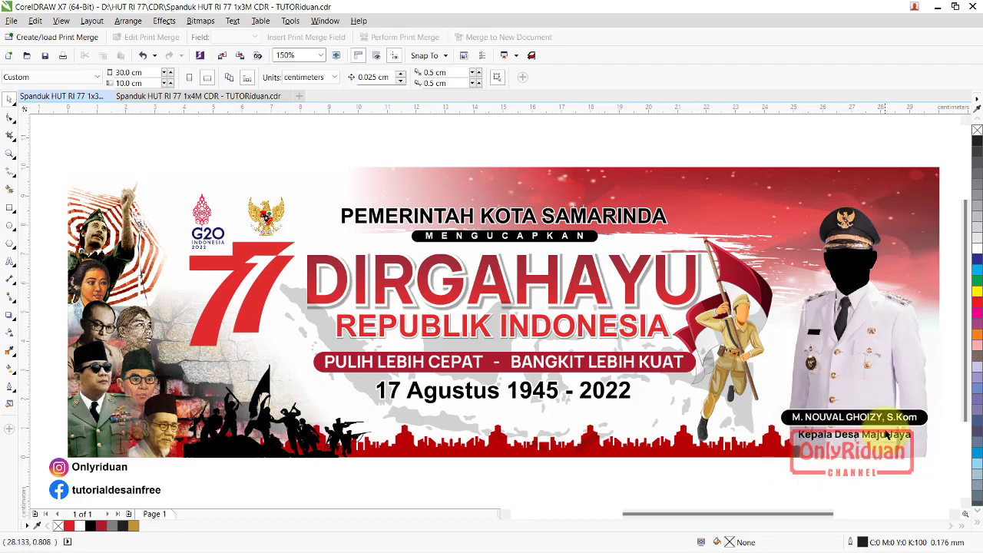
- Select the right stroke of the 77 and add a drop shadow to it
scroll(212, 328, "up", 2)
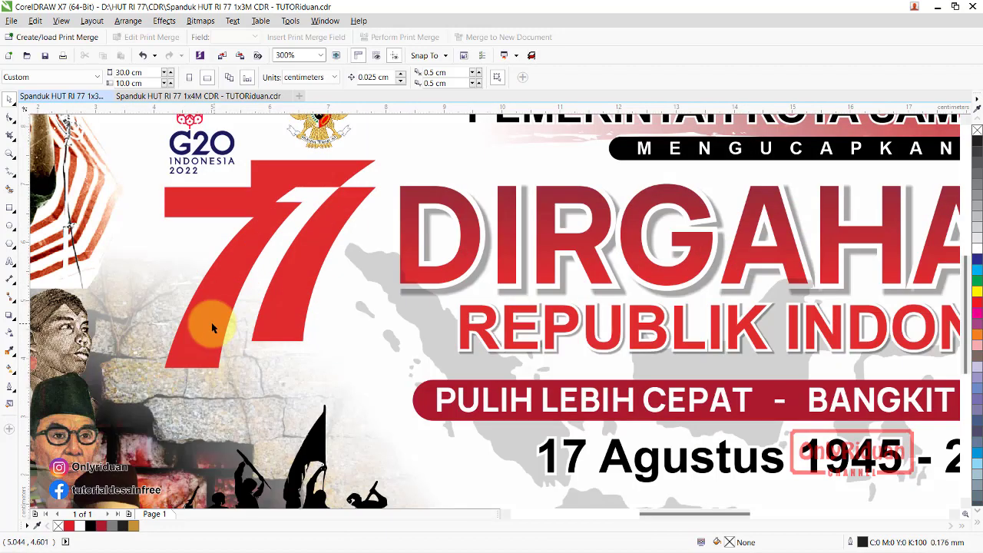
left_click(286, 291)
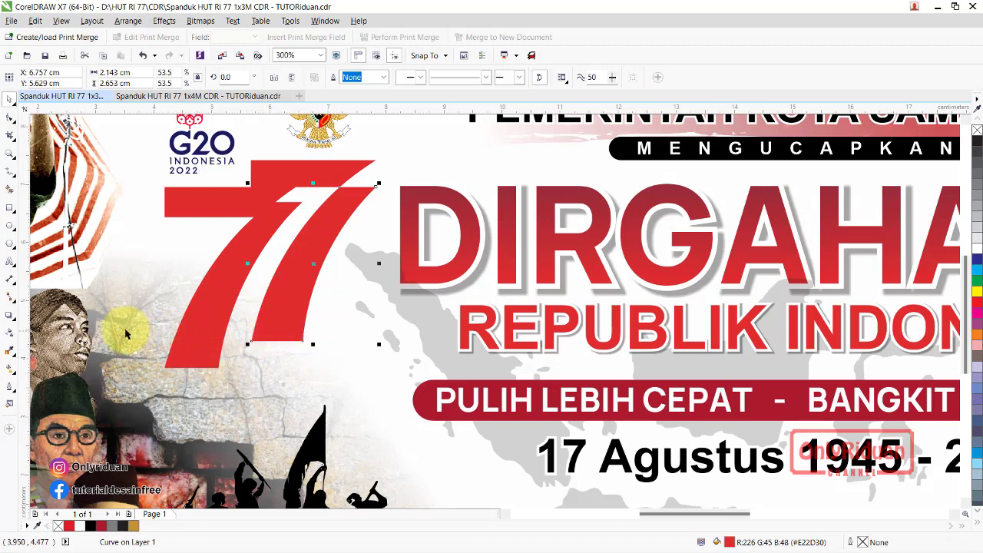
left_click(10, 314)
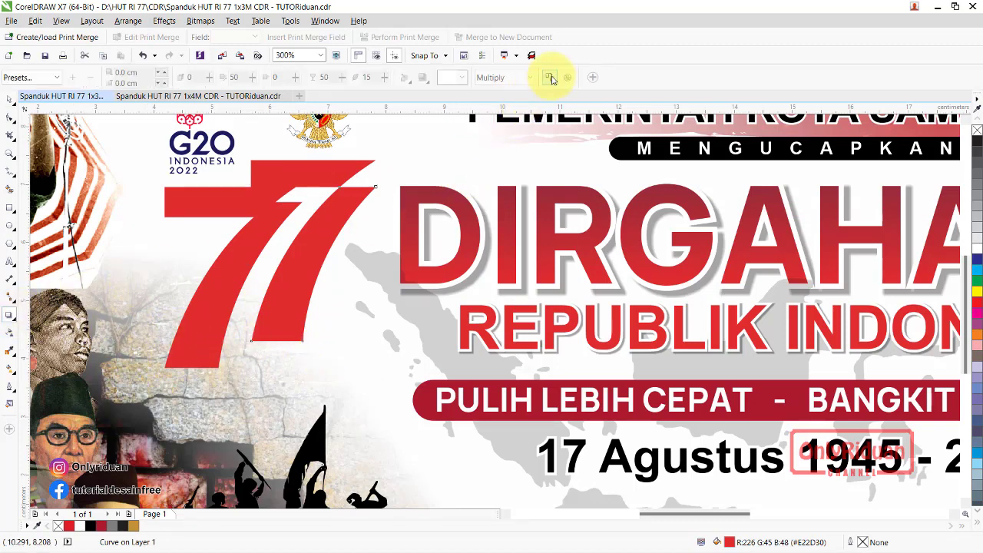
left_click(435, 291)
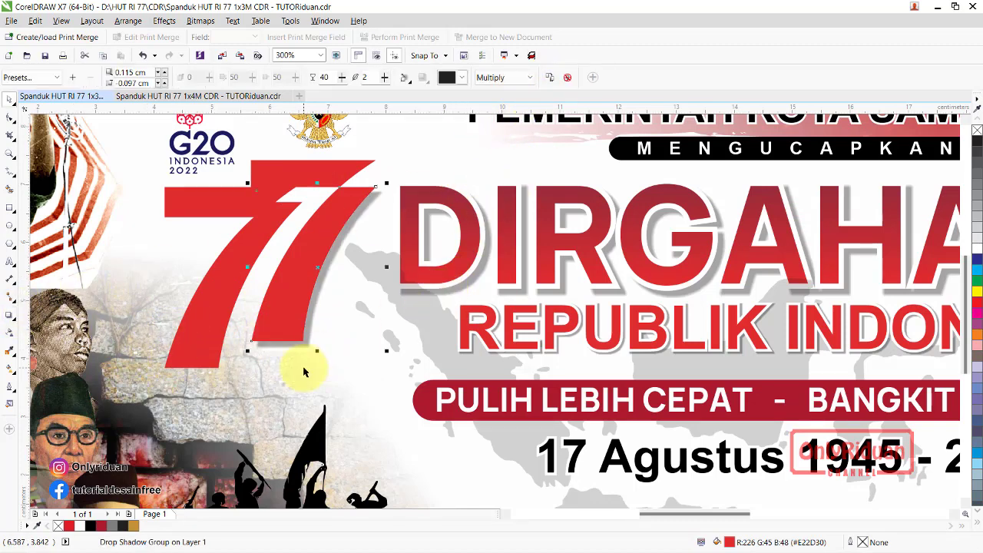
- Cast a tight drop shadow from the whole red 77 logo, offset 0.045 cm and -0.035 cm
left_click(201, 319)
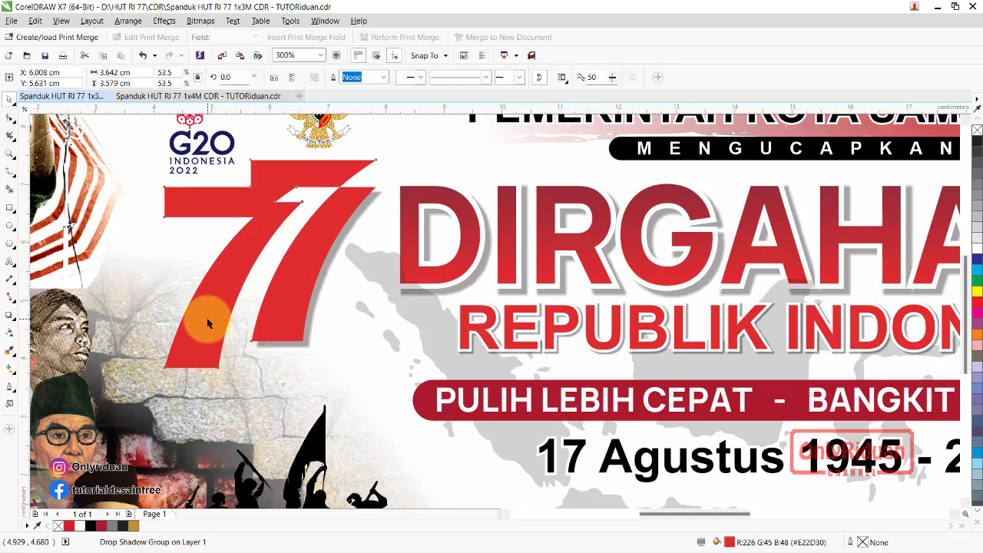
left_click(11, 315)
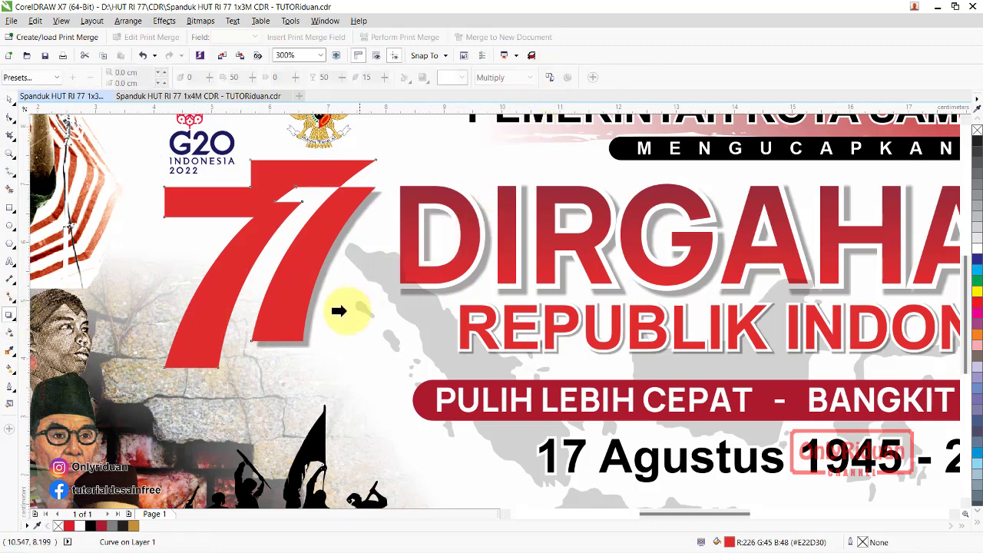
left_click_drag(296, 345, 257, 298)
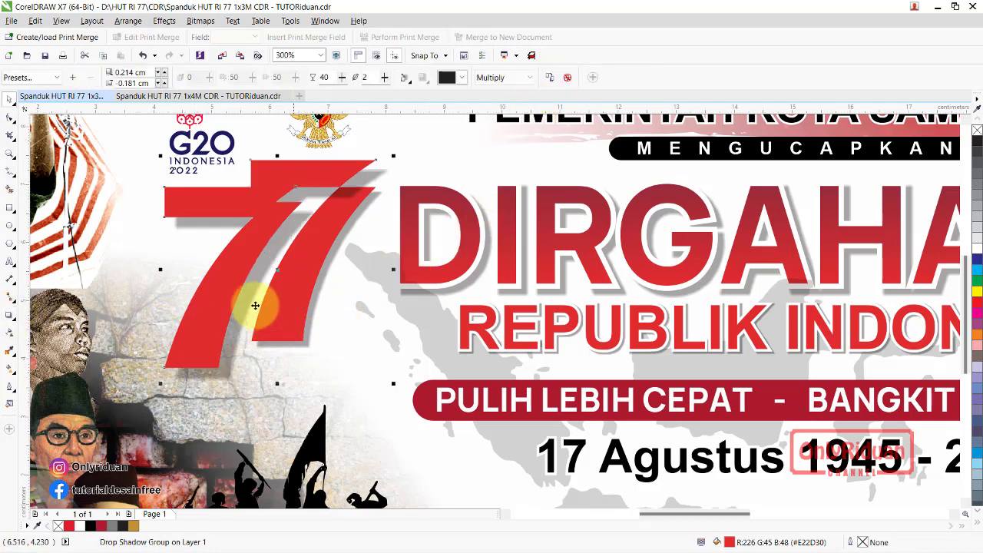
scroll(330, 269, "down", 3)
scroll(307, 300, "down", 1)
scroll(307, 296, "up", 2)
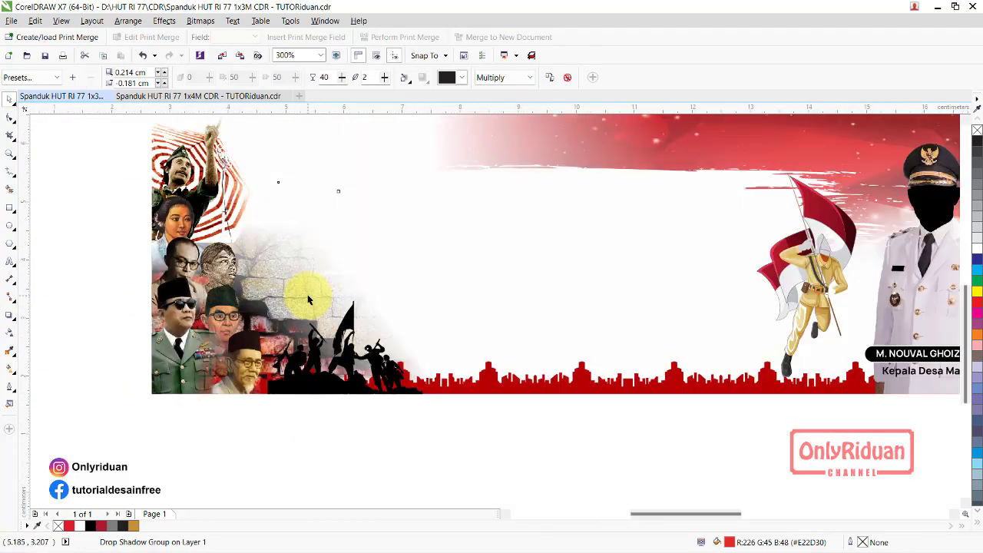
scroll(308, 292, "up", 2)
scroll(307, 291, "down", 2)
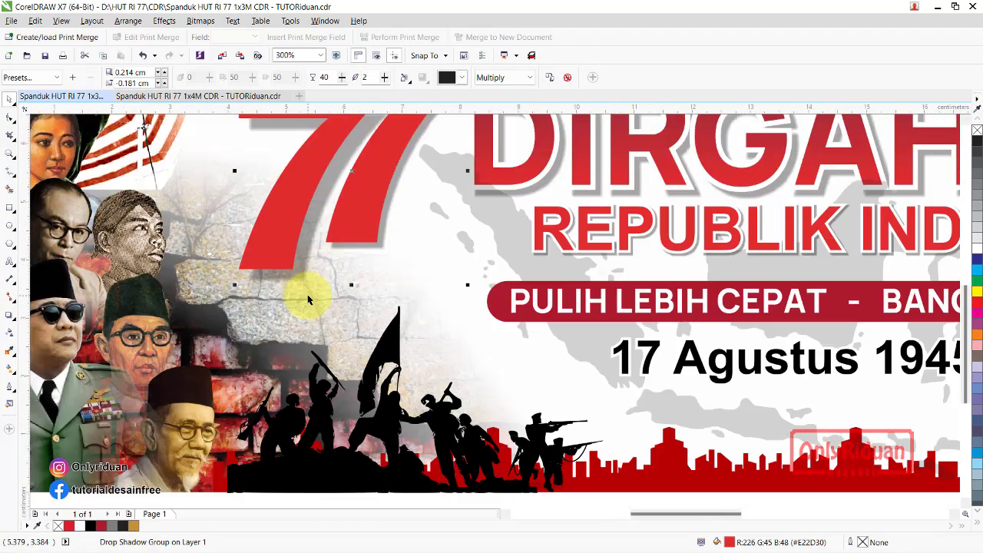
left_click(10, 315)
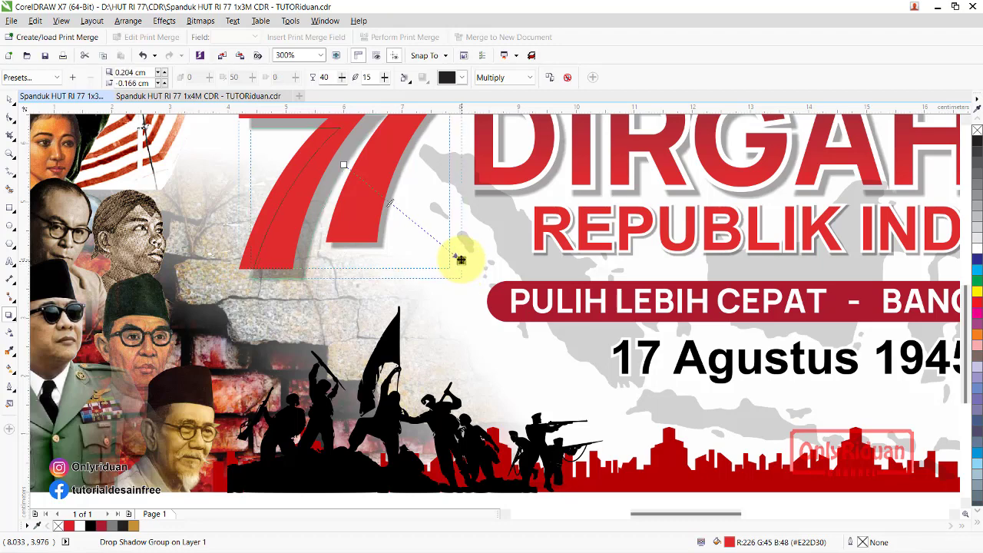
scroll(284, 248, "down", 3)
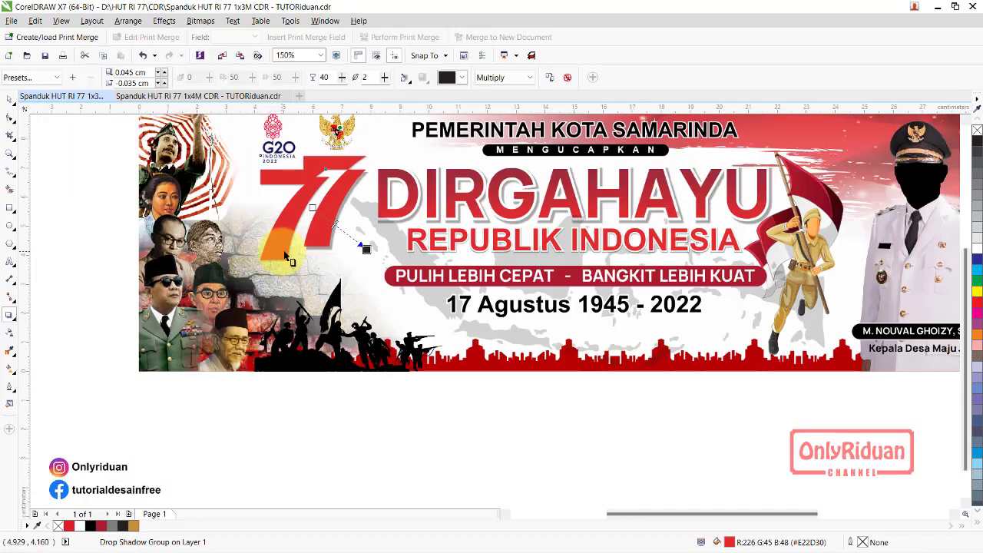
scroll(327, 206, "down", 1)
scroll(327, 202, "up", 2)
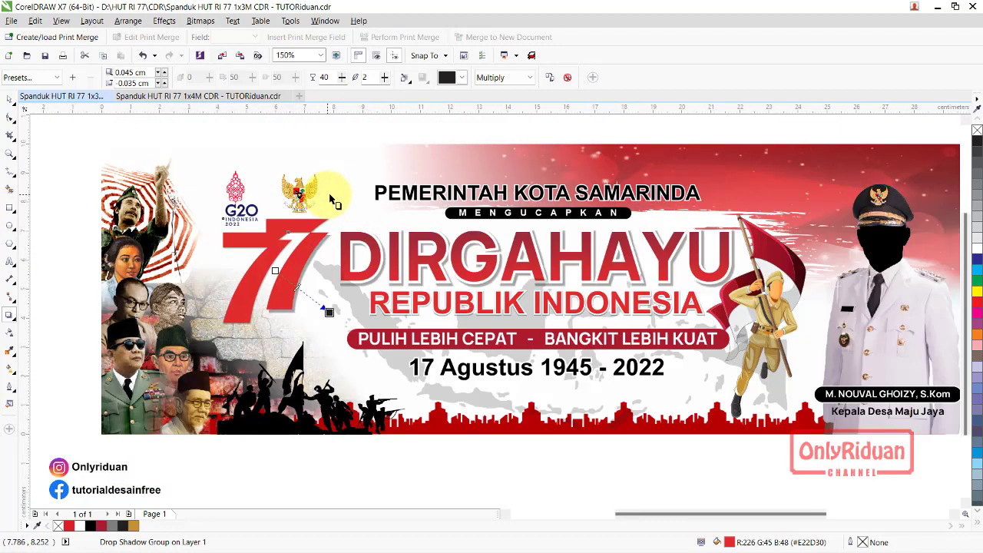
left_click(70, 148)
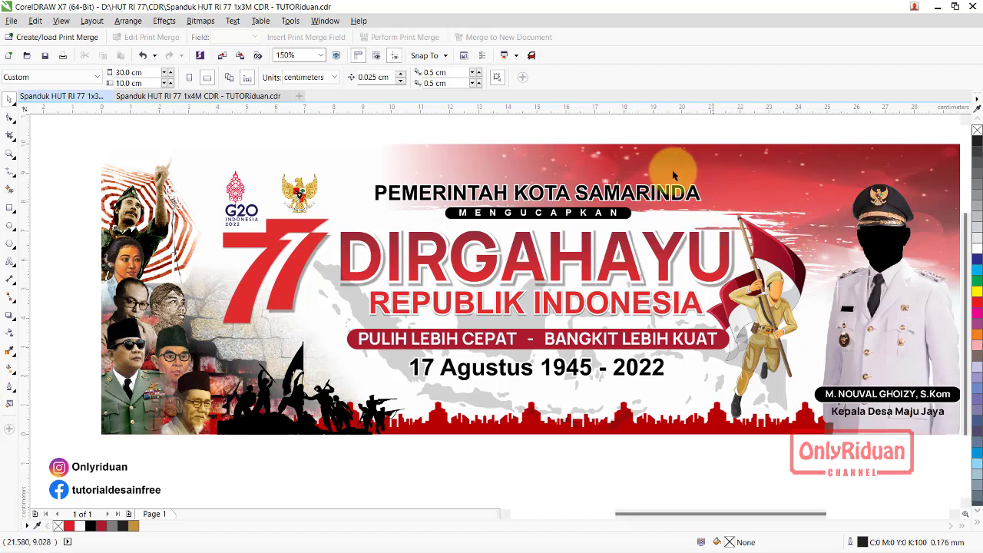
right_click(600, 167)
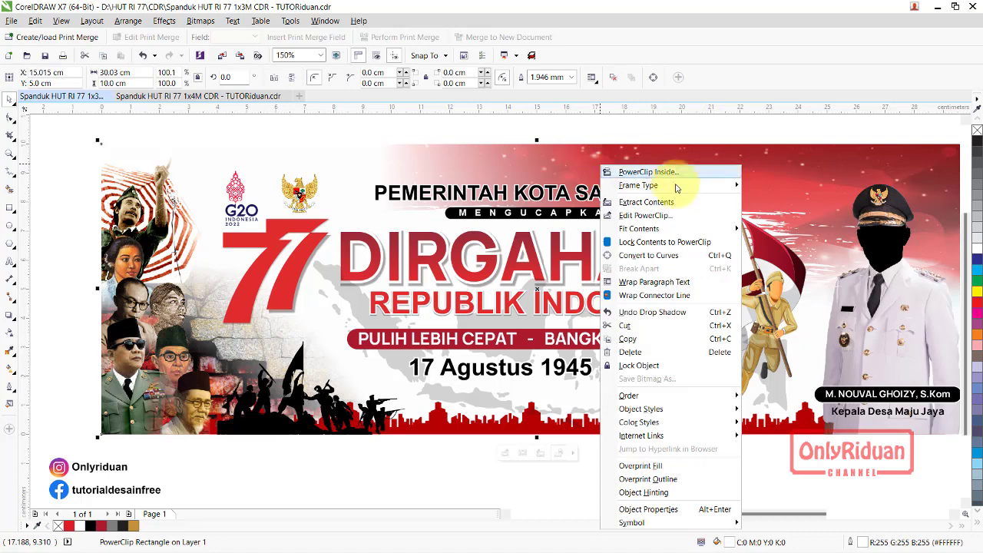
left_click(645, 215)
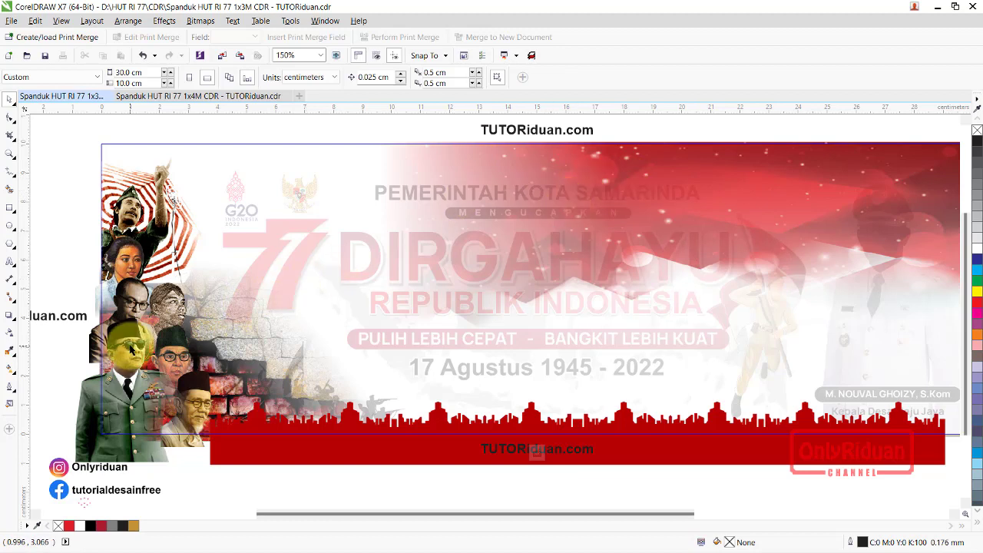
left_click(142, 332)
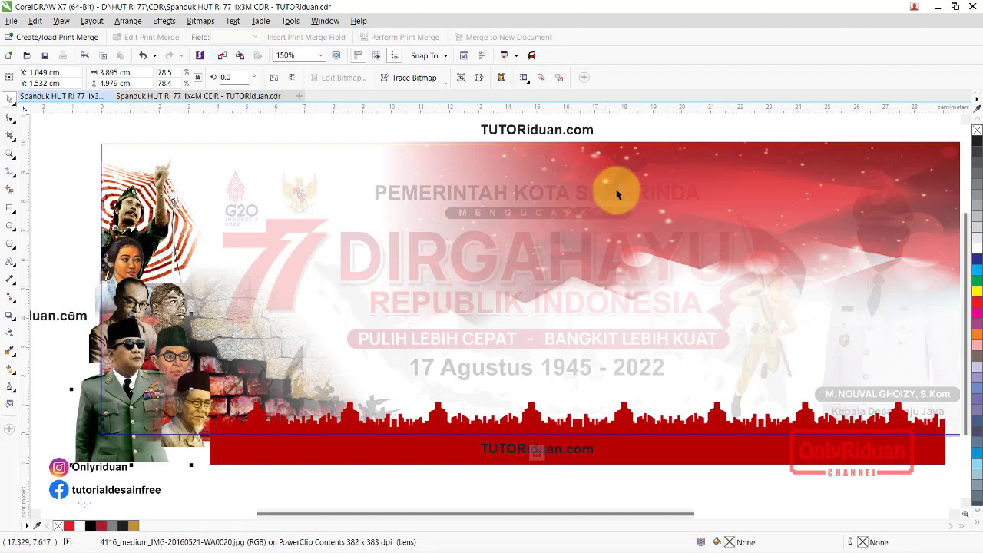
left_click(644, 158)
right_click(644, 159)
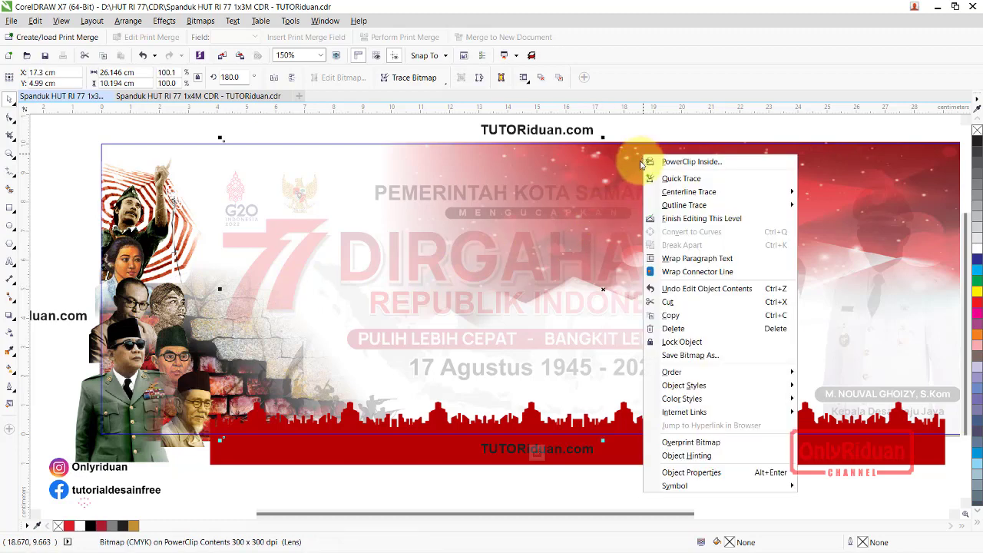
left_click(671, 220)
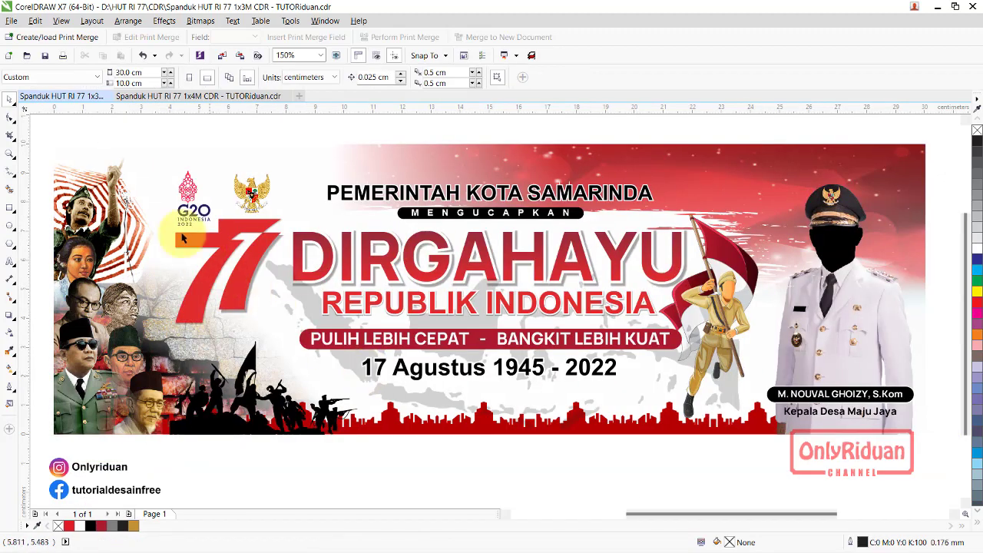
mouse_move(198, 96)
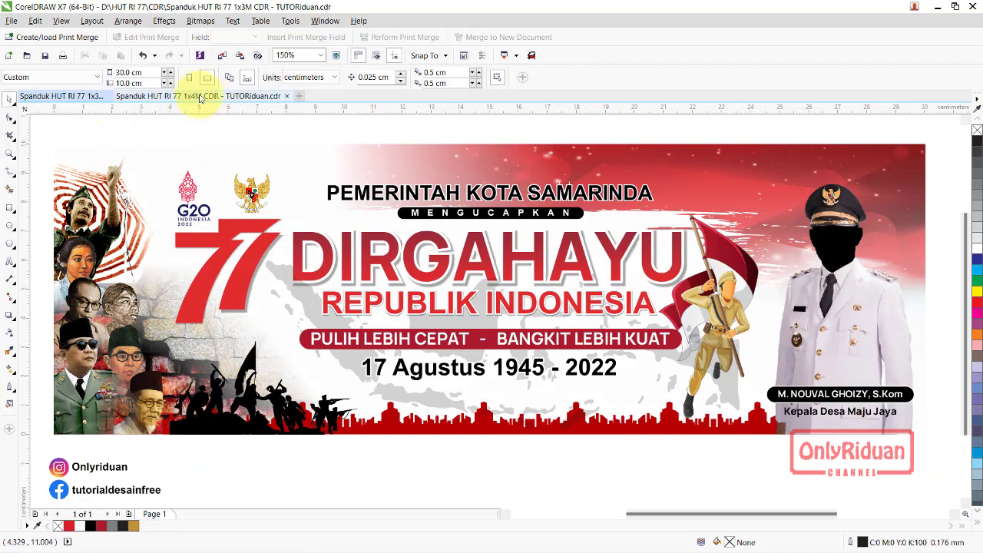
- Switch to the 1x4M banner, zoom in on the headings and select DIRGAHAYU
left_click(200, 96)
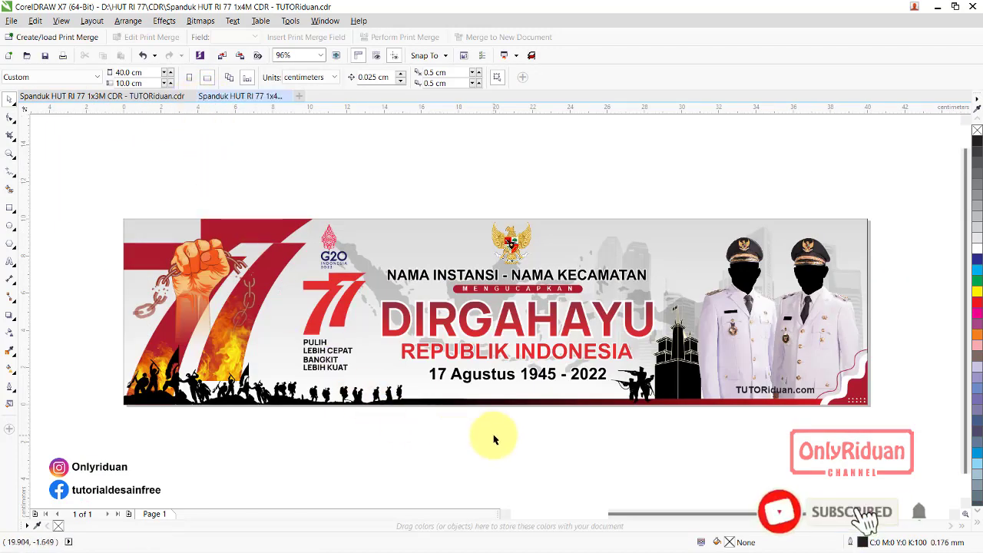
left_click(10, 153)
left_click_drag(274, 207, 689, 407)
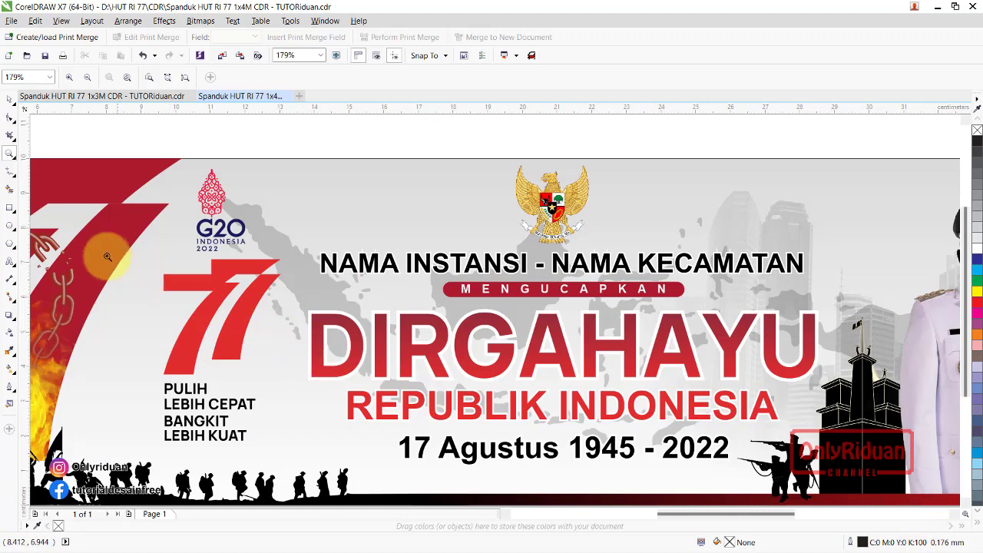
left_click(10, 100)
left_click(340, 360)
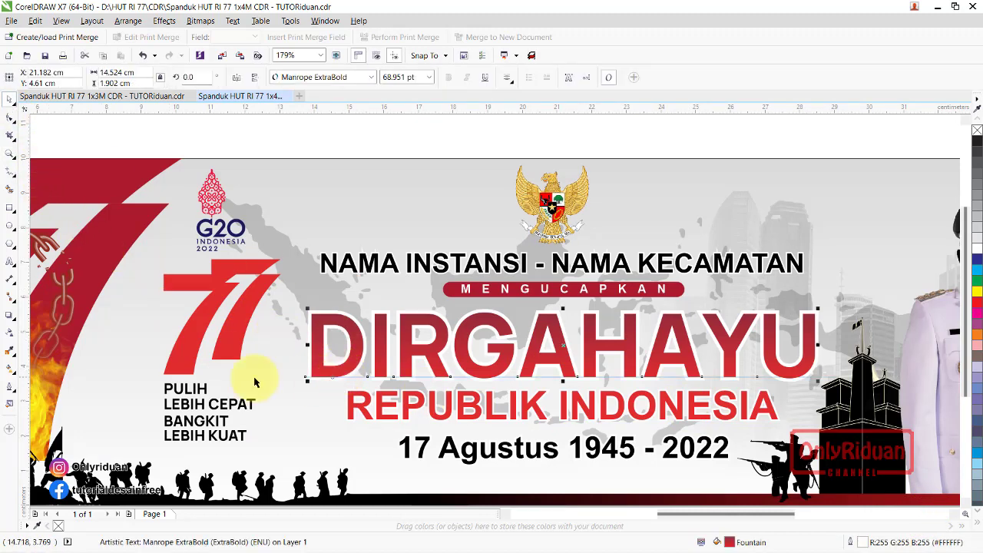
- Give DIRGAHAYU a close Flat Bottom Right drop shadow at opacity 40
left_click(16, 316)
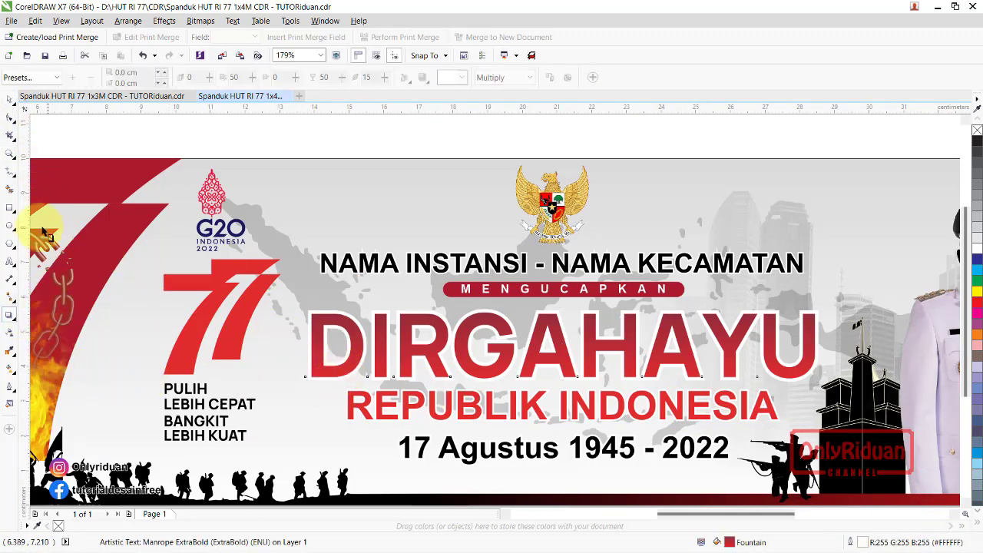
left_click(53, 77)
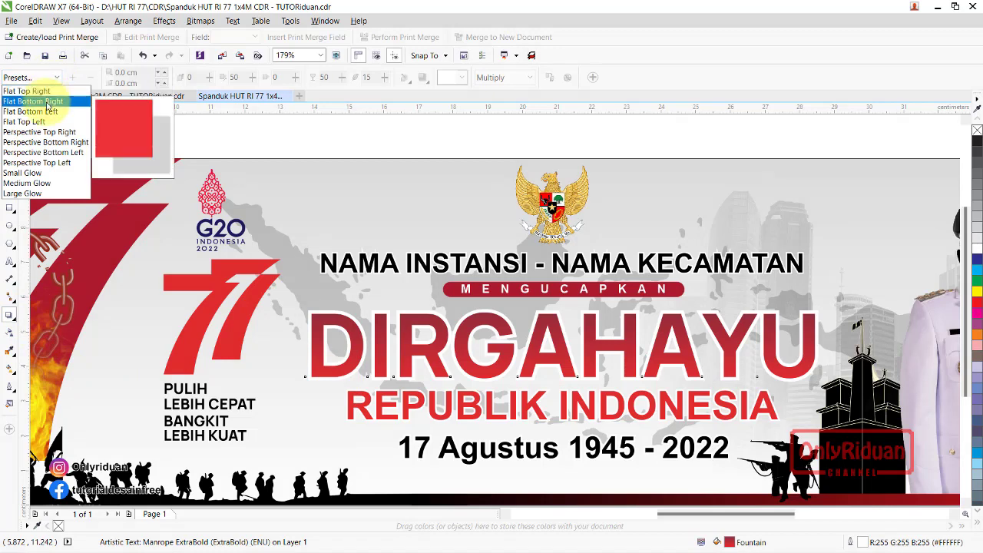
left_click(48, 106)
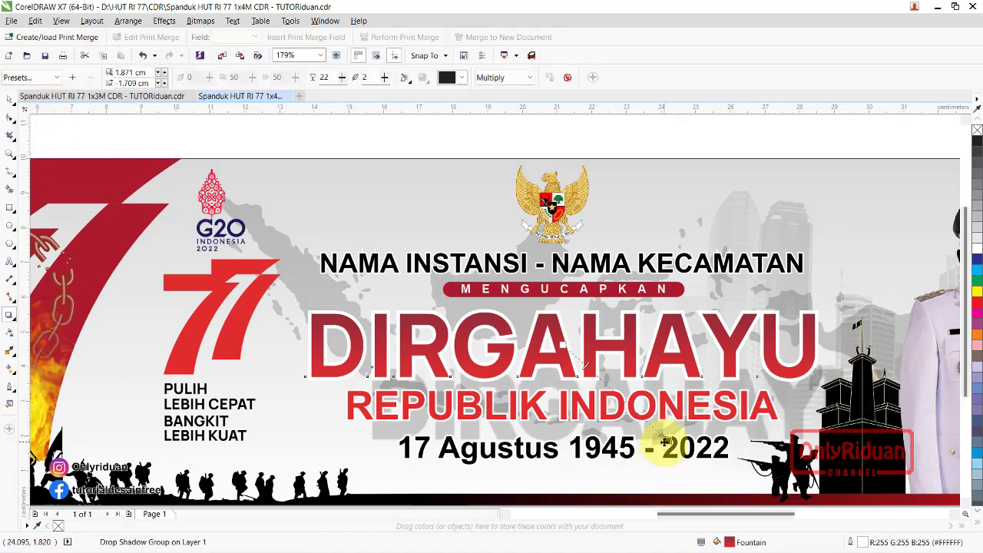
left_click_drag(665, 442, 607, 382)
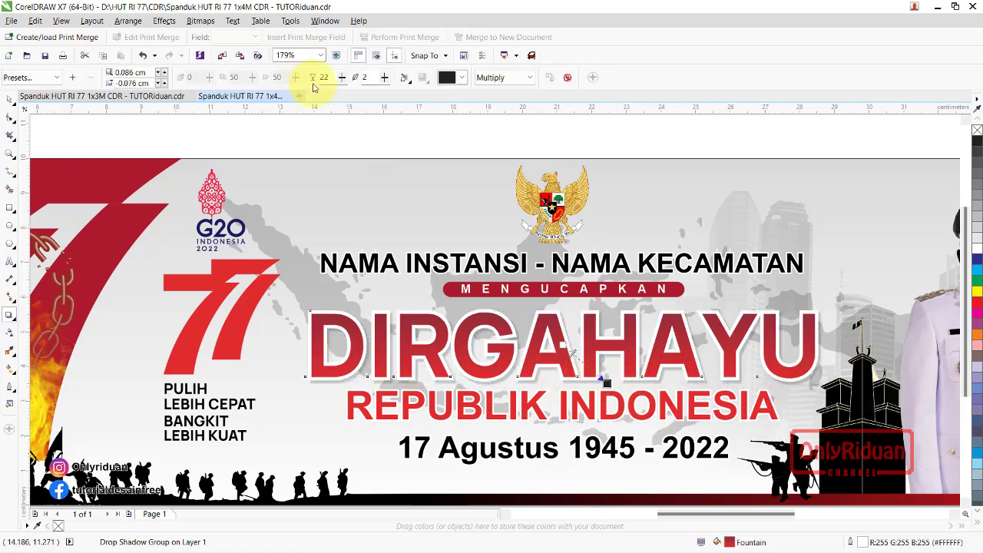
type("40")
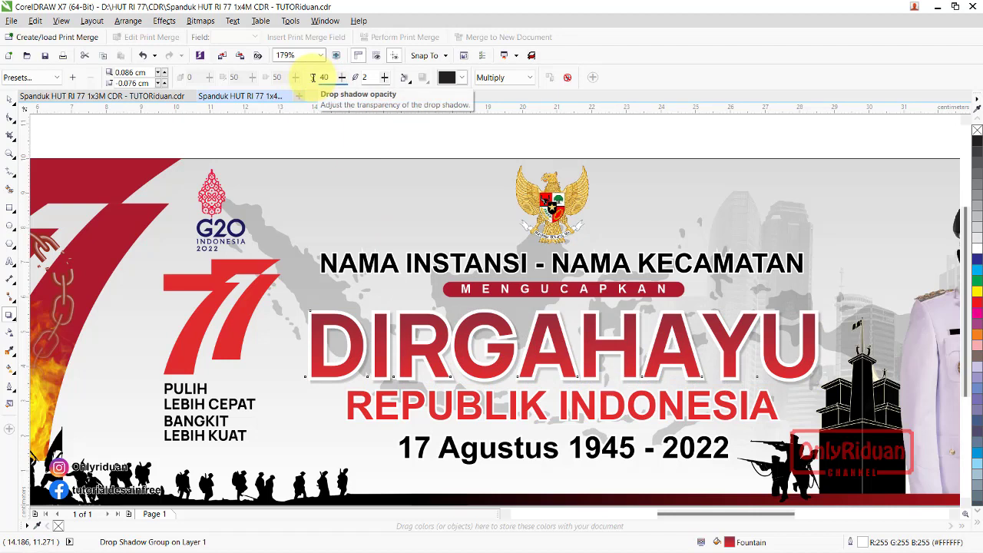
key("Return")
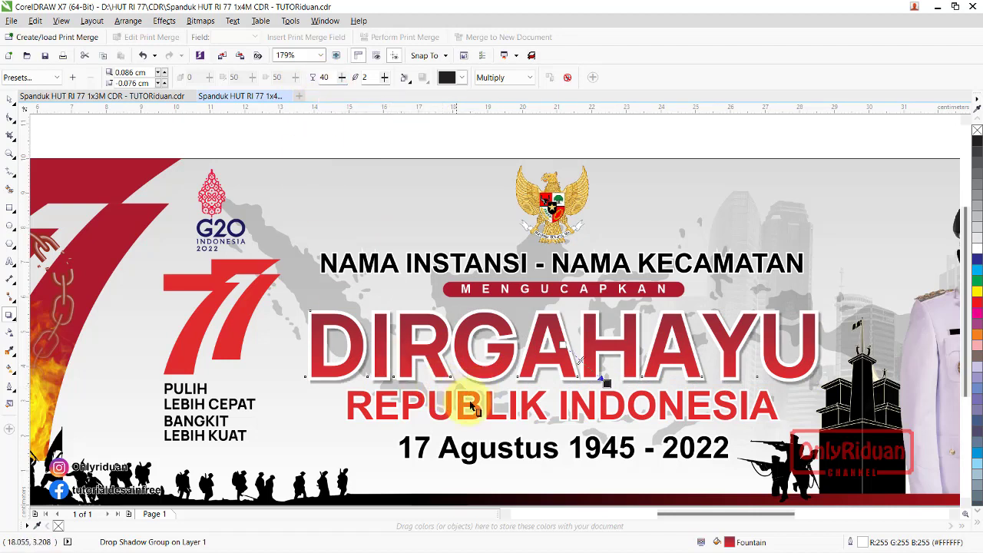
scroll(447, 425, "up", 3)
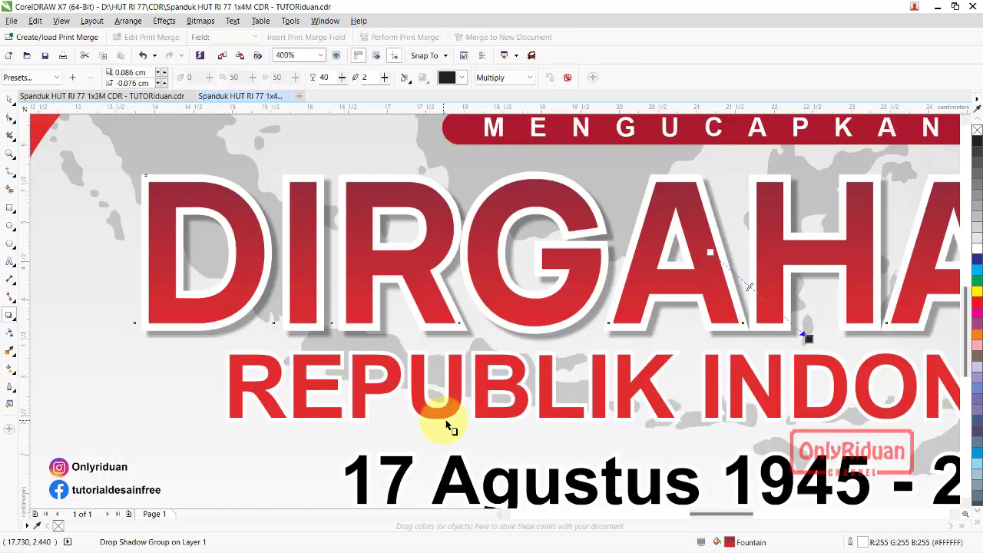
- Apply a matching tight drop shadow to REPUBLIK INDONESIA, offset 0.034 cm and -0.029 cm
left_click(488, 401)
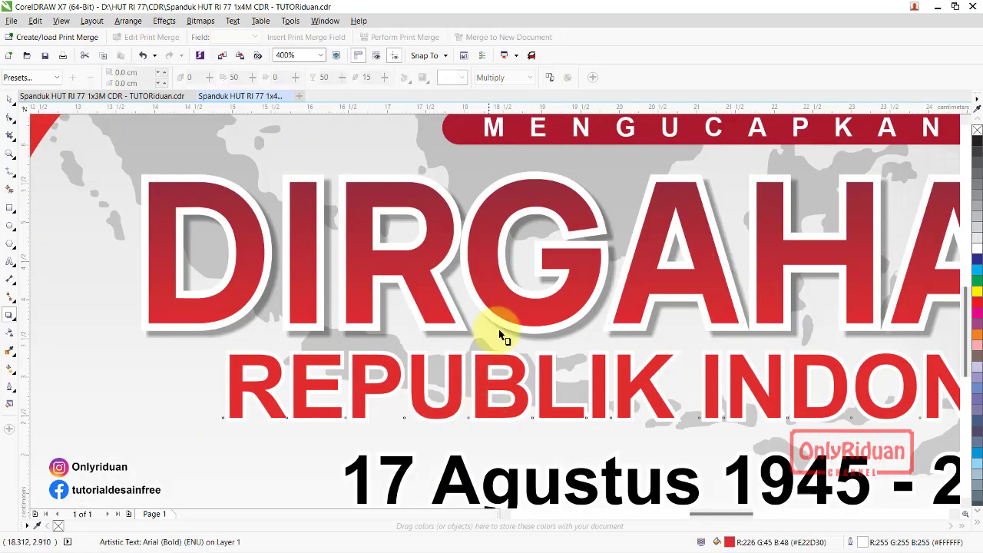
left_click(451, 345)
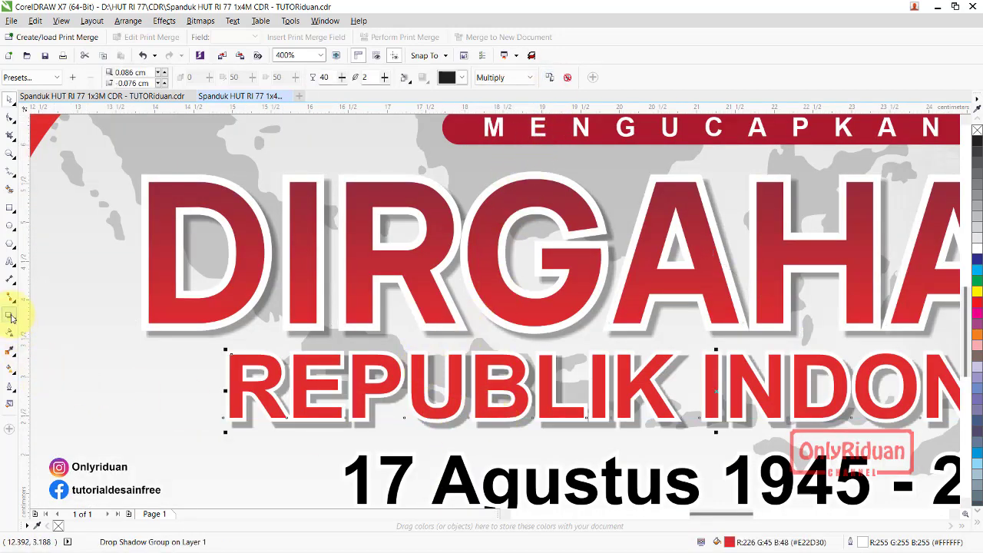
left_click(11, 316)
scroll(762, 432, "up", 1)
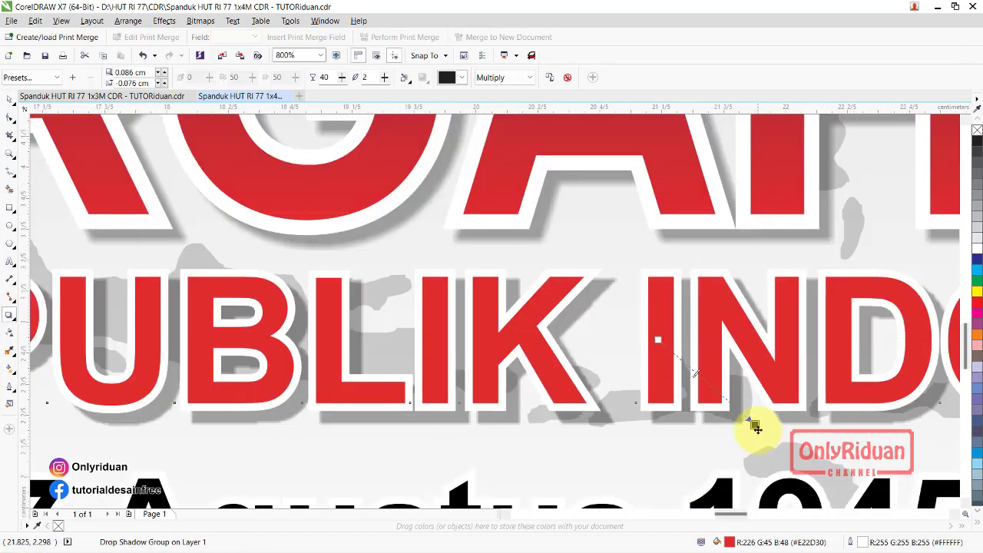
scroll(566, 395, "down", 1)
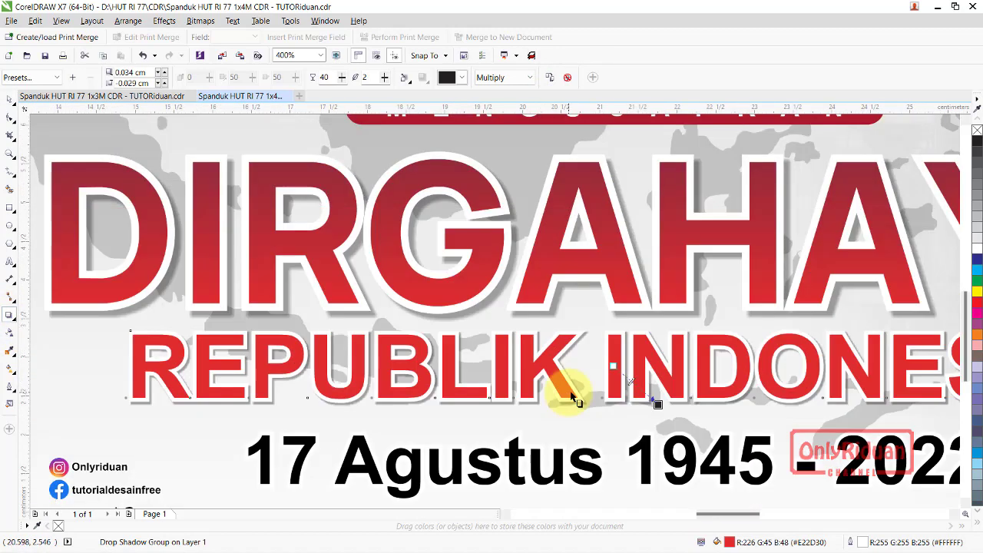
scroll(566, 395, "down", 1)
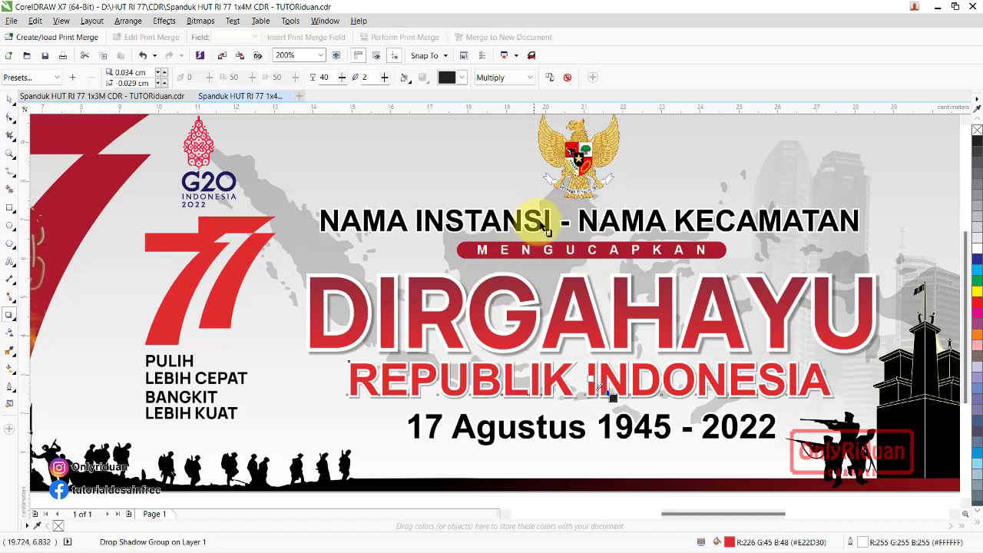
left_click(234, 311)
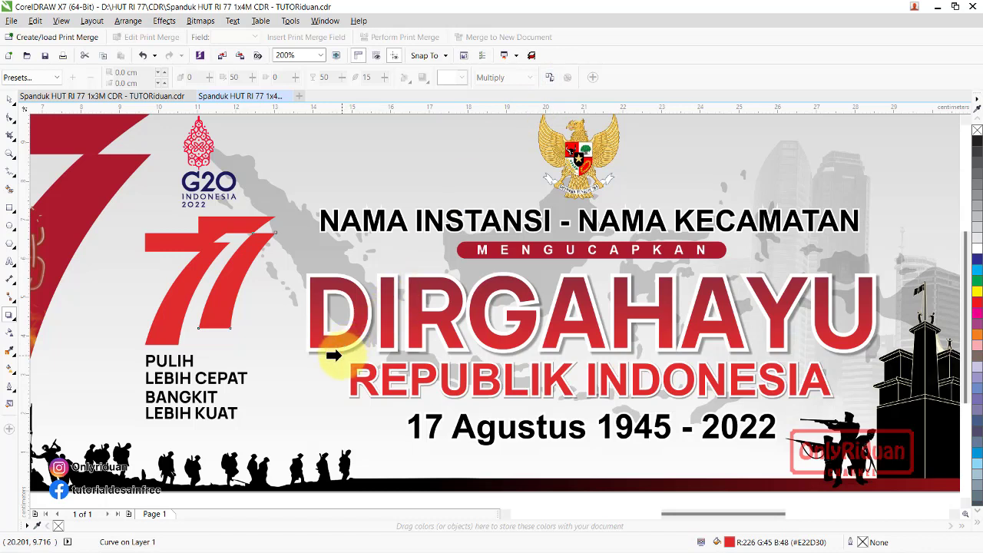
- Add a drop shadow to the red 77 logo, offset 0.086 cm and -0.076 cm
key("space")
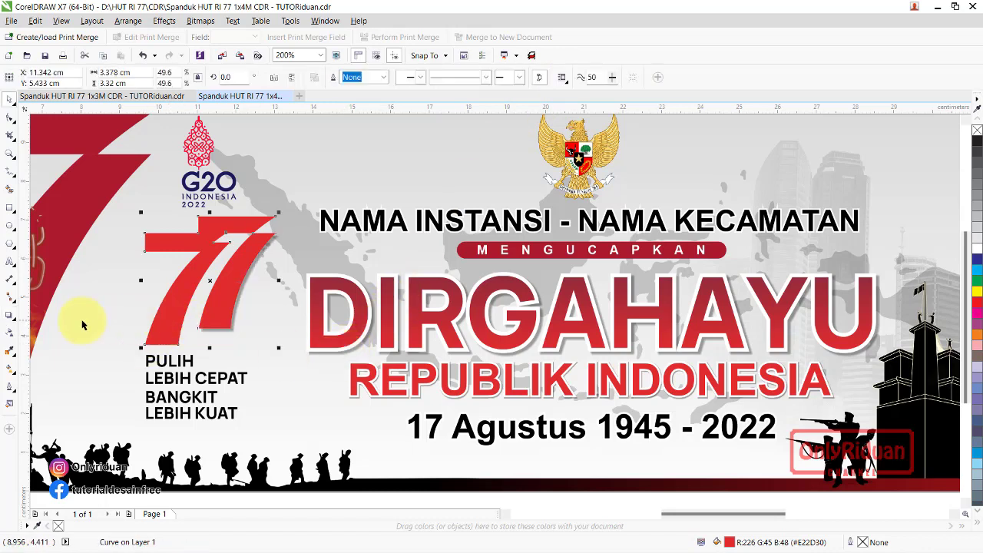
left_click(10, 315)
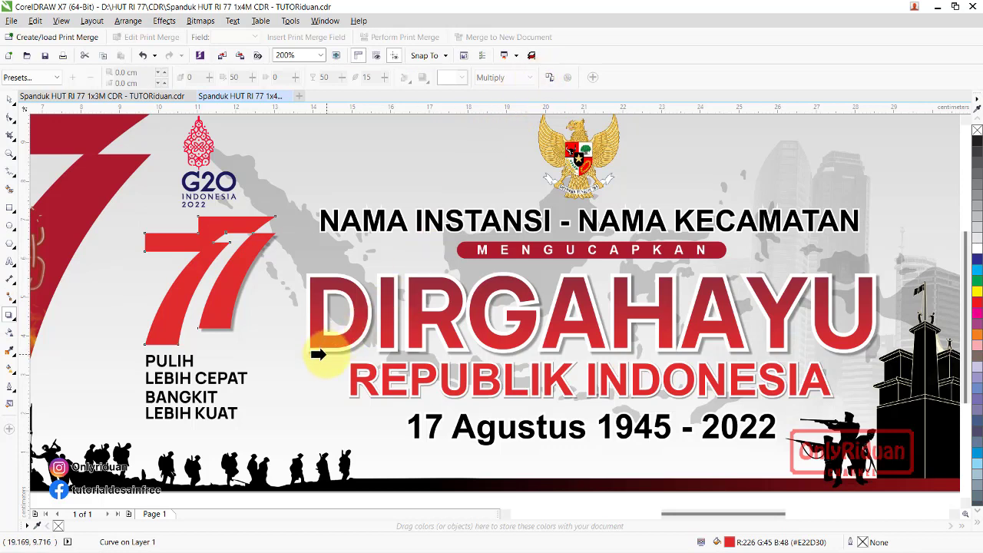
left_click_drag(318, 354, 318, 347)
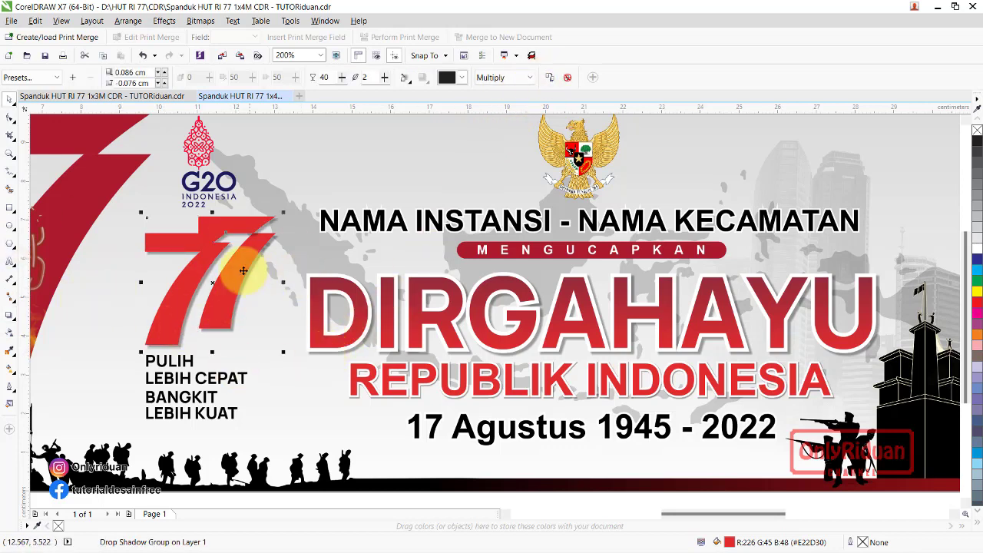
scroll(504, 224, "down", 1)
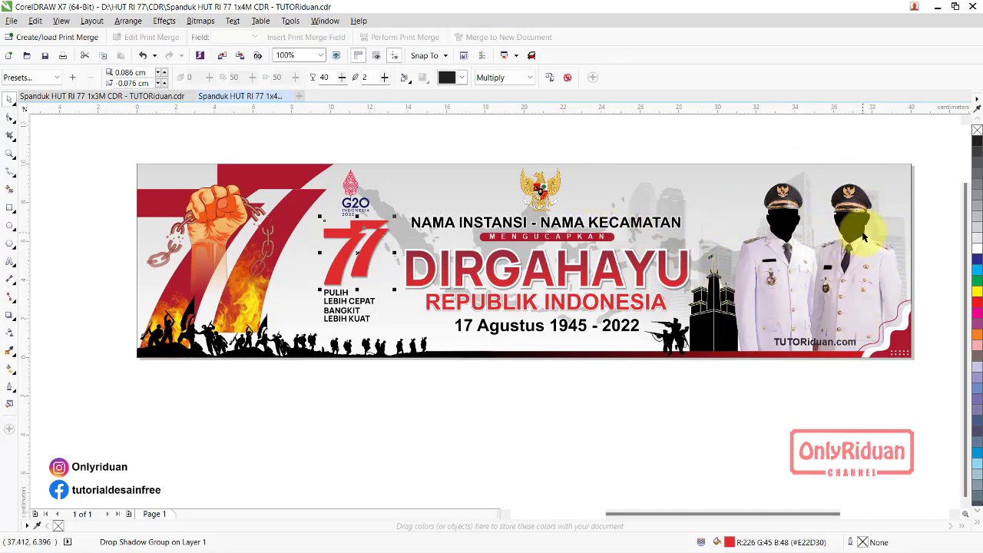
left_click(279, 370)
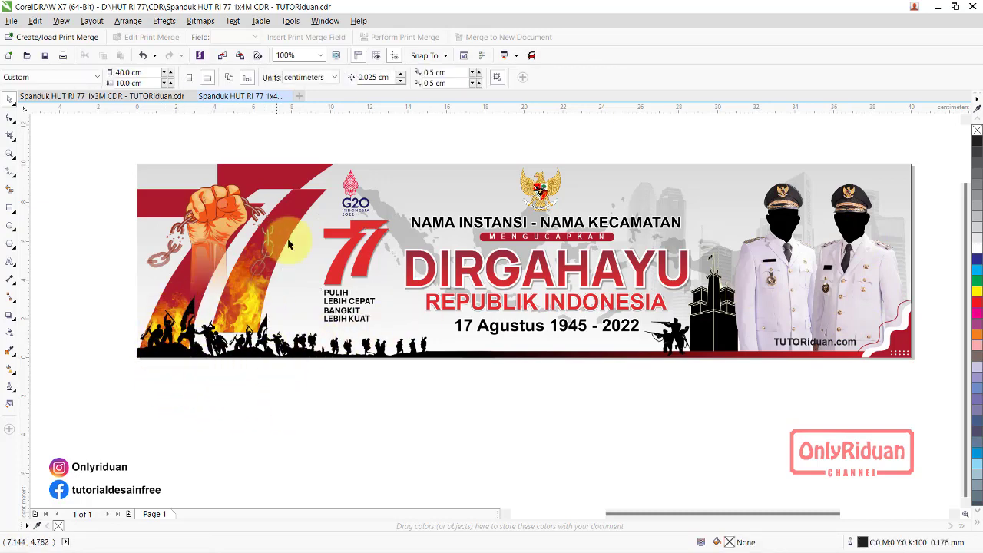
left_click(306, 206)
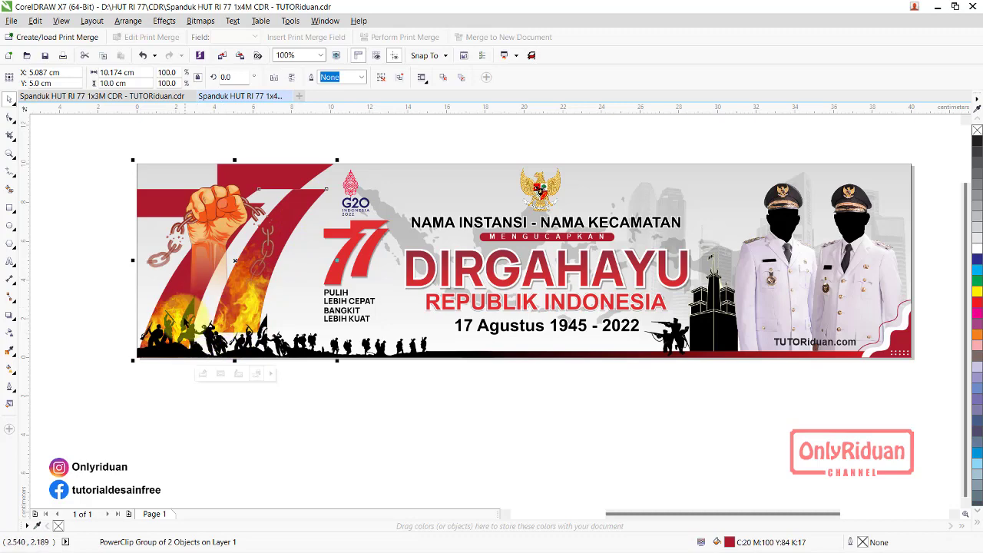
right_click(304, 201)
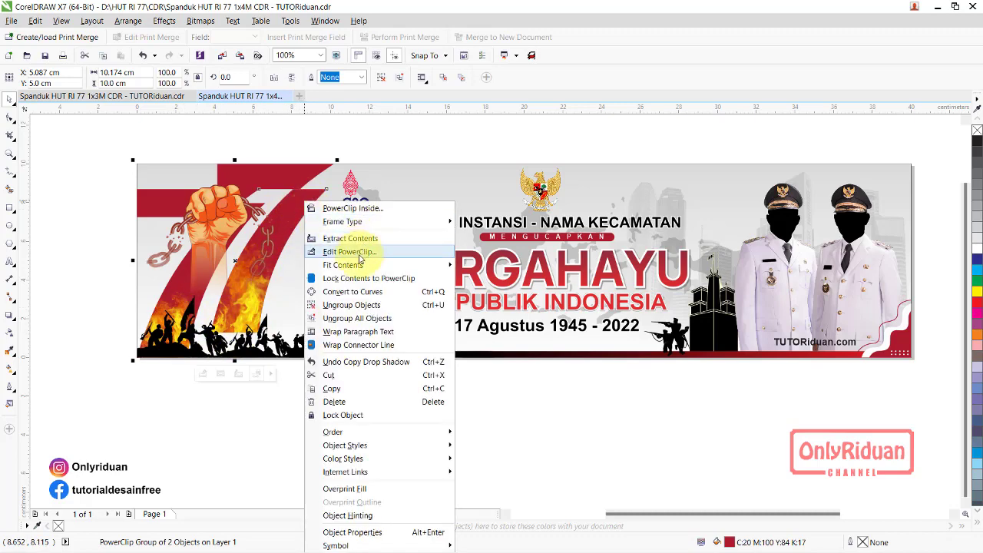
left_click(361, 252)
left_click(195, 342)
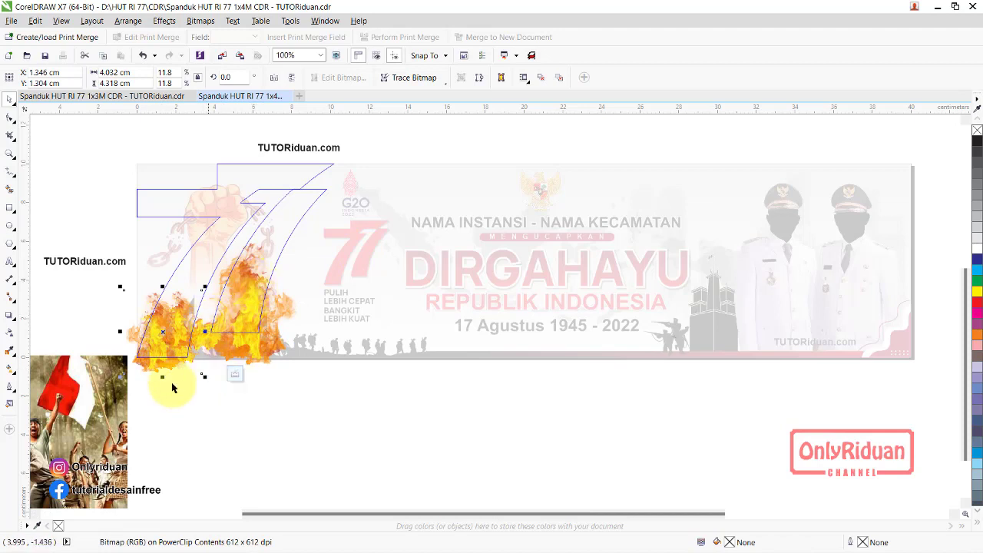
left_click_drag(161, 386, 161, 386)
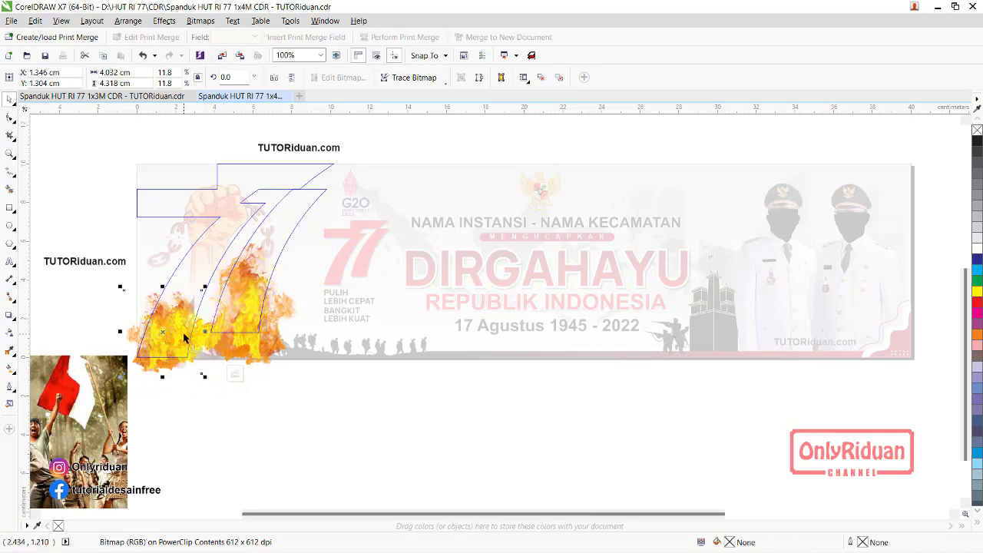
right_click(235, 322)
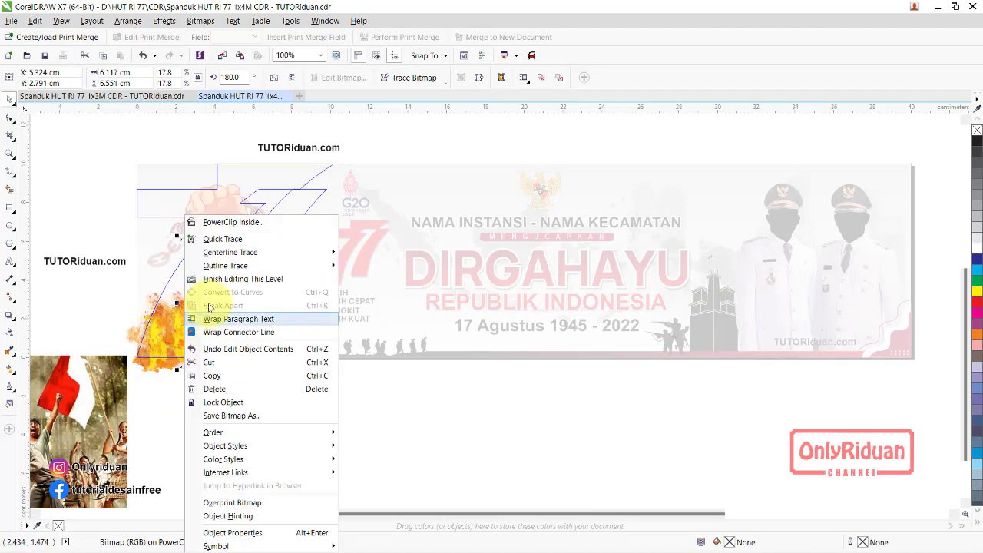
left_click(285, 279)
left_click(470, 388)
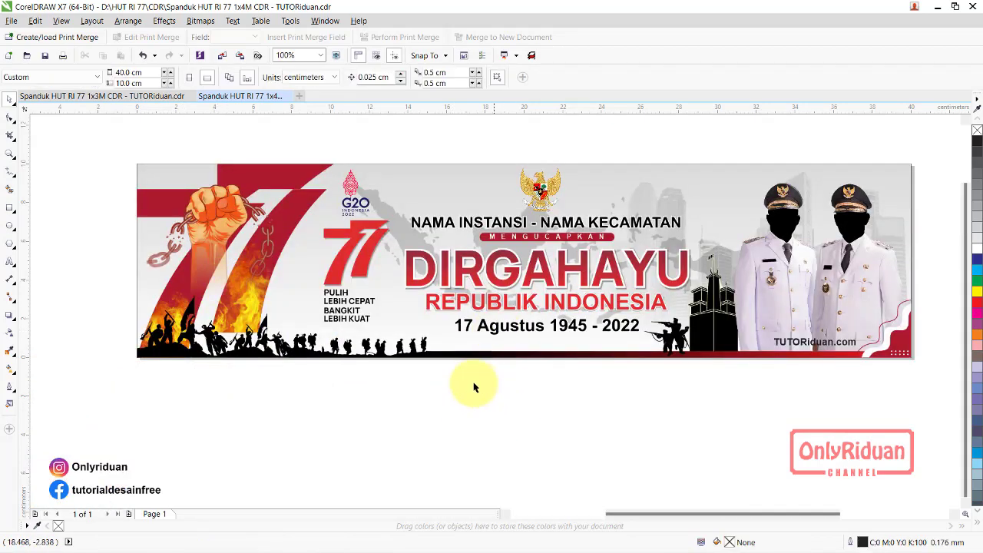
left_click(564, 224)
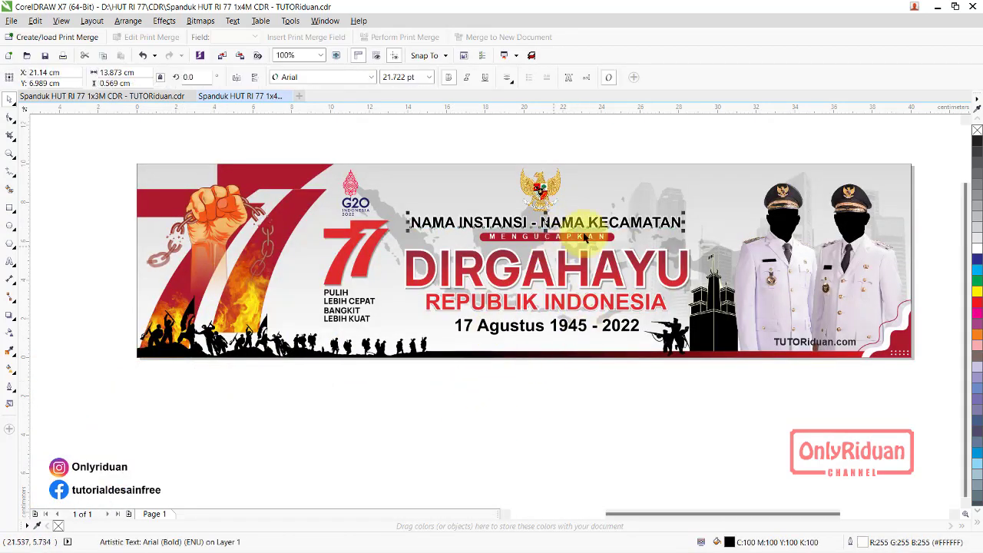
- Retype the top heading as PEMERINTAH KOTA BALIKPAPAN
left_click(11, 263)
key("BackSpace")
key("BackSpace")
key("BackSpace")
key("BackSpace")
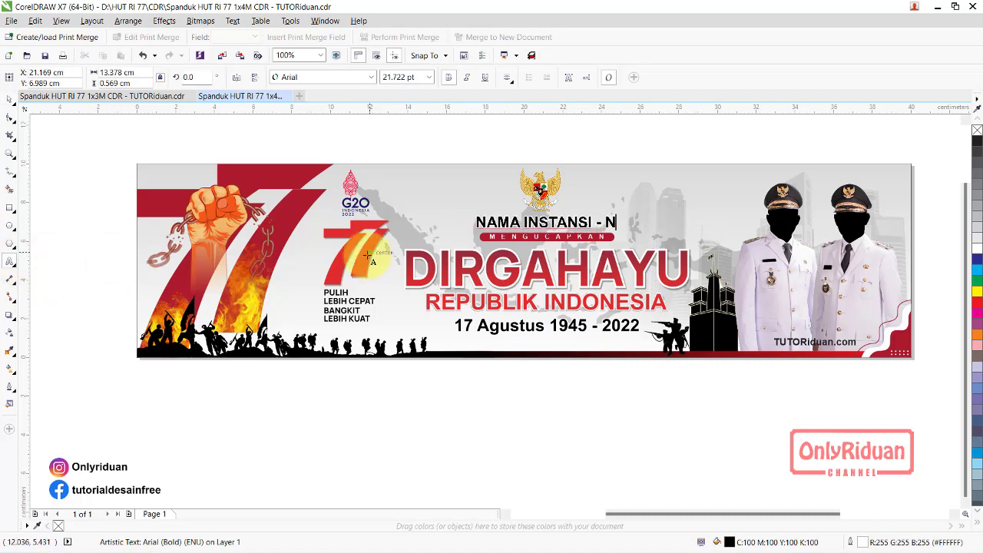
key("BackSpace")
key("BackSpace")
key("BackSpace")
type("PEMERINTAH K")
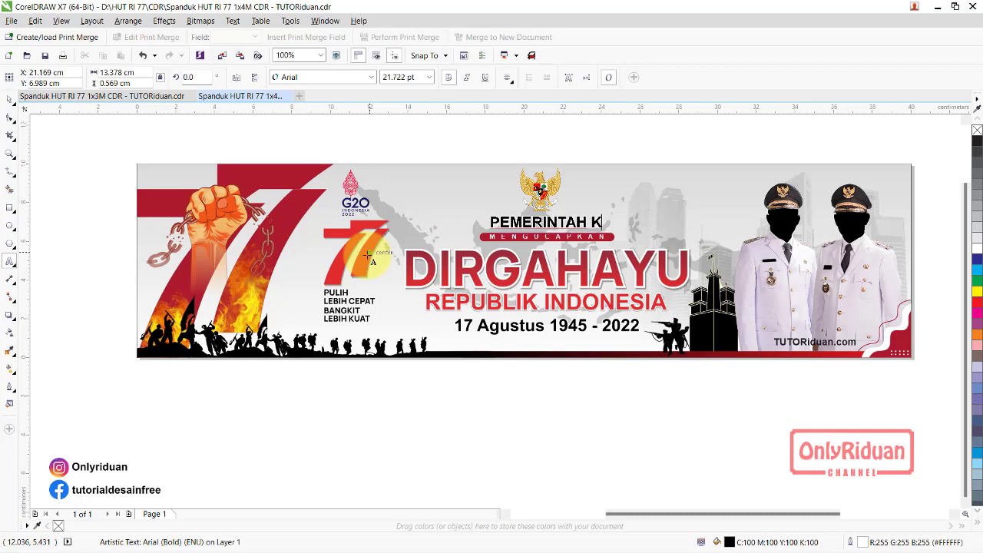
type("OTA")
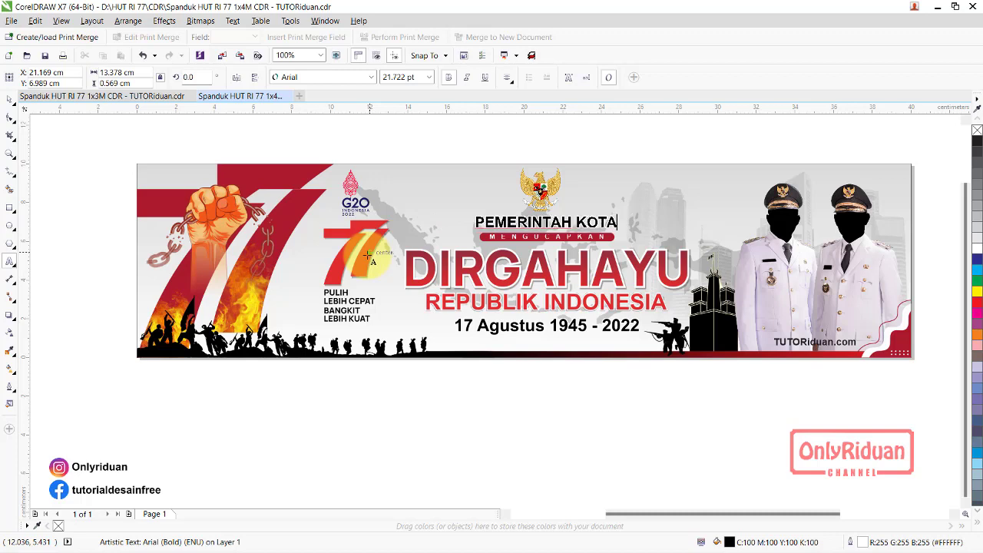
type(" BA")
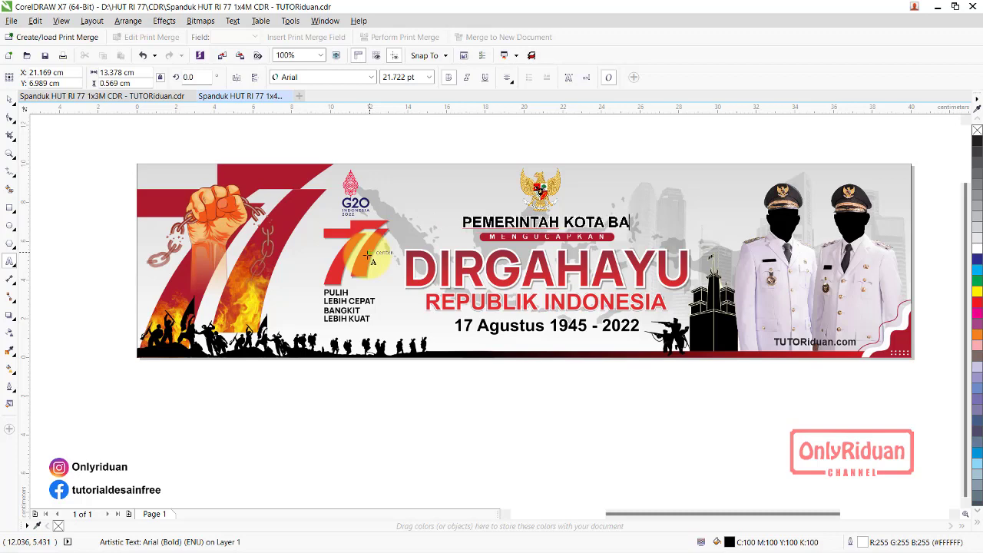
type("LIKPAP")
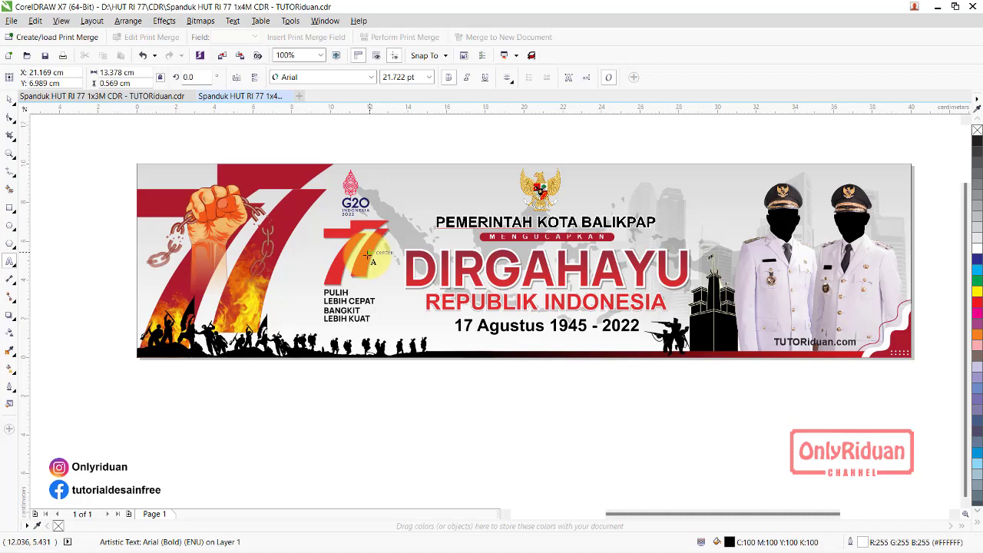
type("AN")
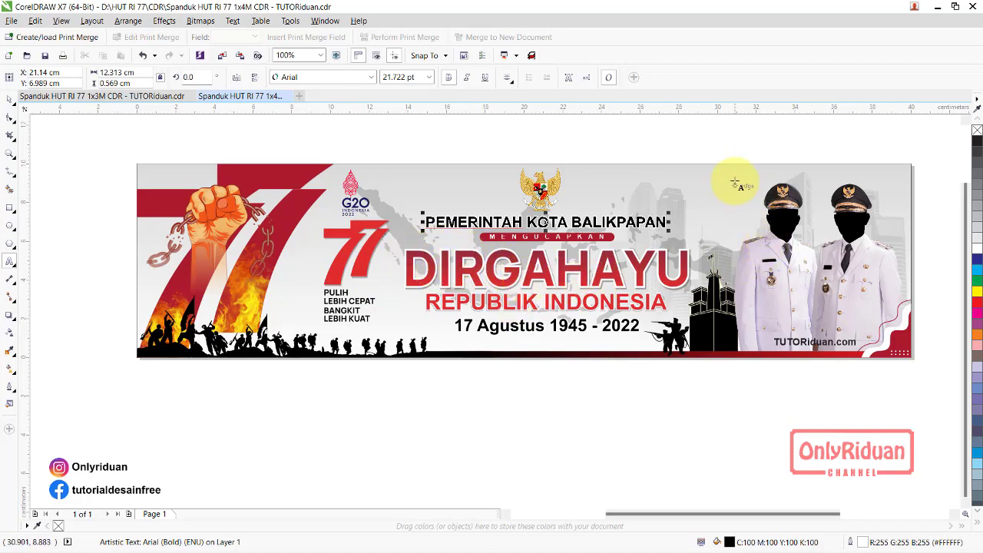
key("Escape")
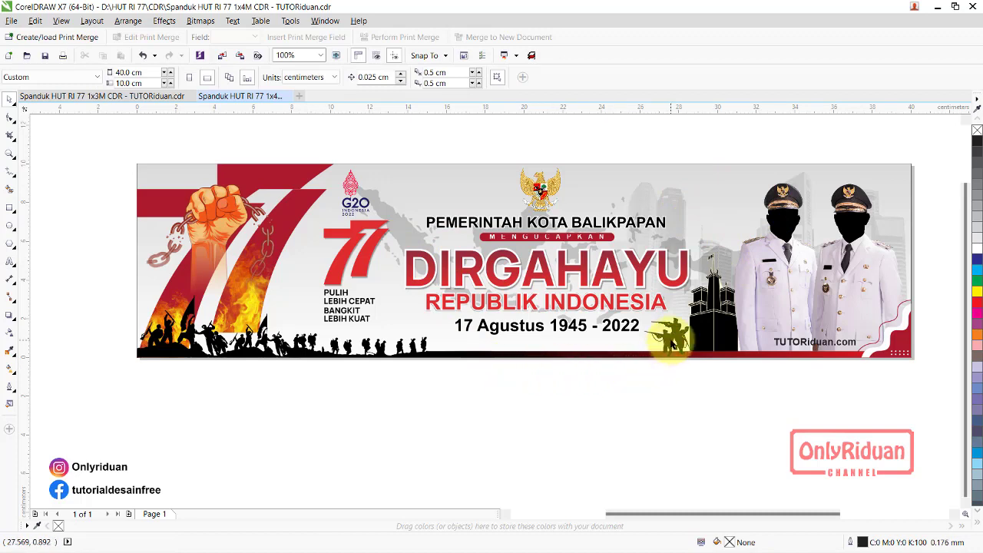
- Set the grey map group's transparency to 70
left_click(672, 337)
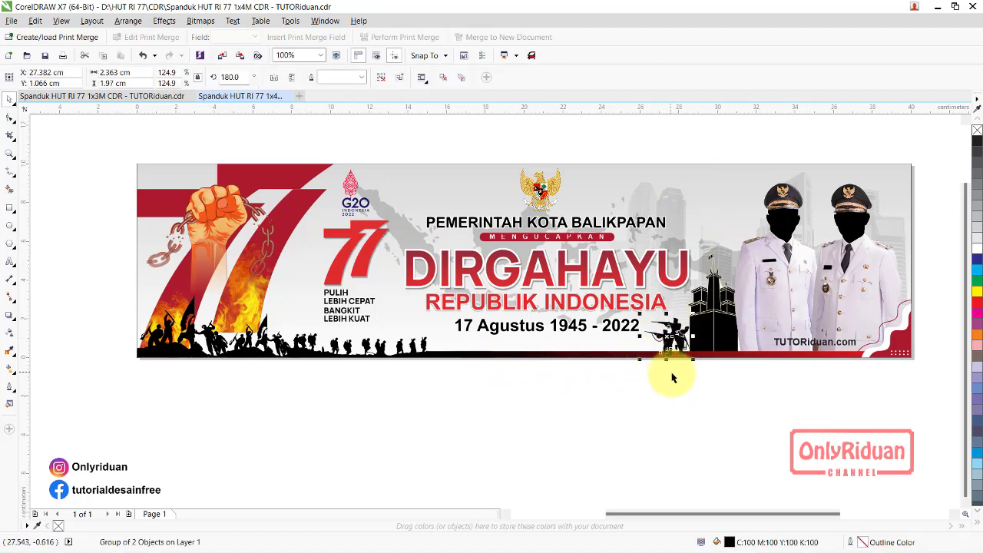
left_click(713, 332)
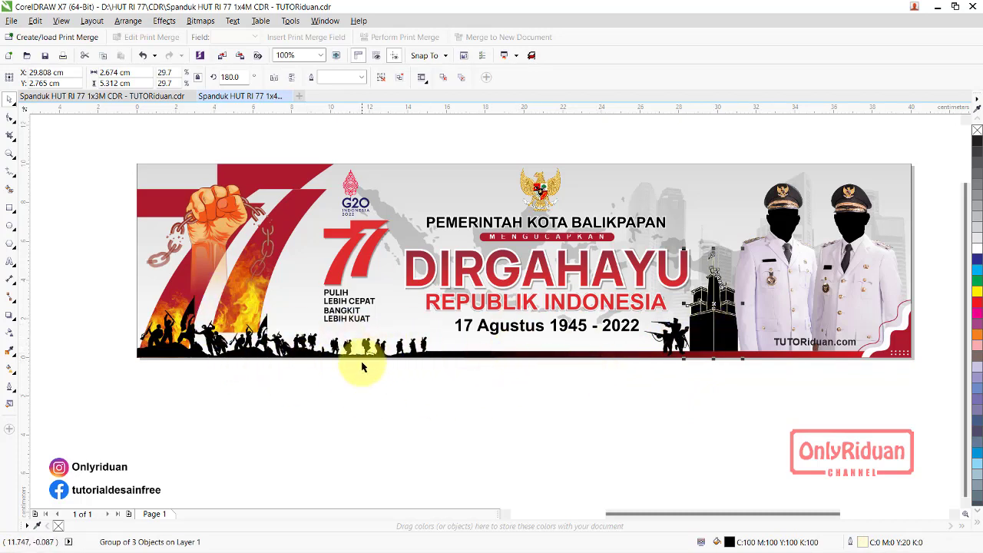
left_click(386, 208)
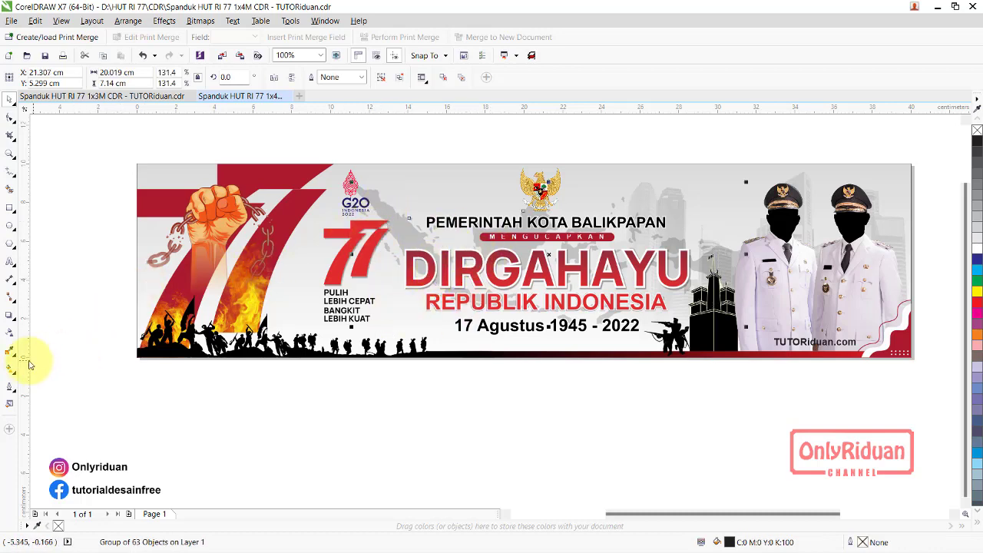
left_click(9, 333)
type("70")
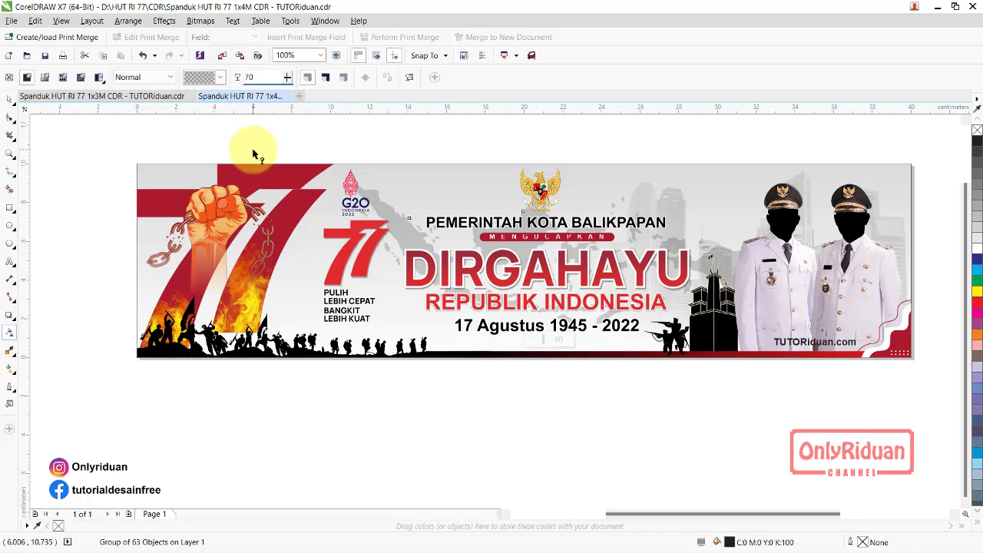
key("Return")
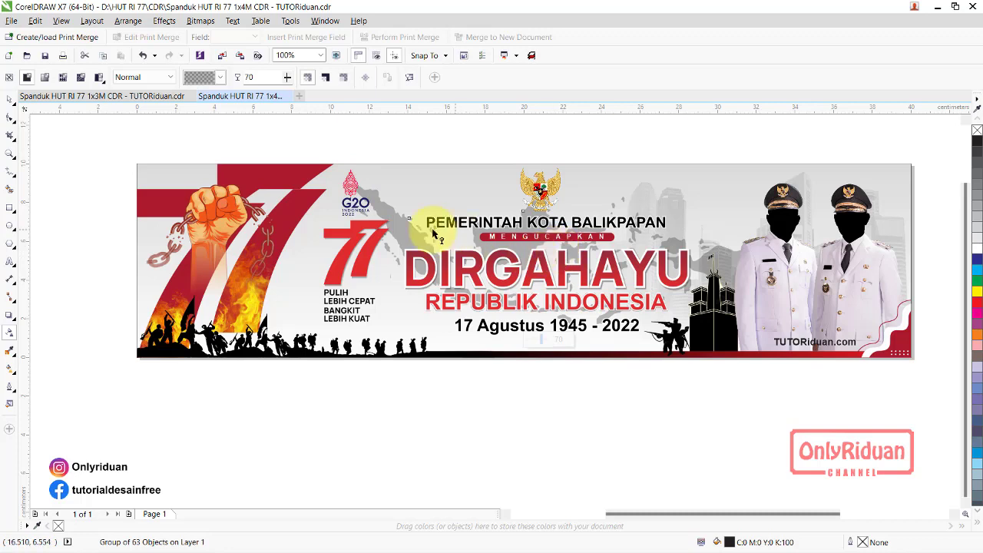
key("space")
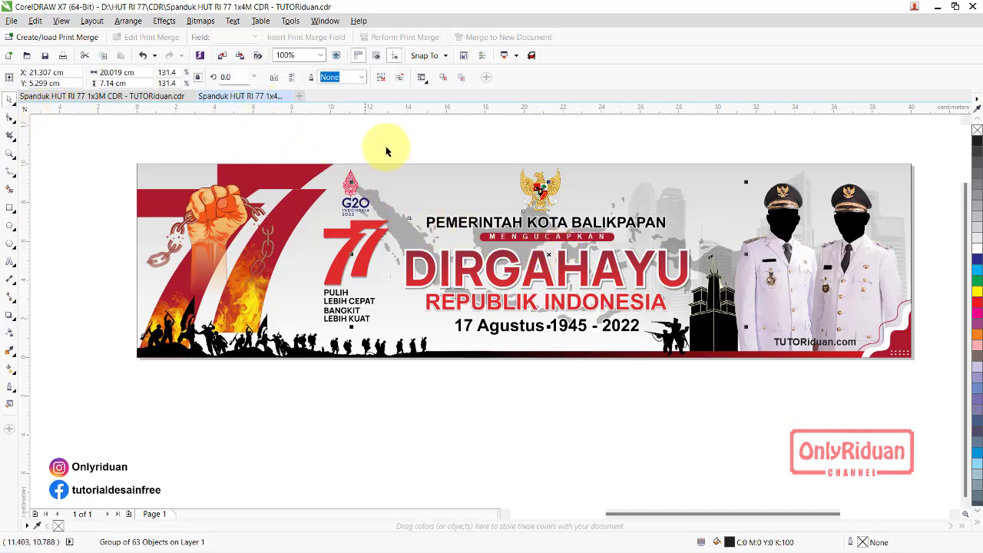
- Select the G20 logo group and Garuda emblem, then deselect everything
left_click(361, 158)
left_click(350, 188)
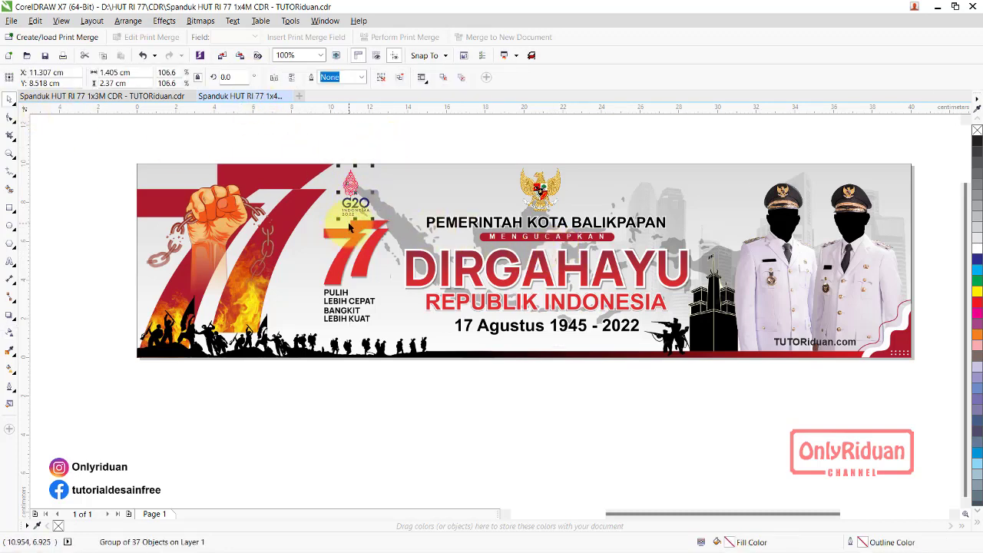
left_click(544, 177)
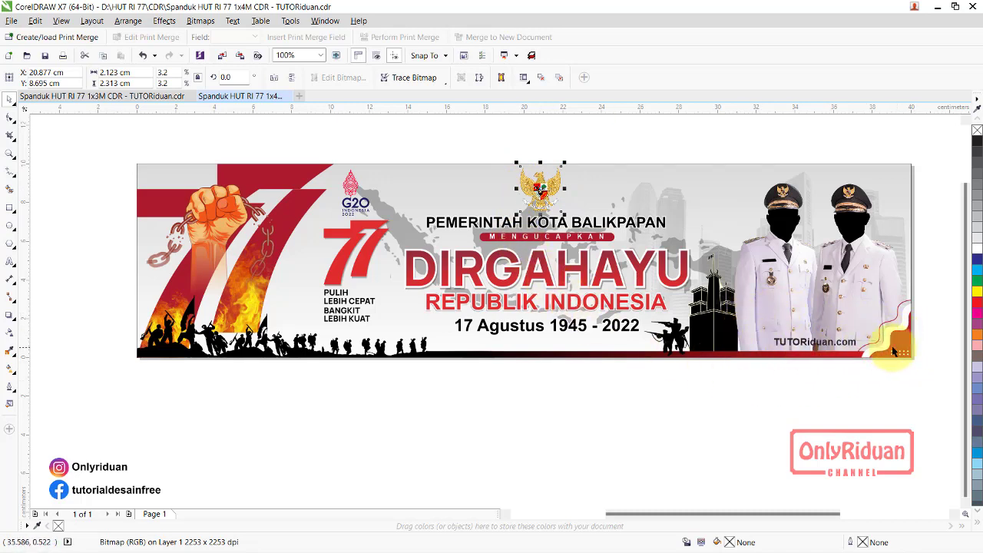
left_click(553, 377)
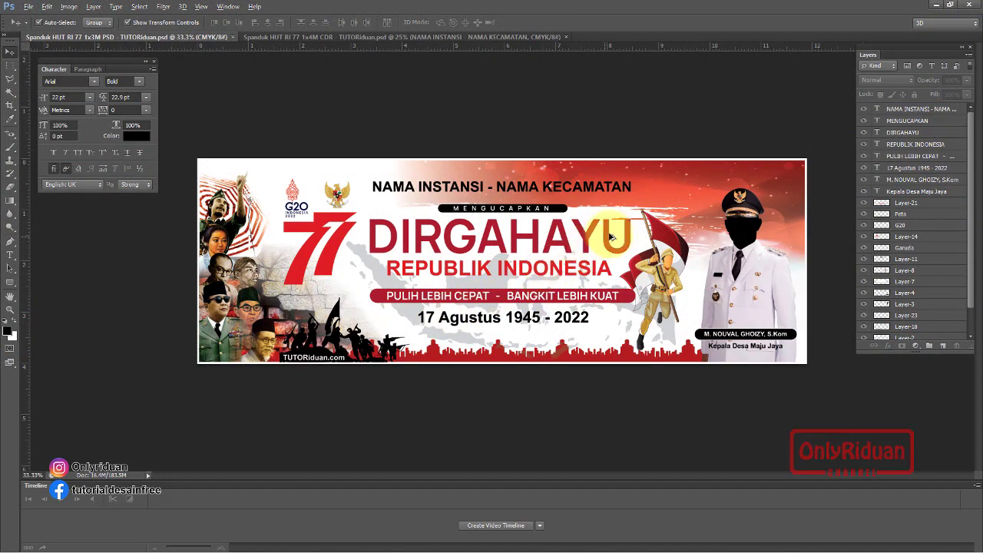
scroll(594, 235, "up", 2)
scroll(615, 232, "up", 2)
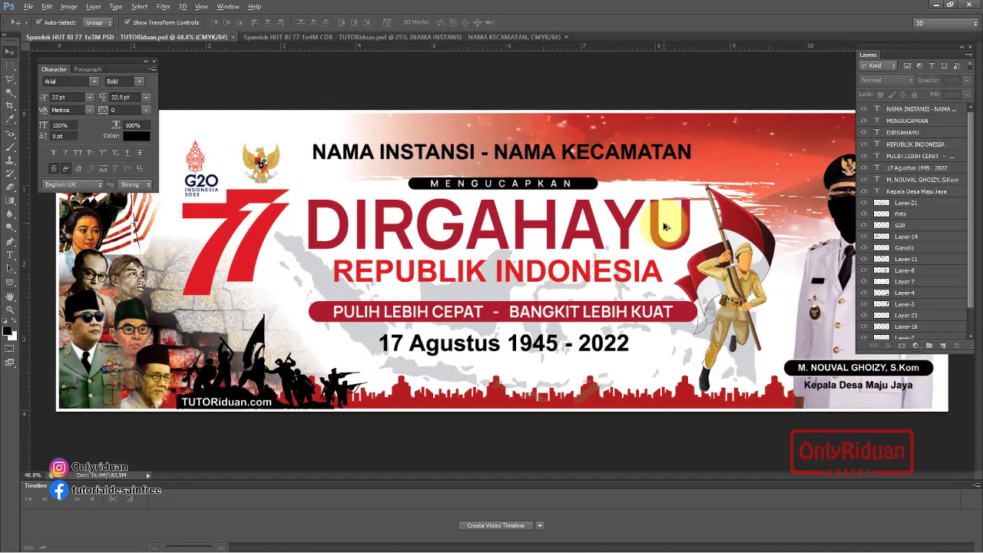
scroll(653, 227, "up", 2)
scroll(666, 226, "up", 1)
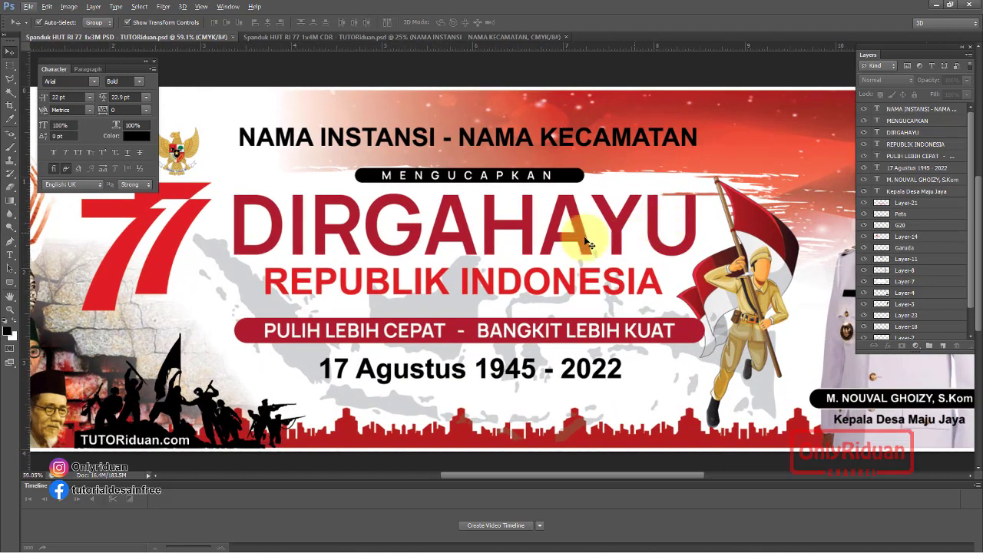
left_click(455, 219)
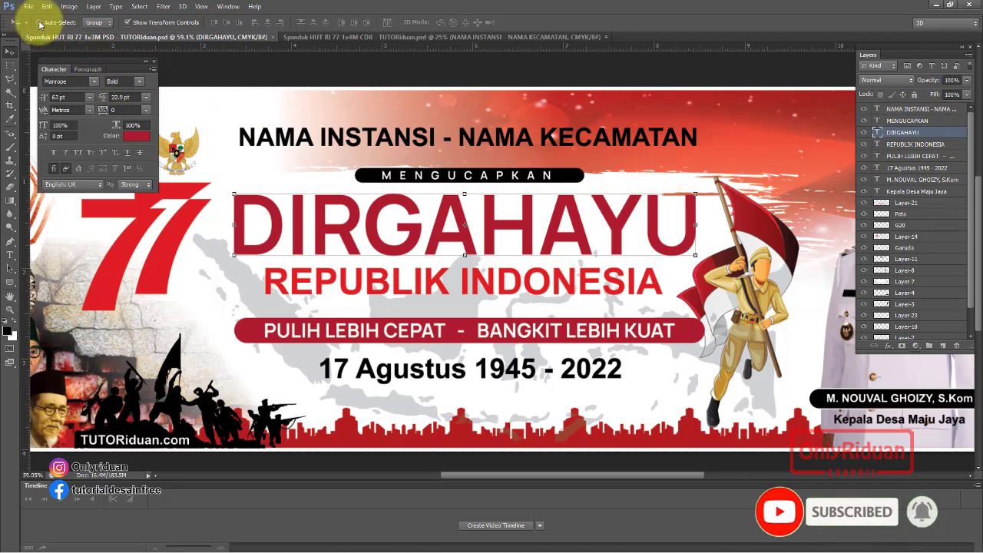
left_click(178, 239)
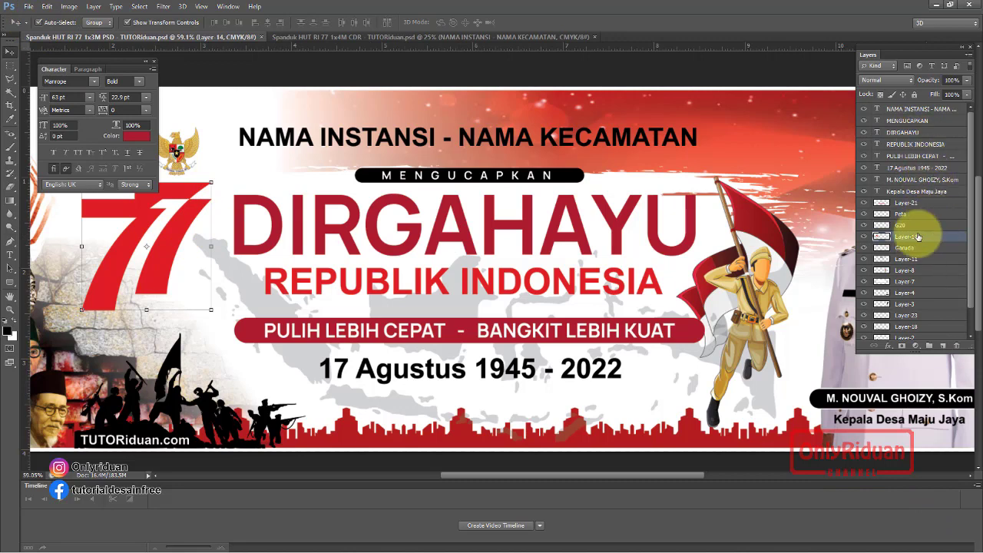
left_click(626, 238)
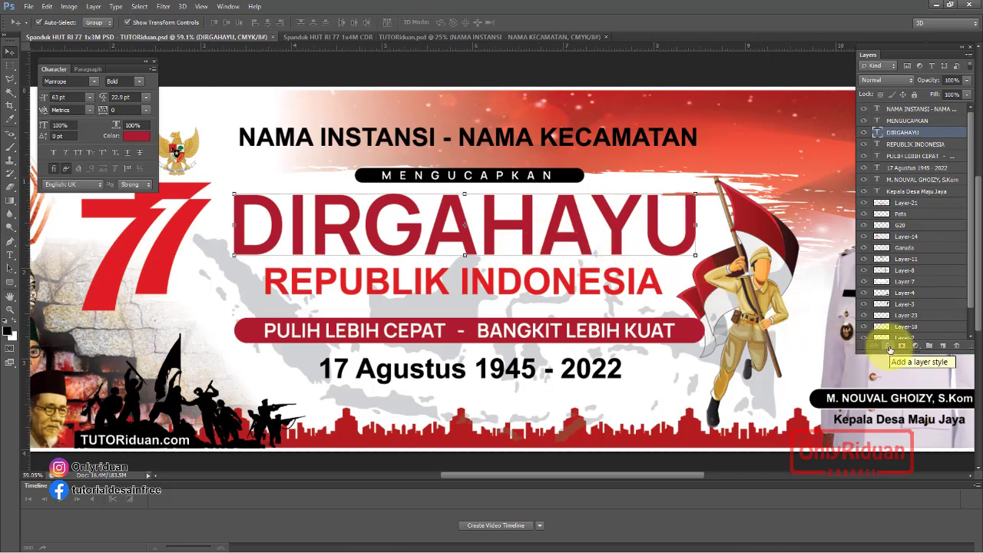
- Add a Gradient Overlay to DIRGAHAYU and set the gradient's left stop to bright red #ff000a
left_click(890, 349)
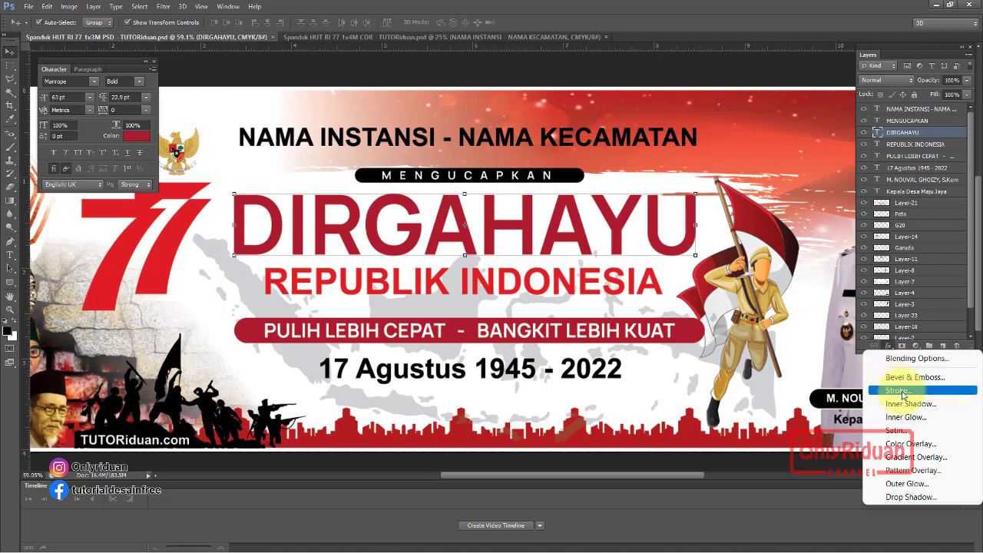
left_click(901, 459)
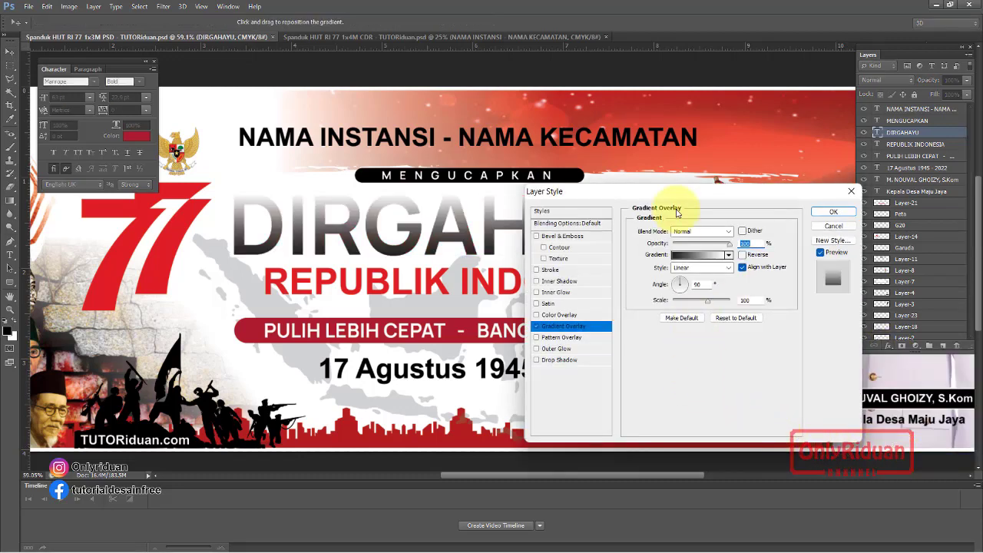
left_click_drag(672, 193, 590, 260)
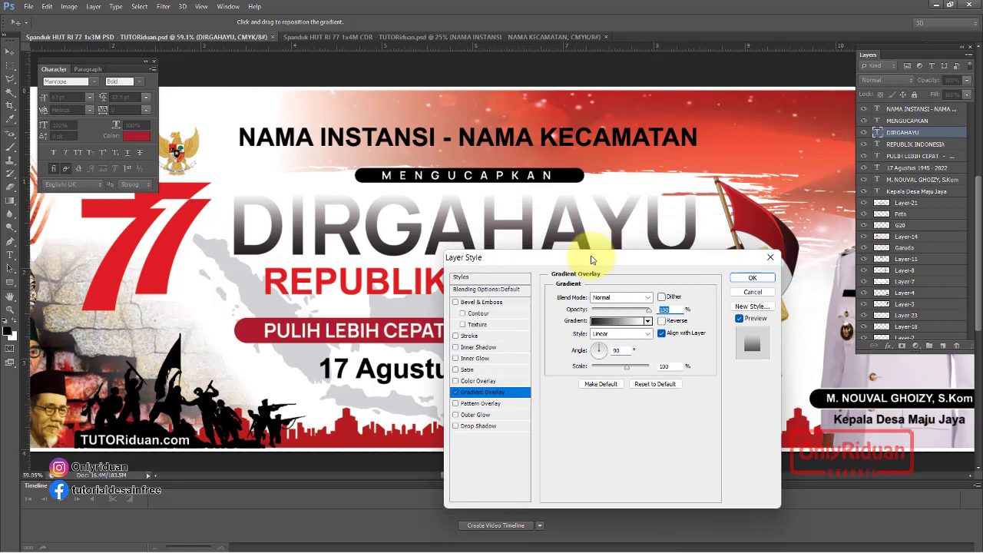
left_click(615, 324)
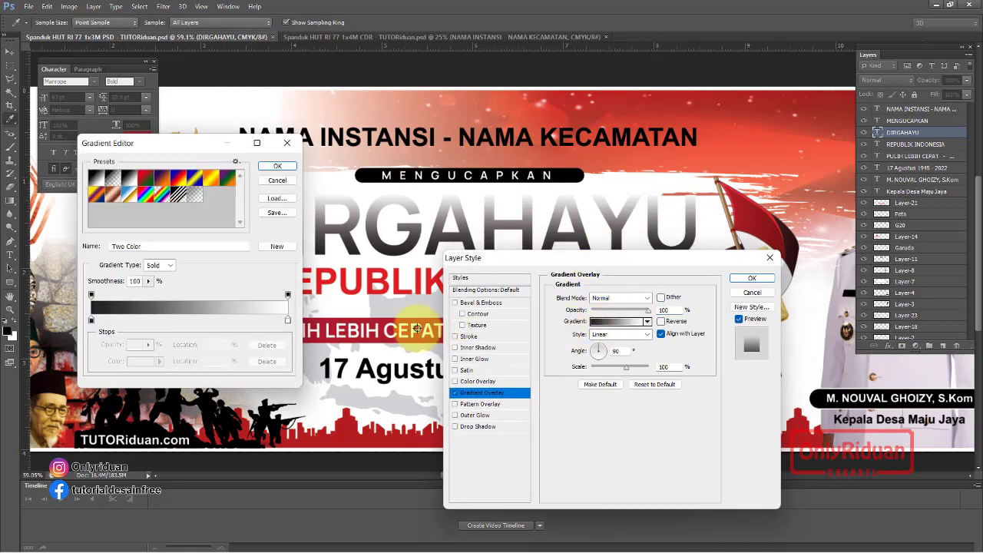
left_click(91, 321)
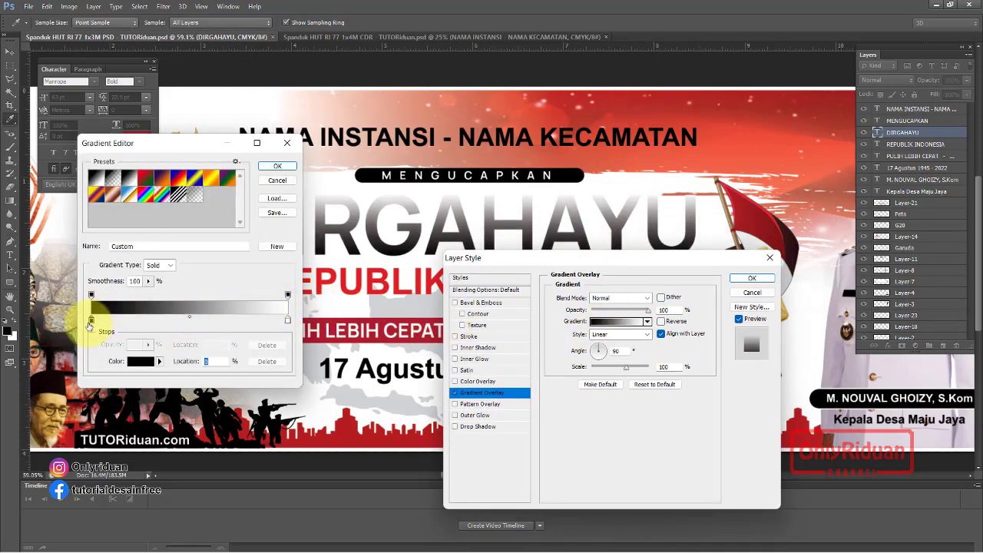
left_click(144, 362)
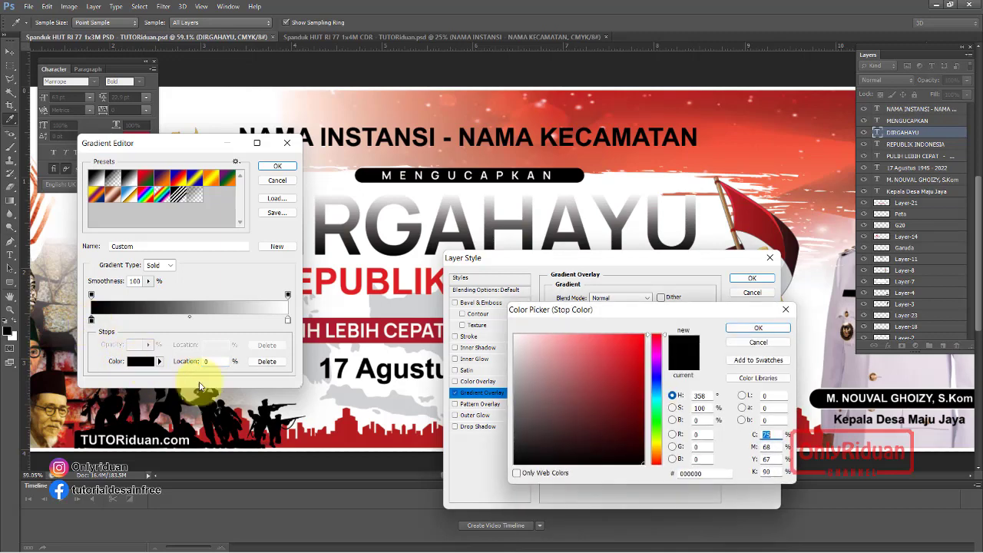
left_click(642, 378)
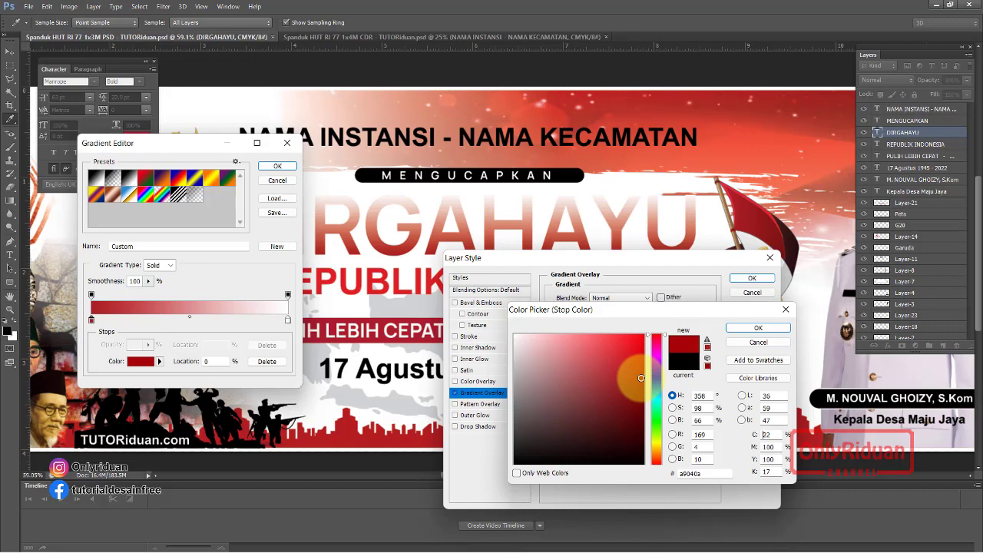
left_click_drag(641, 378, 646, 327)
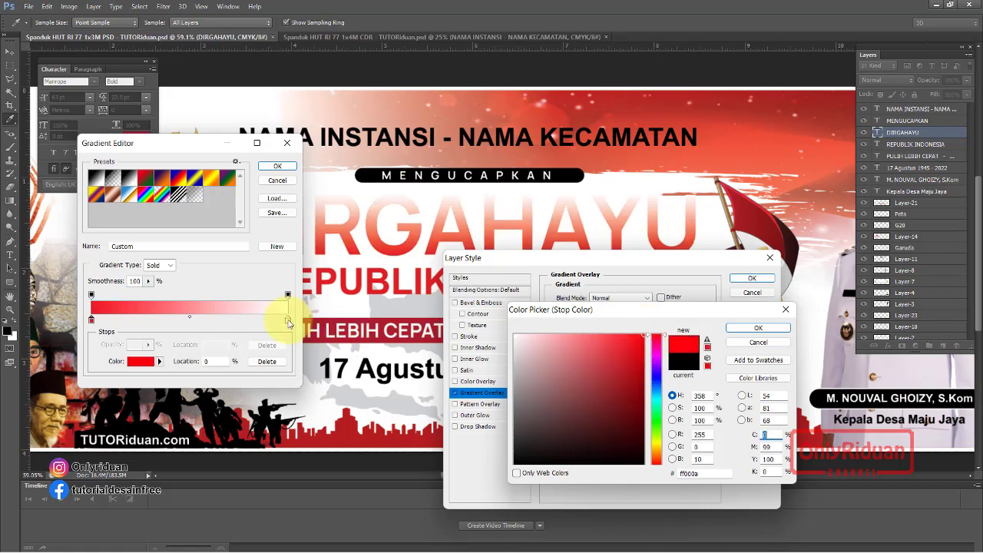
left_click(749, 330)
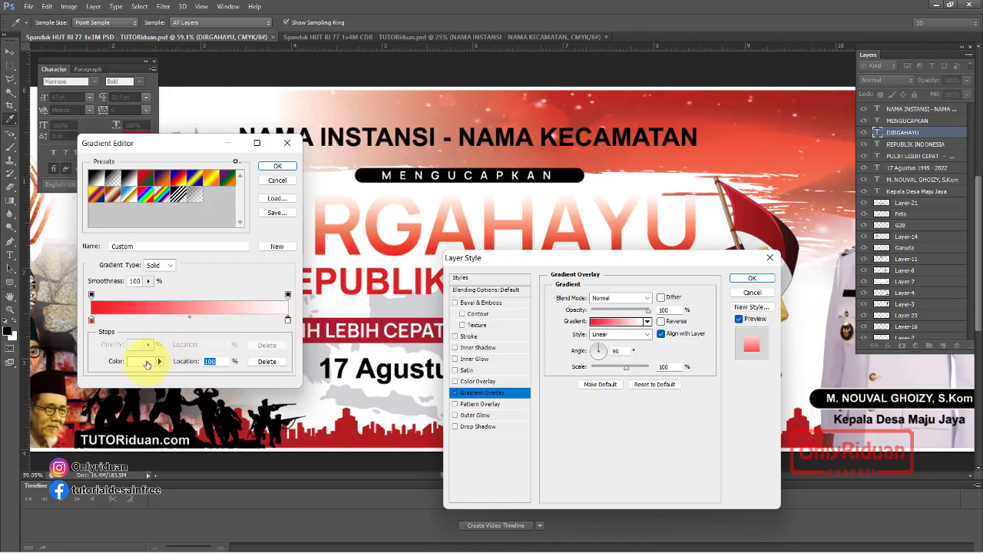
- Set the right gradient stop to dark red #ab0404 and apply the overlay
left_click(147, 361)
left_click(642, 377)
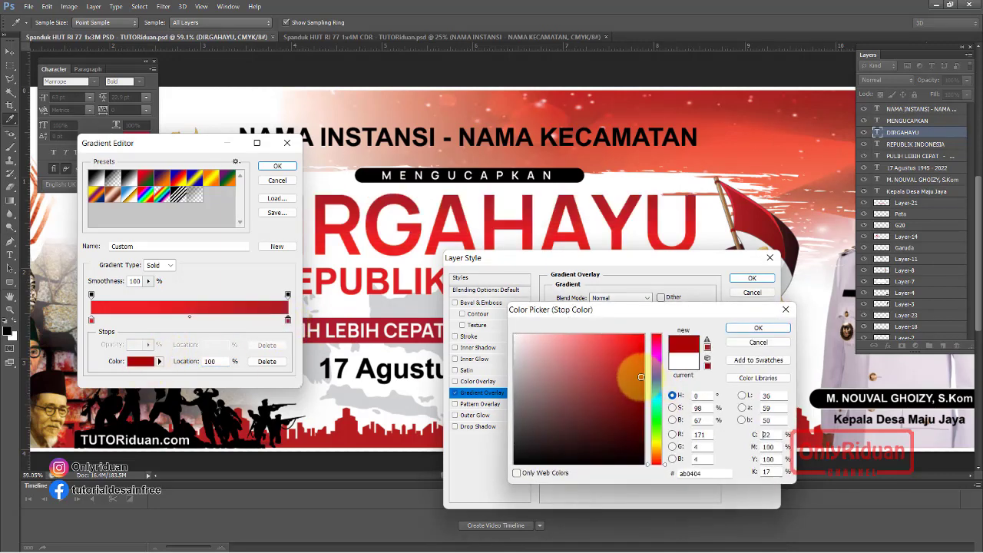
left_click(755, 337)
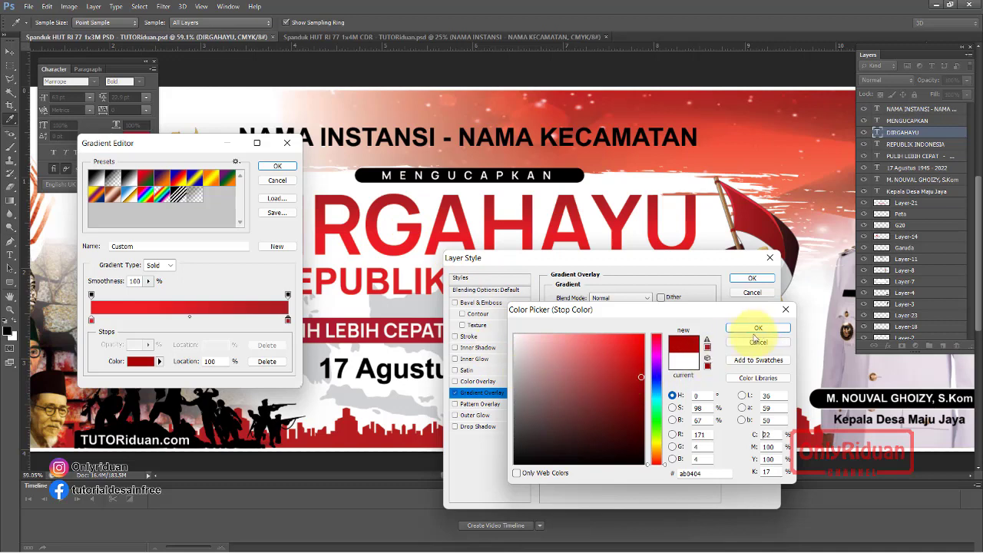
left_click(275, 166)
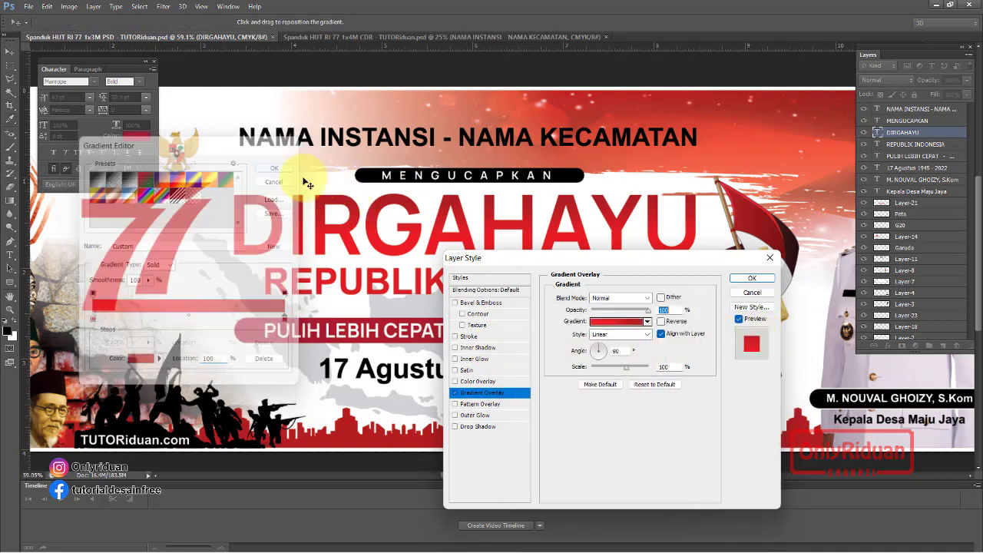
left_click(752, 278)
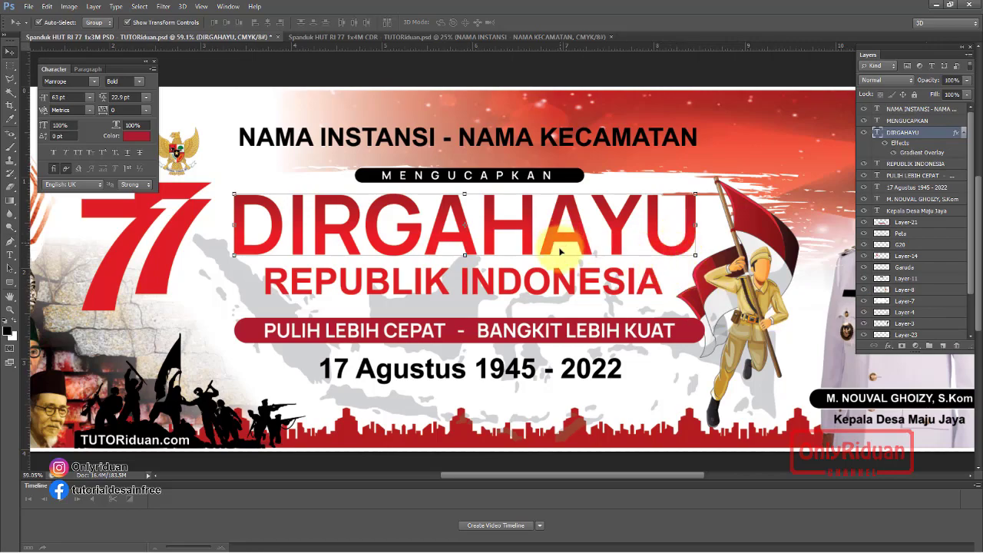
- Add a 10 px white outside Stroke to DIRGAHAYU and tick Drop Shadow
left_click(889, 346)
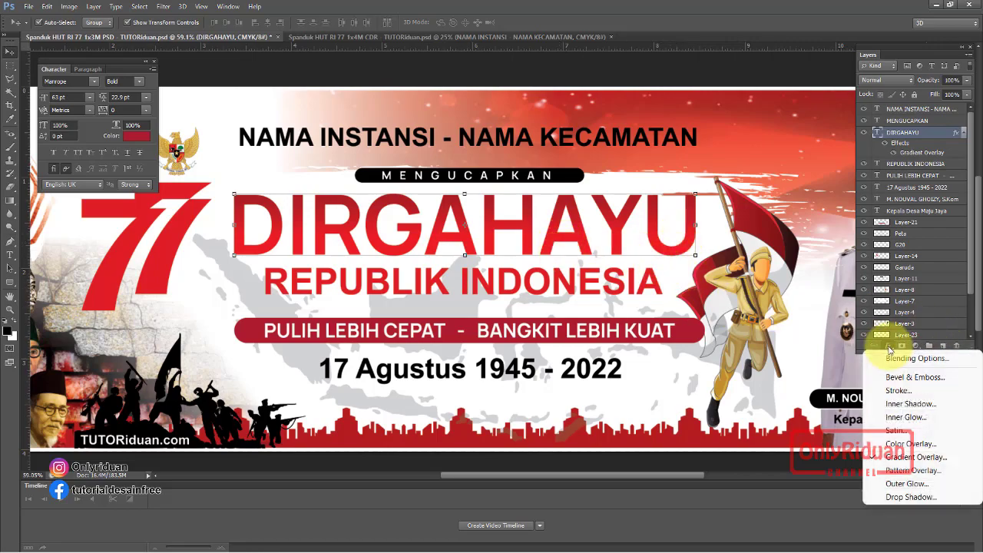
left_click(898, 390)
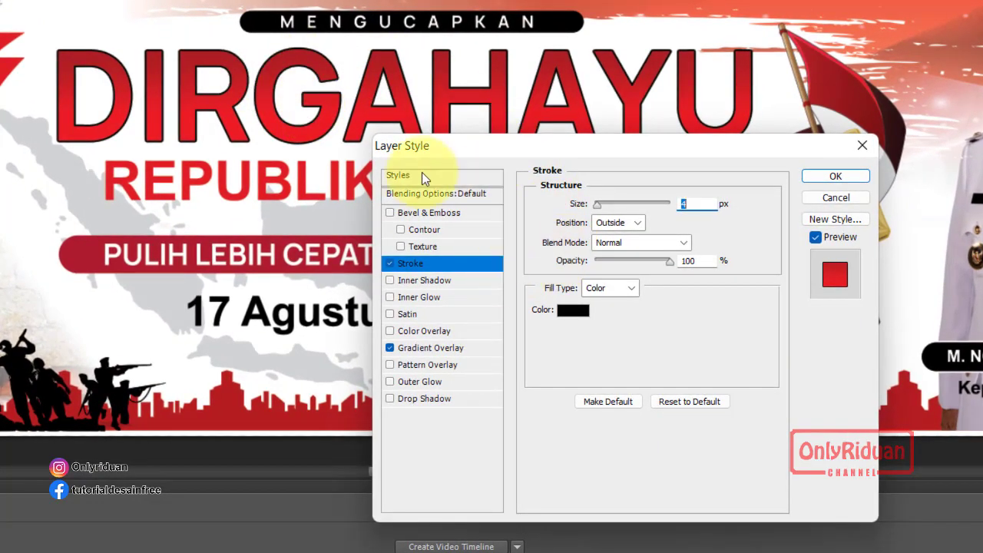
left_click(578, 314)
left_click_drag(502, 283, 479, 262)
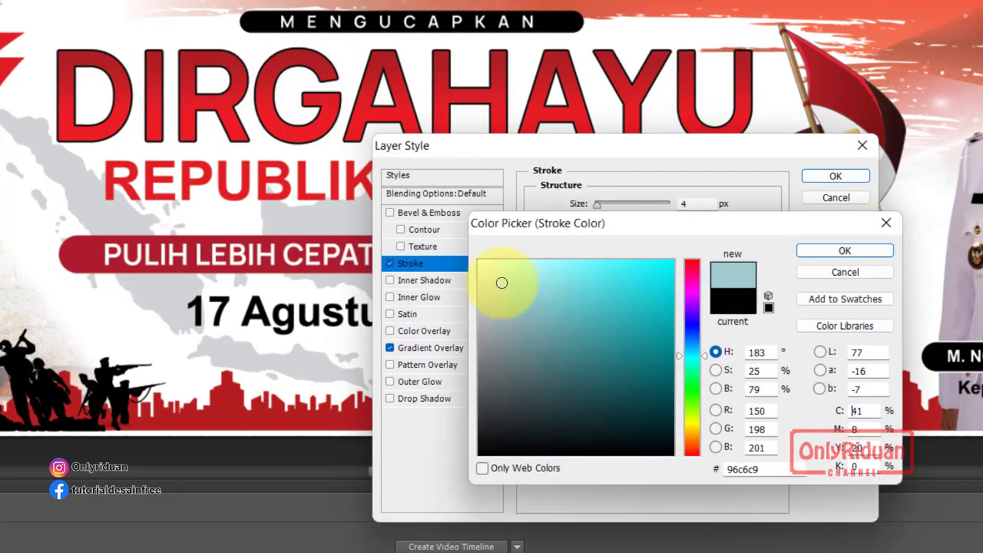
left_click(837, 252)
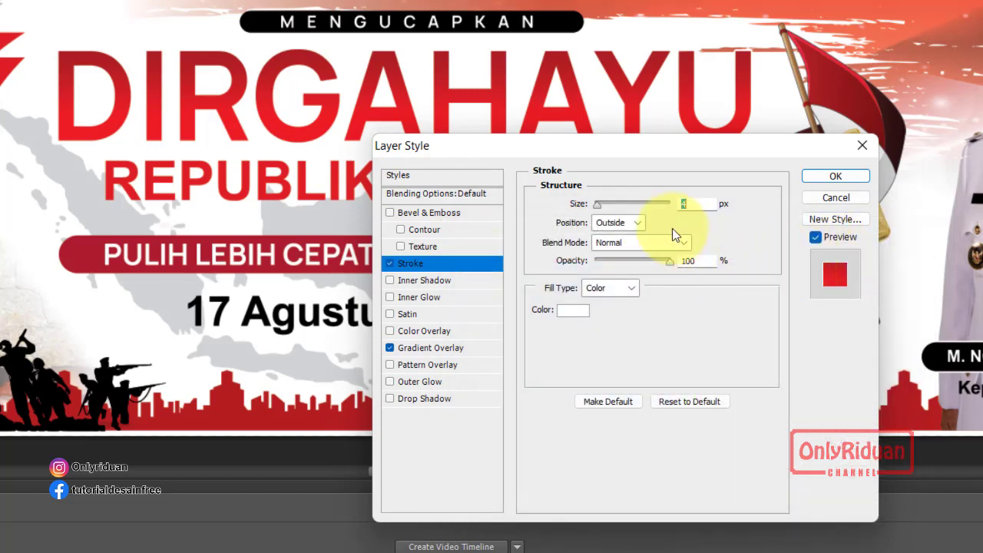
type("10")
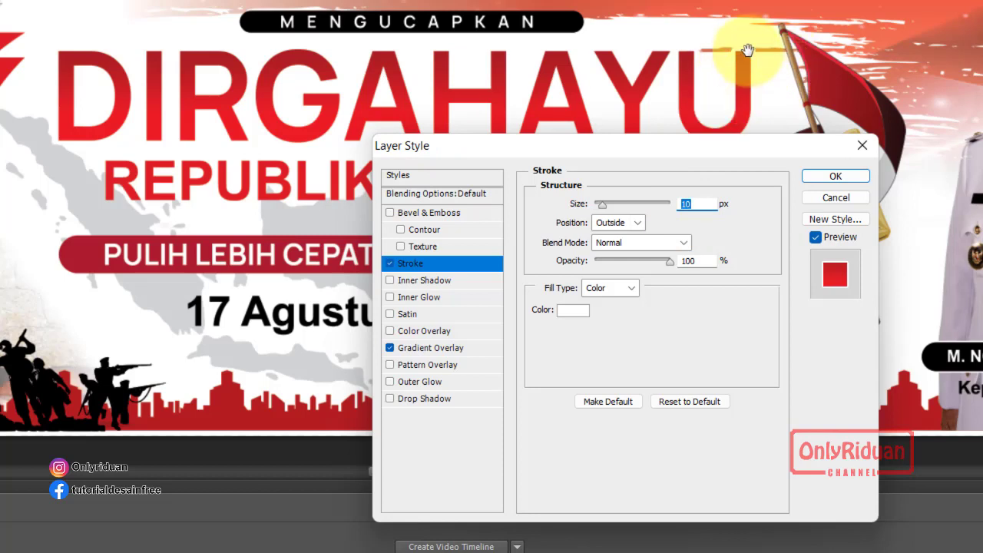
left_click_drag(655, 146, 753, 199)
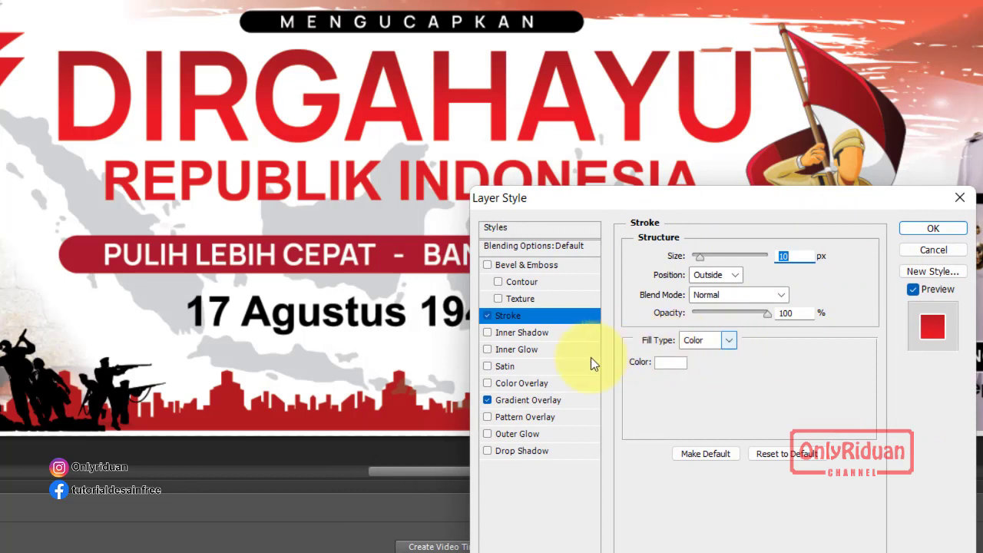
left_click(494, 450)
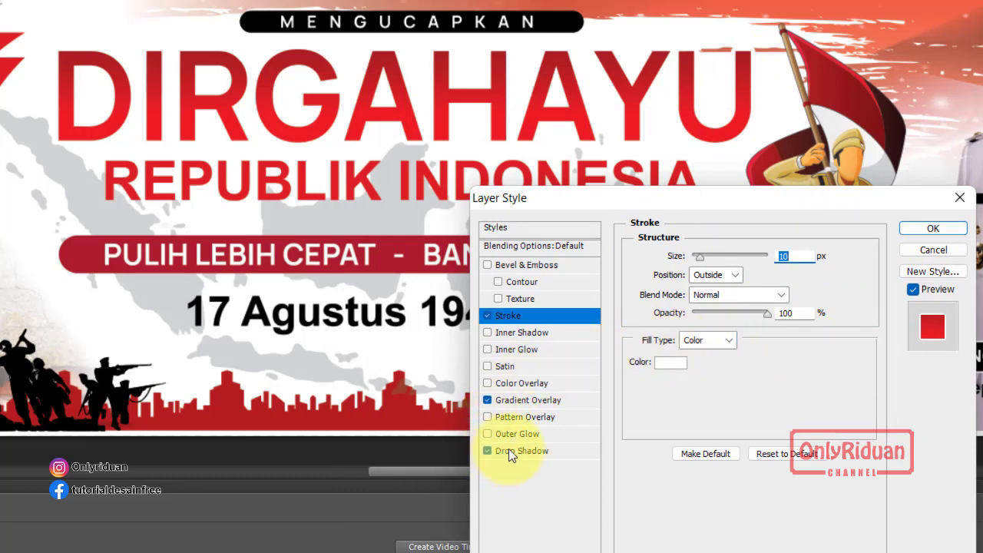
- Set DIRGAHAYU's drop shadow to 128°, 22 px distance, 11% spread, 21 px size, and apply
left_click(510, 451)
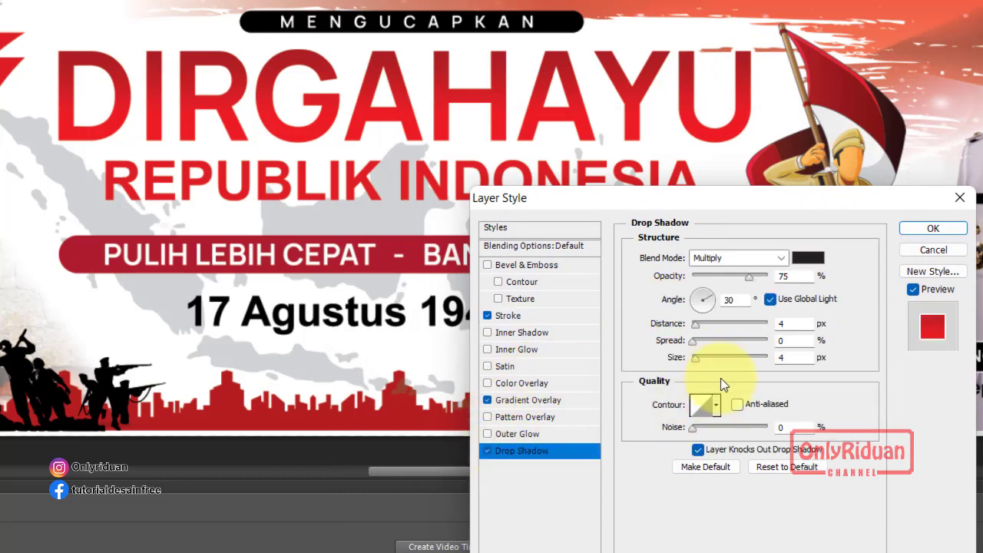
left_click_drag(698, 325, 707, 326)
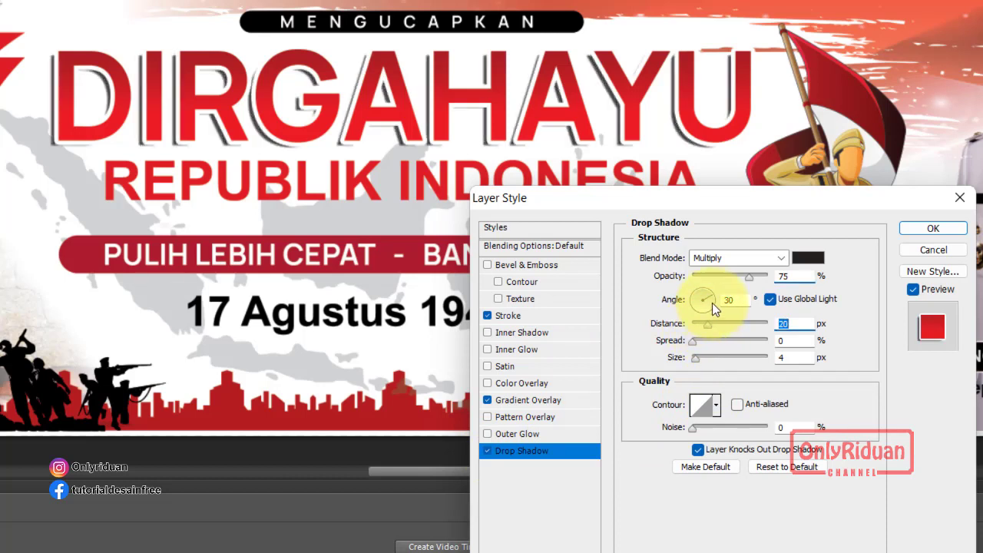
left_click_drag(712, 294, 696, 297)
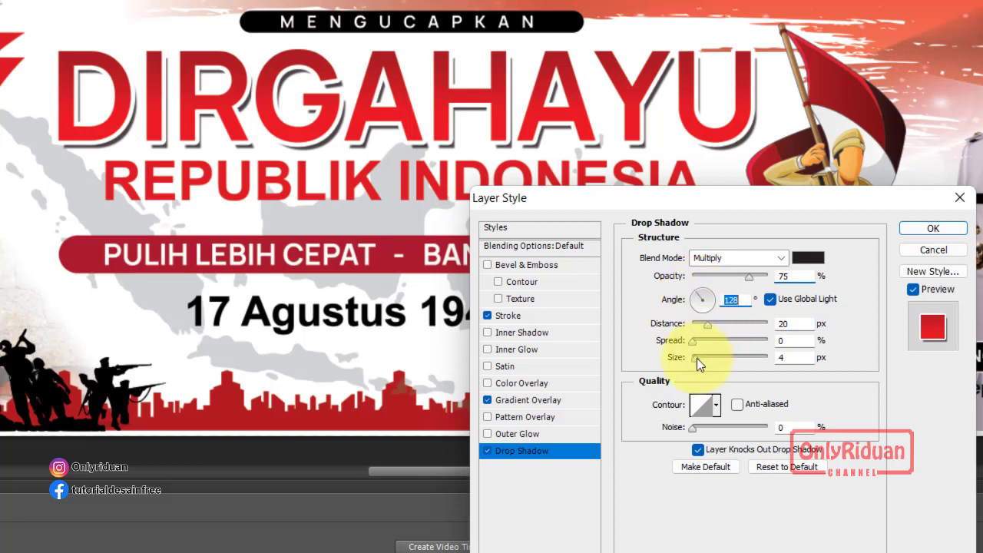
left_click(709, 325)
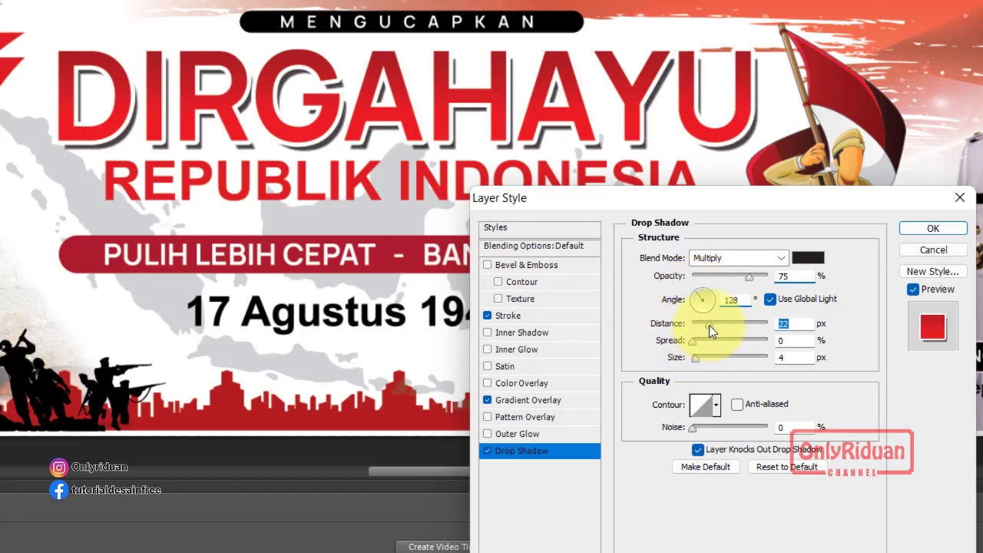
left_click_drag(693, 360, 701, 360)
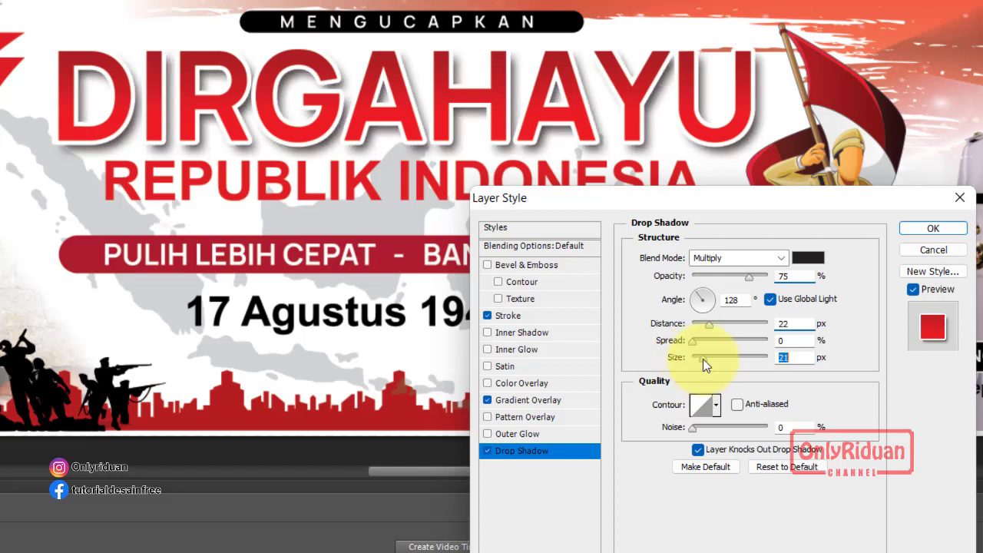
left_click_drag(692, 339, 700, 339)
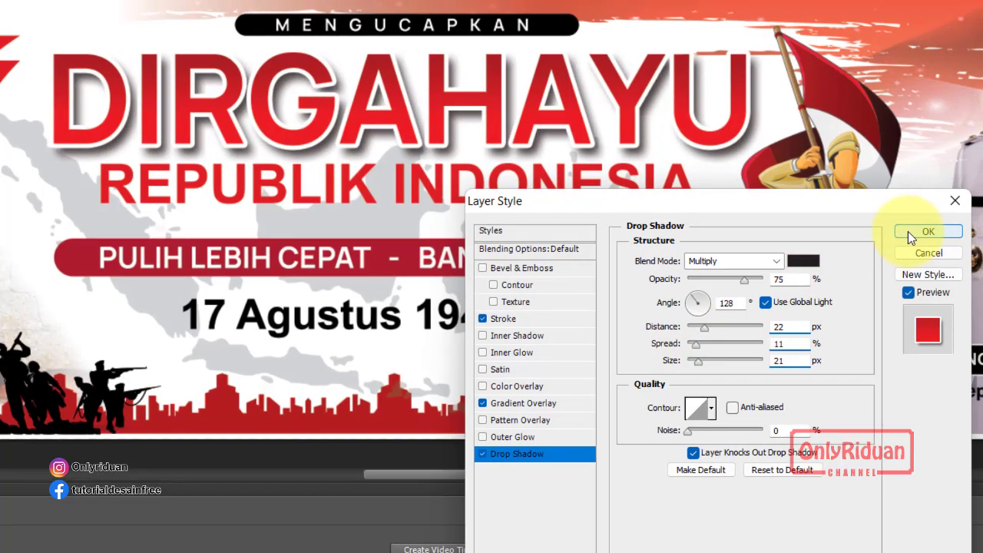
left_click(909, 230)
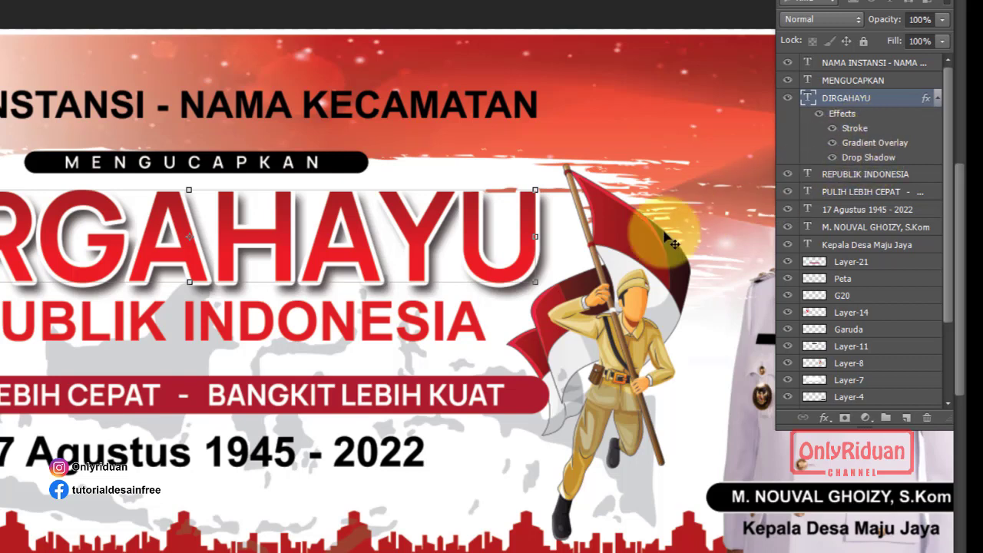
- Copy DIRGAHAYU's layer style and paste it onto the REPUBLIK INDONESIA layer
right_click(873, 126)
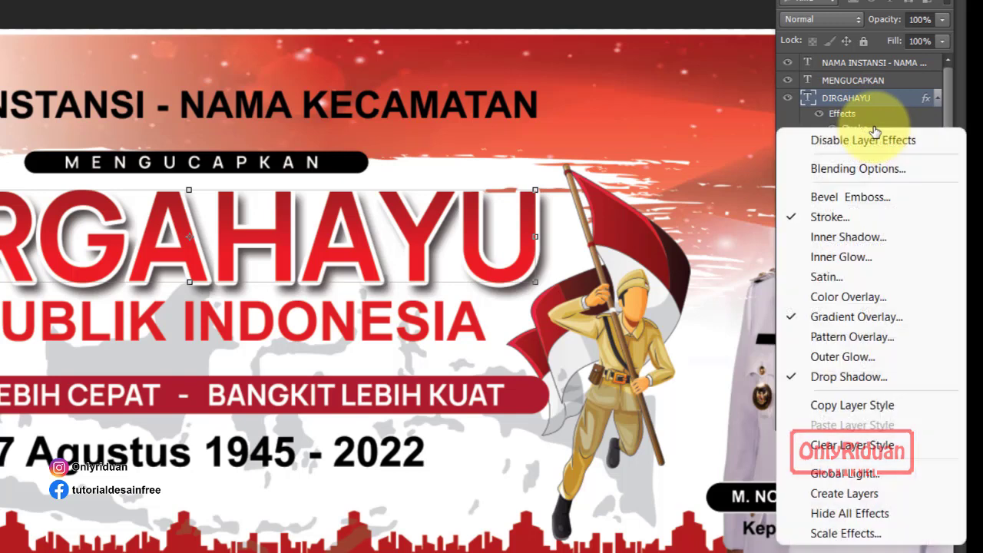
left_click(860, 405)
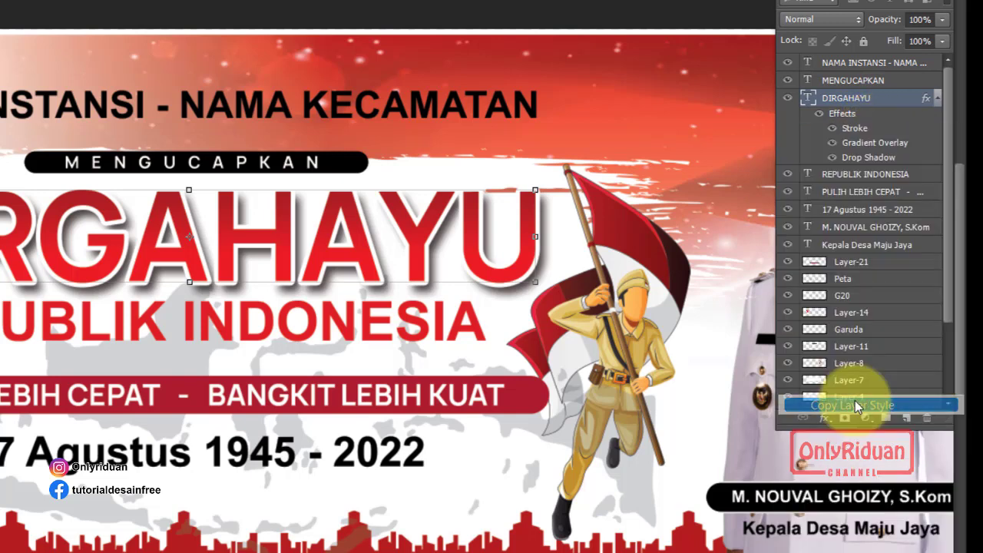
left_click(477, 329)
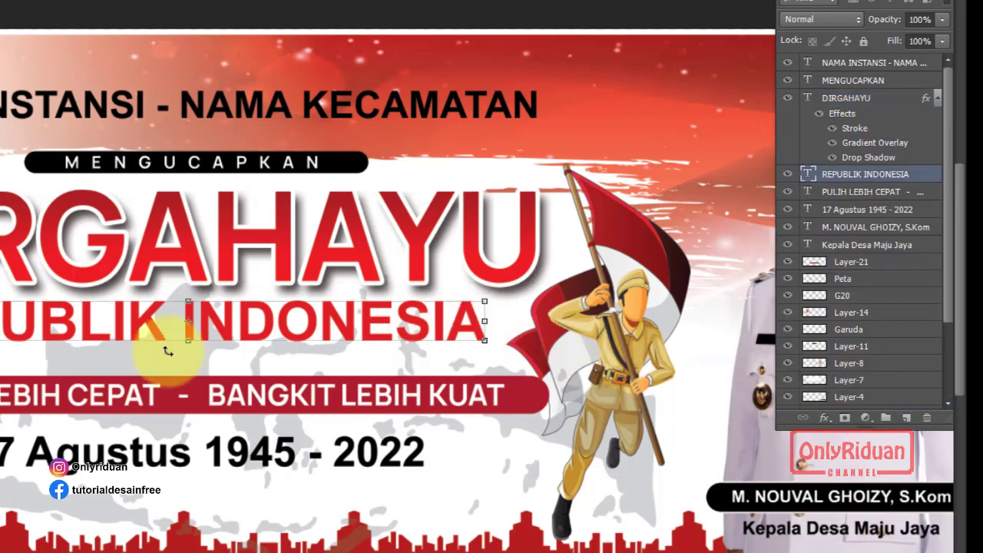
right_click(851, 177)
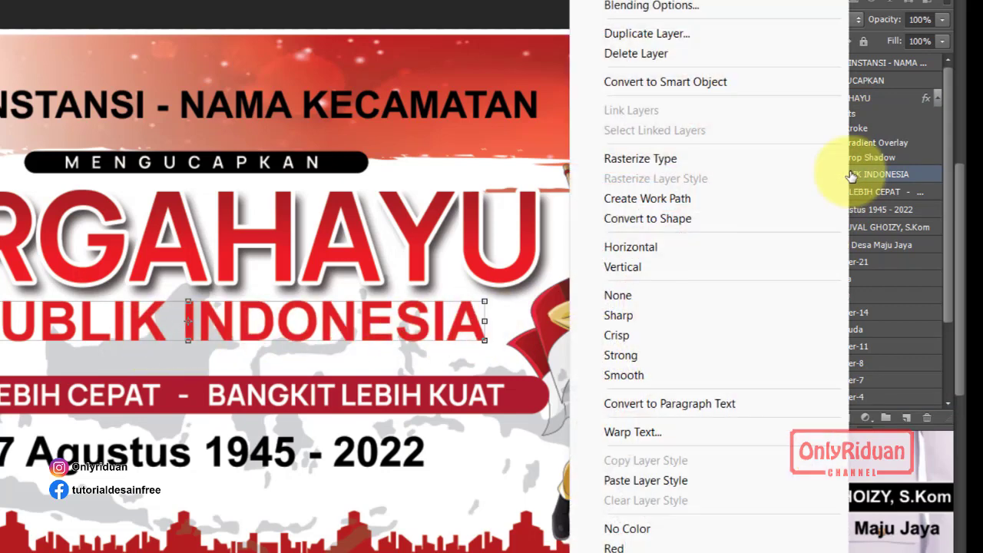
left_click(635, 481)
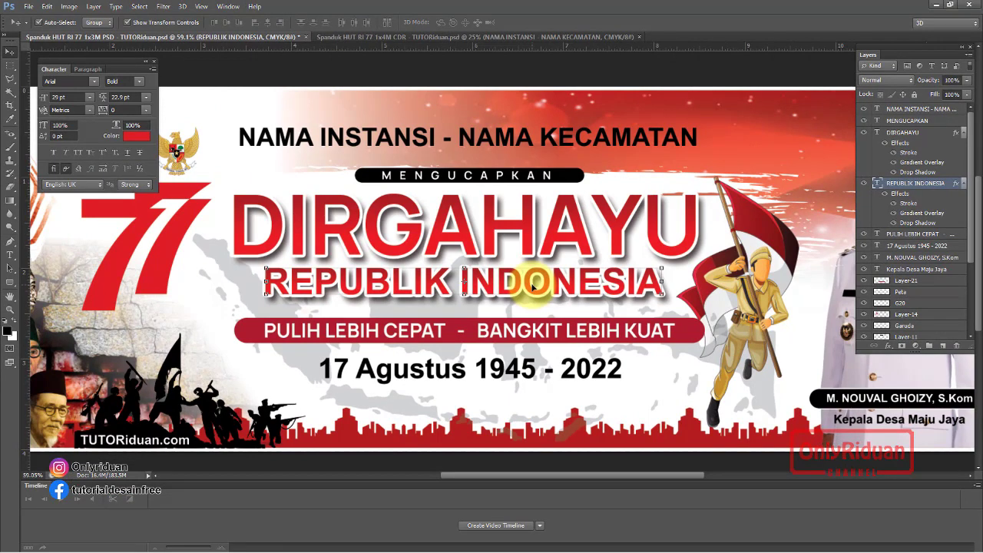
left_click(584, 147)
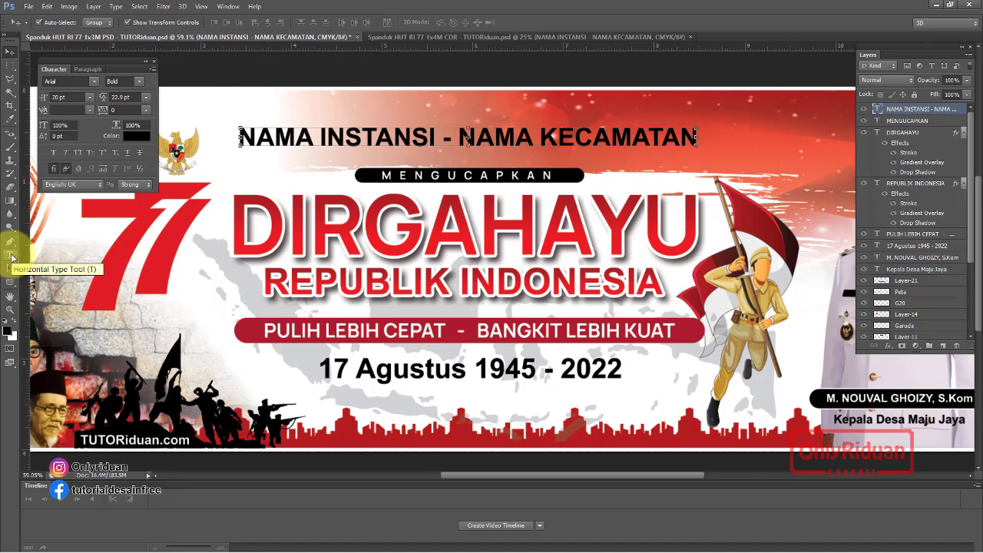
- Replace the NAMA INSTANSI - NAMA KECAMATAN headline with PEMERINTAH KABUPATEN KUTAI TIMUR
left_click(12, 257)
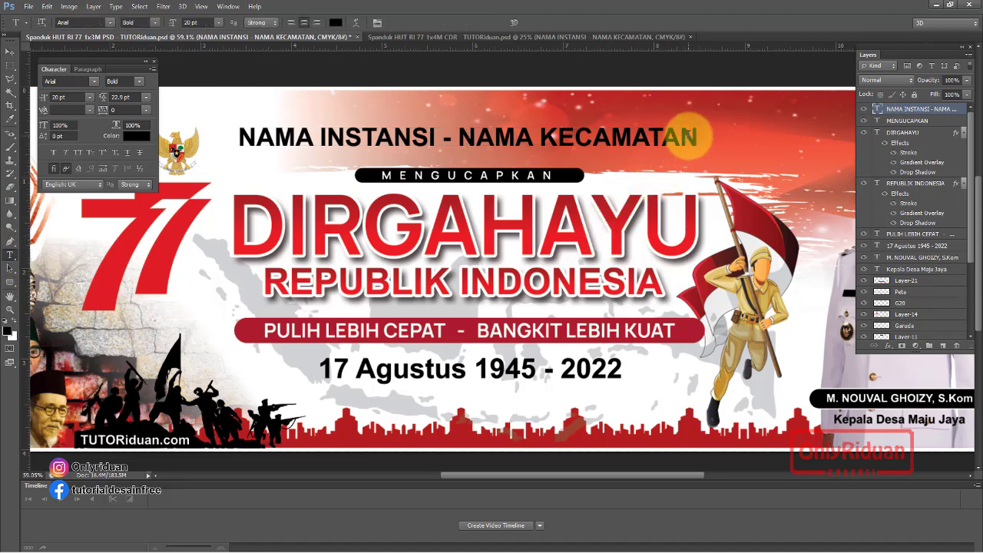
left_click(690, 134)
key("BackSpace")
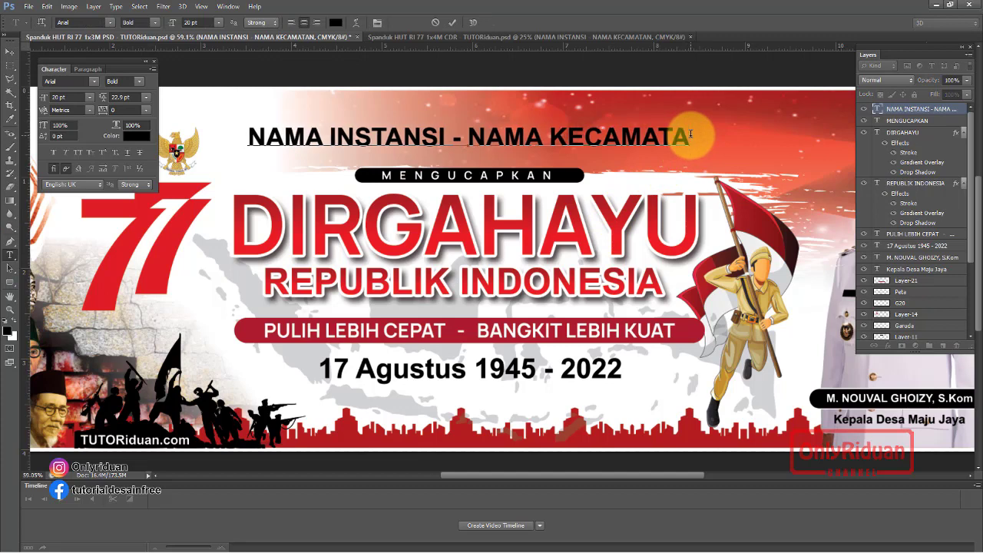
key("BackSpace")
key("BackSpace")
key("BackSpace")
key("BackSpace")
key("BackSpace")
key("BackSpace")
key("BackSpace")
key("BackSpace")
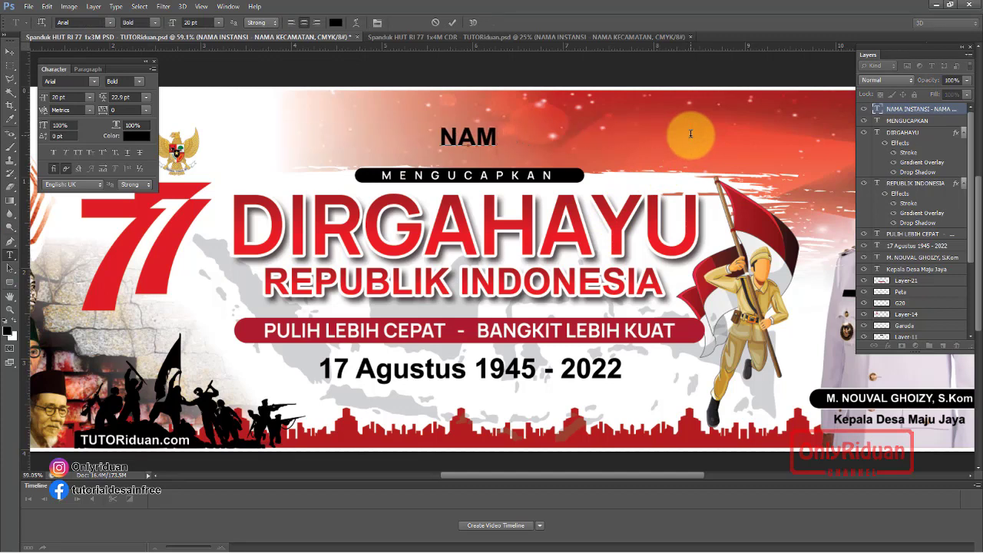
key("BackSpace")
key("BackSpace")
type("EME")
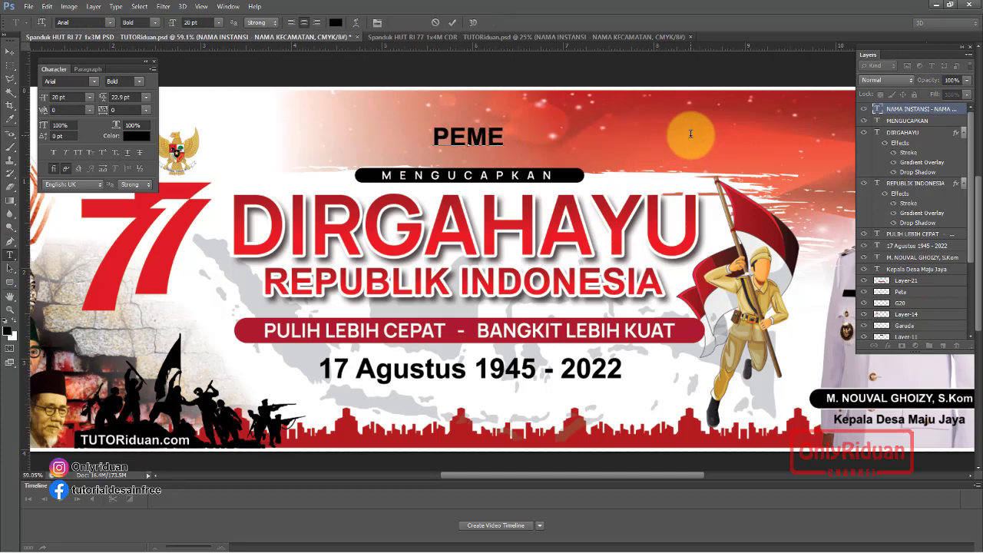
type("RINTAJ")
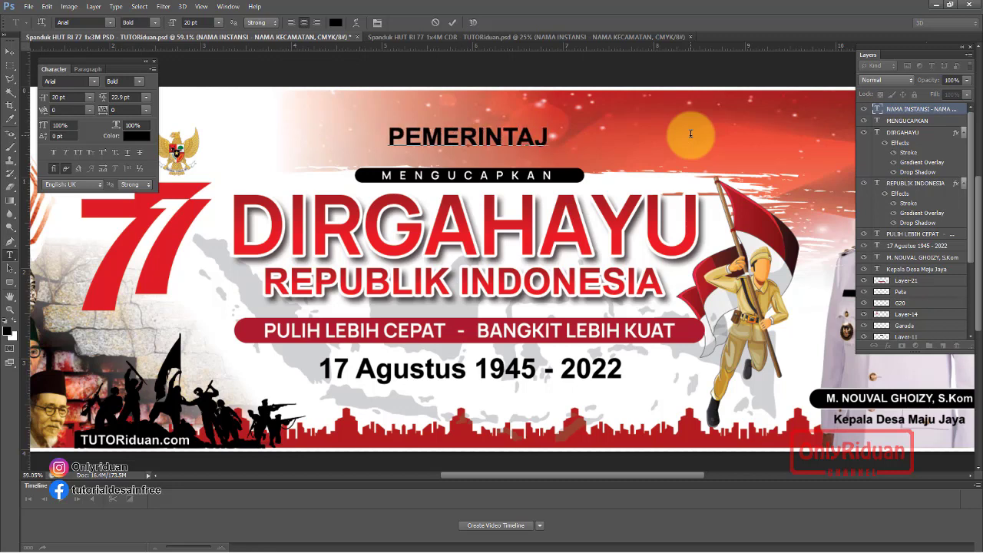
key("BackSpace")
type("H")
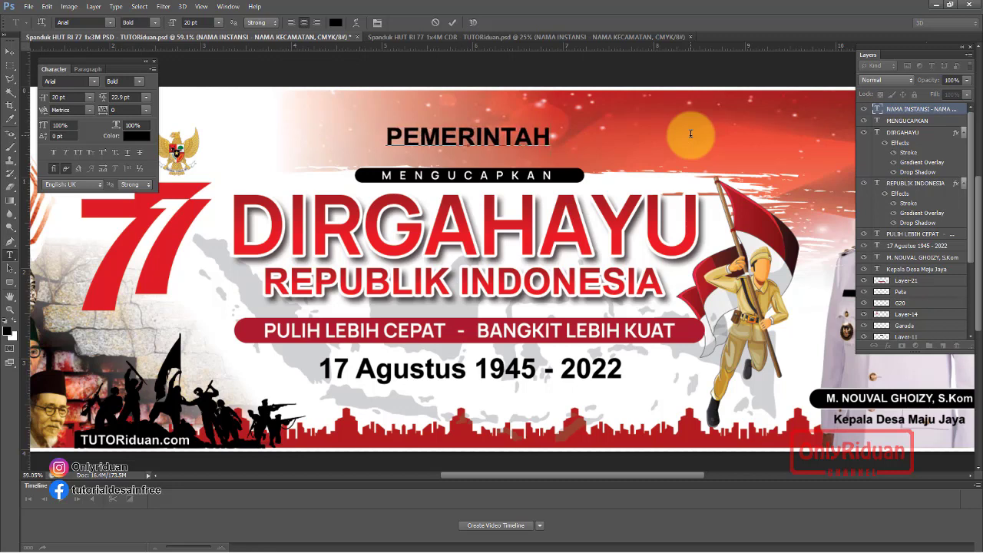
type(" KABU")
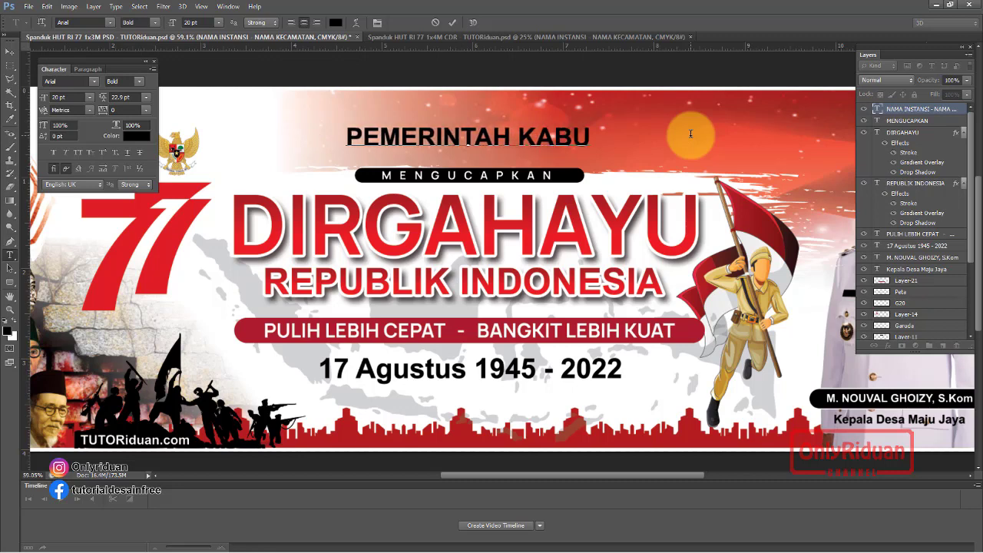
type("PATEN")
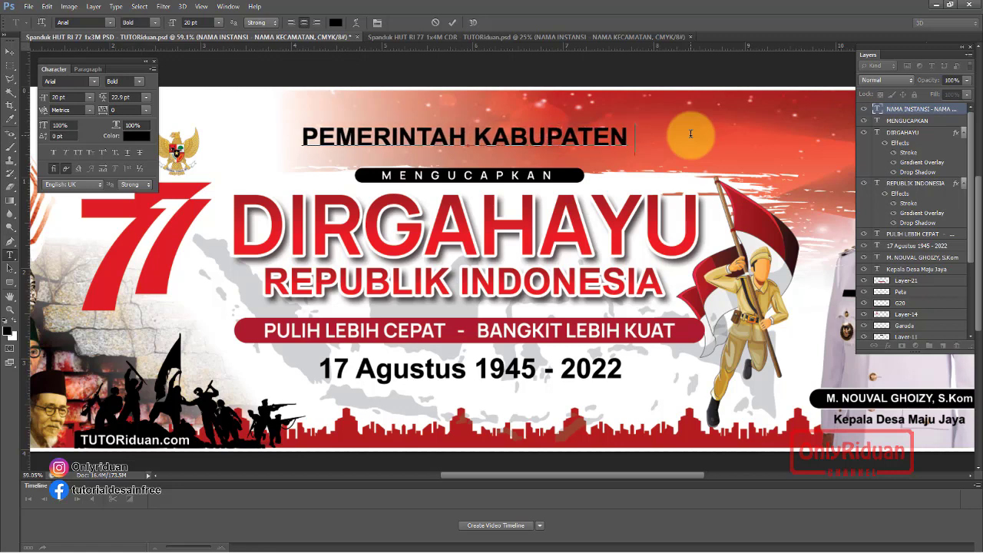
type(" KUTAI")
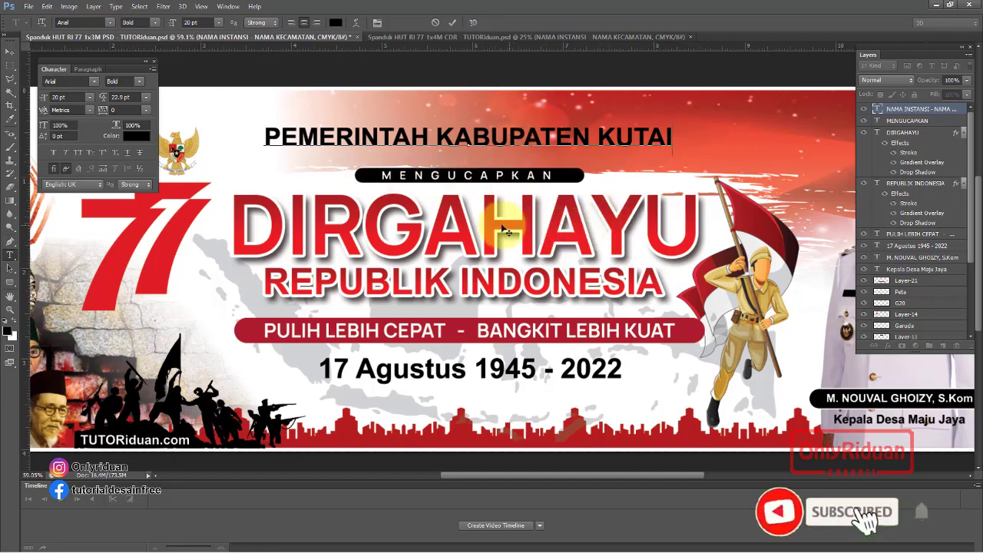
scroll(507, 286, "down", 2)
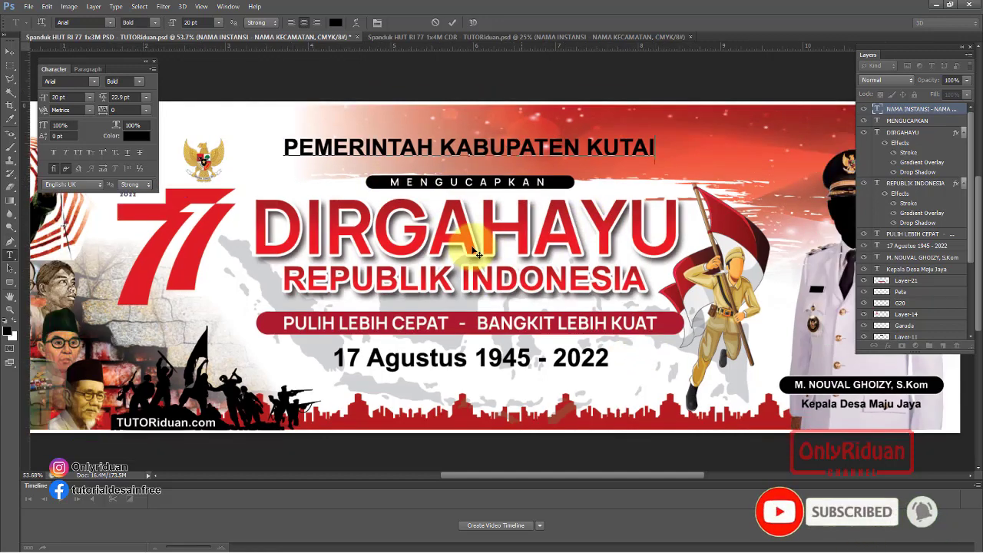
scroll(507, 286, "down", 2)
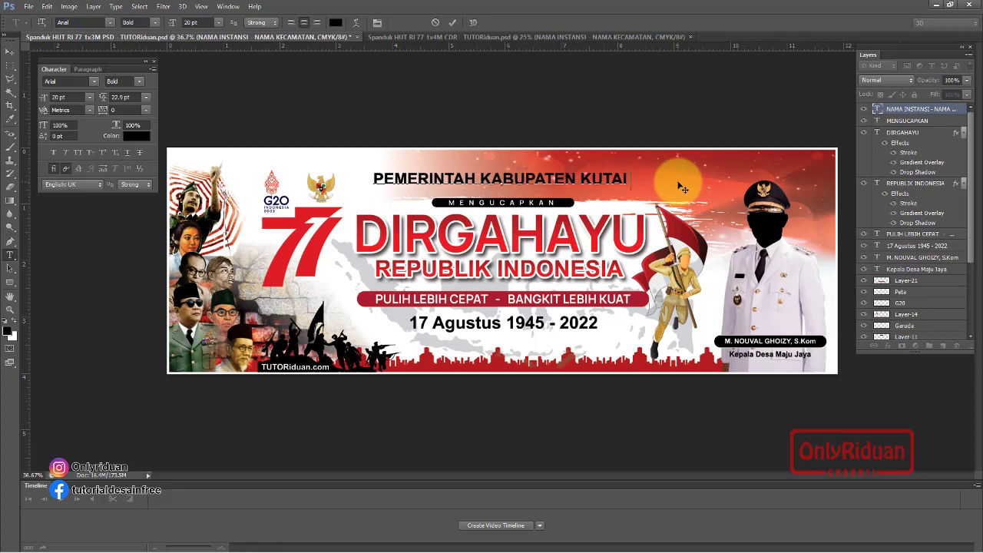
type("TIMUR")
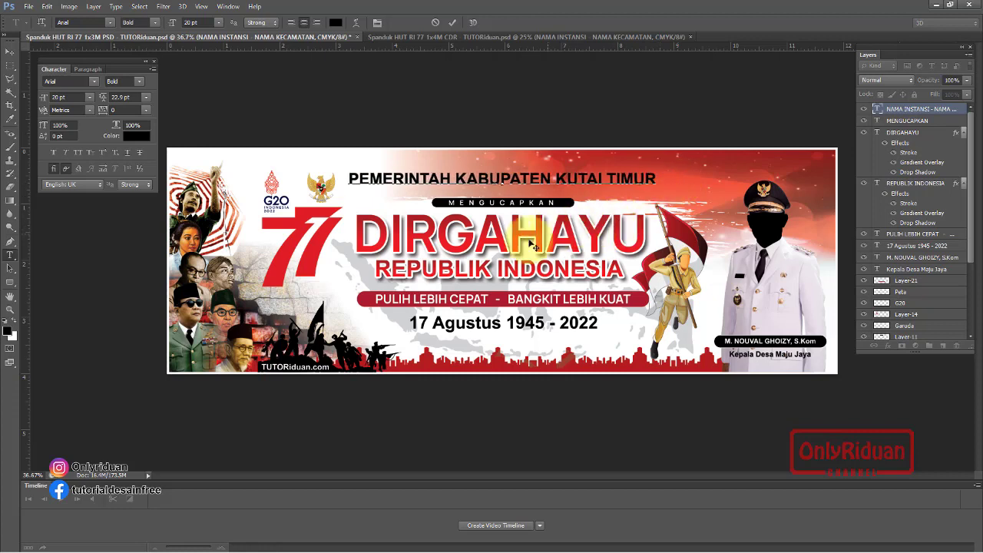
scroll(311, 267, "up", 2)
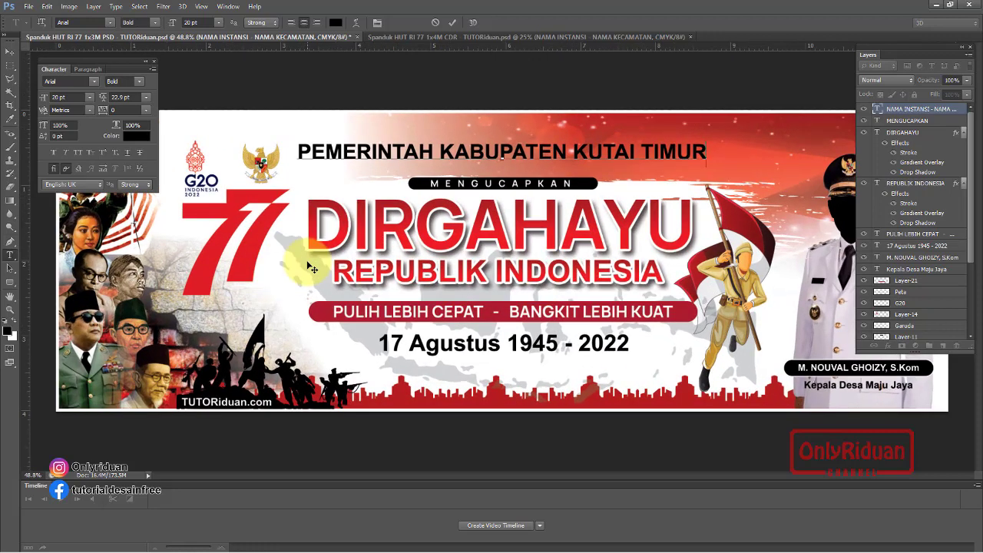
scroll(311, 268, "up", 2)
scroll(311, 267, "down", 1)
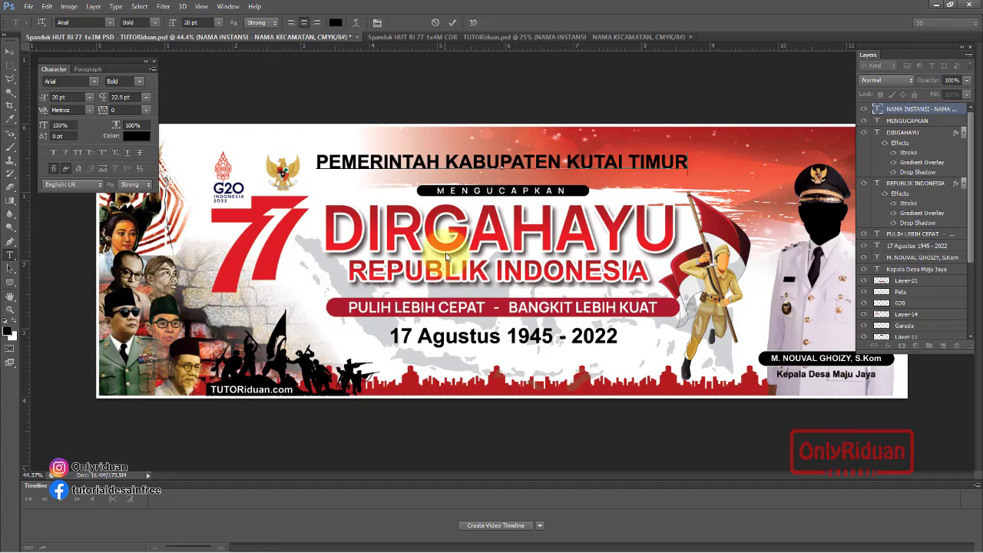
- Switch to the Spanduk HUT RI 77 1x4M CDR document and select its DIRGAHAYU text layer
left_click(448, 38)
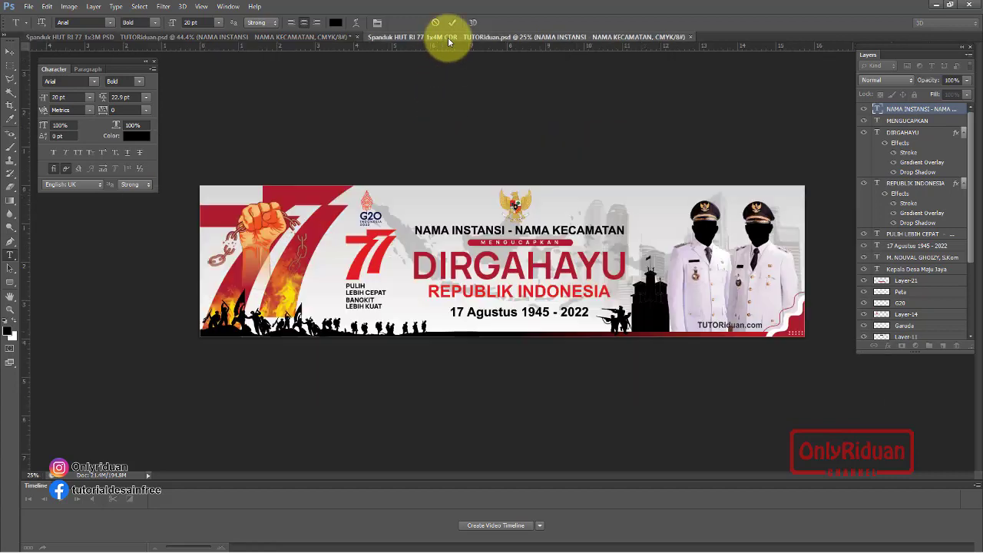
scroll(559, 309, "up", 1)
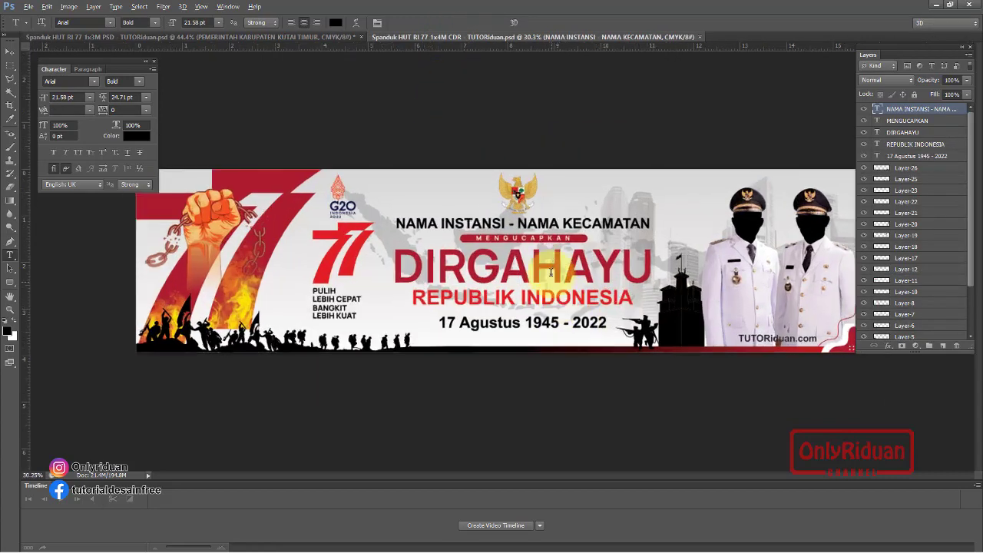
scroll(565, 296, "up", 2)
scroll(572, 280, "up", 1)
scroll(580, 271, "up", 1)
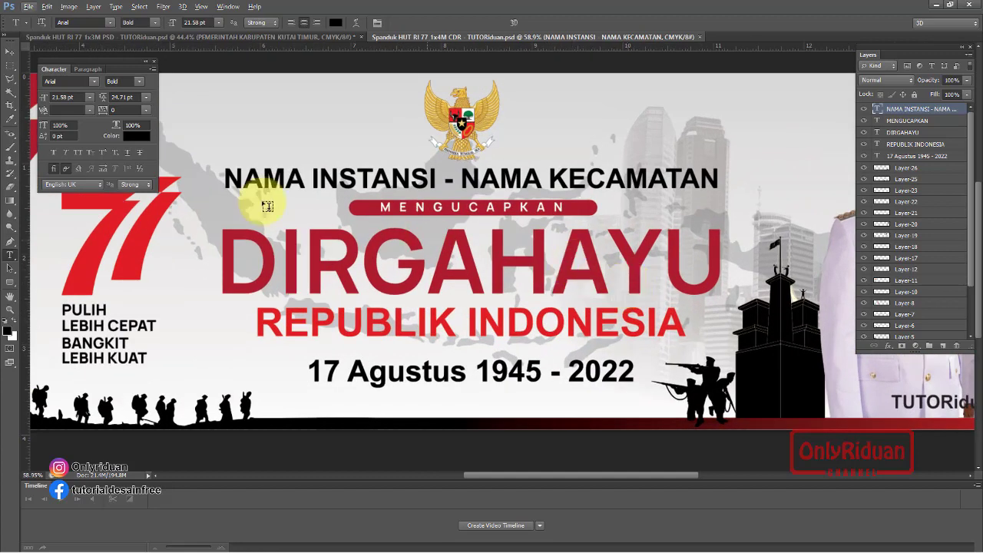
left_click(13, 51)
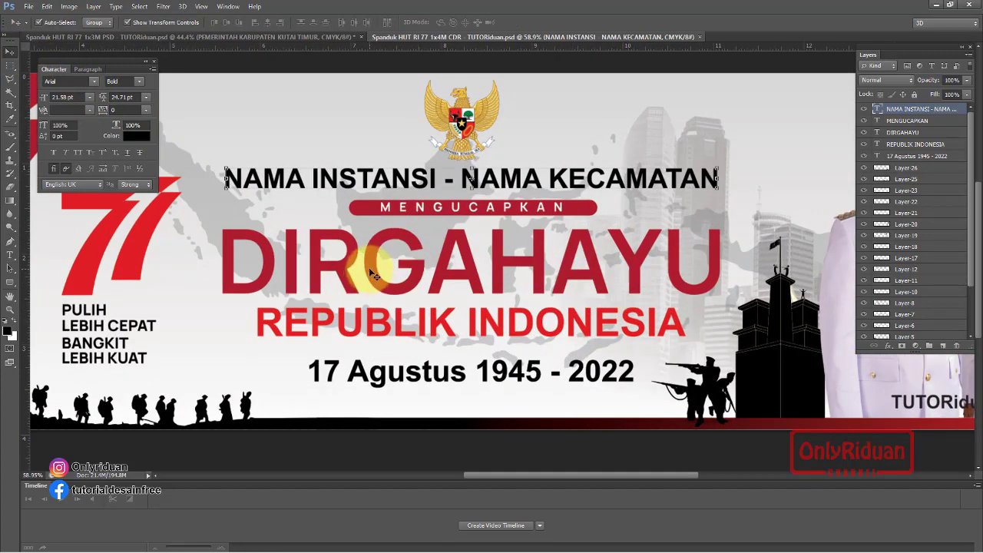
left_click(369, 268)
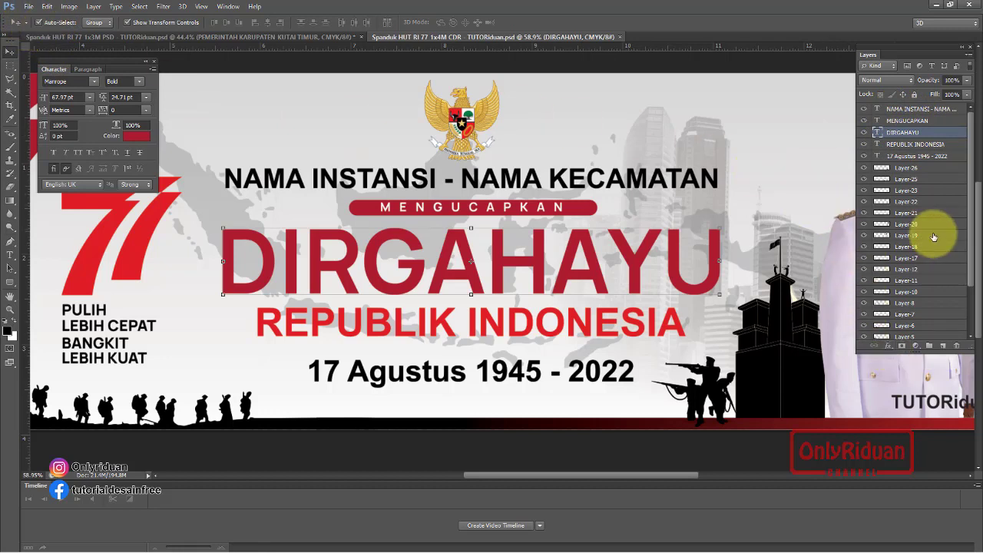
- Add a Gradient Overlay to DIRGAHAYU and set the right gradient stop to dark red
left_click(889, 346)
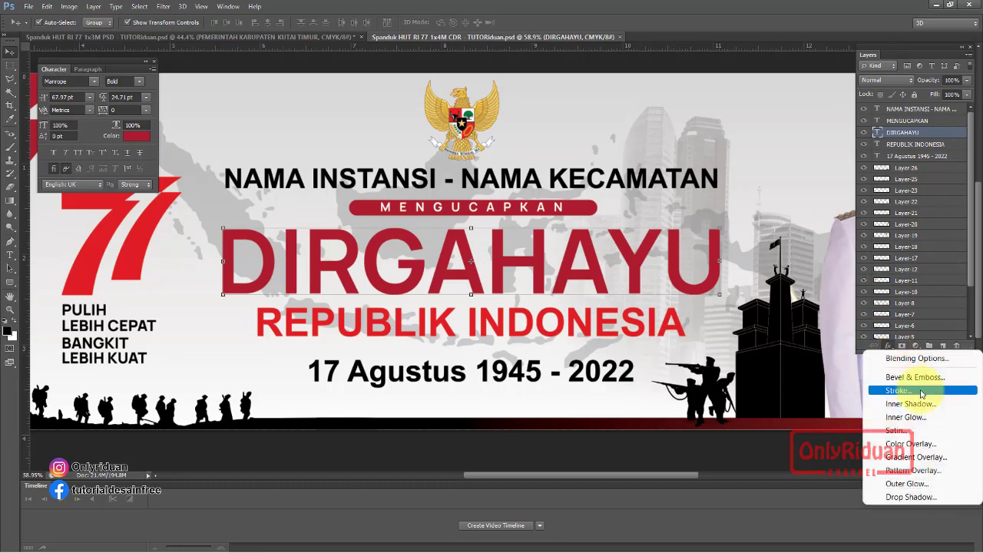
left_click(916, 458)
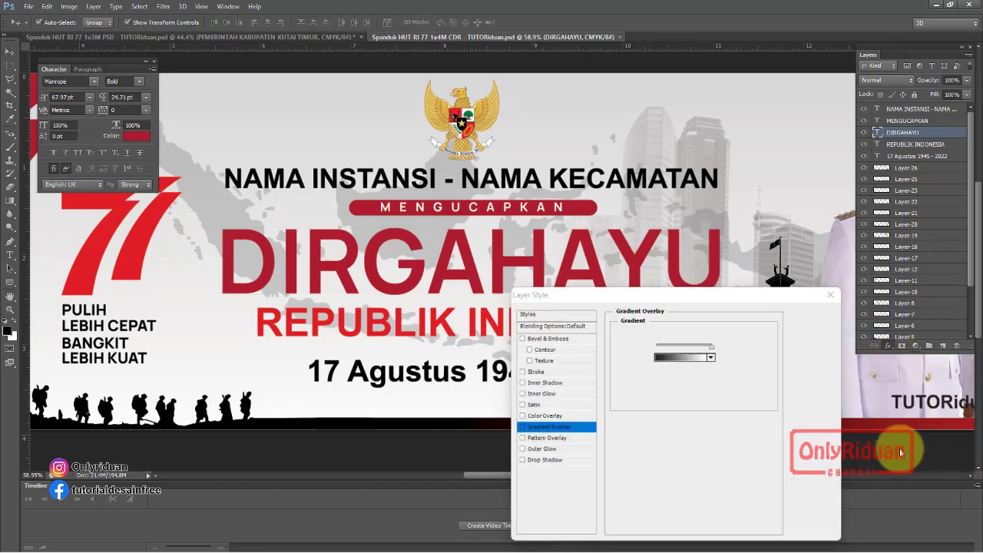
left_click(687, 358)
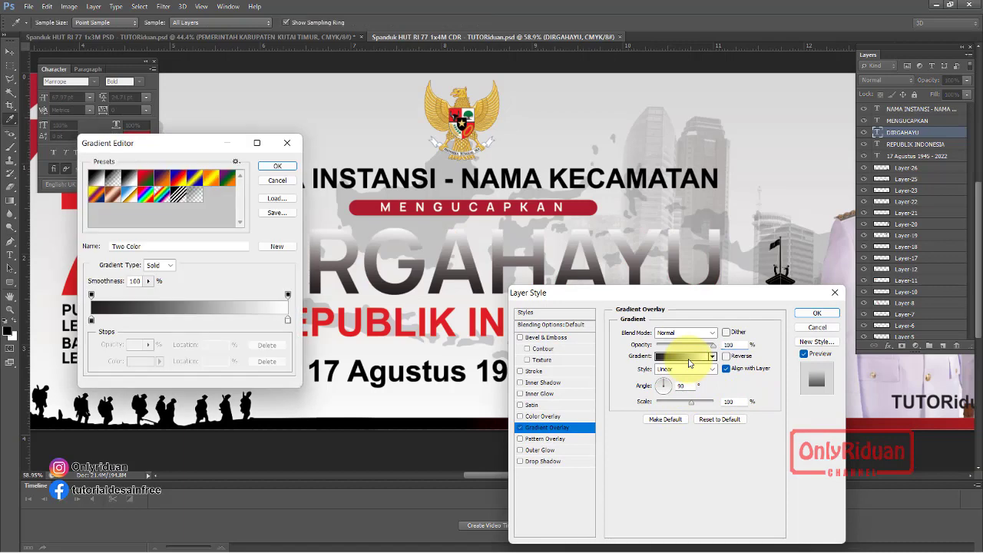
left_click(289, 321)
left_click(138, 364)
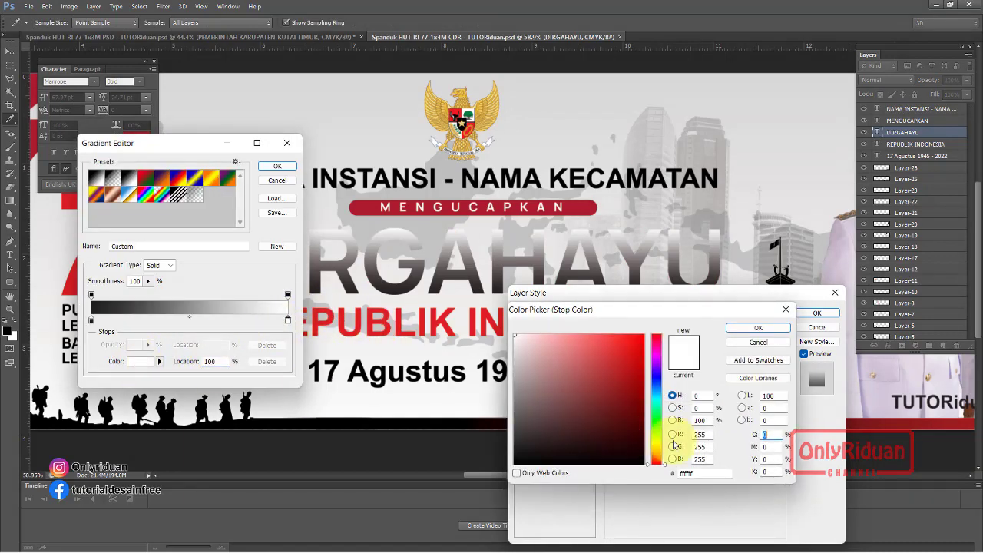
left_click(639, 383)
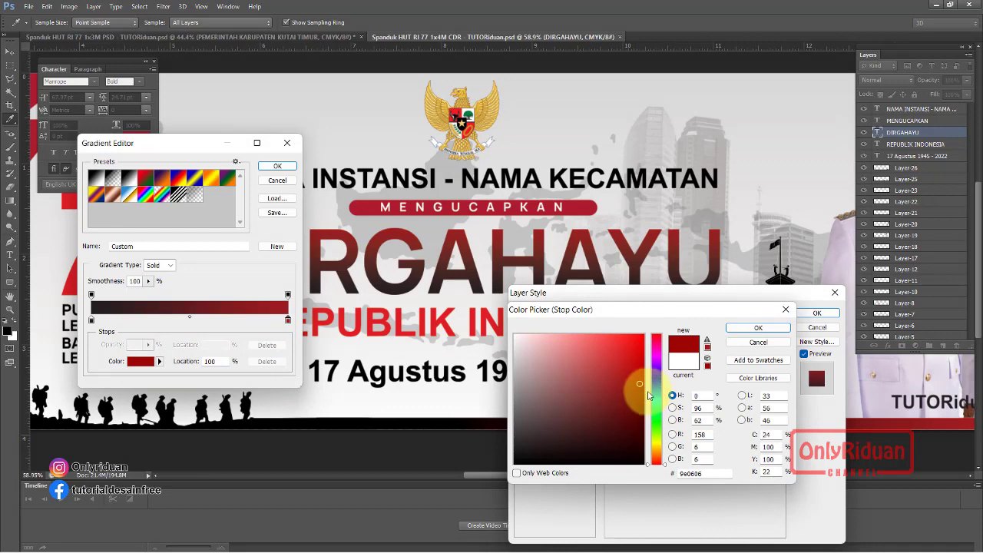
left_click_drag(642, 384, 641, 377)
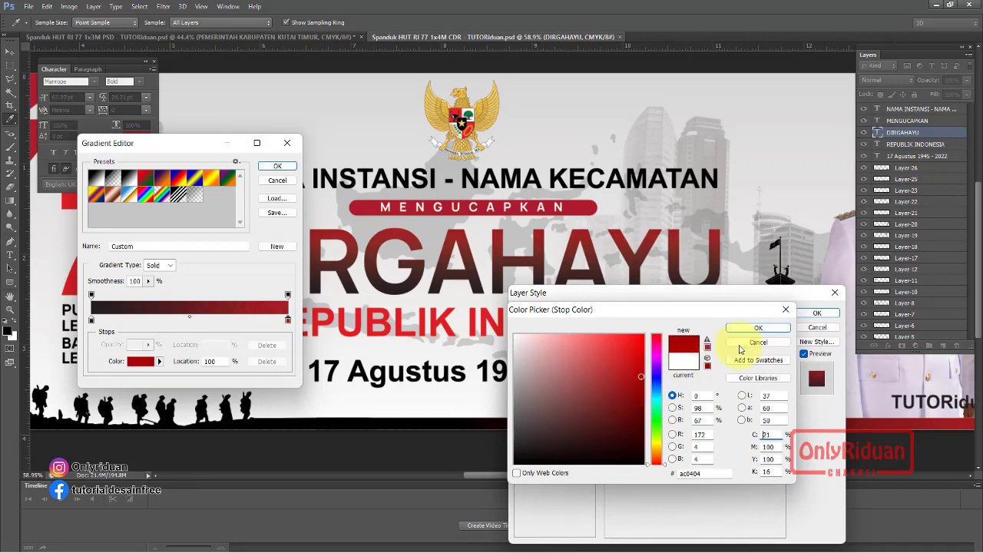
left_click(757, 328)
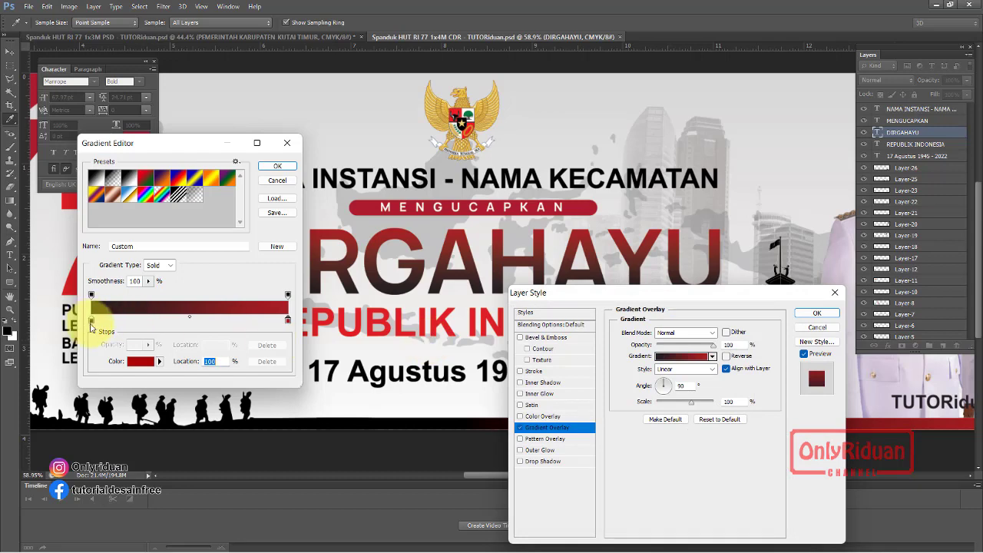
- Set the gradient's left stop to bright red ff0033
left_click(137, 362)
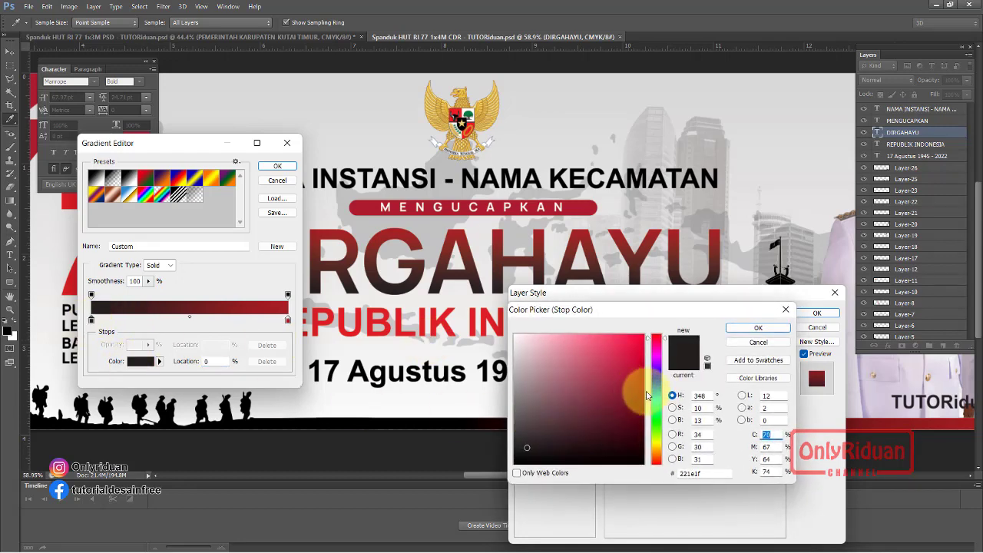
left_click(655, 349)
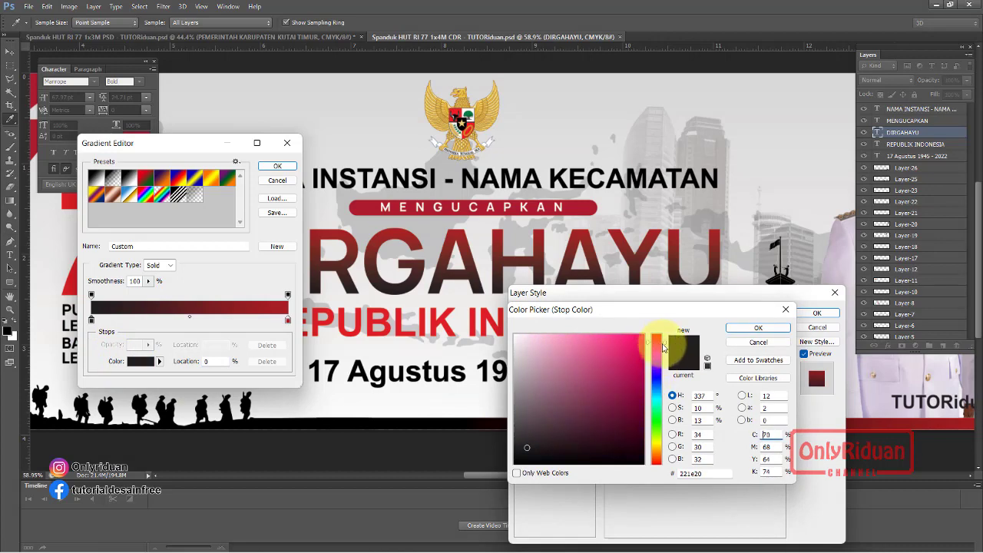
left_click(758, 328)
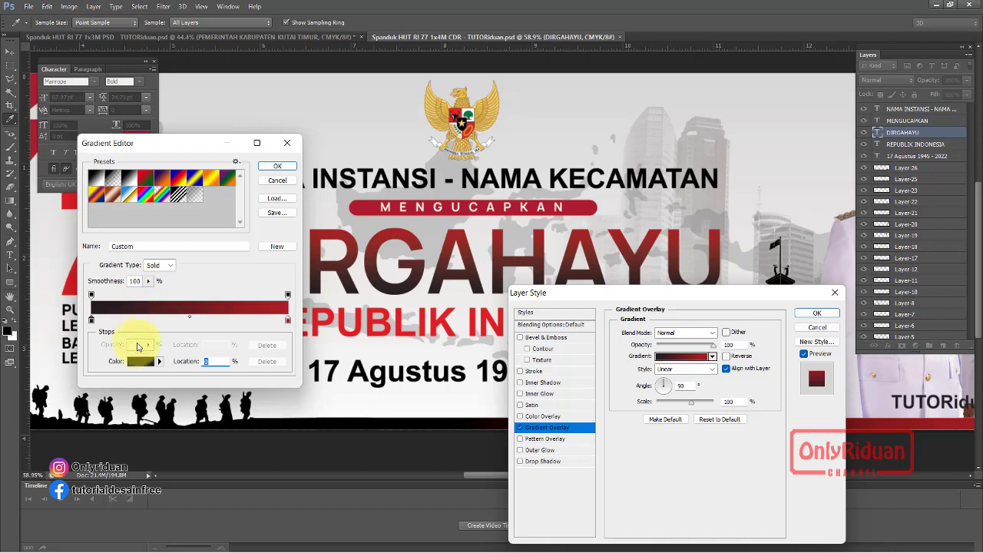
left_click(288, 322)
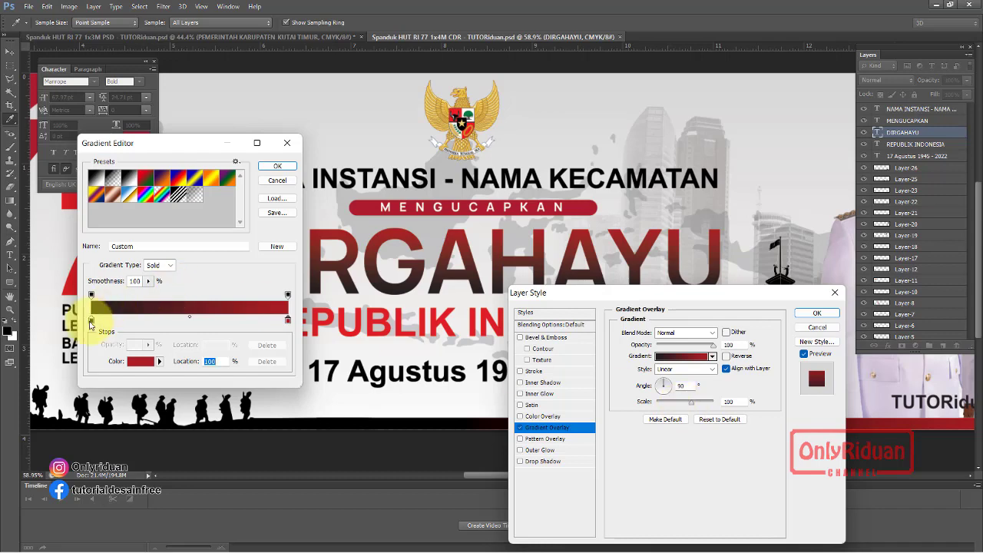
left_click(91, 321)
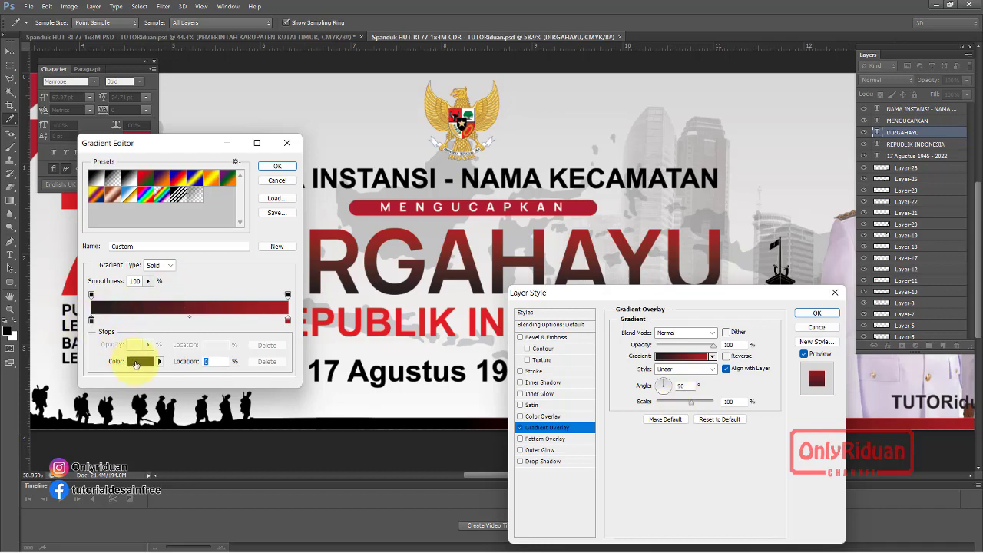
left_click(136, 364)
left_click(644, 335)
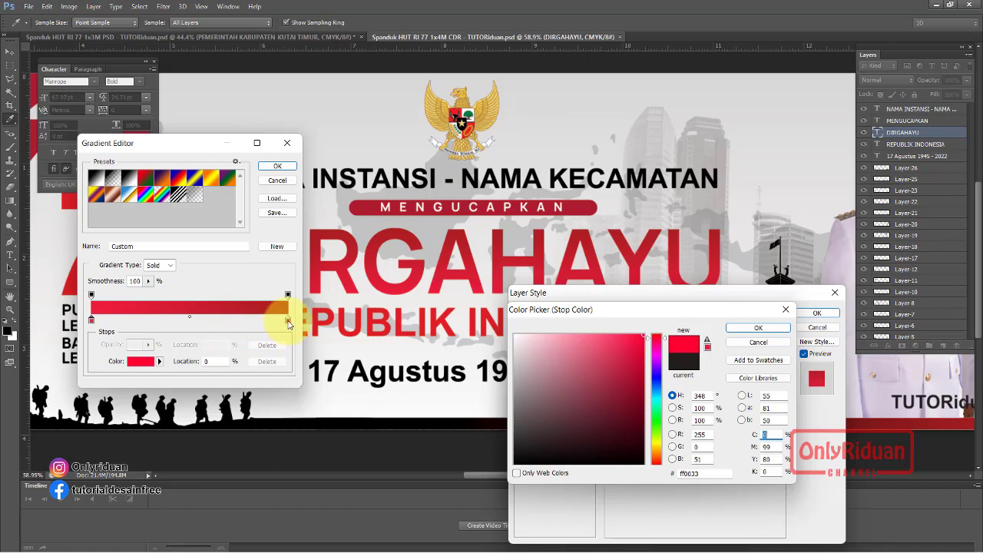
left_click(758, 328)
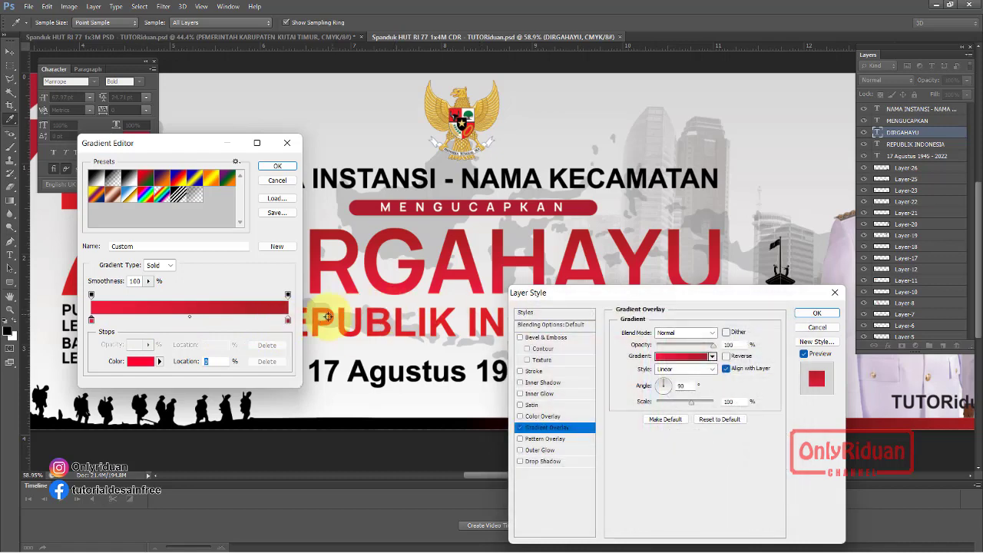
- Make the right stop a deeper red a50308 and apply the 90° gradient overlay
left_click(140, 361)
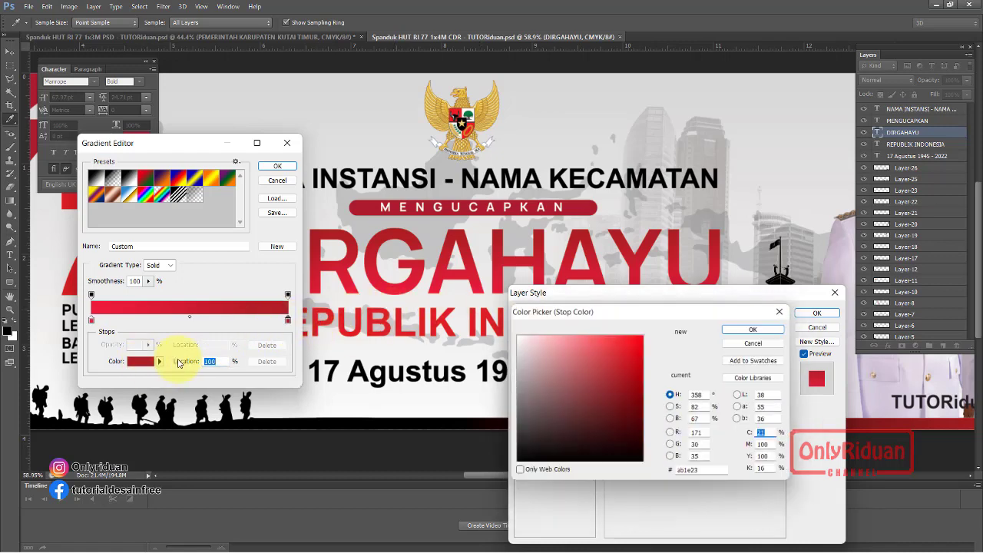
left_click(643, 380)
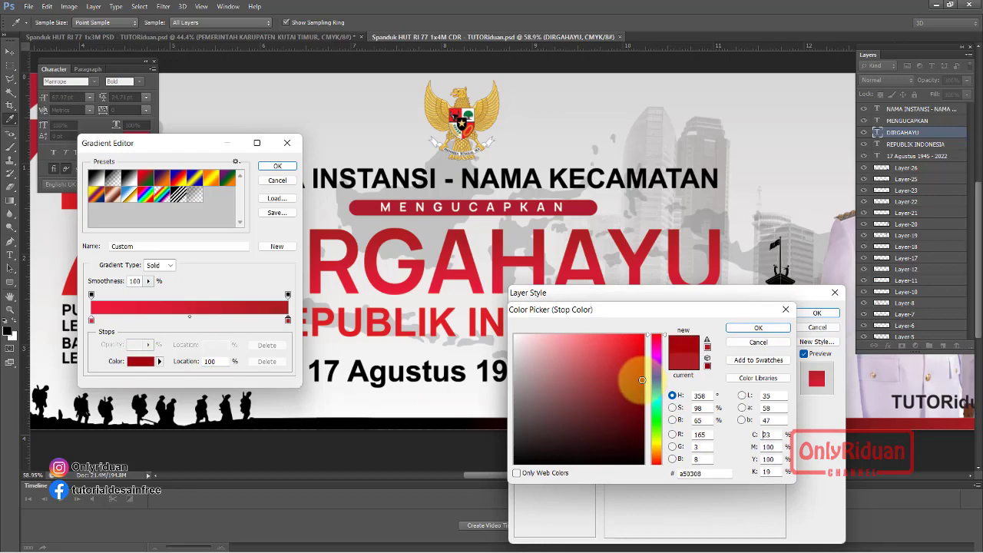
left_click(758, 328)
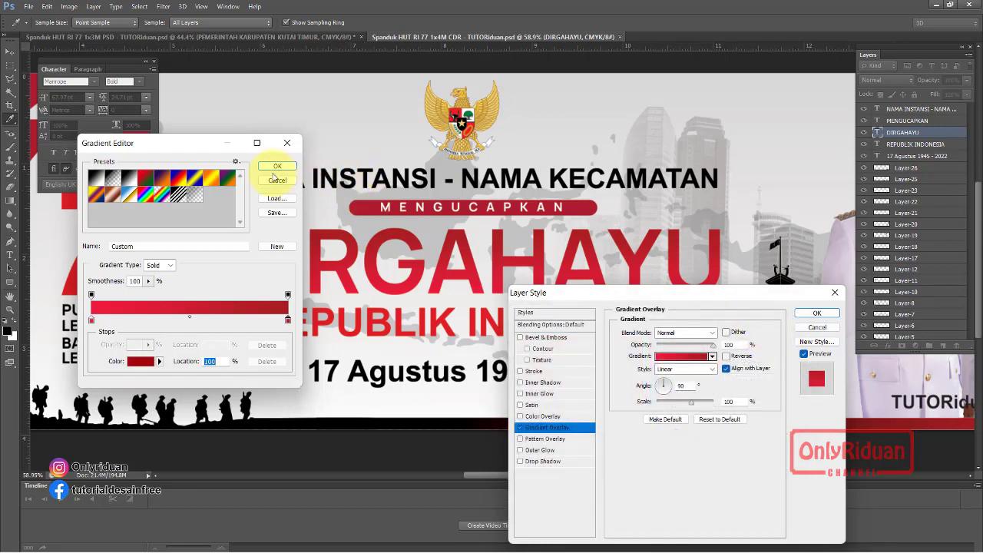
left_click(277, 168)
left_click(806, 315)
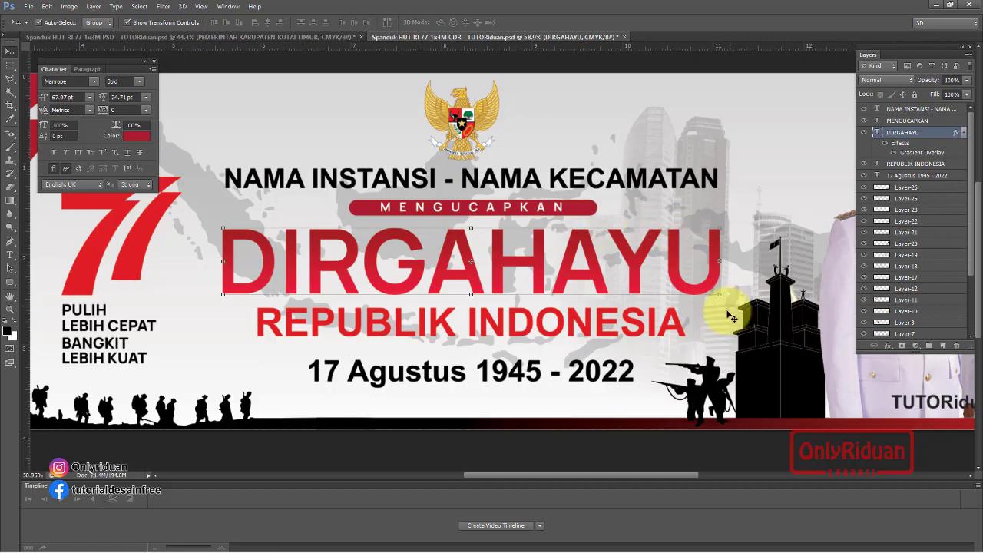
- Add an 11 px white Stroke to DIRGAHAYU
left_click(889, 347)
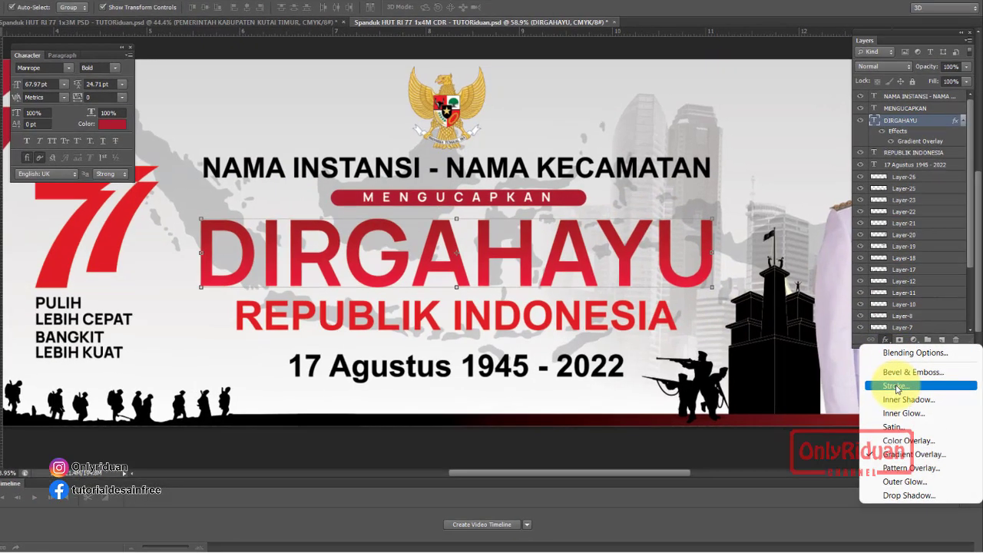
left_click(897, 386)
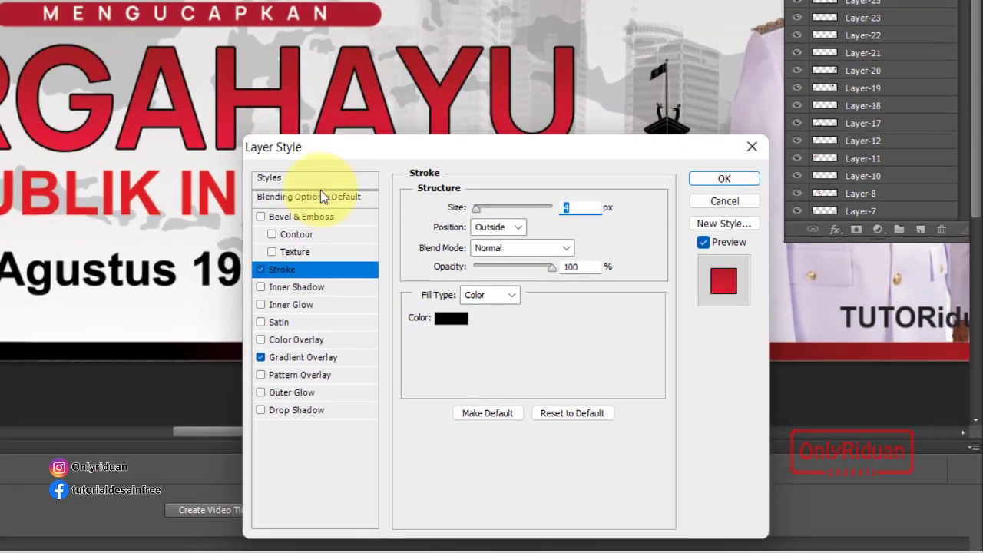
left_click(451, 317)
left_click_drag(331, 274, 244, 198)
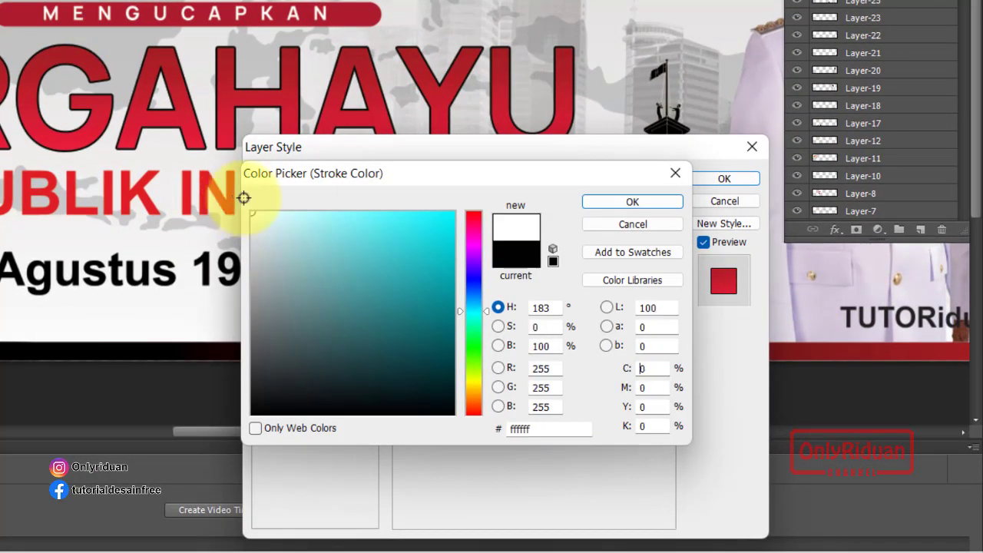
left_click(593, 202)
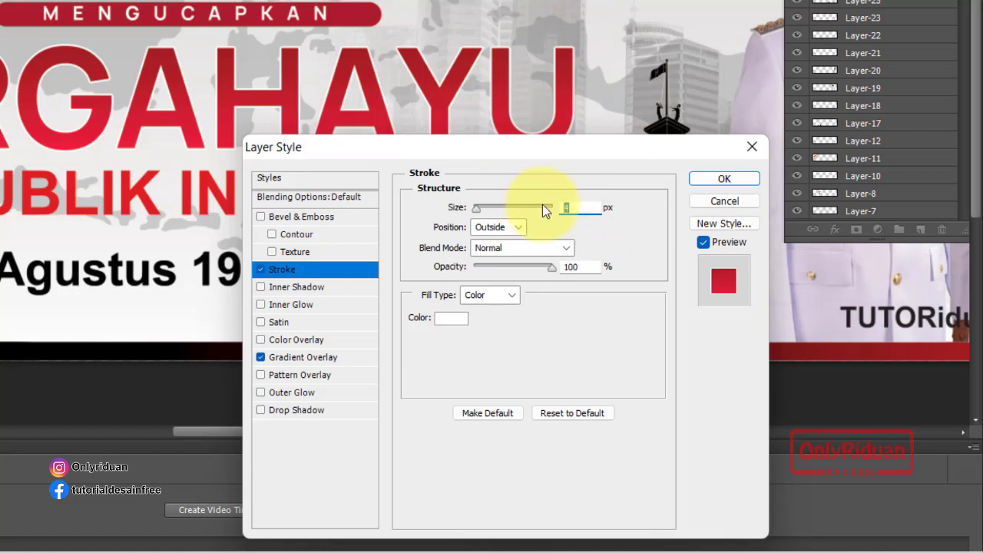
scroll(575, 210, "up", 7)
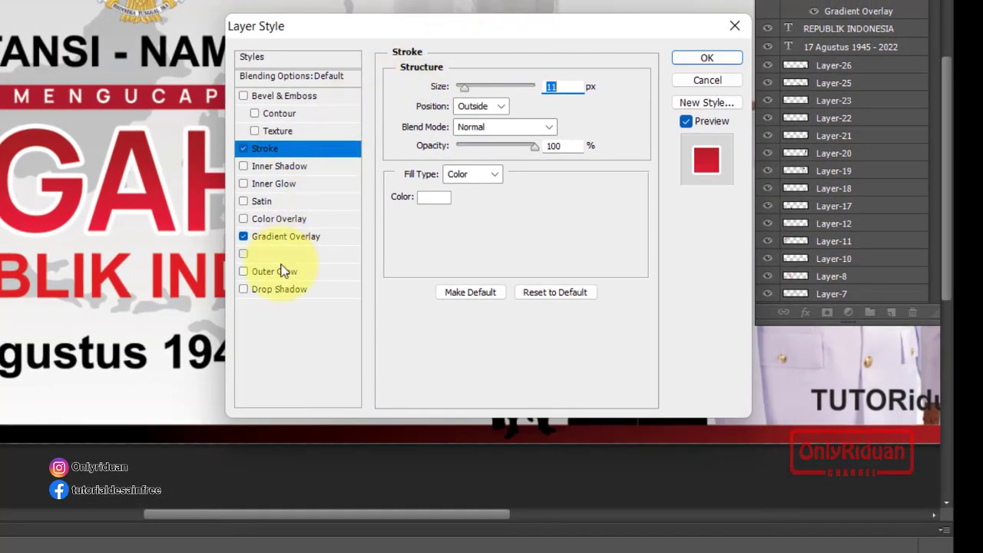
- Add a drop shadow at 135°, distance 22, spread 19, size 18 and apply the styles
left_click(265, 289)
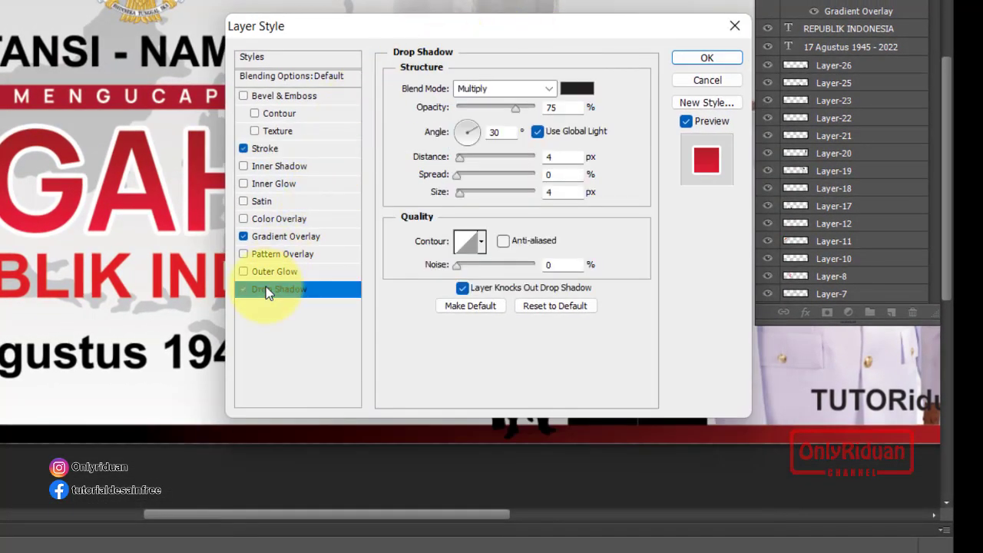
mouse_move(462, 158)
left_mouse_down()
mouse_move(474, 162)
mouse_move(473, 132)
mouse_move(452, 123)
left_mouse_up()
mouse_move(419, 30)
left_mouse_down()
mouse_move(525, 178)
mouse_move(547, 167)
left_mouse_up()
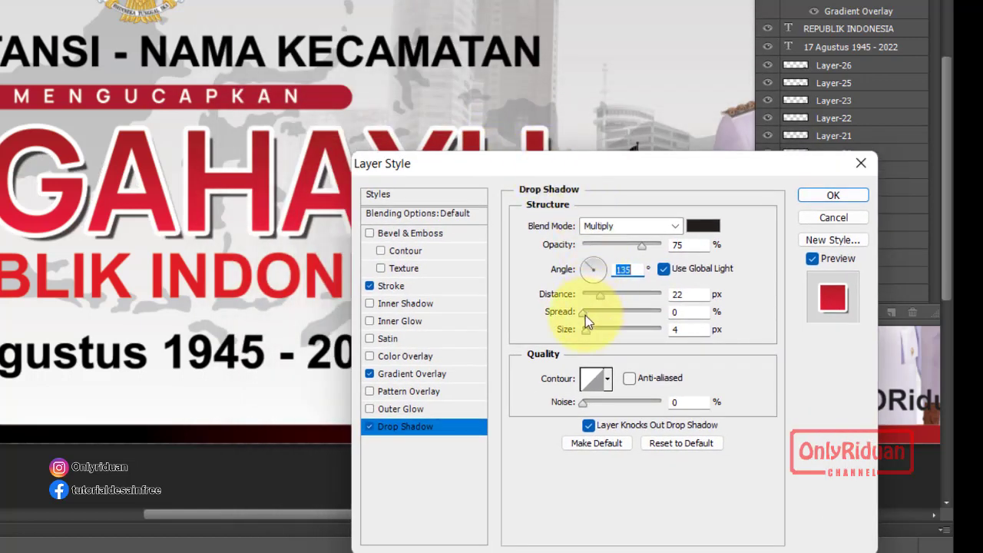
mouse_move(585, 315)
left_mouse_down()
mouse_move(599, 320)
mouse_move(593, 331)
left_mouse_up()
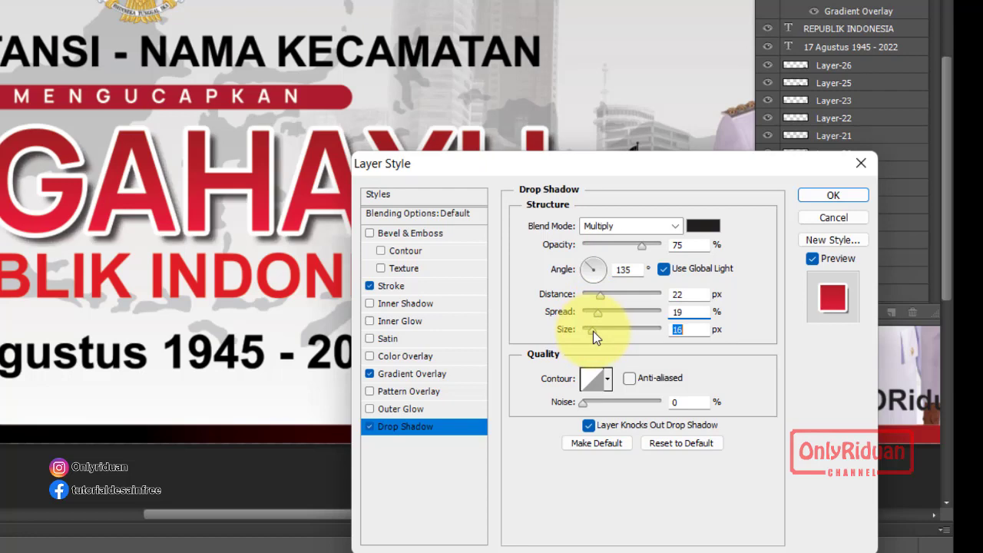
left_click(833, 195)
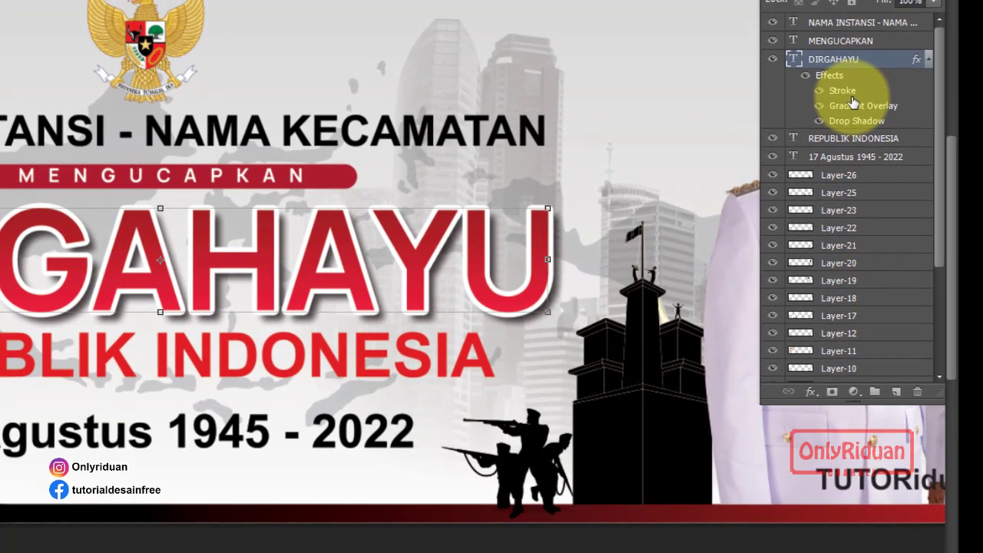
- Copy DIRGAHAYU's layer style and paste it onto REPUBLIK INDONESIA in the 1x4M banner
right_click(851, 98)
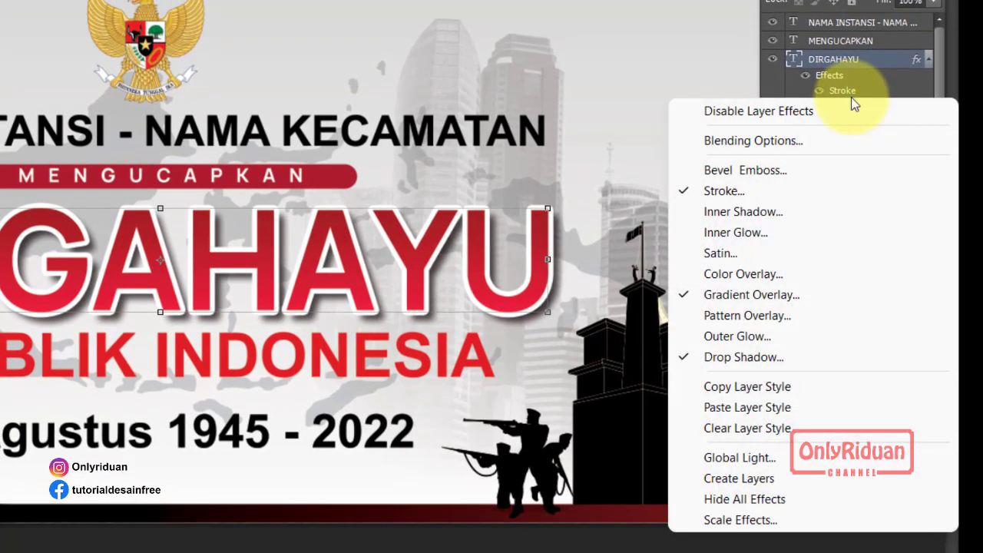
left_click(780, 386)
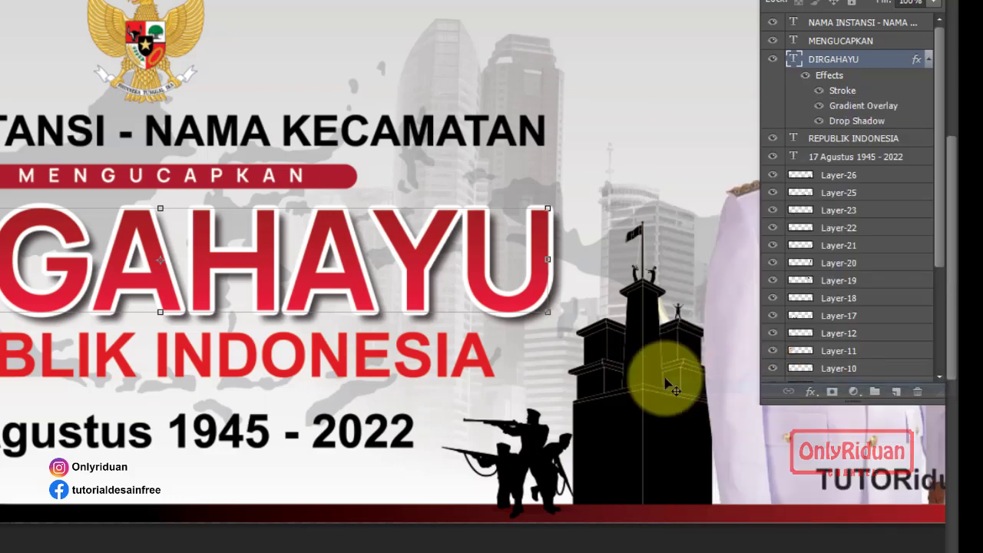
left_click(335, 370)
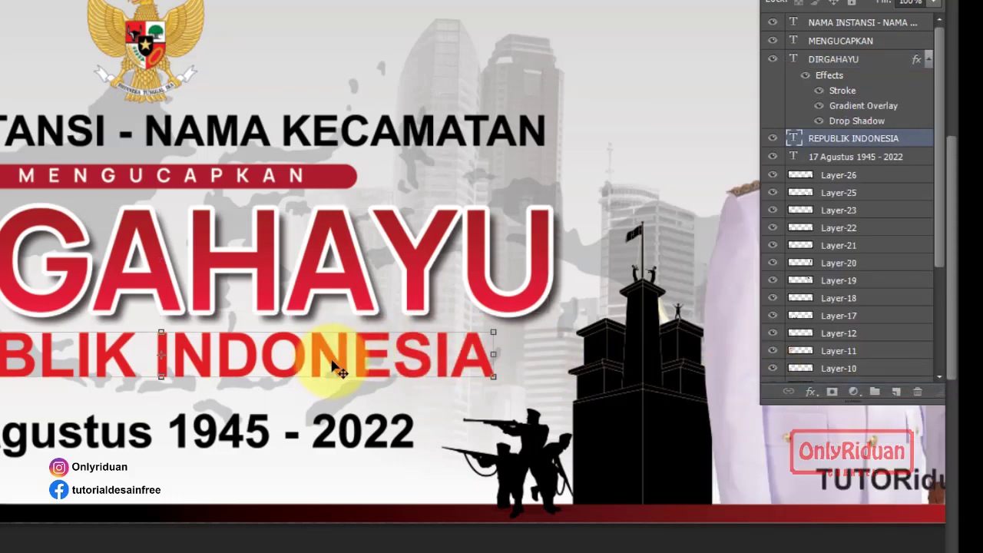
right_click(826, 138)
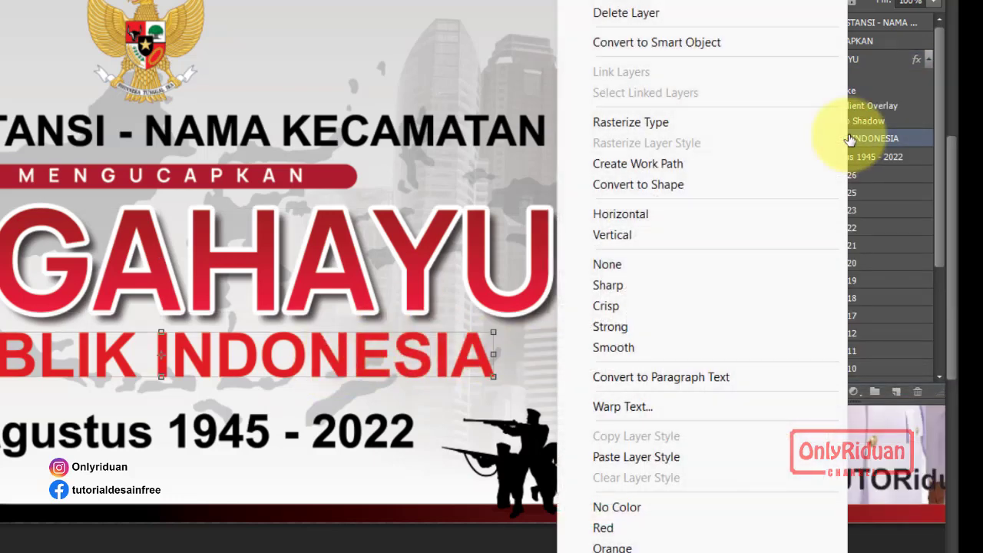
left_click(644, 456)
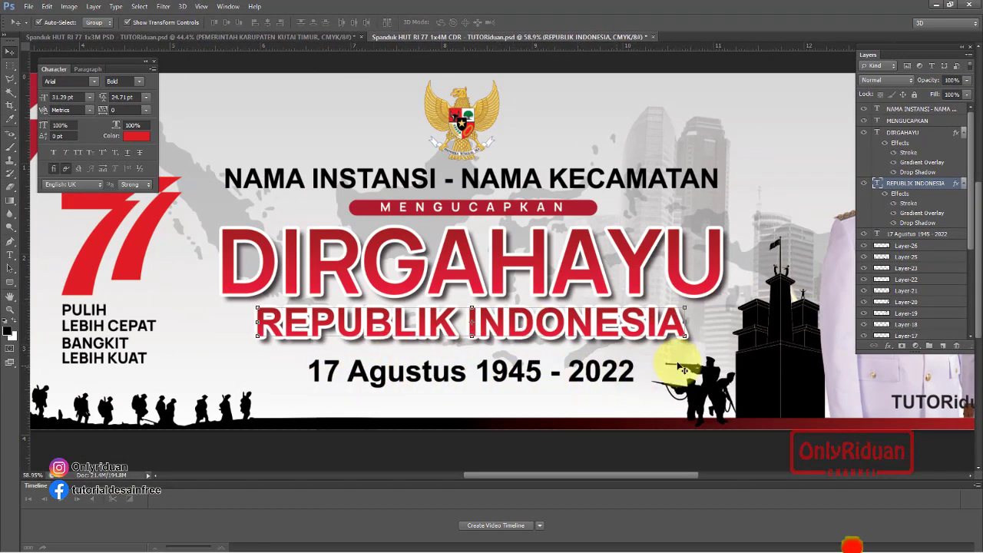
- Insert '17 Agustus' before 2022 so the date reads 17 Agustus 1945 - 17 Agustus 2022
left_click(915, 233)
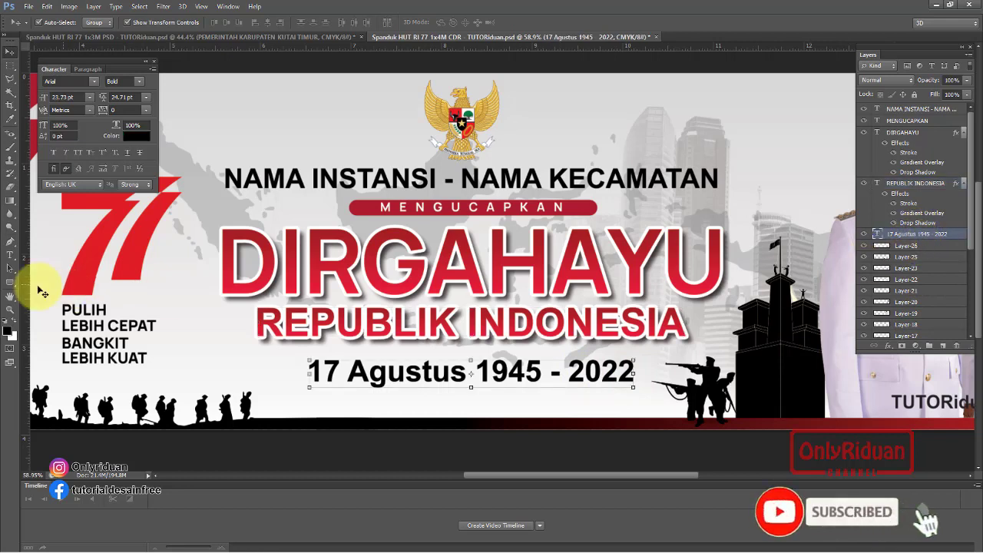
left_click(11, 254)
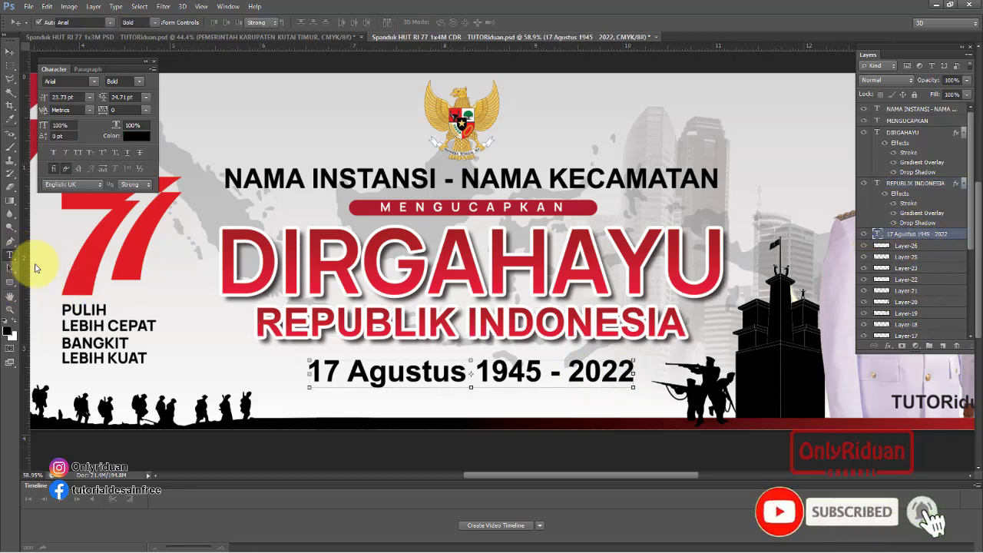
left_click(568, 372)
type("17 ")
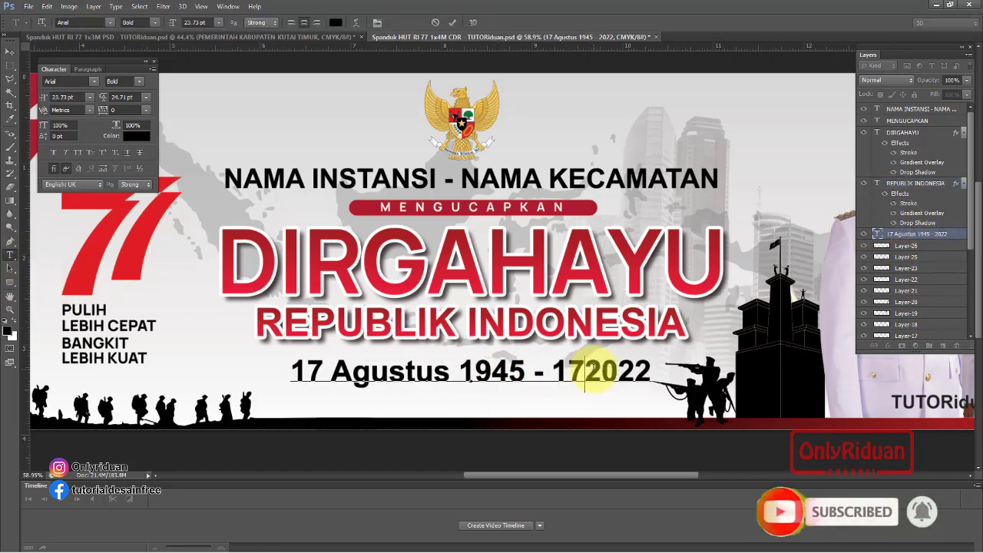
type("A")
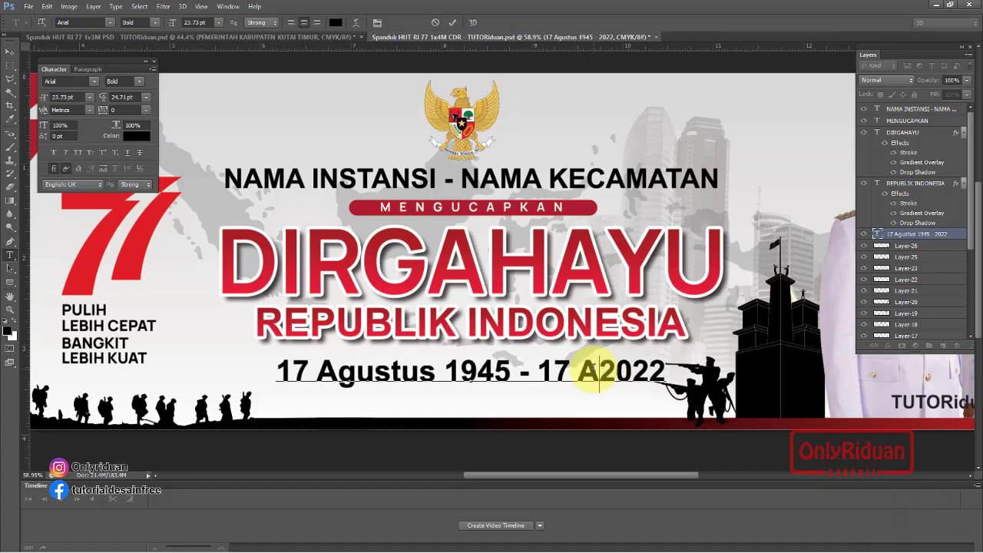
type("gustus")
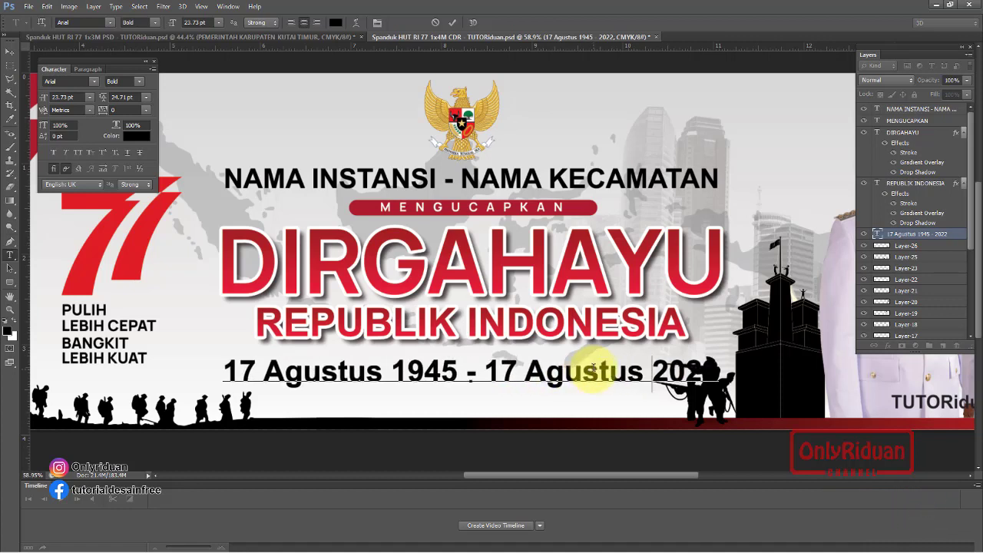
left_click(10, 51)
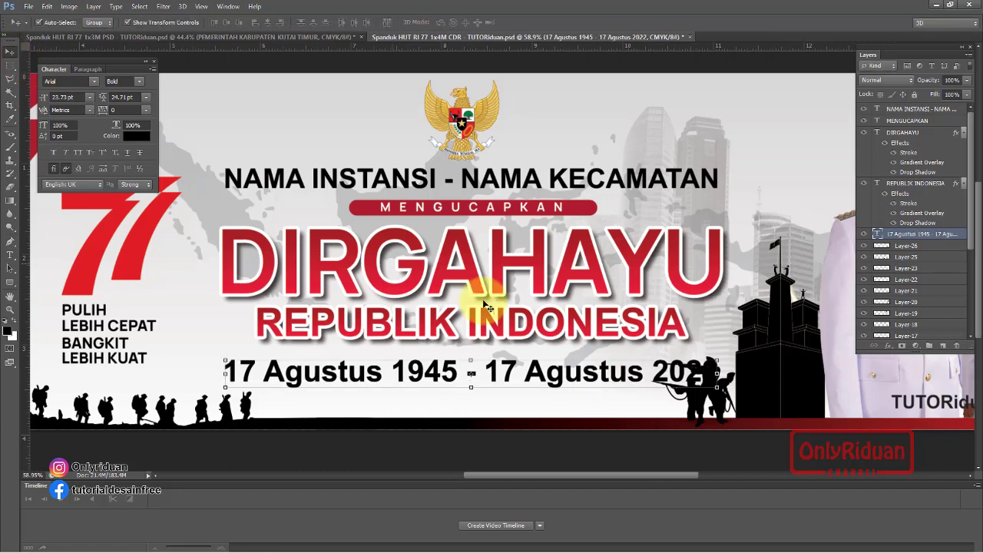
- Scale the date line down to 16.92 pt and centre it beneath REPUBLIK INDONESIA
left_click_drag(717, 387, 575, 371)
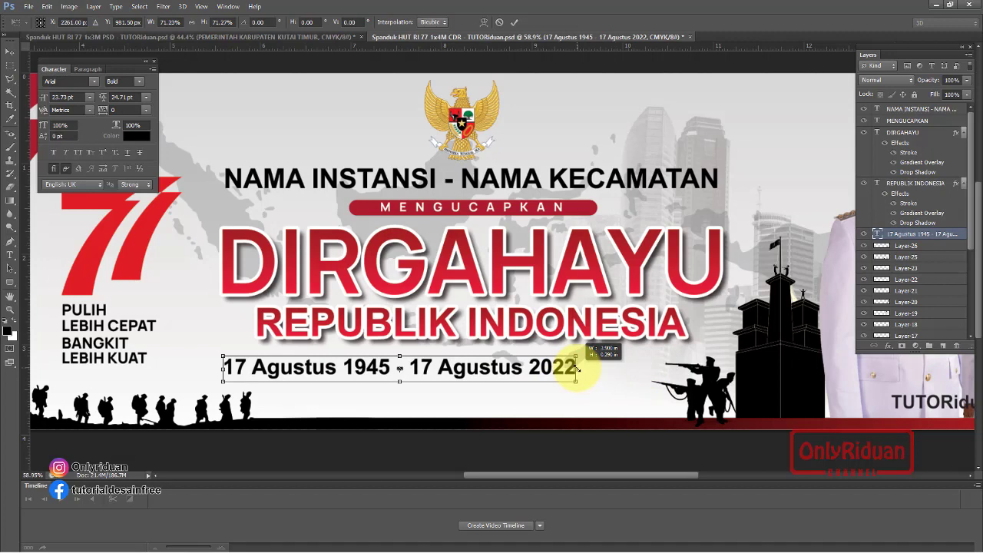
left_click(514, 21)
left_click_drag(451, 368, 522, 368)
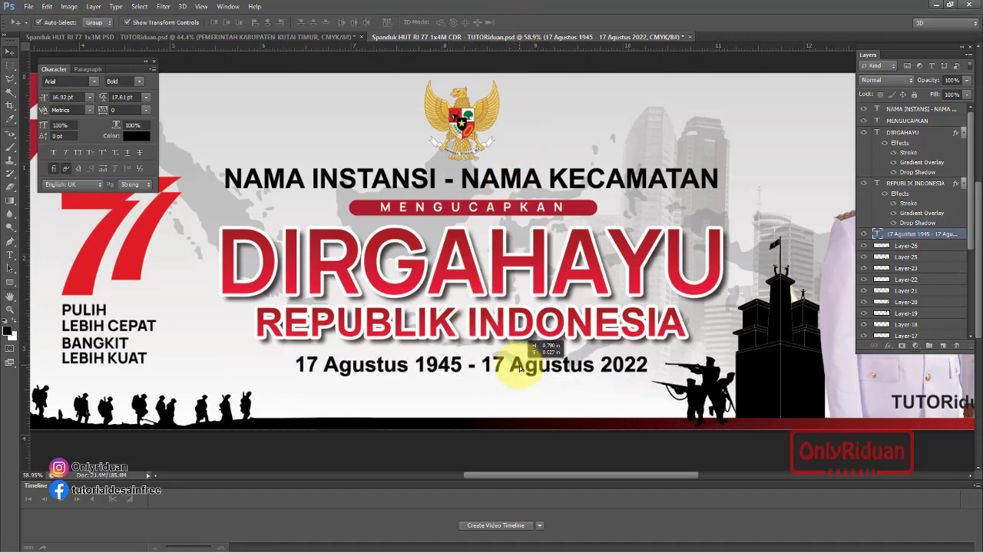
scroll(424, 278, "down", 2, "alt")
scroll(423, 278, "down", 2, "alt")
scroll(423, 278, "down", 1, "alt")
scroll(424, 277, "up", 3, "alt")
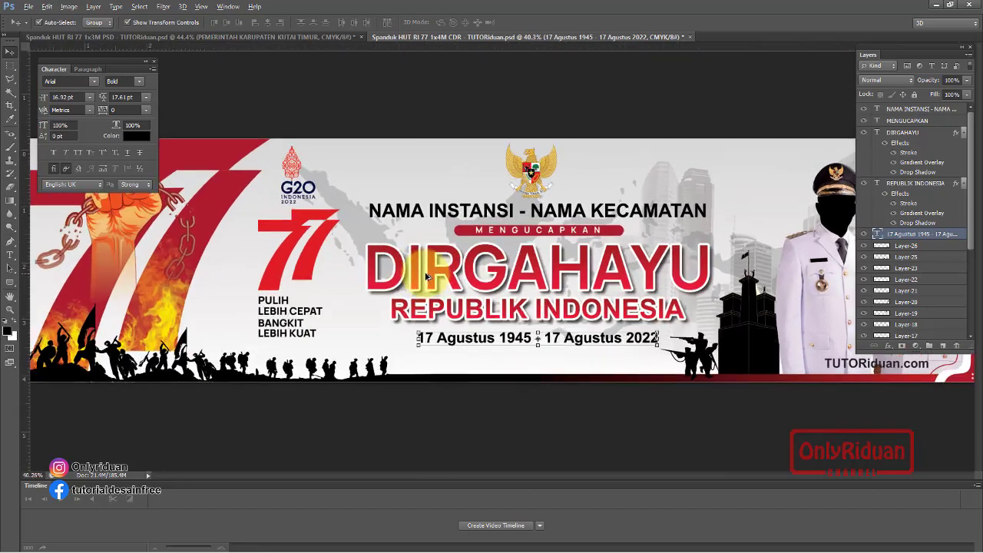
scroll(426, 277, "up", 1, "alt")
scroll(426, 276, "up", 1, "alt")
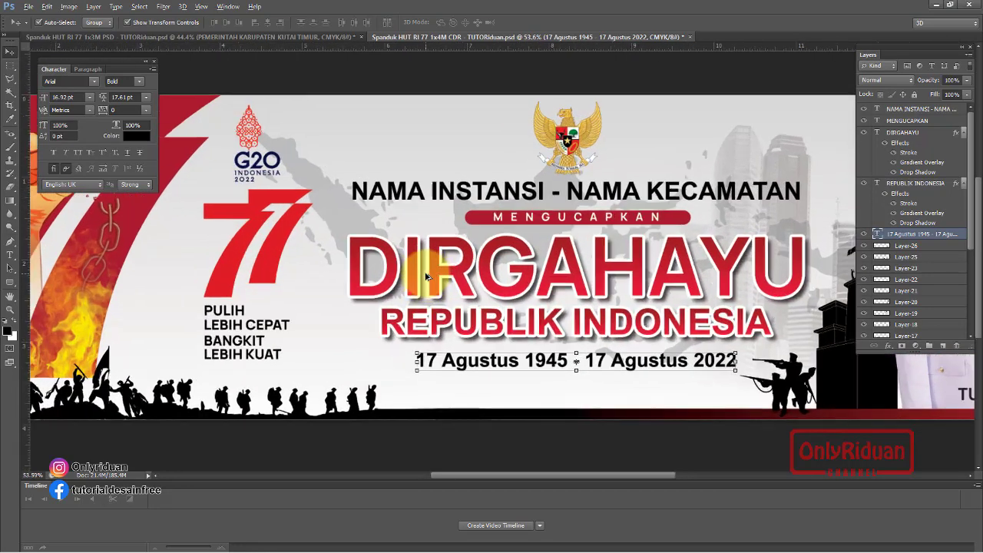
- Give Layer 8, the red 77 logo, a drop shadow with distance 10 and size 20
left_click(273, 260)
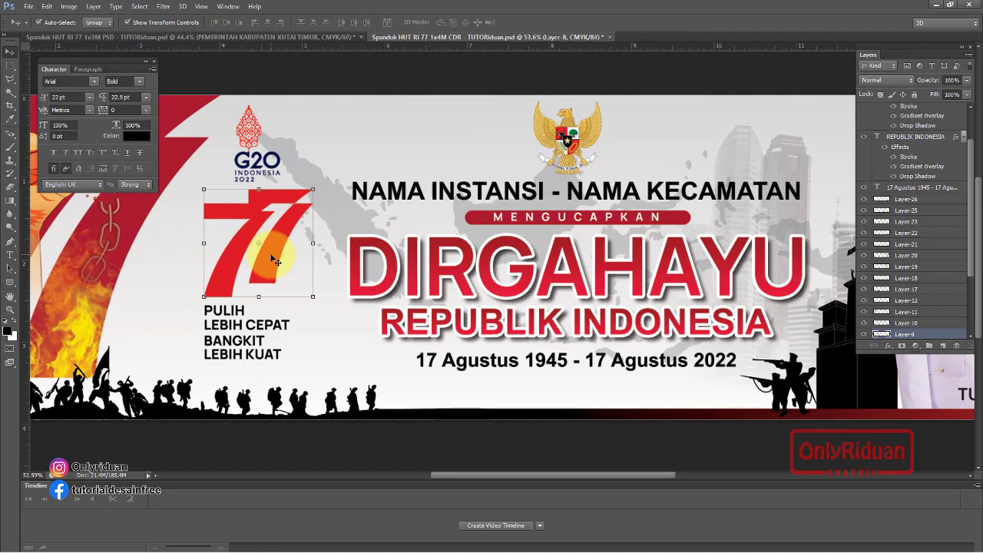
left_click(888, 347)
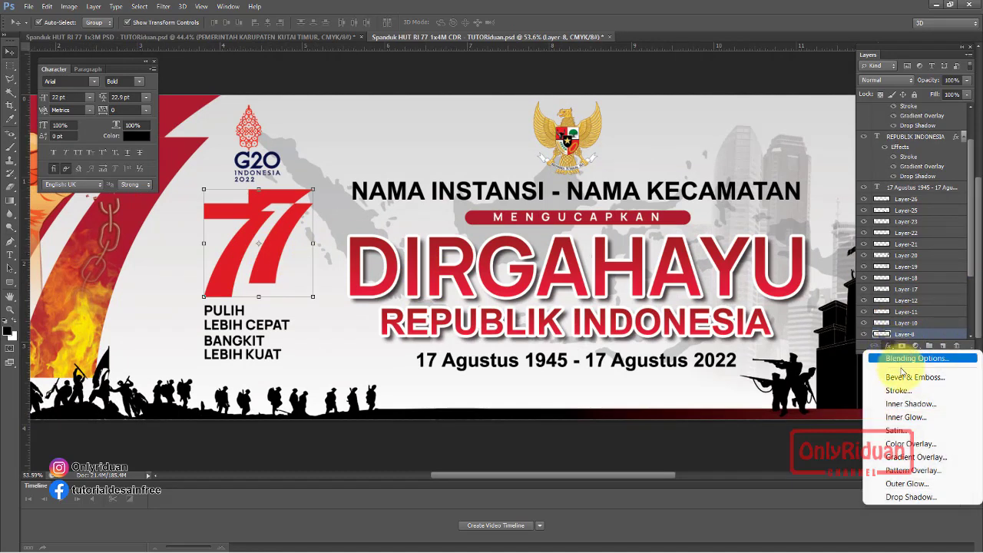
left_click(913, 497)
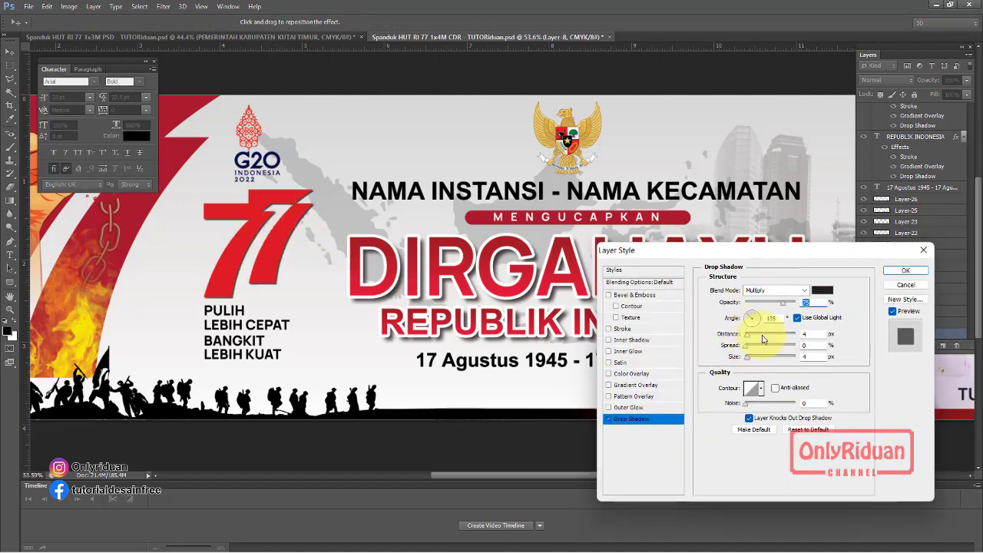
left_click_drag(748, 339, 754, 334)
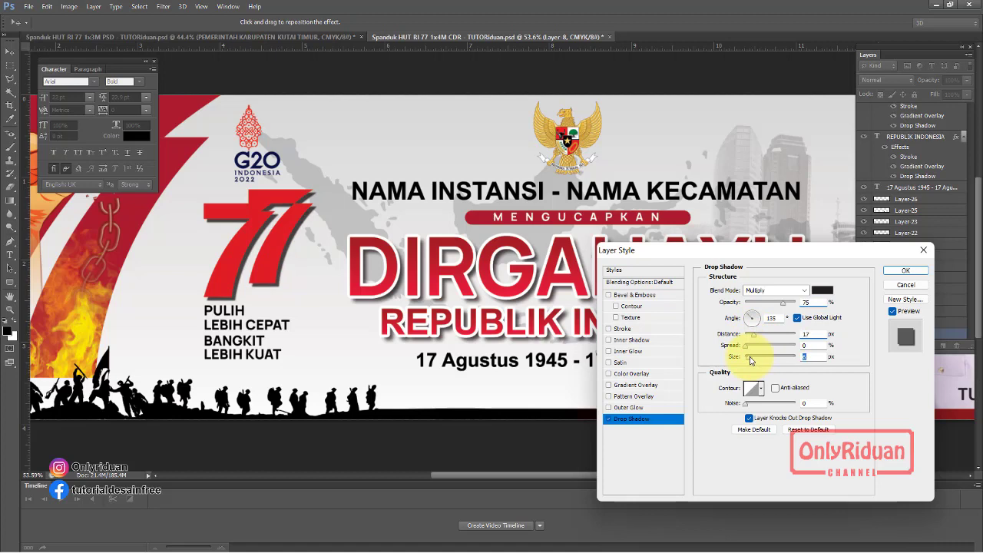
left_click_drag(750, 358, 754, 357)
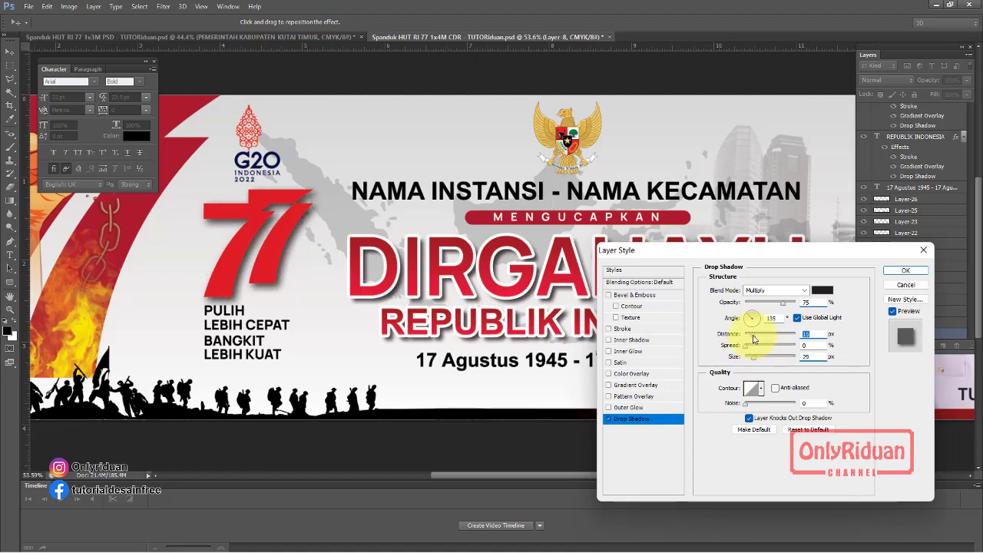
left_click_drag(753, 338, 750, 336)
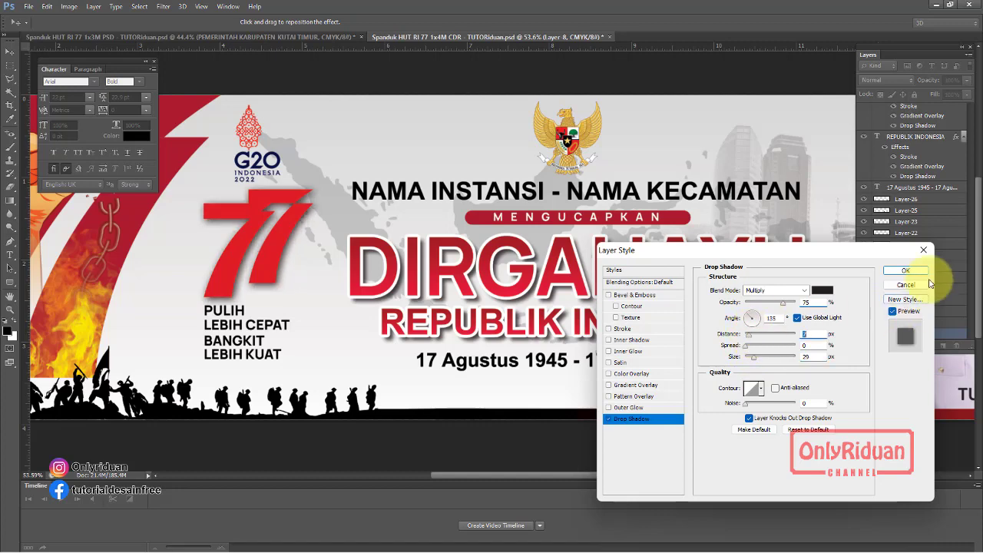
left_click(906, 270)
scroll(421, 215, "down", 2)
scroll(421, 215, "up", 1)
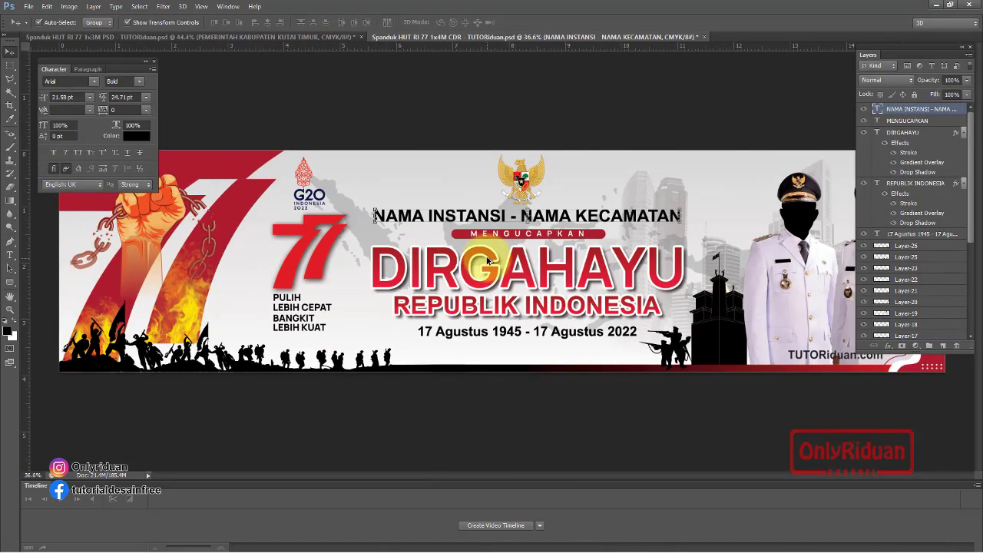
scroll(461, 231, "down", 2)
scroll(517, 264, "up", 1)
left_click(548, 245)
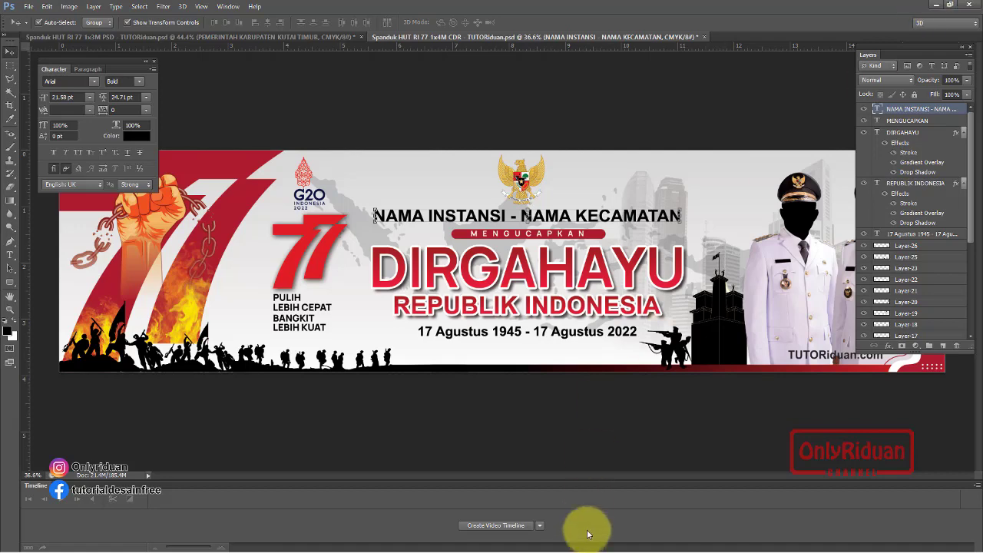
mouse_move(548, 538)
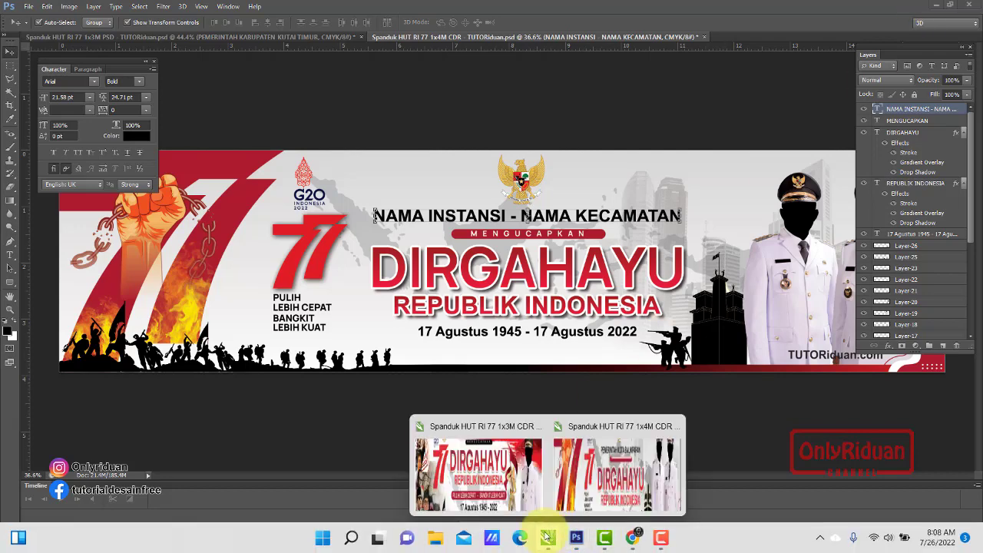
- Bring the CorelDRAW 1x3M banner to the front and marquee-select all its objects
left_click(516, 492)
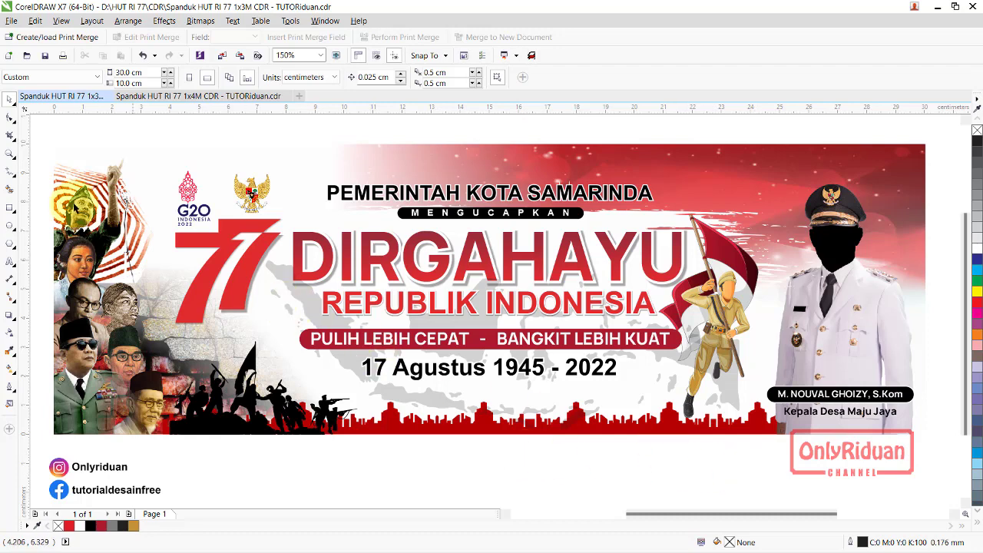
left_click_drag(45, 129, 921, 470)
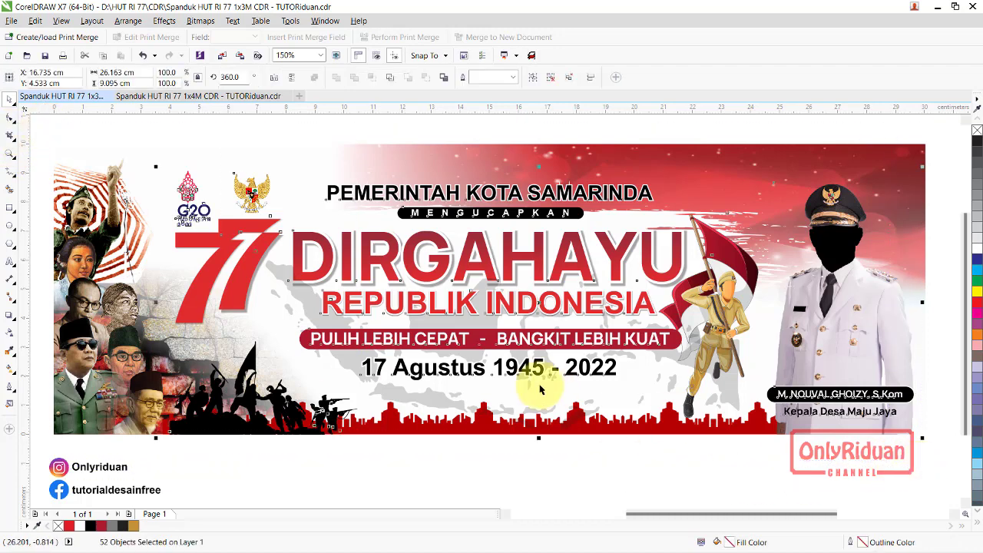
left_click(12, 21)
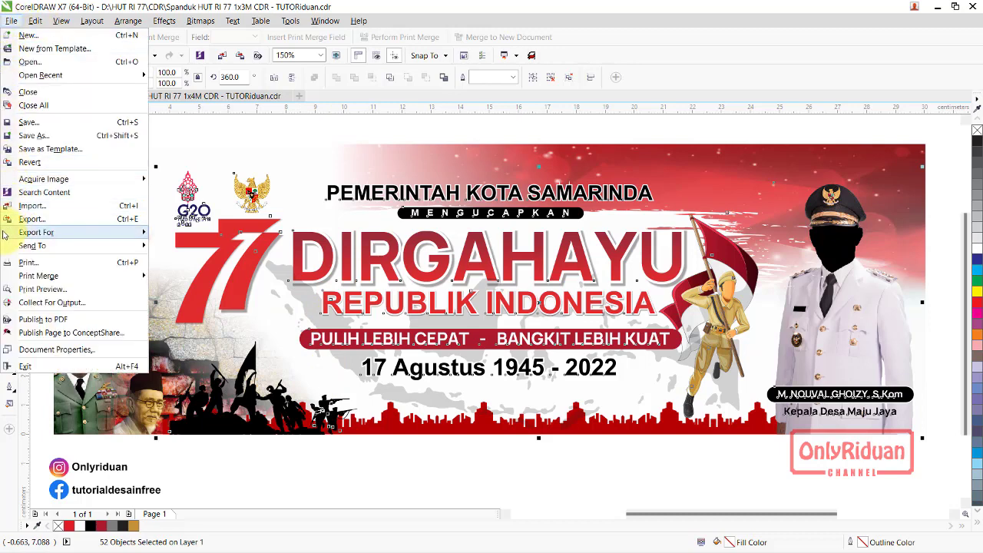
- Set up a JPG export of the banner into the HUT RI 77 > CETAK folder
left_click(30, 218)
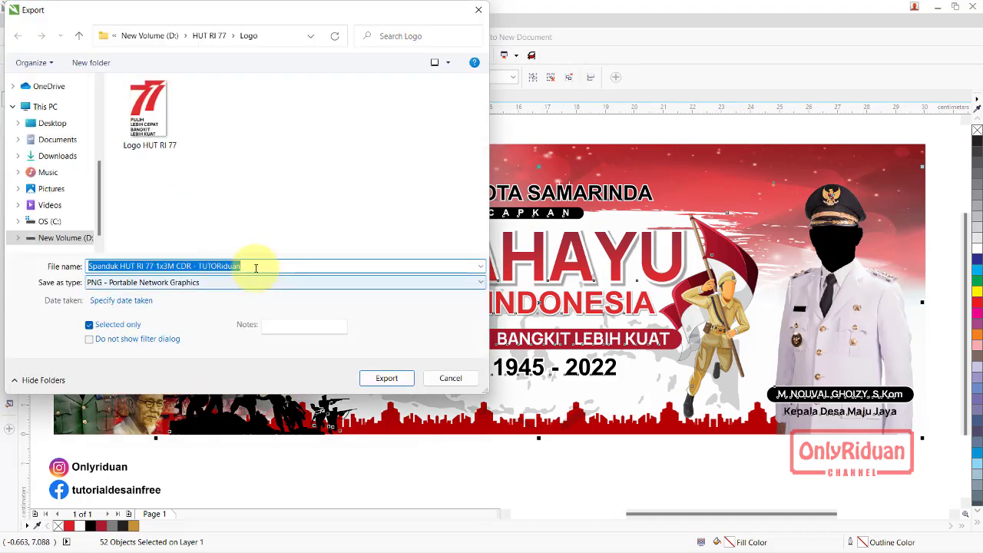
left_click(204, 36)
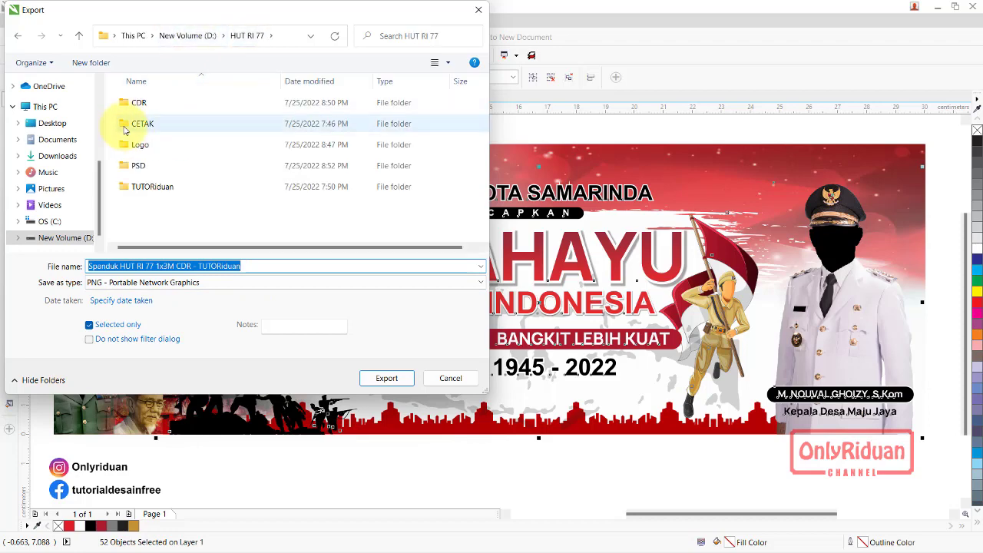
double_click(126, 129)
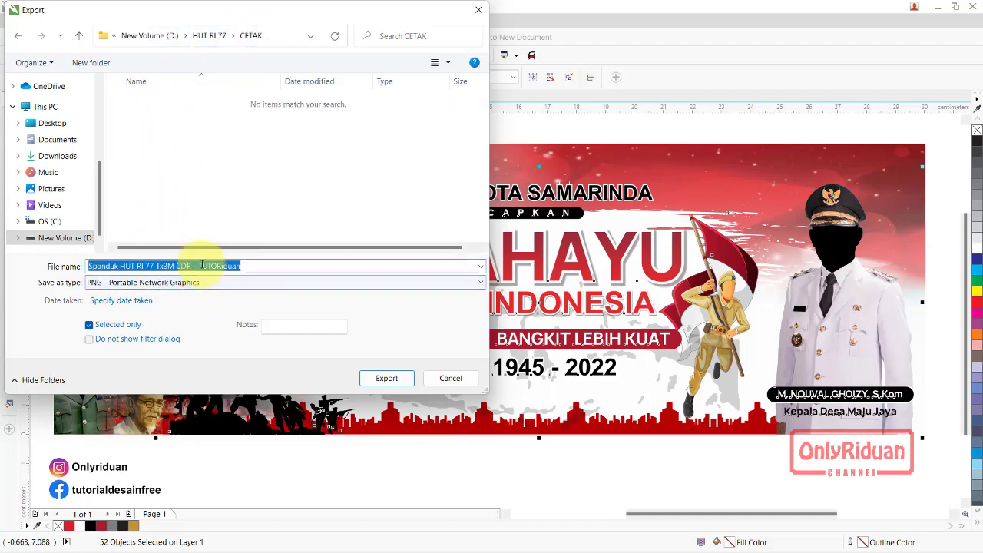
left_click(258, 282)
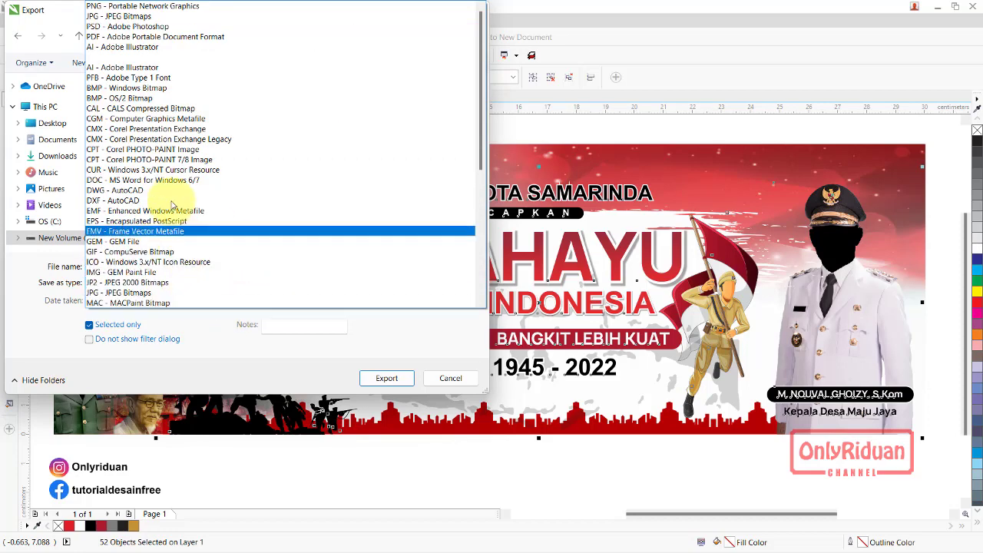
left_click(127, 16)
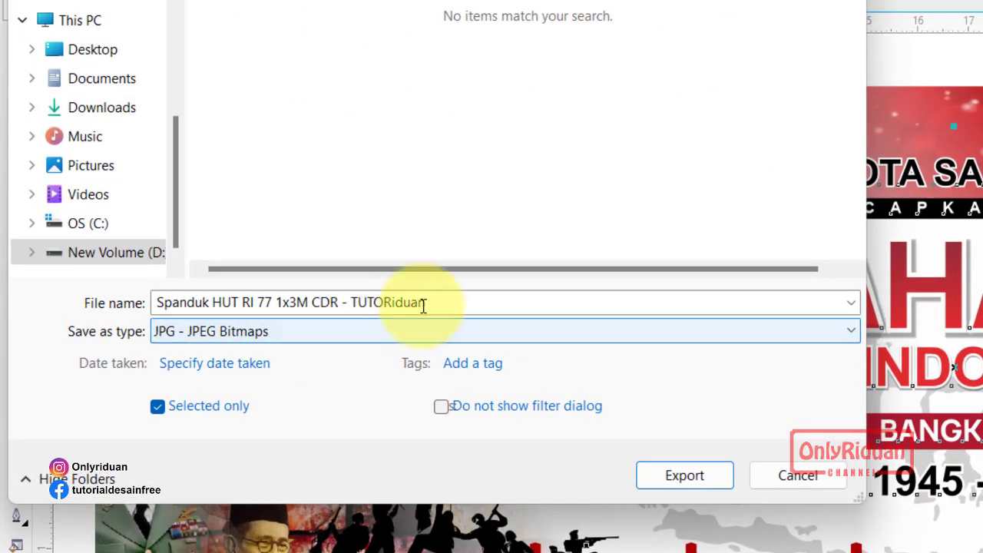
- Rename the export file to 'Spanduk HUT RI 77 1x3M MA'
left_click(423, 304)
left_click_drag(446, 301, 351, 301)
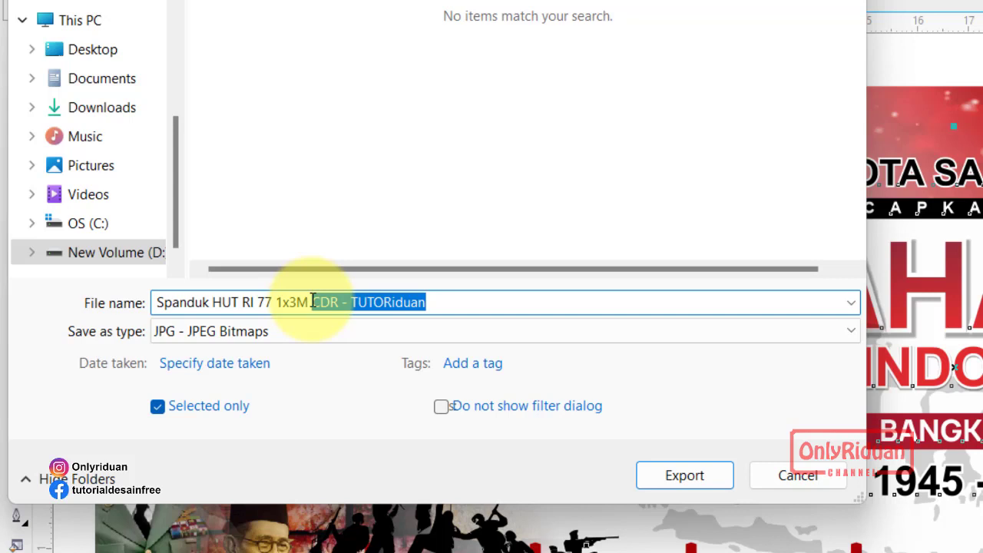
type("MA")
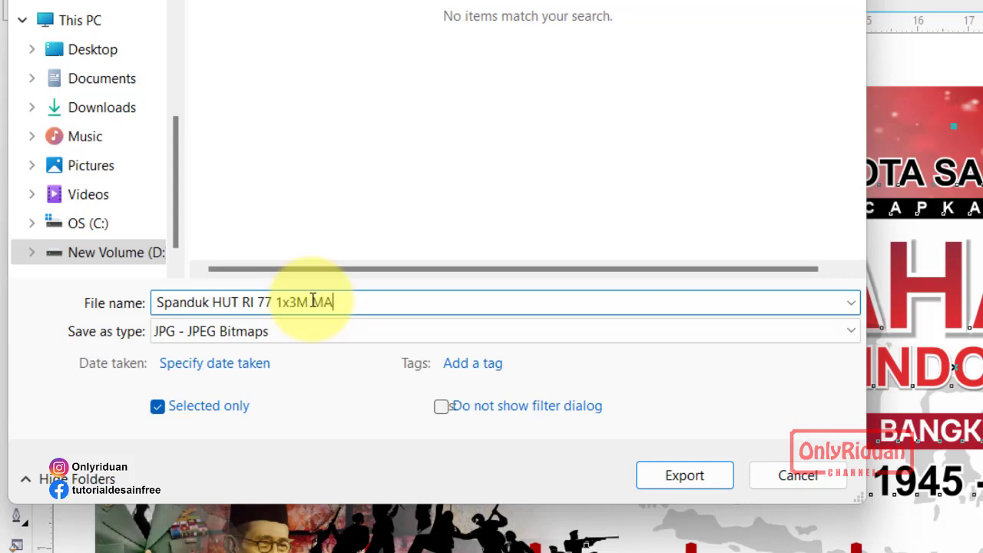
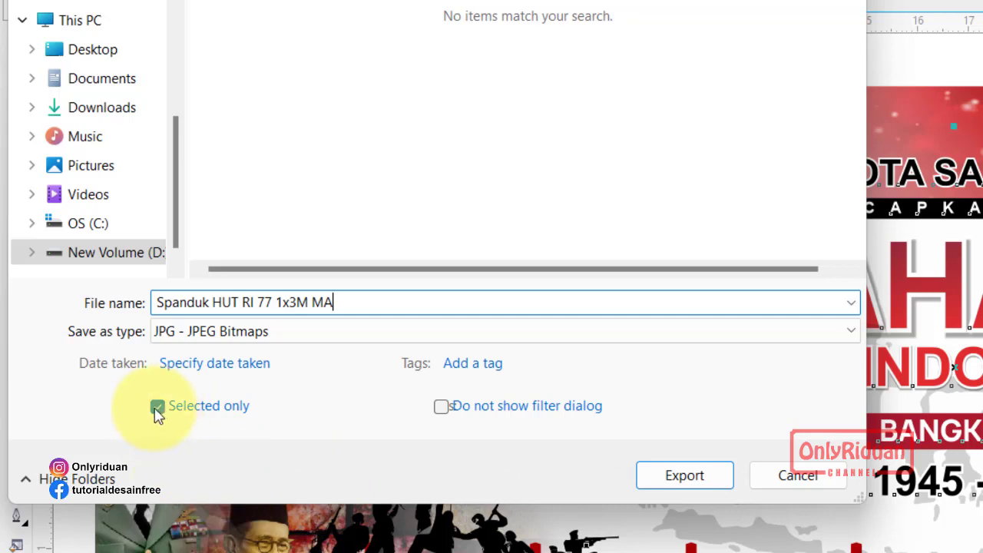
- Export the whole page, not just the selection, as JPEG 'Spanduk HUT RI 77 1x3M MA'
left_click(196, 413)
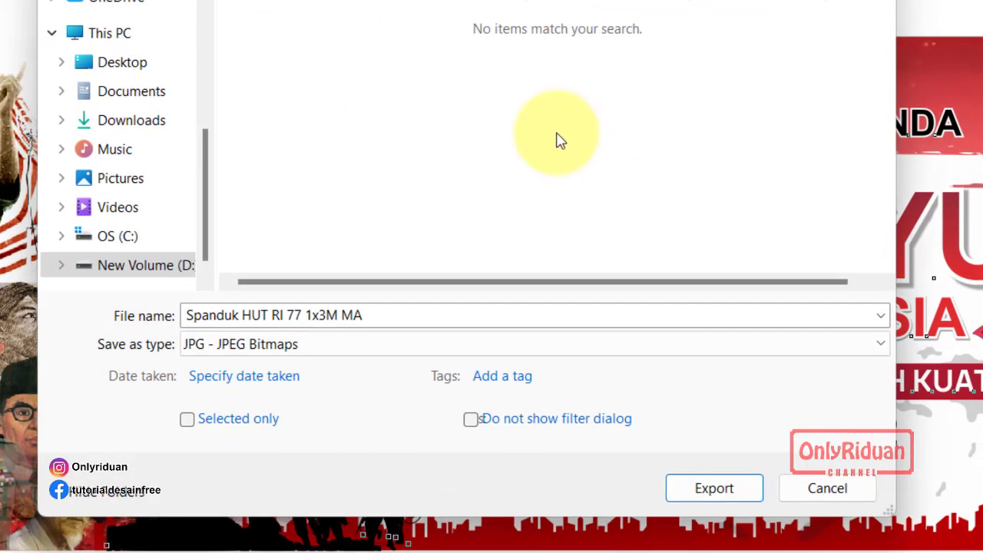
left_click(702, 492)
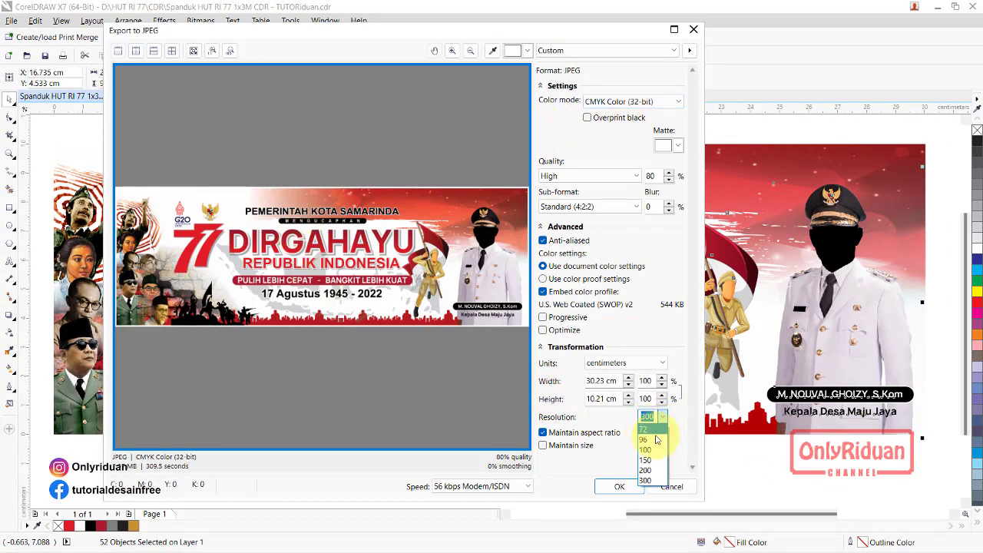
- Set the JPEG export to 100 dpi and 300 × 100 cm with aspect ratio unlocked
left_click(649, 450)
type("300")
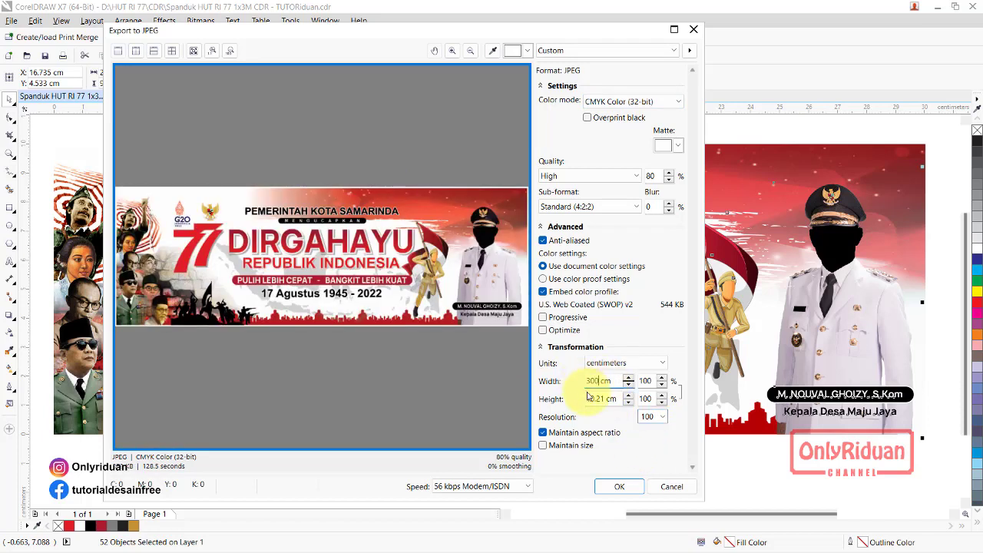
left_click(594, 400)
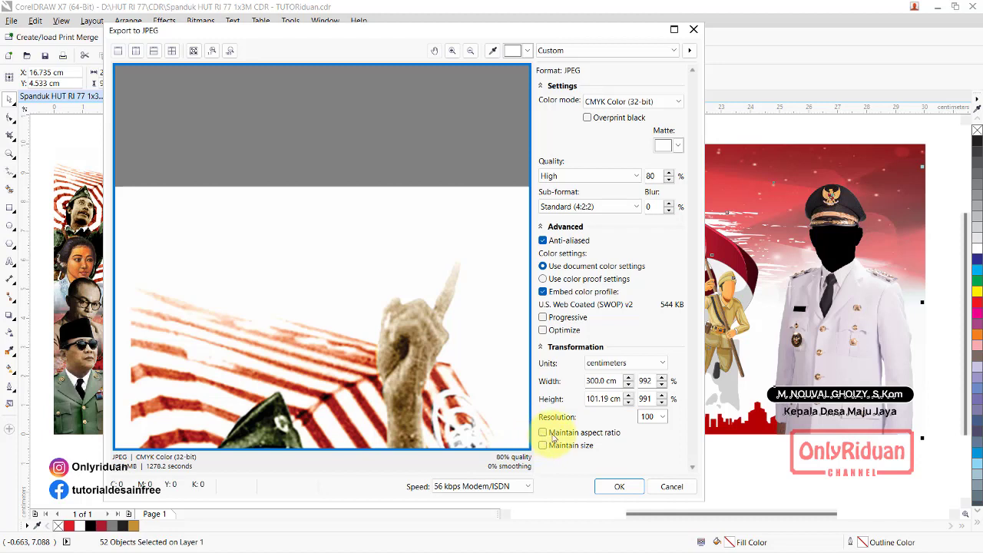
left_click_drag(610, 399, 572, 395)
type("100")
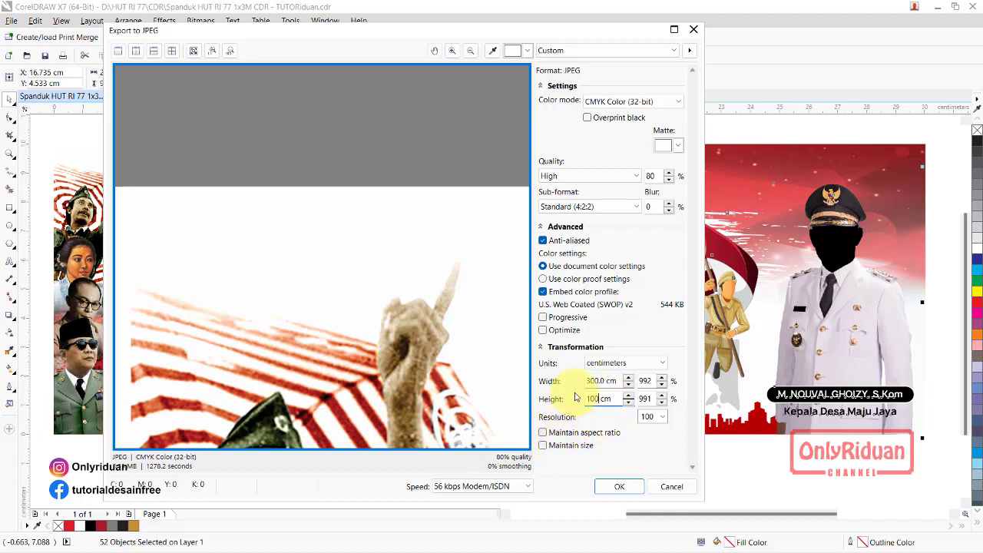
left_click(600, 382)
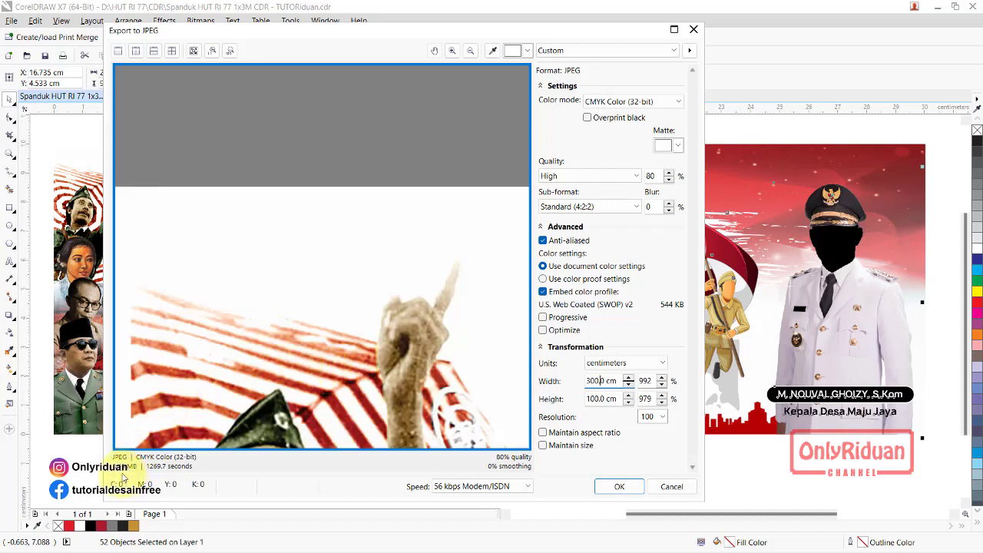
scroll(318, 380, "down", 2)
left_click_drag(318, 380, 306, 217)
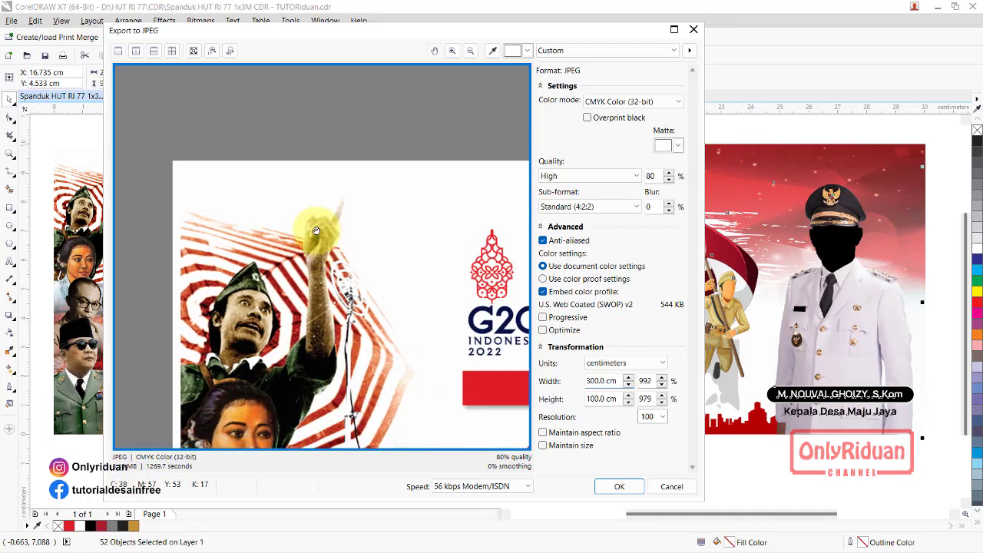
scroll(307, 217, "down", 1)
scroll(322, 230, "down", 1)
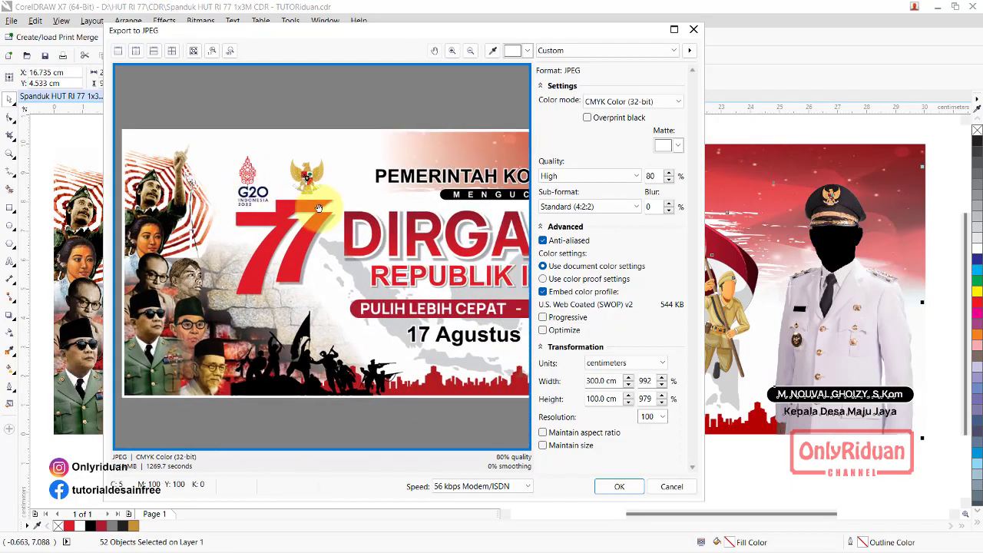
left_click_drag(387, 227, 251, 261)
scroll(251, 262, "down", 1)
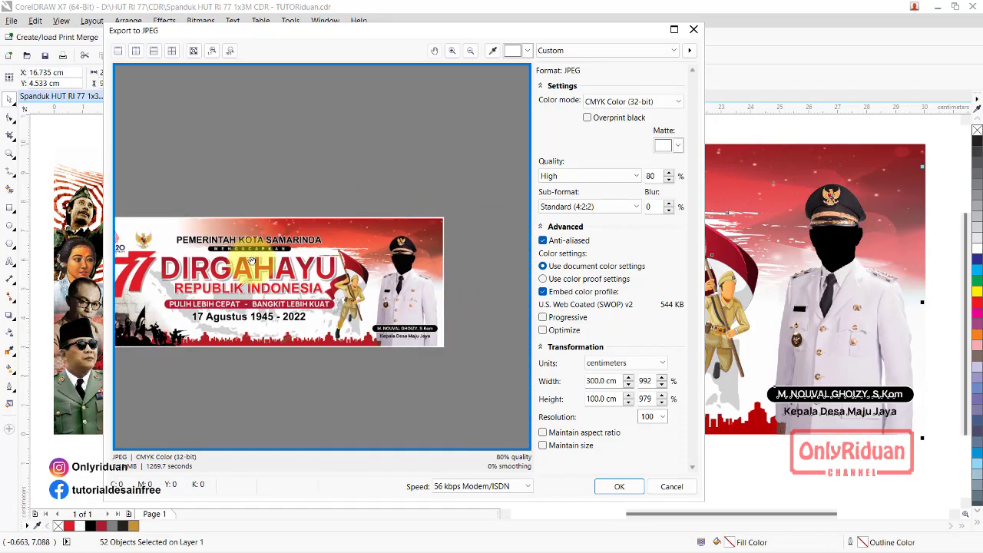
scroll(251, 261, "up", 2)
scroll(251, 262, "up", 1)
scroll(251, 261, "up", 1)
scroll(251, 261, "down", 2)
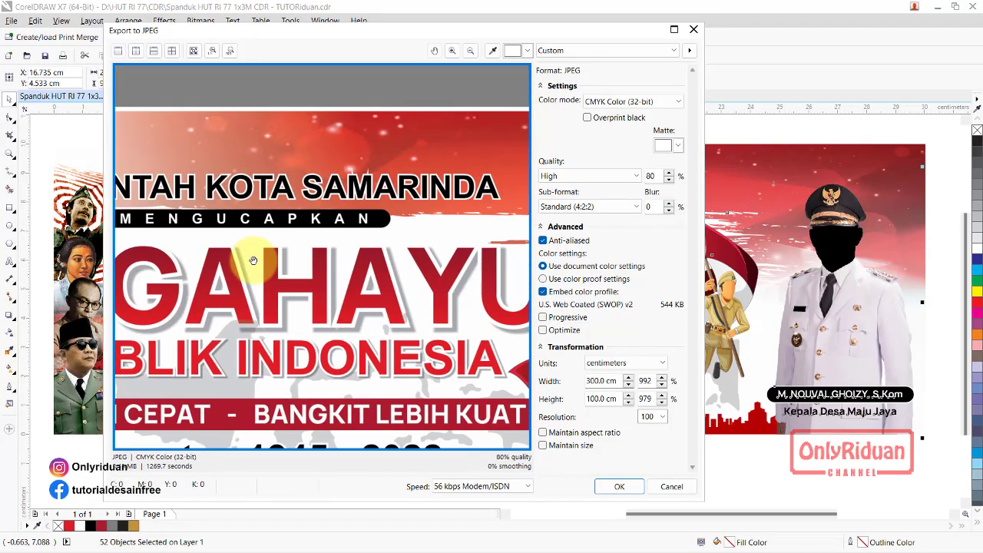
scroll(253, 261, "down", 1)
scroll(252, 261, "down", 1)
scroll(255, 230, "up", 1)
scroll(391, 249, "up", 1)
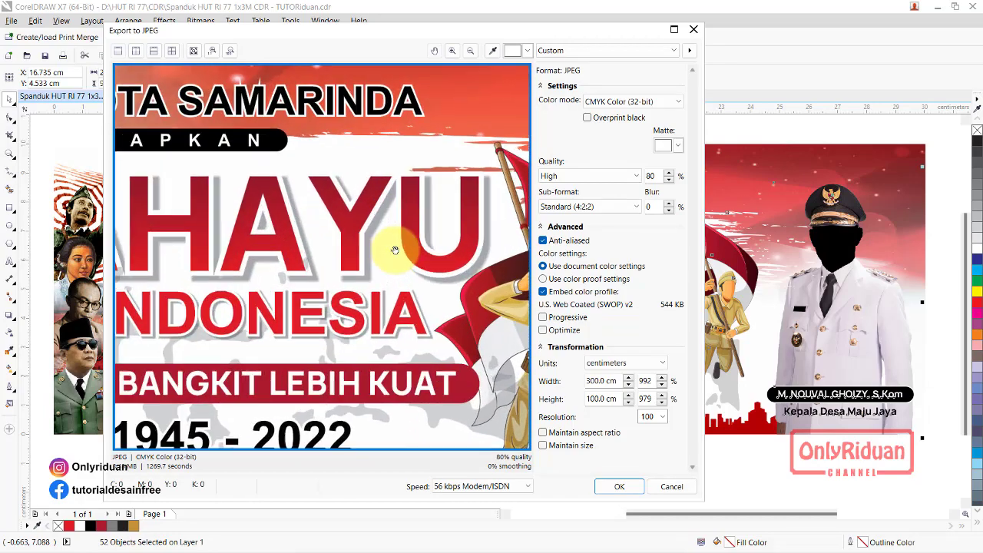
scroll(398, 265, "up", 1)
scroll(275, 256, "down", 1)
scroll(274, 256, "up", 1)
scroll(274, 256, "down", 1)
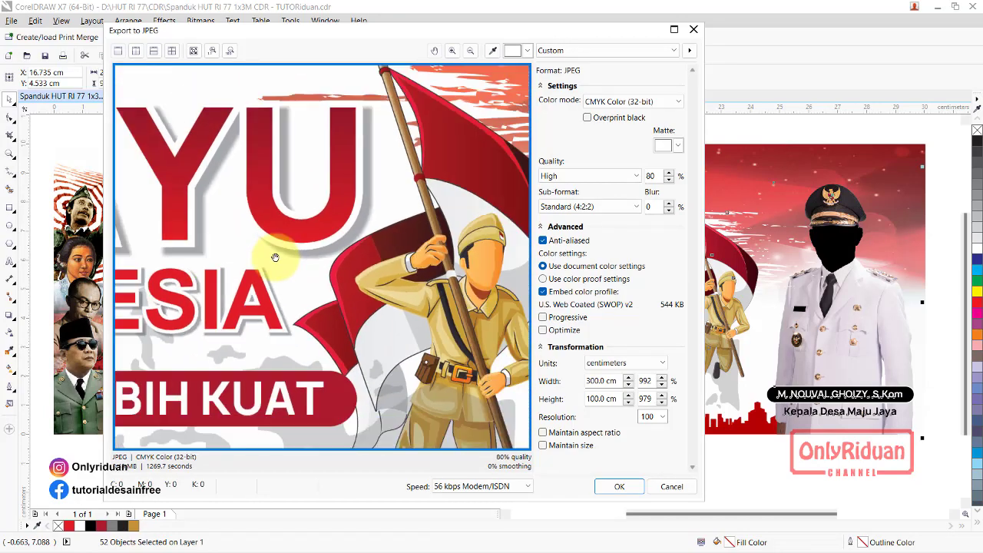
scroll(275, 257, "down", 1)
scroll(275, 257, "down", 1)
scroll(434, 253, "up", 2)
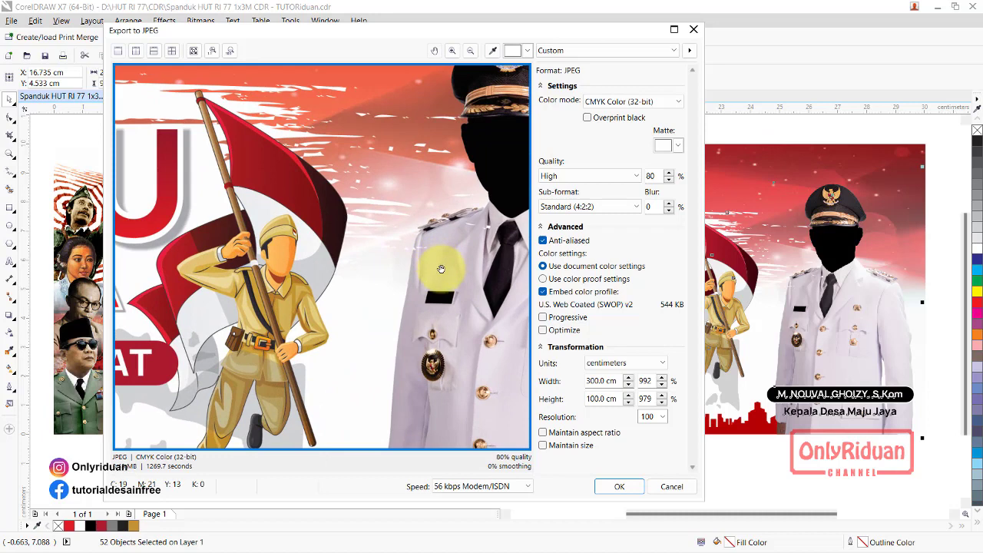
scroll(441, 268, "up", 2)
scroll(441, 268, "up", 1)
scroll(308, 253, "up", 1)
scroll(229, 250, "up", 1)
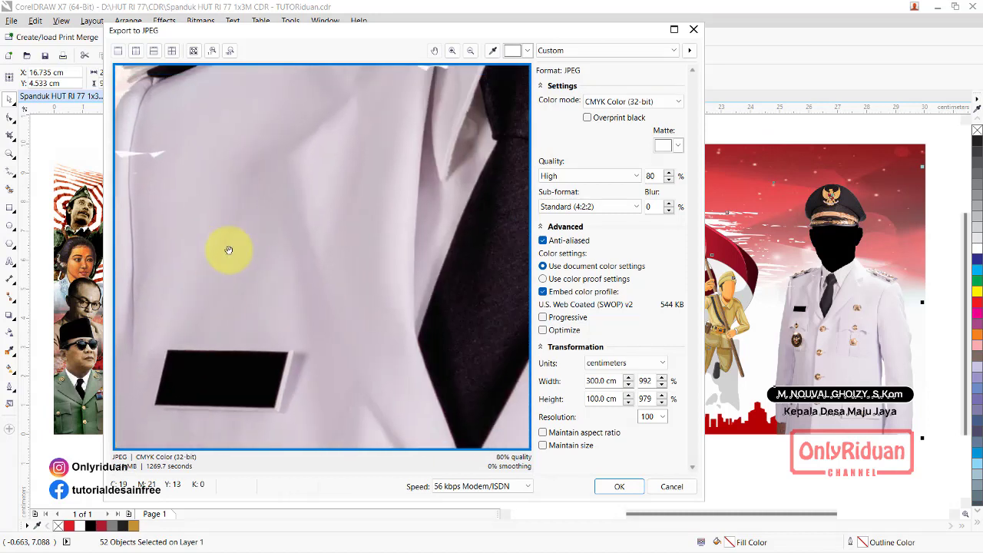
scroll(229, 250, "down", 1)
scroll(229, 248, "down", 1)
scroll(229, 240, "down", 1)
scroll(282, 271, "up", 1)
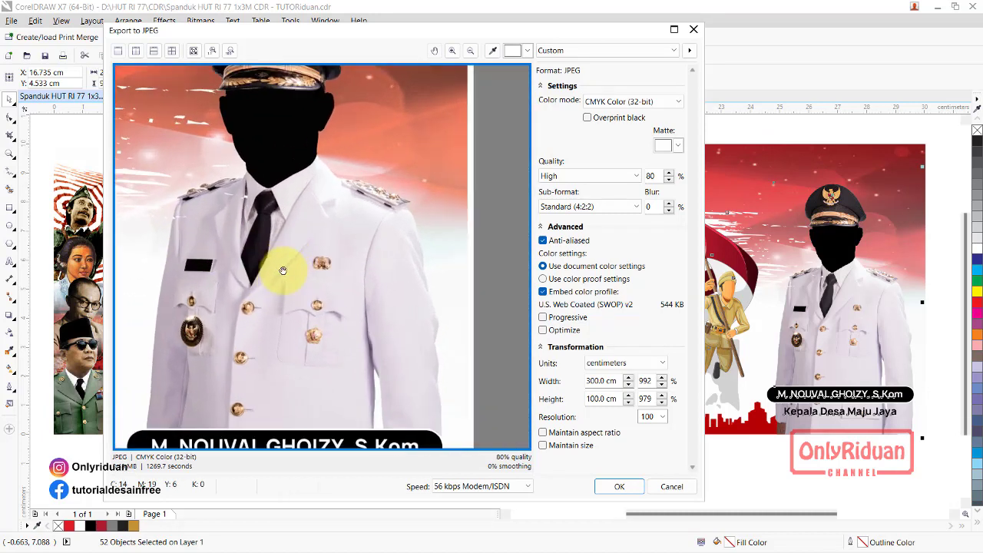
scroll(282, 270, "up", 1)
scroll(285, 269, "up", 1)
scroll(287, 269, "down", 1)
scroll(427, 323, "up", 1)
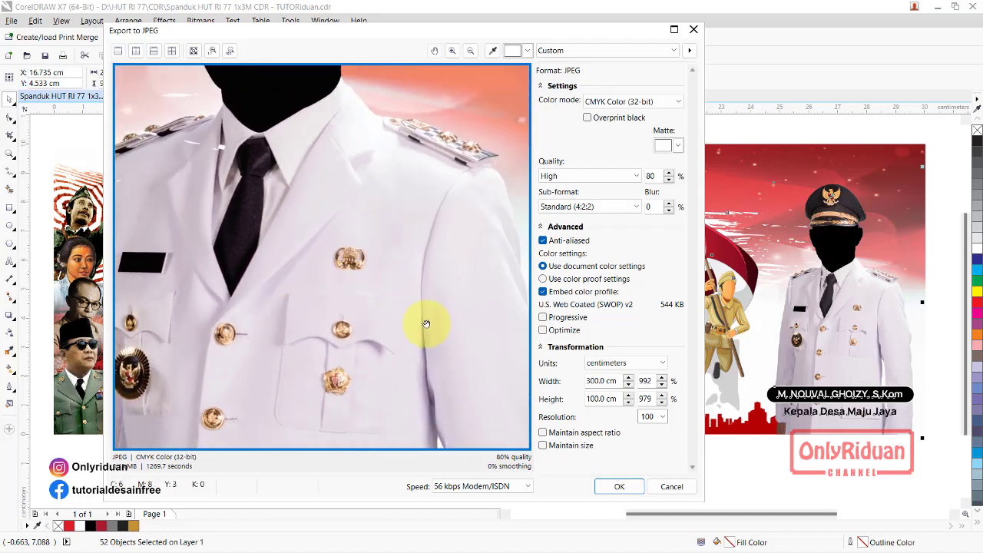
- Write the 1x3M JPEG, then select all objects on the 1x4M Balikpapan banner
left_click(621, 488)
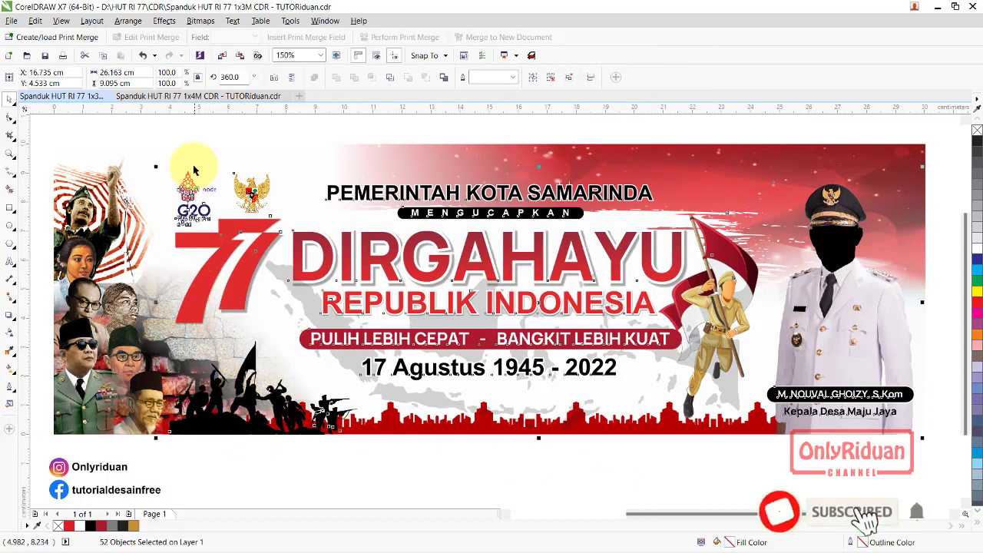
left_click(197, 96)
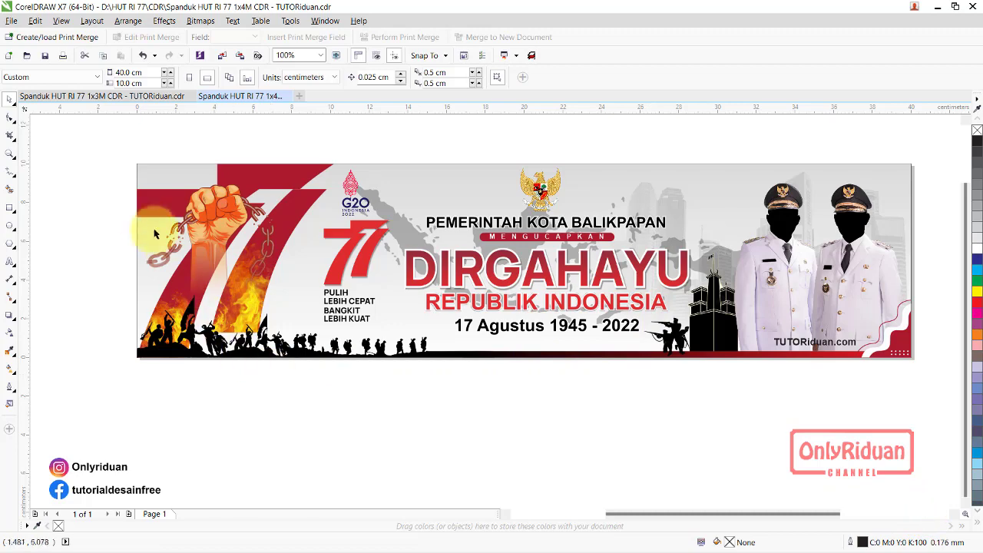
left_click_drag(119, 150, 872, 382)
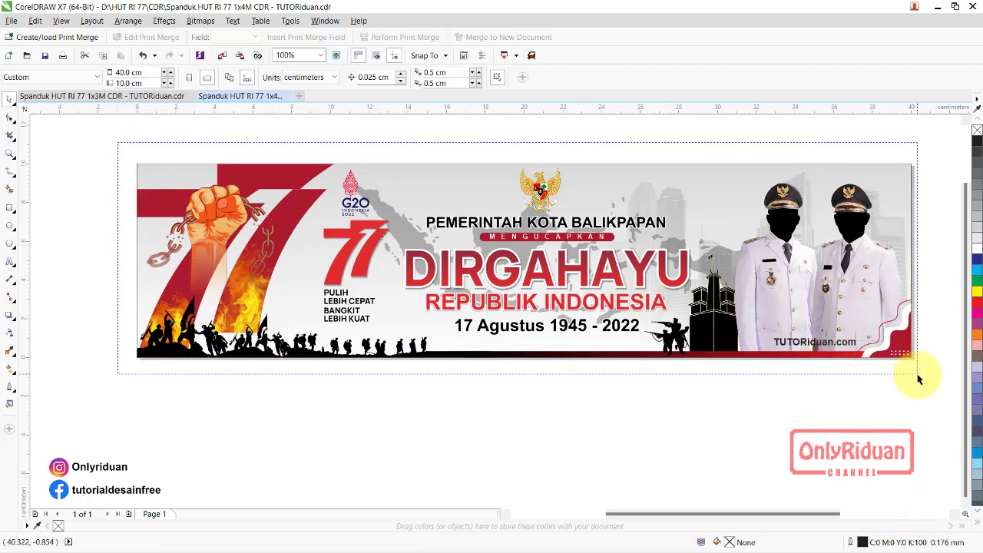
- Export the Balikpapan banner as JPEG named 'Spanduk HUT RI 77 1x4M MA' in CETAK
left_click(11, 21)
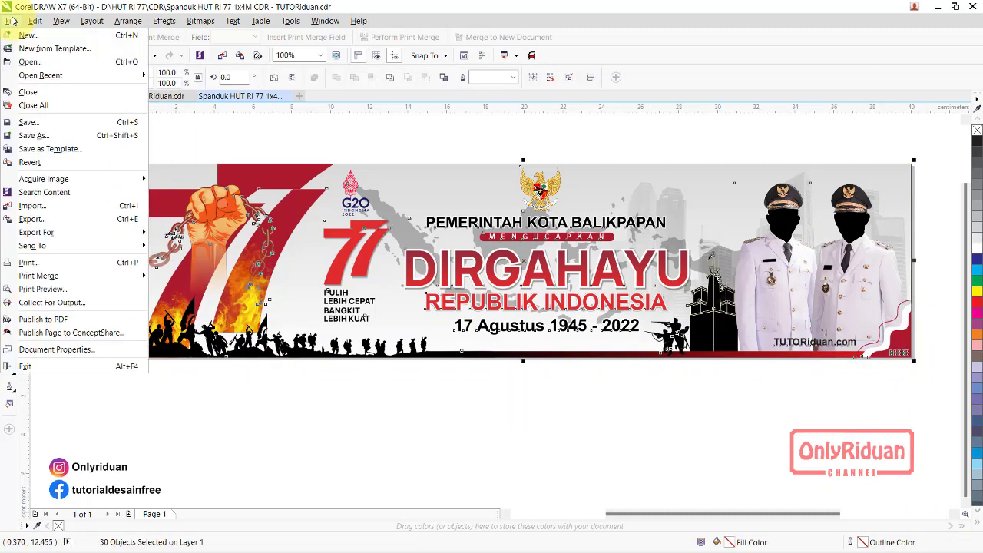
left_click(33, 219)
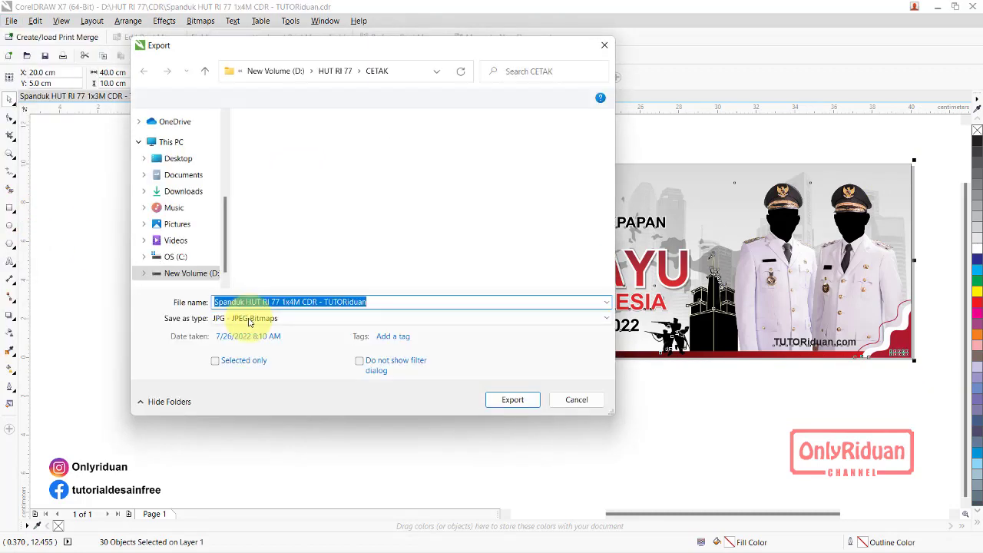
left_click(275, 166)
left_click(289, 304)
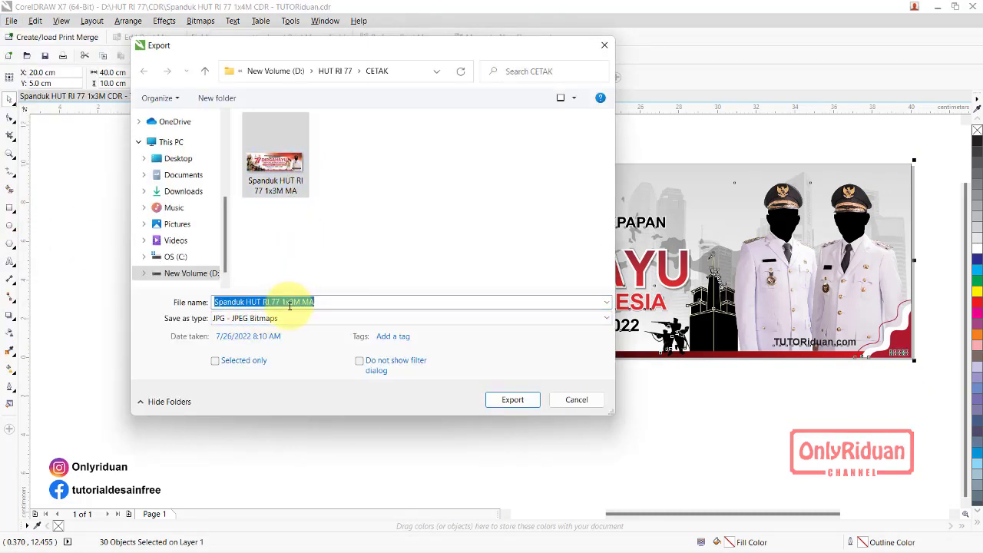
key("BackSpace")
type("4")
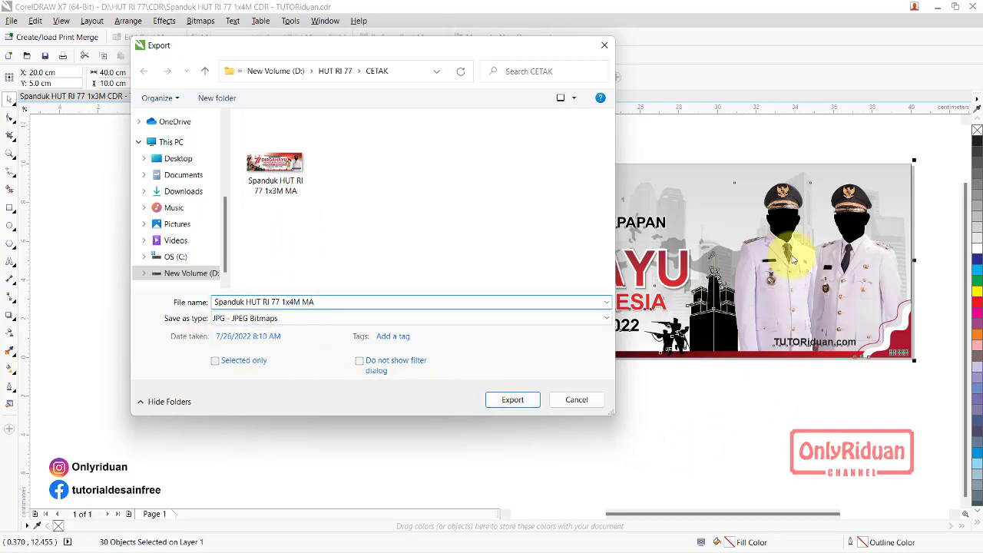
left_click(512, 400)
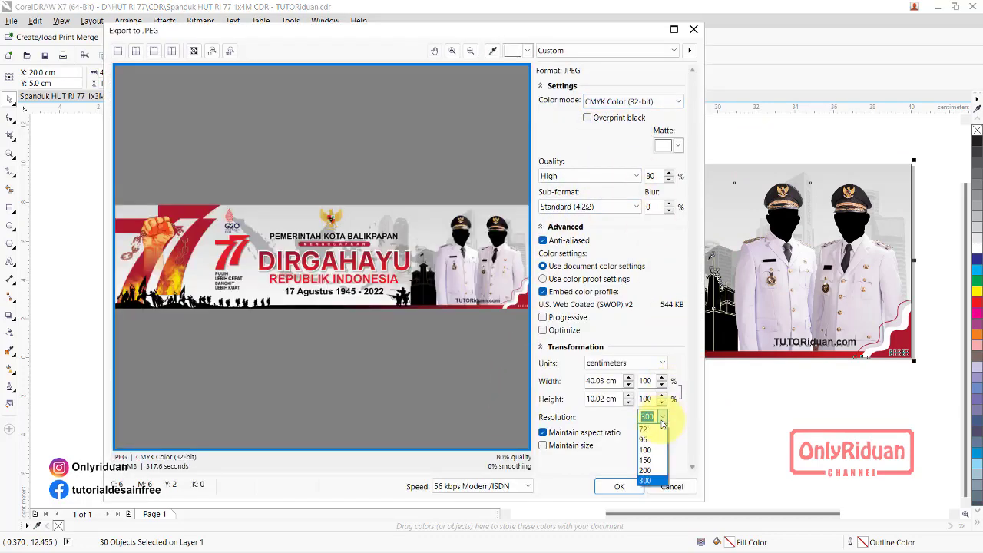
- Set the 1x4M JPEG to 100 dpi and 400 cm wide, checking the G20 logo in preview
left_click(645, 450)
type("400")
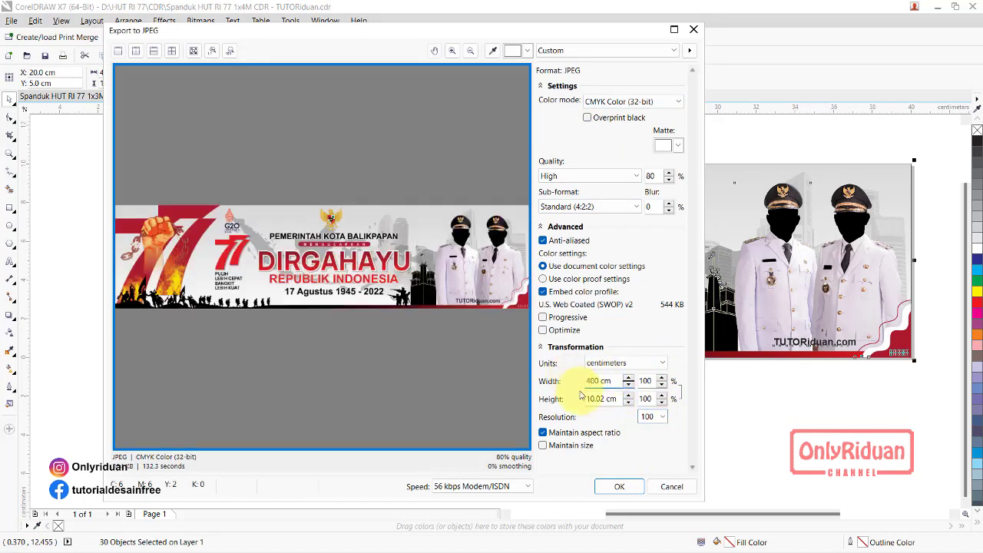
left_click(592, 398)
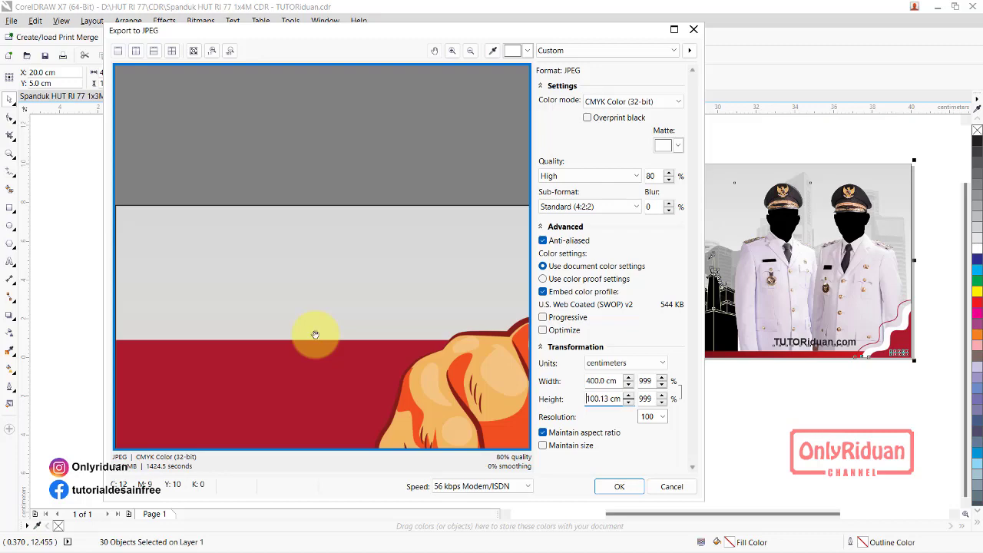
scroll(315, 335, "down", 3)
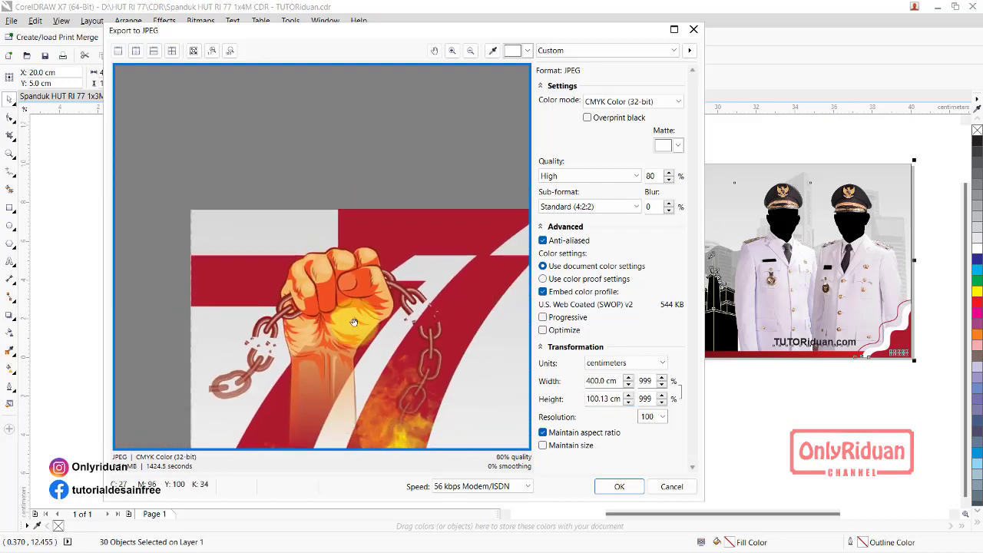
left_click_drag(354, 322, 282, 270)
scroll(283, 270, "up", 1)
scroll(283, 269, "up", 1)
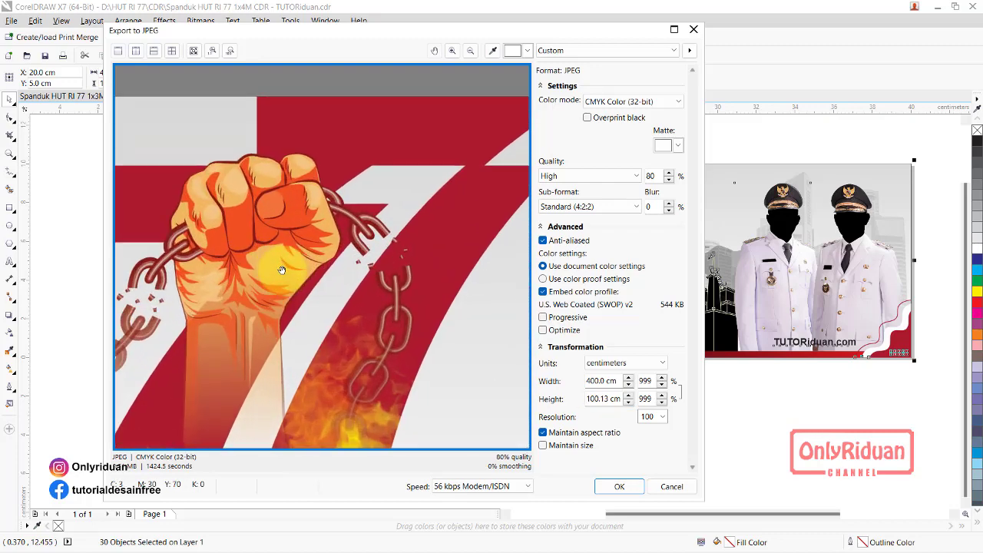
scroll(283, 270, "up", 1)
scroll(283, 270, "up", 1)
scroll(282, 271, "down", 2)
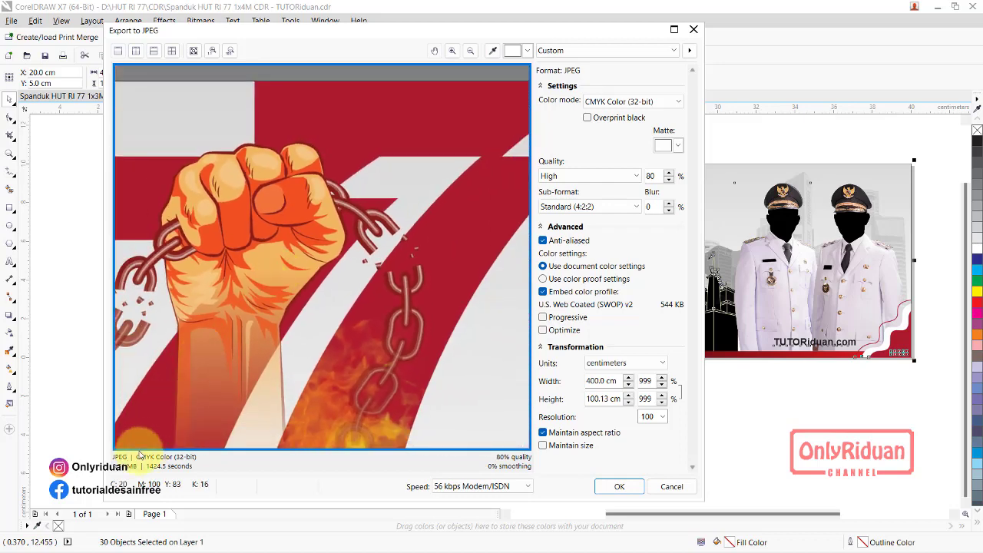
scroll(351, 256, "down", 1)
- Pan the JPEG preview across the DIRGAHAYU text, badge and uniformed figures
left_click_drag(438, 281, 197, 263)
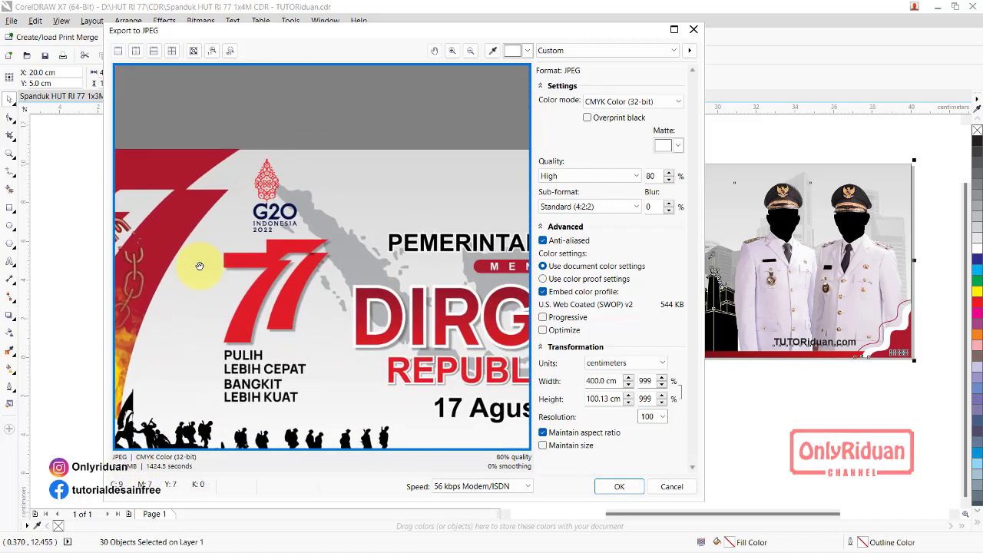
left_click_drag(482, 282, 305, 282)
scroll(306, 282, "up", 1)
scroll(450, 296, "up", 1)
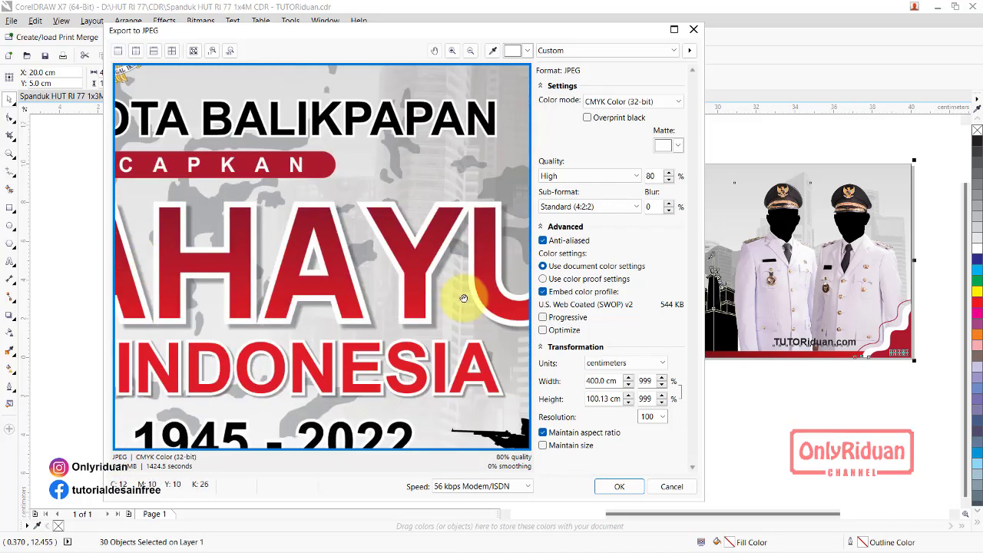
scroll(285, 291, "up", 2)
scroll(285, 291, "down", 2)
scroll(384, 274, "up", 2)
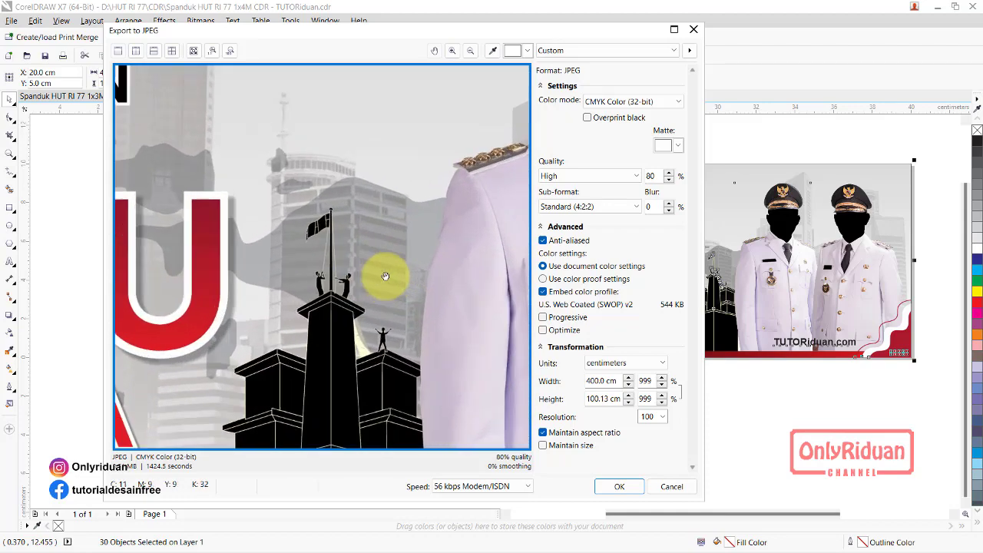
scroll(384, 274, "up", 1)
left_click_drag(475, 318, 169, 285)
scroll(307, 220, "down", 1)
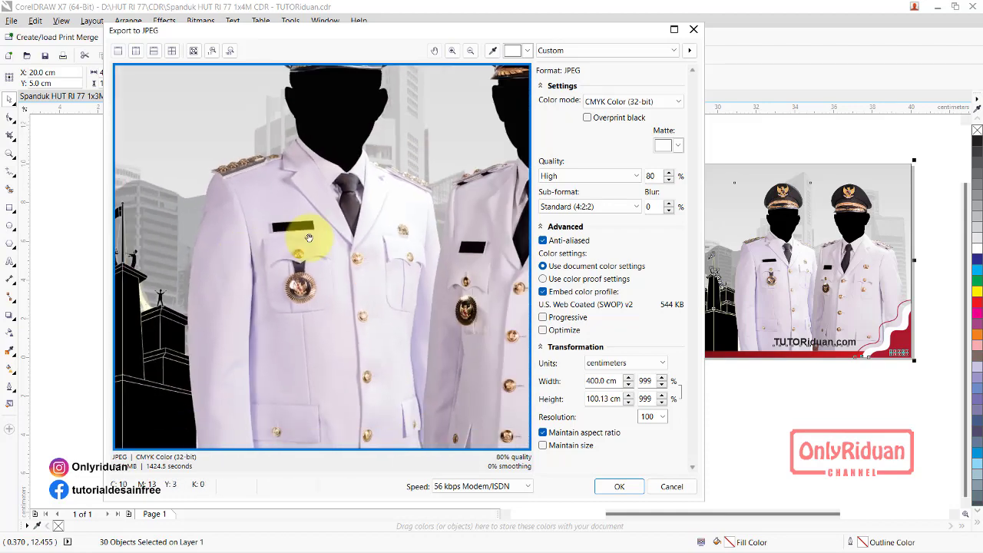
scroll(308, 238, "up", 1)
scroll(308, 238, "down", 1)
scroll(311, 238, "down", 1)
scroll(314, 241, "down", 1)
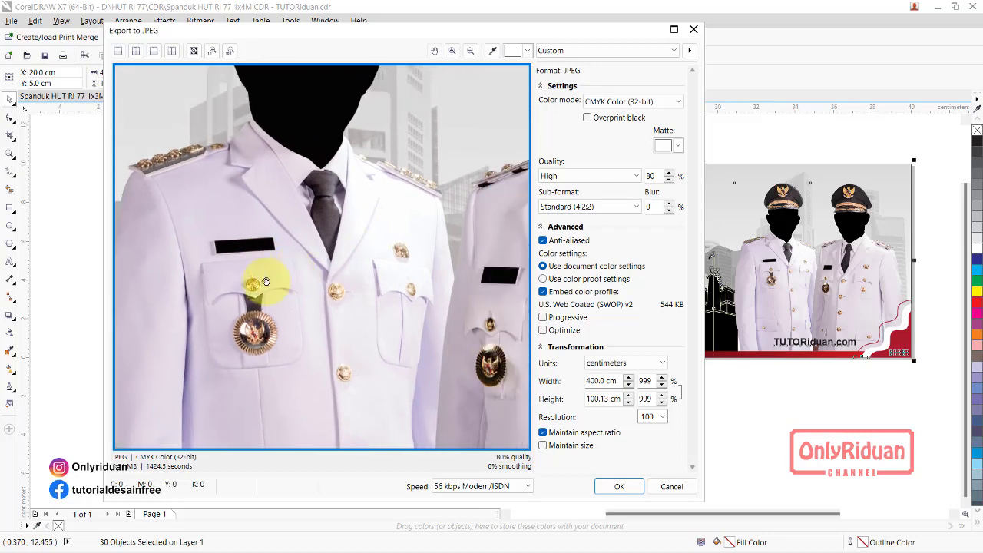
left_click_drag(329, 285, 413, 279)
scroll(412, 279, "up", 1)
scroll(409, 276, "up", 1)
scroll(410, 278, "down", 1)
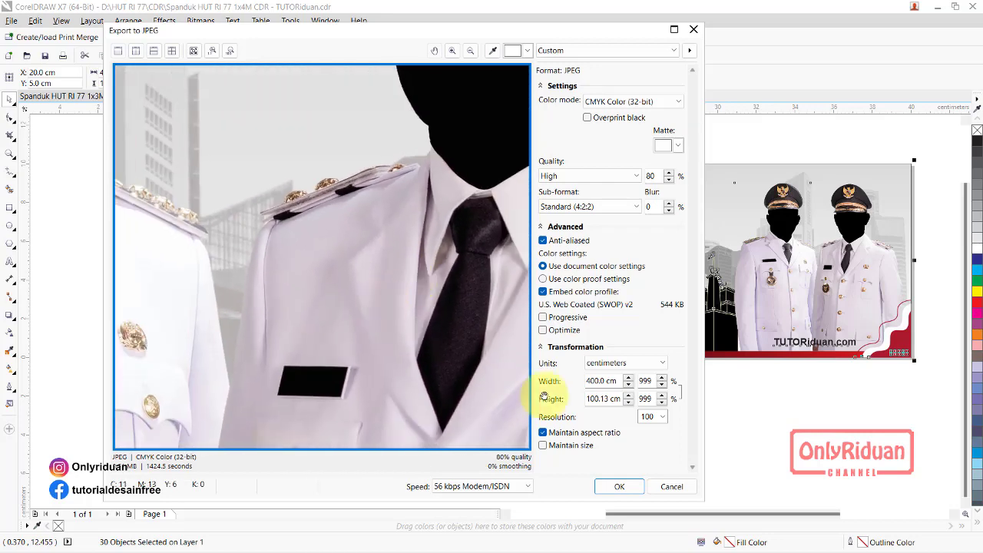
- Write the 400 × 100 cm JPEG, then bring up the Kutai Timur banner in Photoshop
left_click(621, 487)
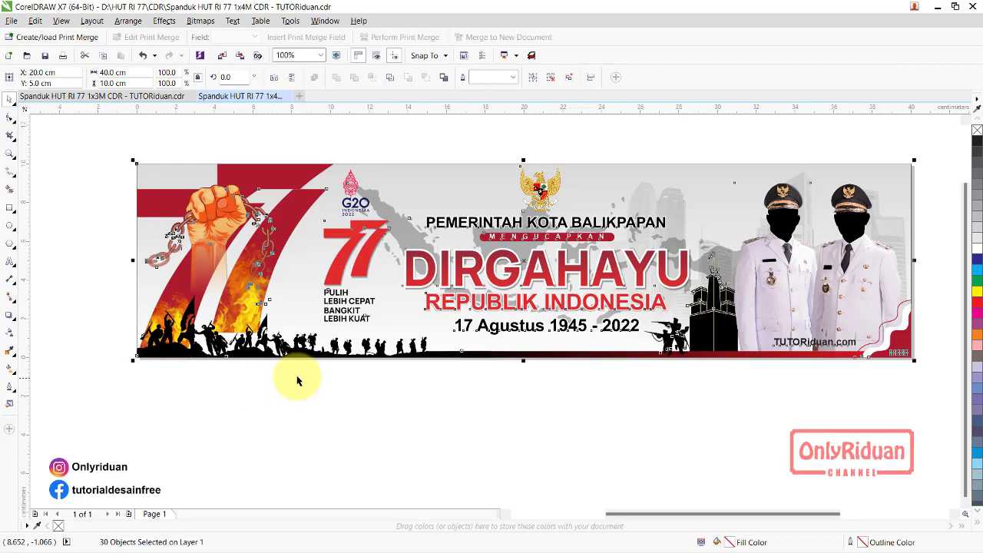
left_click(937, 8)
left_click(235, 37)
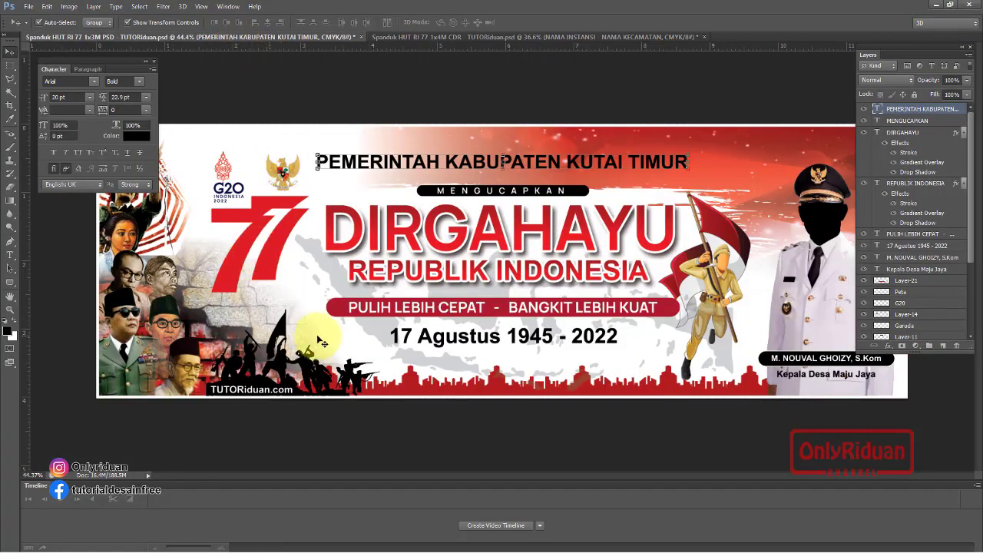
- Open Image Size and set the resolution to 100 pixels/inch
left_click(280, 104)
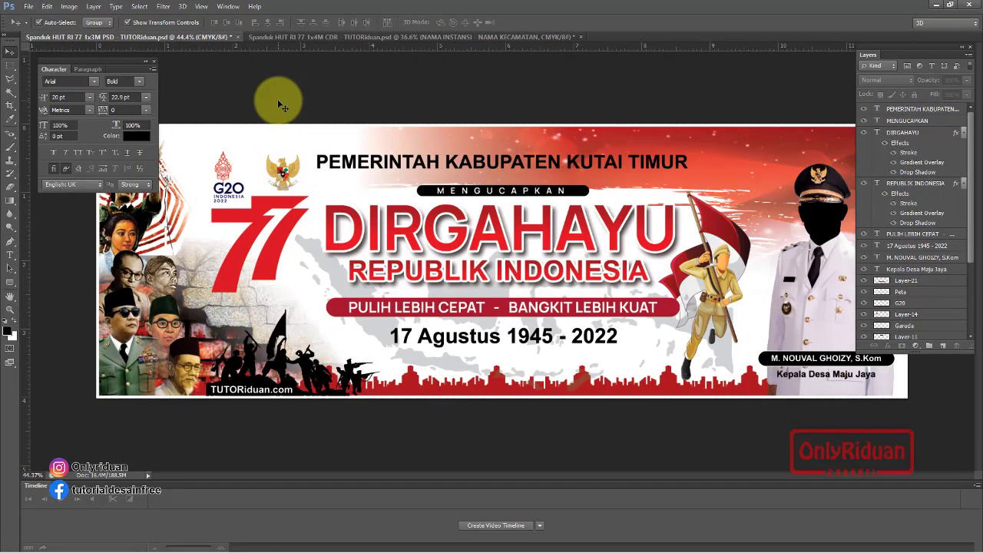
left_click(68, 6)
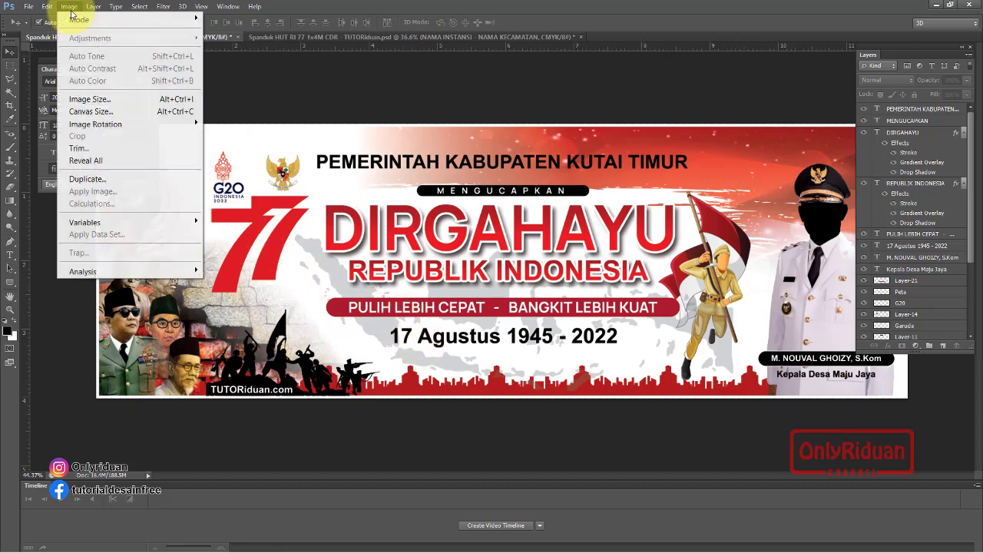
left_click(79, 99)
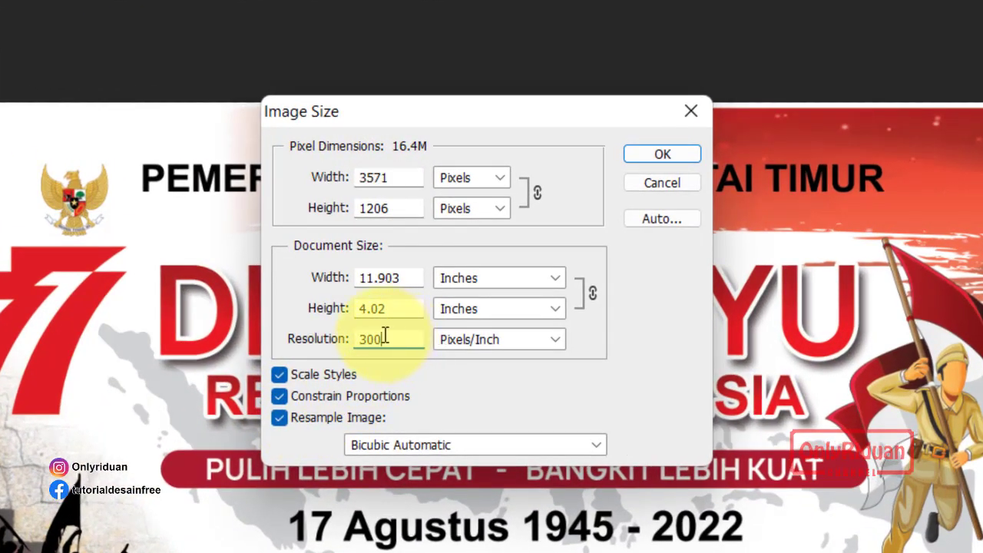
left_click_drag(386, 335, 357, 337)
type("1")
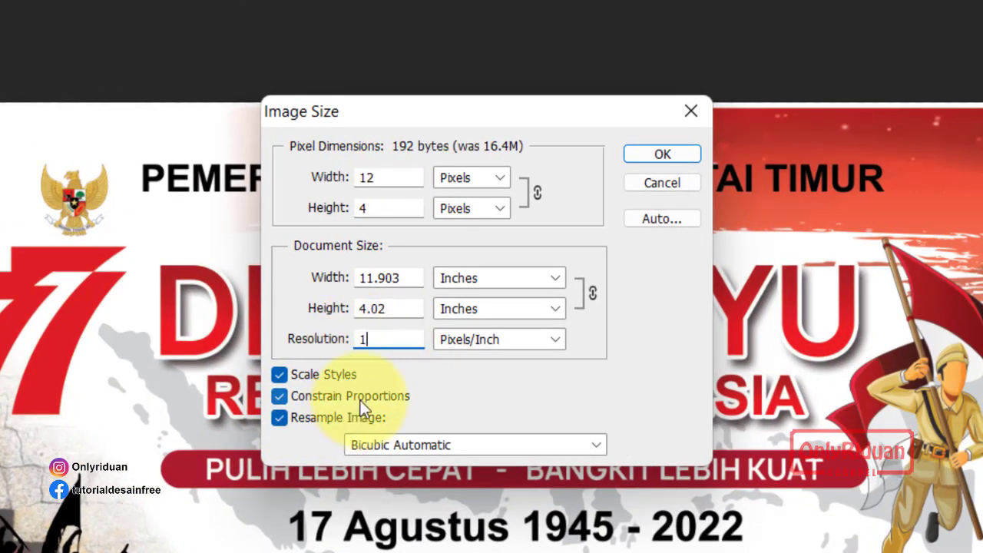
type("00")
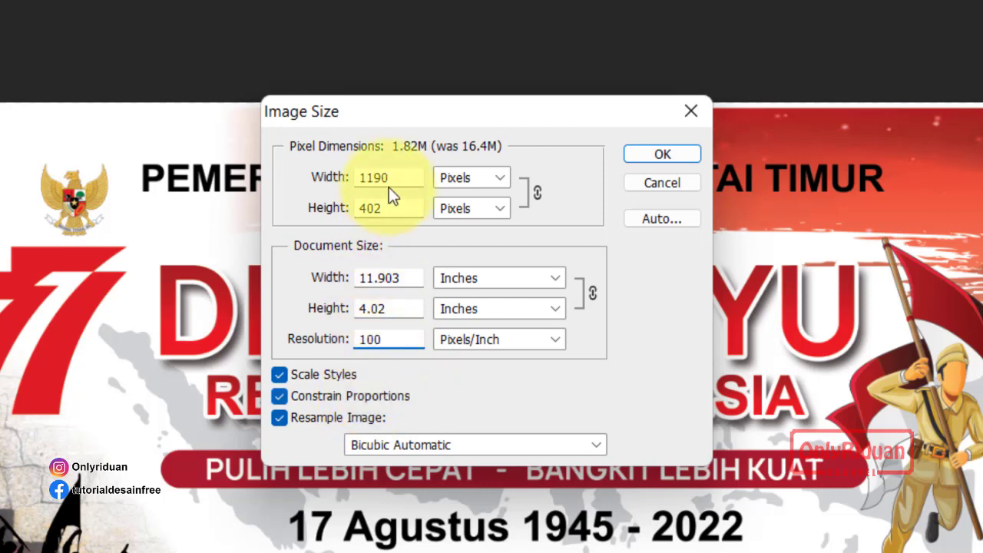
- Set the document size to 300 × 100 cm in centimeters, with Constrain Proportions off
left_click_drag(392, 178, 357, 178)
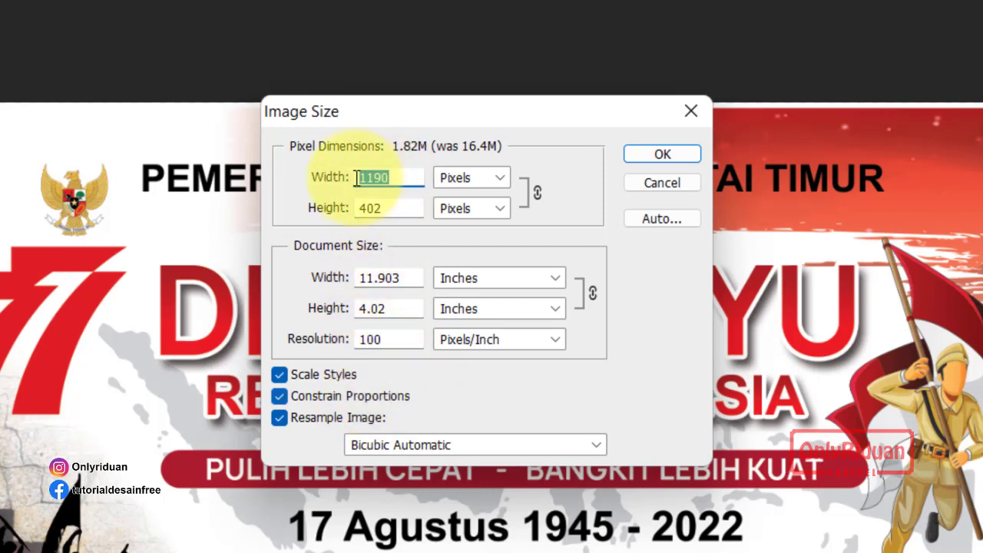
left_click(518, 277)
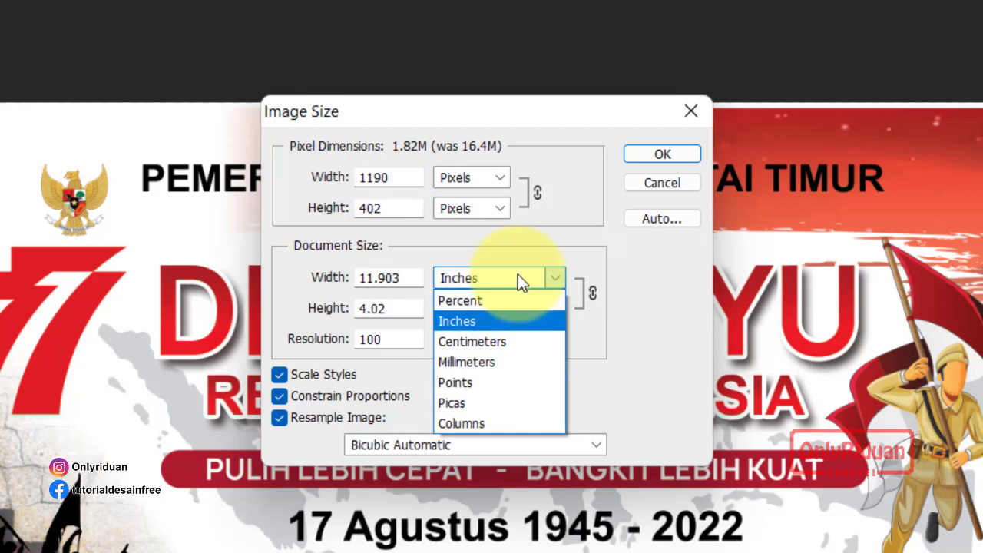
left_click(502, 342)
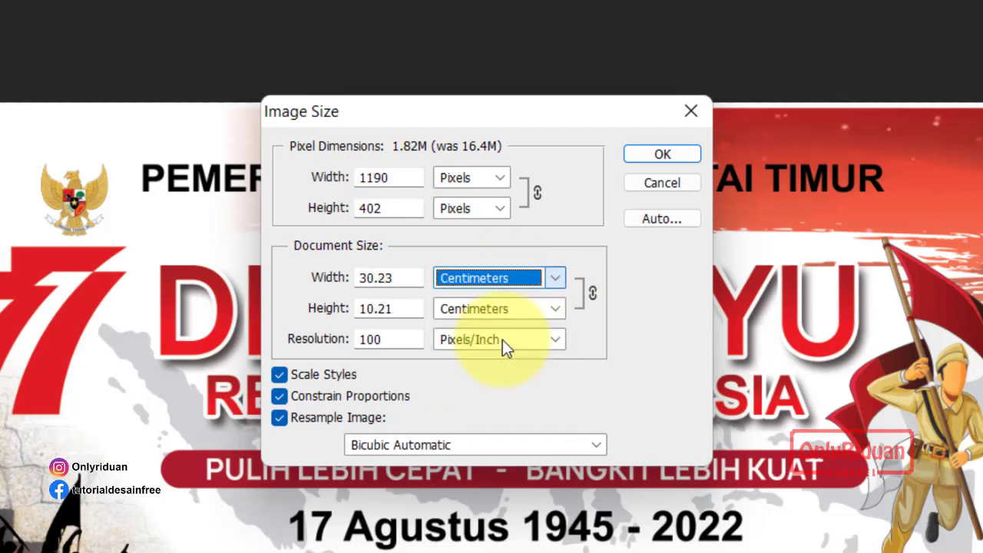
left_click(397, 279)
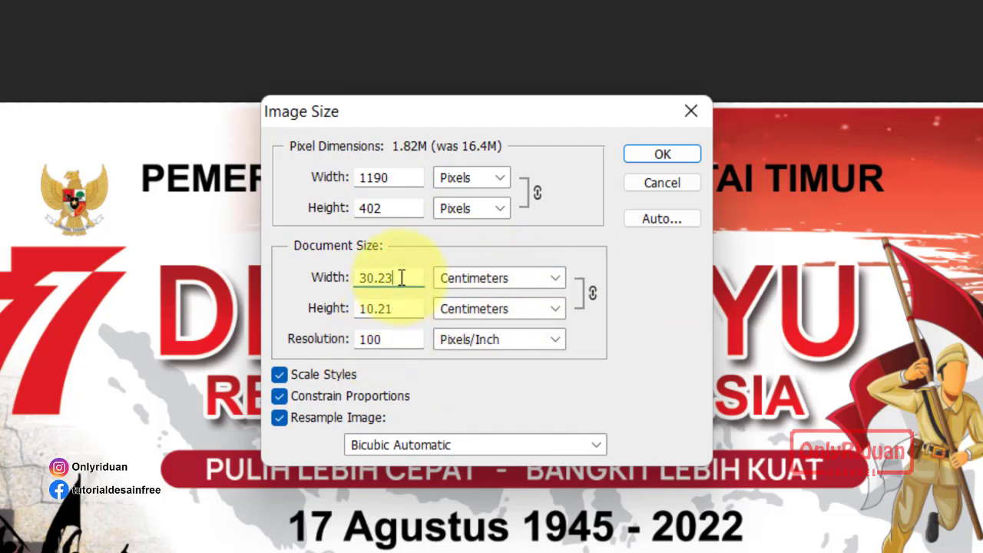
left_click_drag(401, 278, 351, 285)
type("3")
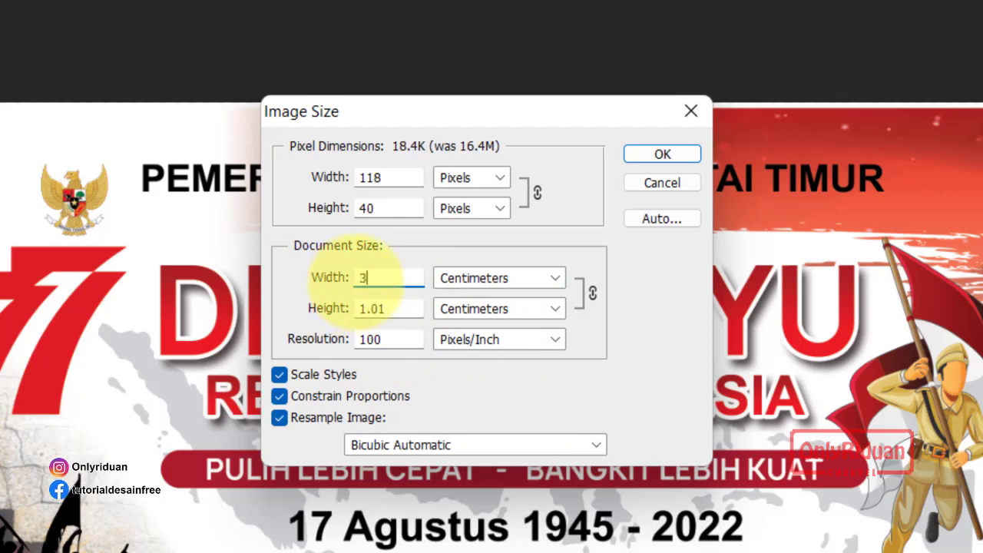
type("00")
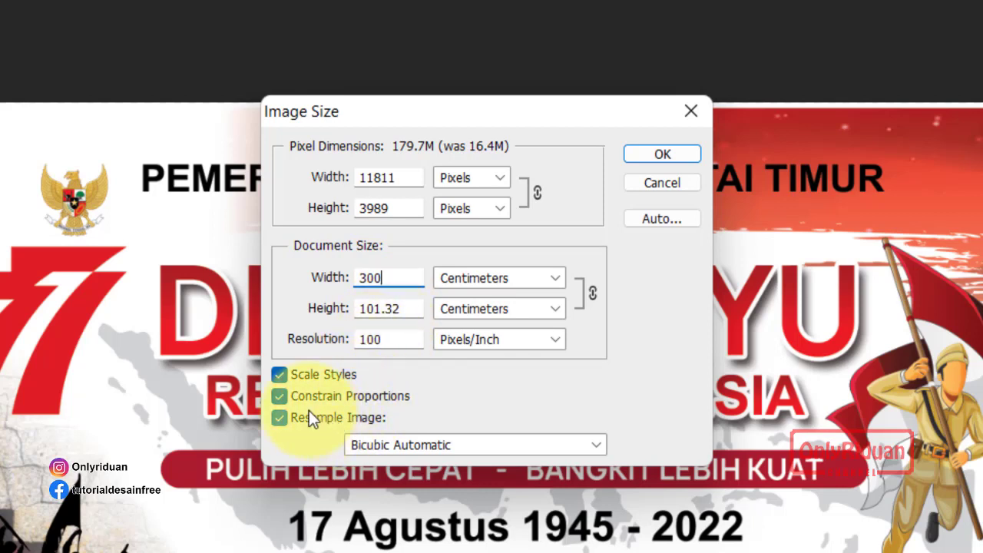
left_click(279, 395)
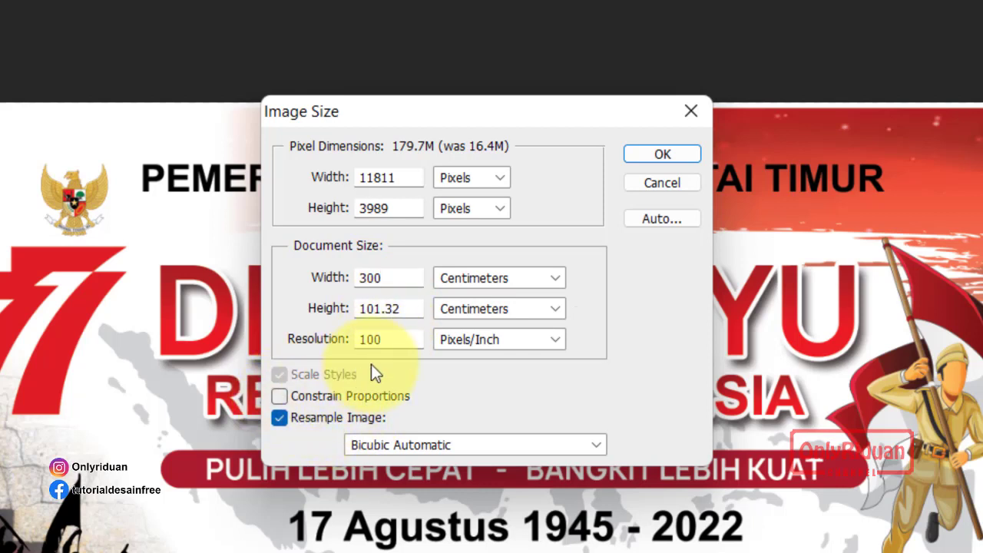
left_click_drag(406, 308, 355, 308)
type("1")
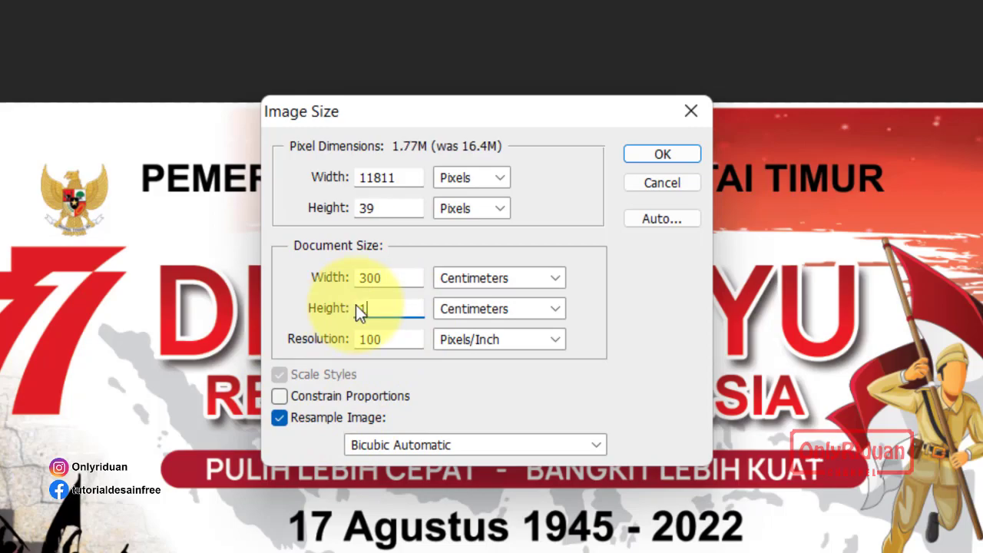
type("00")
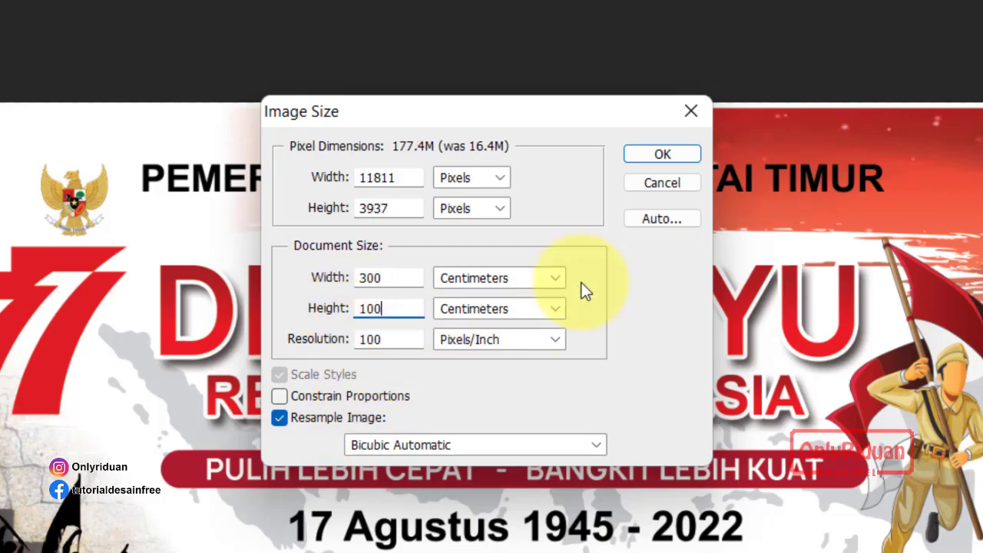
left_click(654, 161)
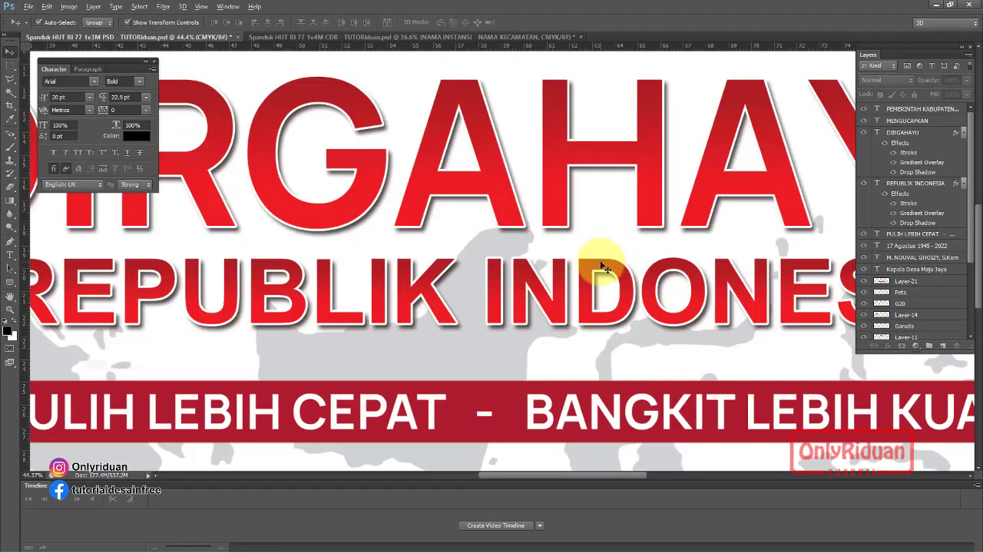
- Pan across the resized 300 × 100 cm Kutai Timur banner to inspect the DIRGAHAYU design
scroll(602, 266, "right", 2)
scroll(602, 266, "right", 3)
scroll(601, 267, "right", 3)
scroll(602, 267, "right", 3)
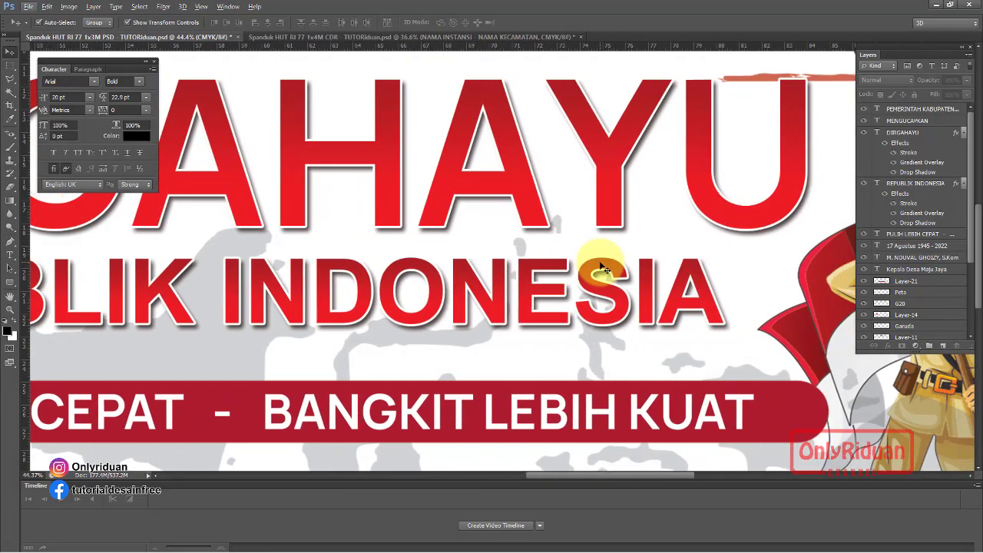
scroll(603, 268, "right", 2)
scroll(603, 267, "right", 1)
scroll(603, 267, "right", 2)
scroll(603, 267, "right", 2)
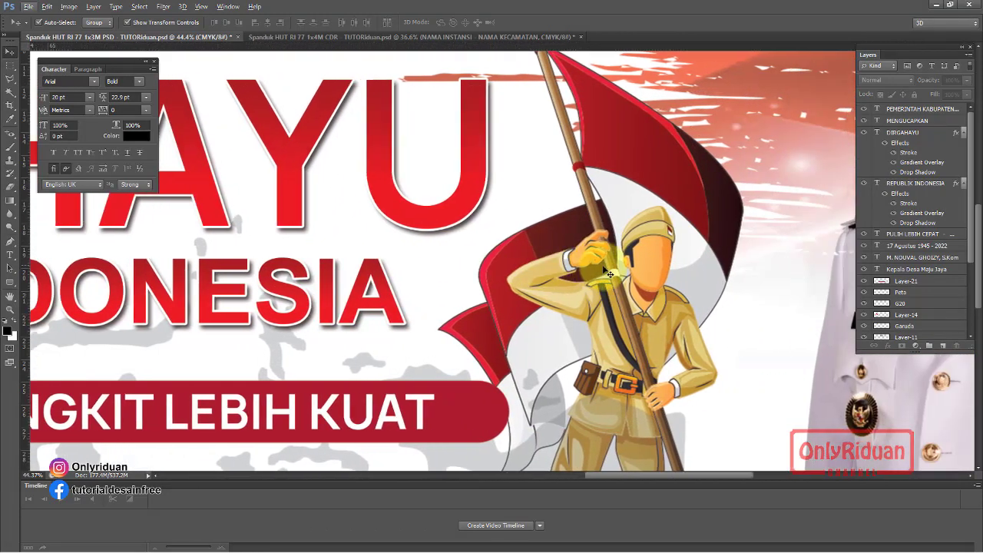
scroll(609, 273, "right", 2)
scroll(608, 273, "right", 1)
scroll(608, 273, "right", 1)
scroll(609, 273, "right", 2)
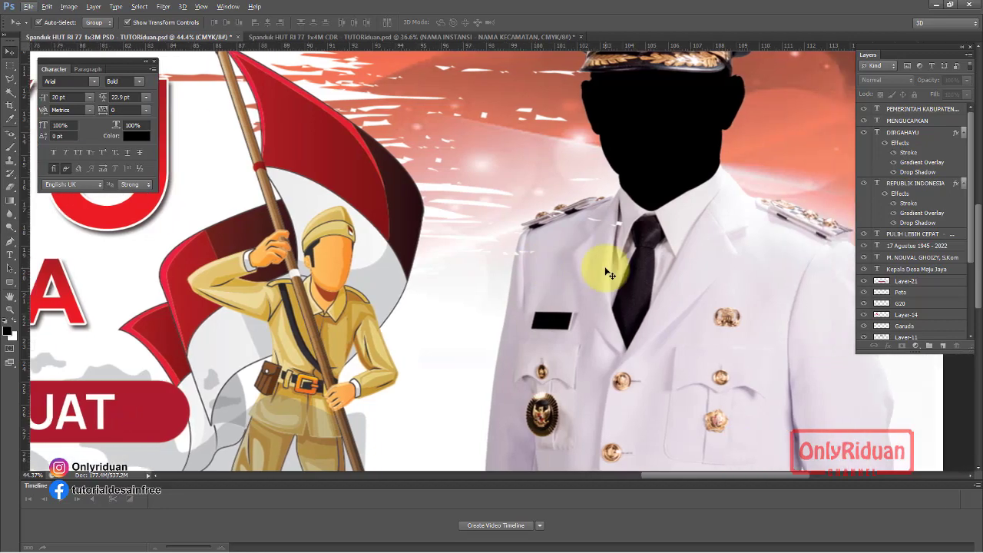
scroll(584, 269, "right", 1)
scroll(415, 247, "down", 3)
scroll(441, 256, "down", 2)
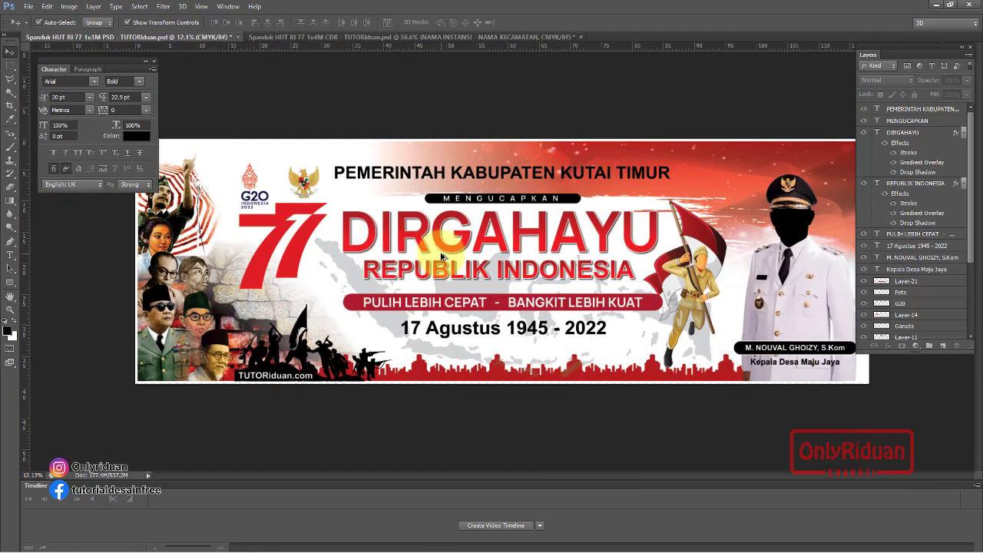
scroll(442, 257, "up", 1)
scroll(440, 258, "up", 1)
scroll(439, 258, "down", 2)
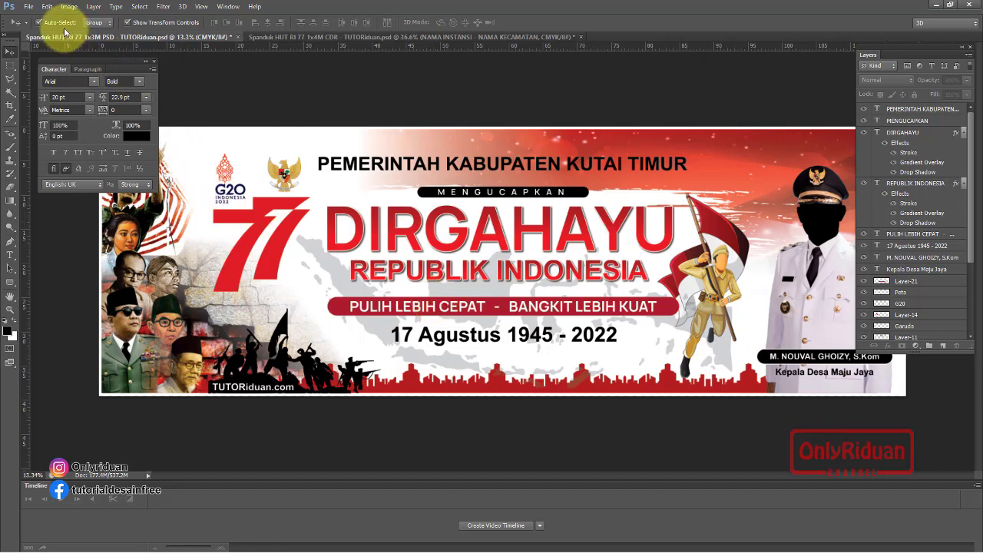
- Save the banner as a JPEG into the CETAK folder under HUT RI 77
left_click(28, 6)
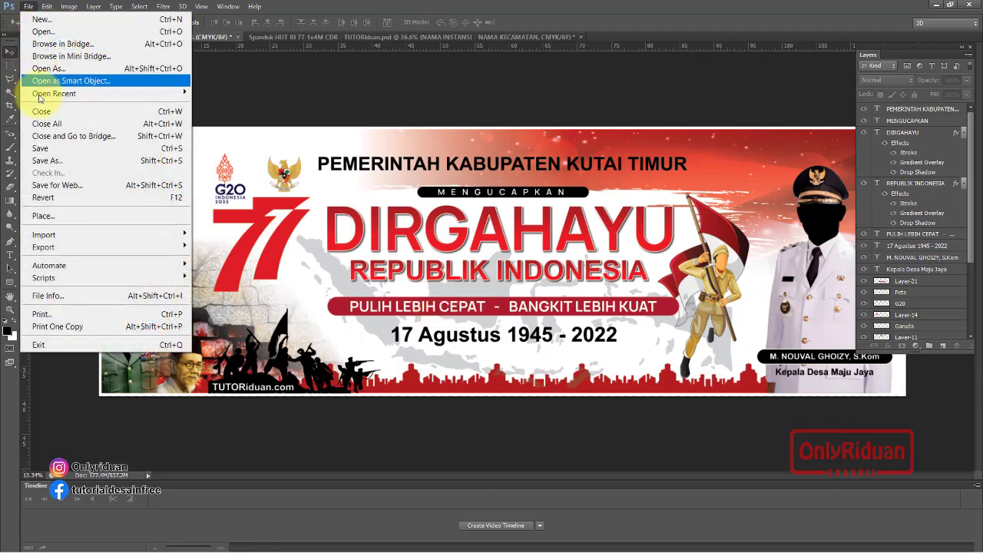
left_click(48, 160)
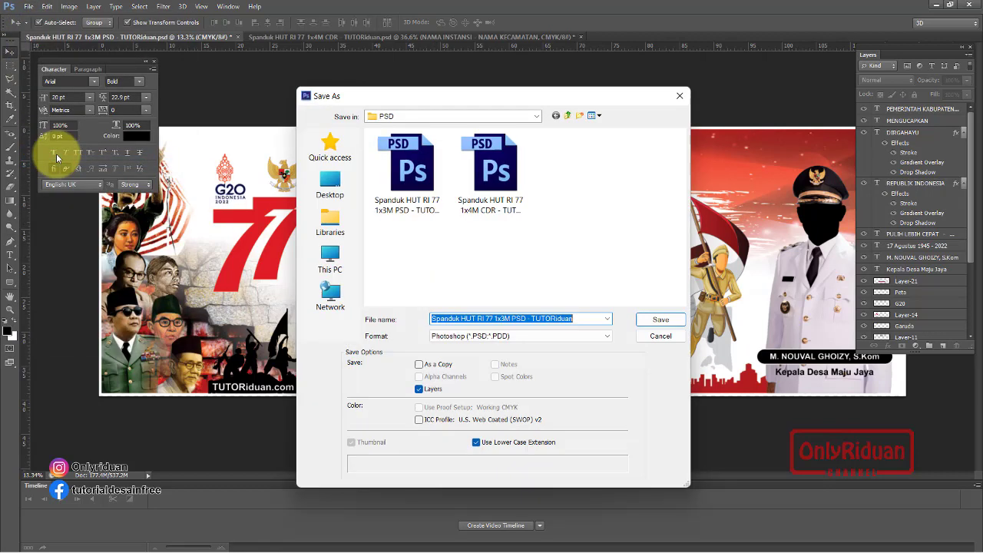
left_click(566, 115)
double_click(391, 160)
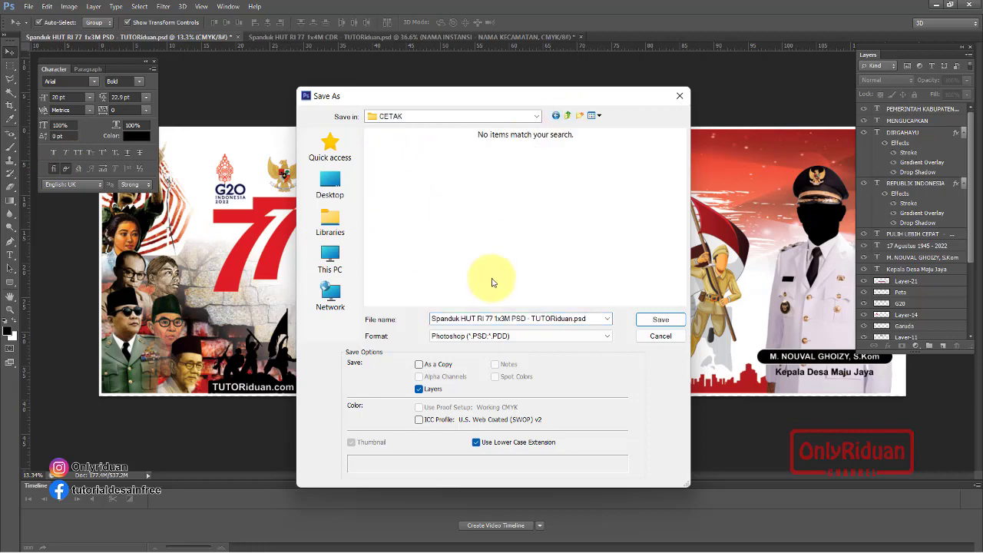
left_click(505, 336)
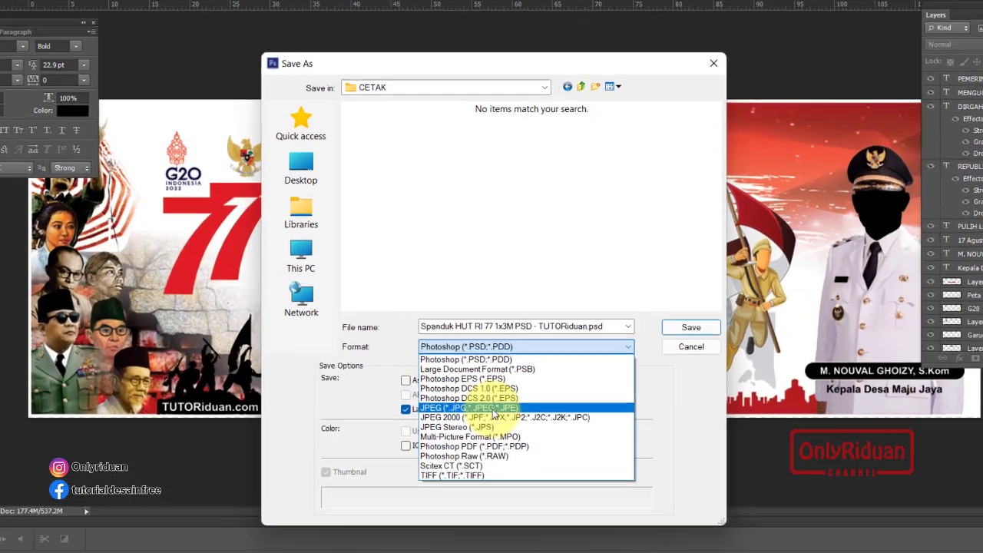
left_click(472, 387)
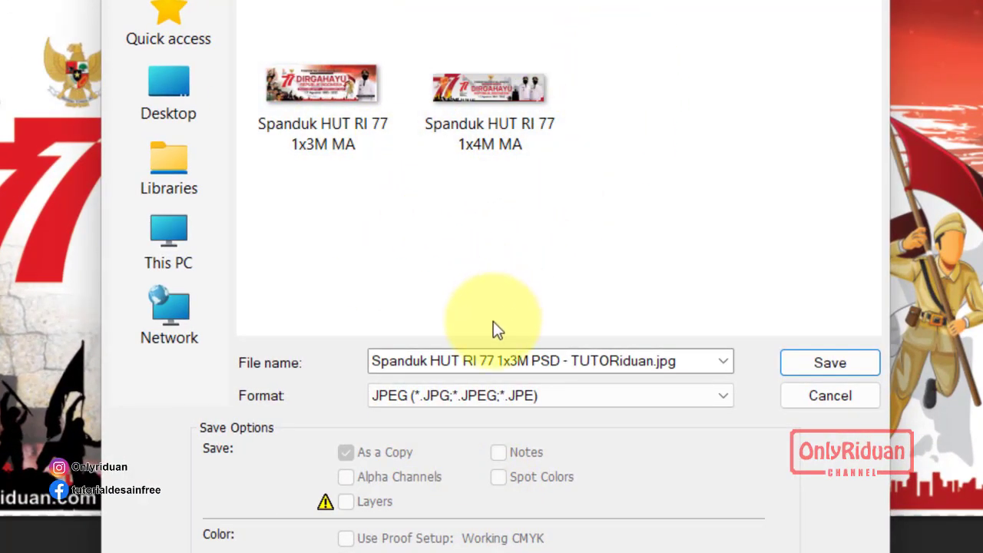
- Name the file 'Spanduk HUT RI 77 1x3M PSD MA' and save it
left_click(538, 360)
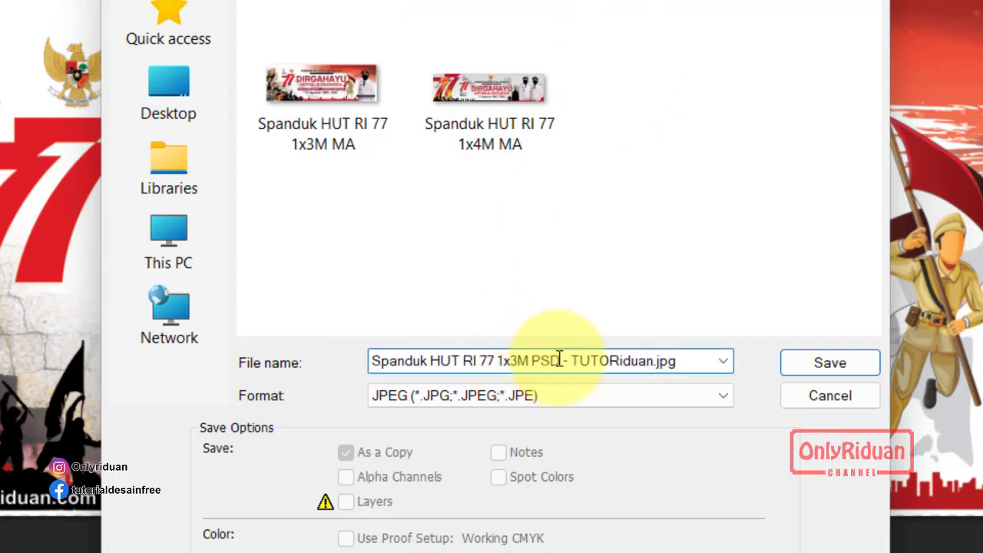
left_click(562, 359)
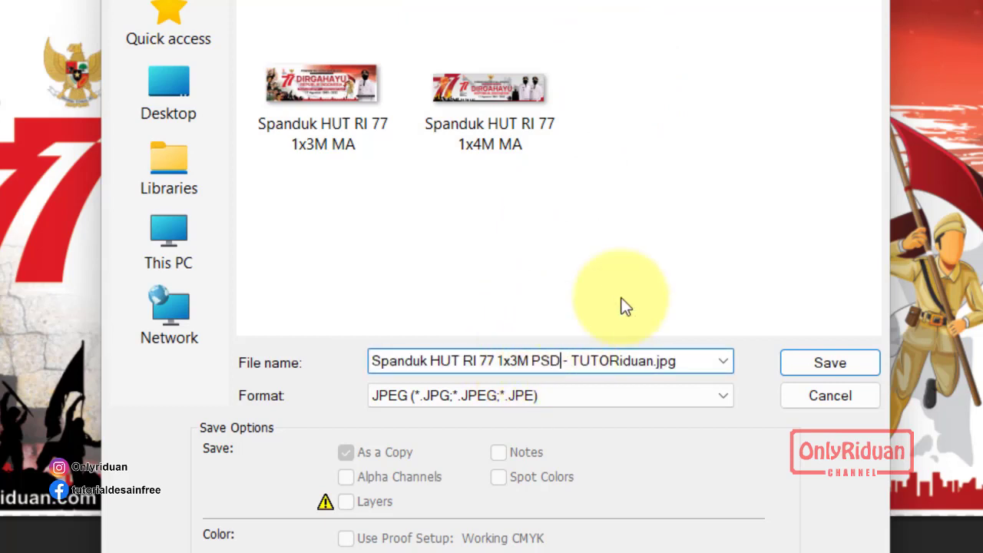
key("Delete")
key("Delete")
key("Delete")
key("Delete")
key("Delete")
key("Delete")
key("Delete")
key("Delete")
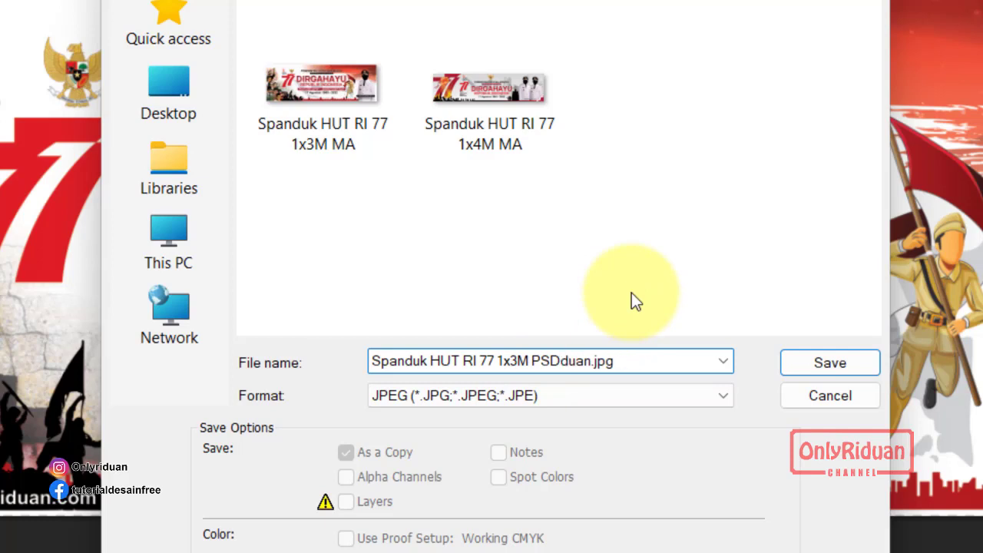
key("Delete")
key("Delete")
key("Delete")
key("Delete")
key("Delete")
key("Delete")
key("Delete")
type("MA")
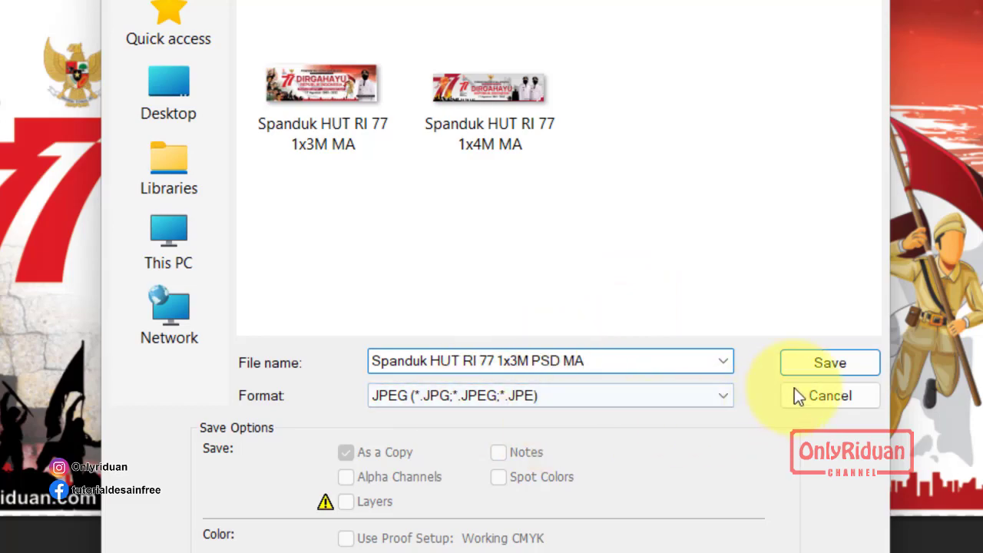
left_click(823, 364)
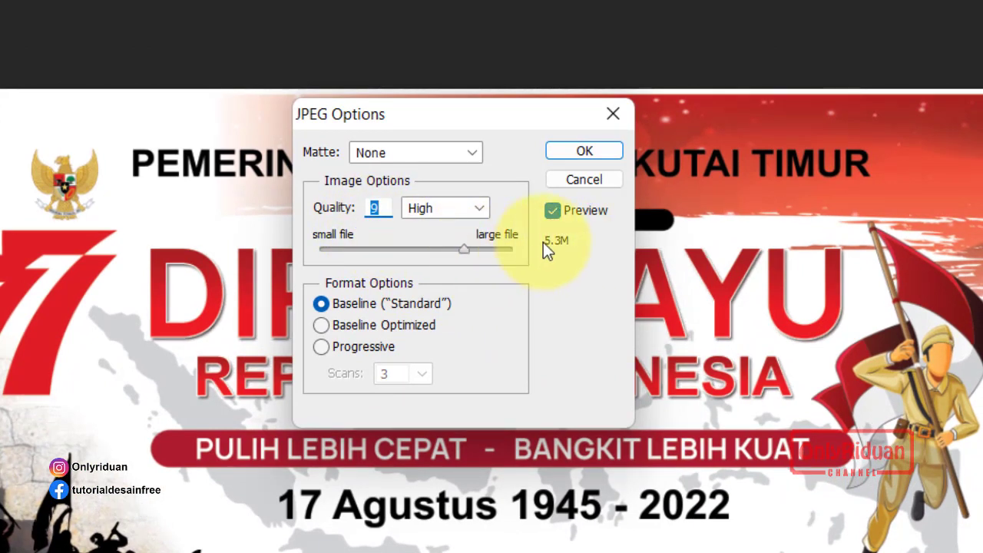
- Raise the JPEG quality to 12 (Maximum) and confirm the save
left_click(467, 250)
left_click_drag(467, 250, 521, 253)
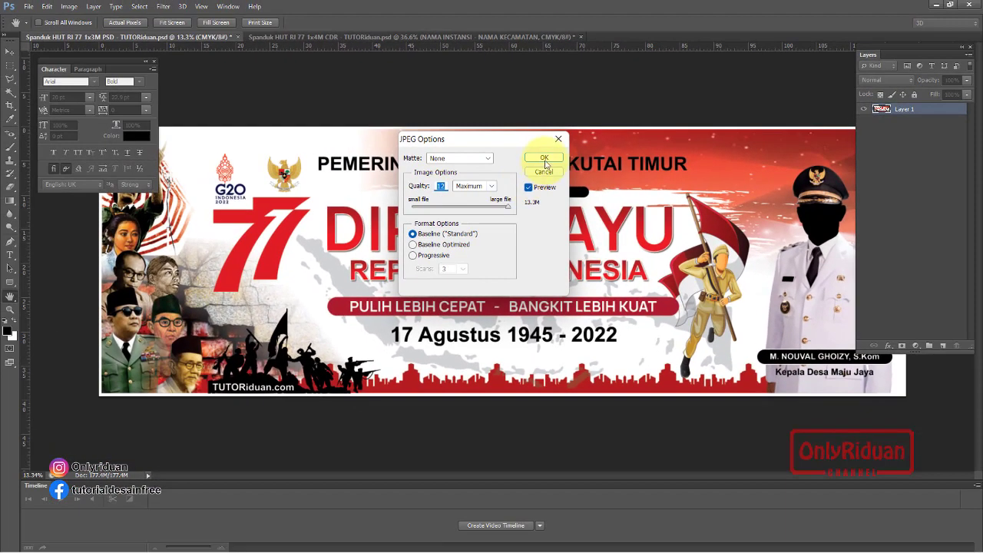
left_click(546, 160)
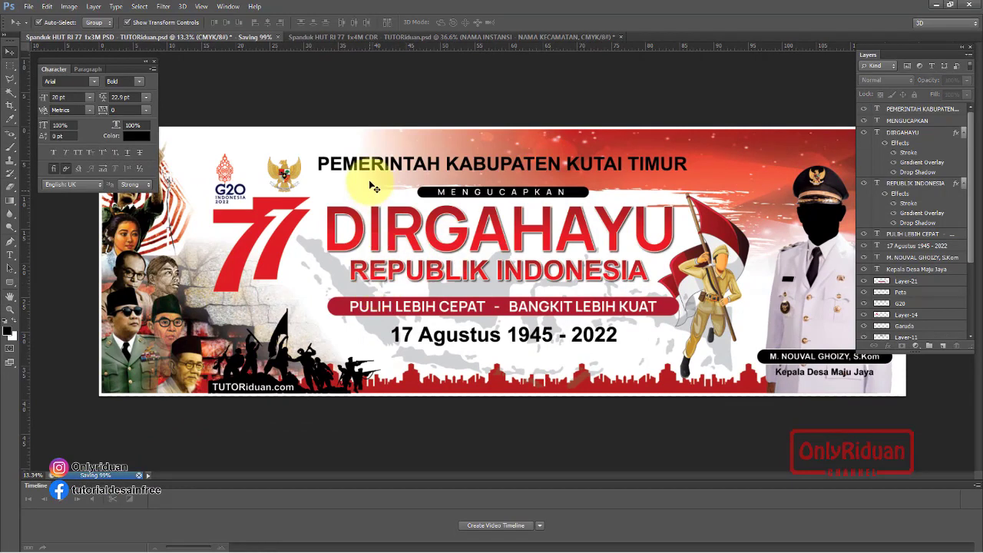
- On the 1x4M banner, open Image Size and set the resolution to 100
left_click(379, 36)
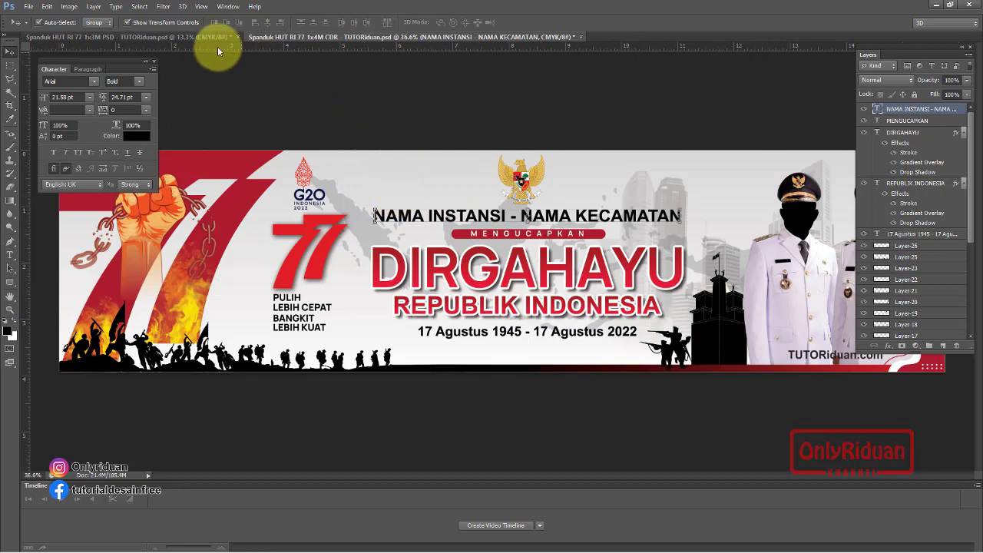
left_click(69, 6)
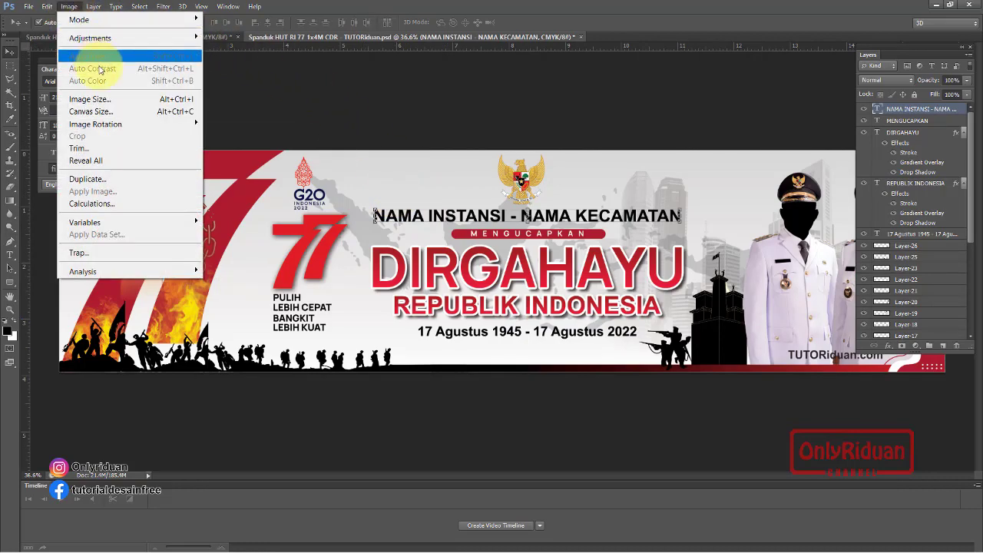
left_click(100, 99)
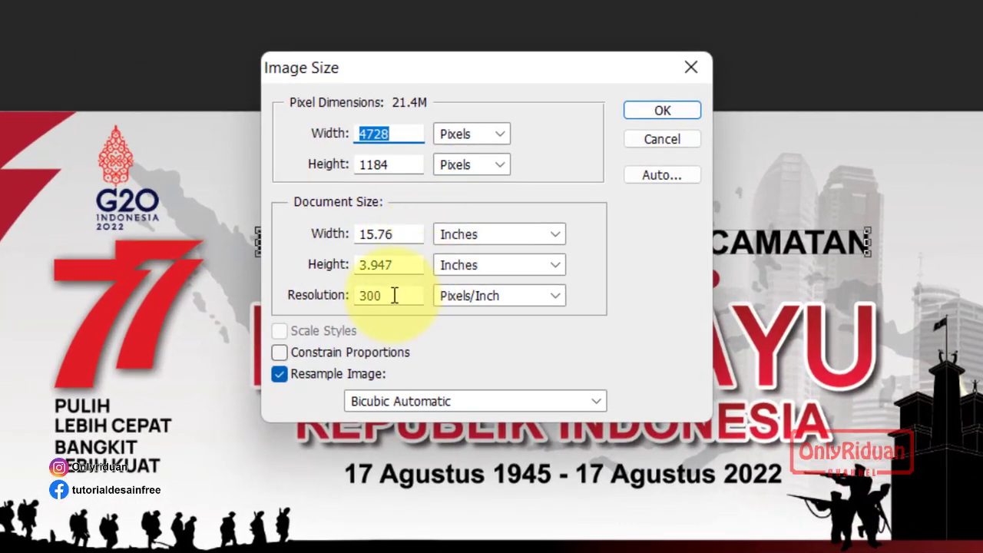
left_click_drag(394, 295, 292, 295)
type("1")
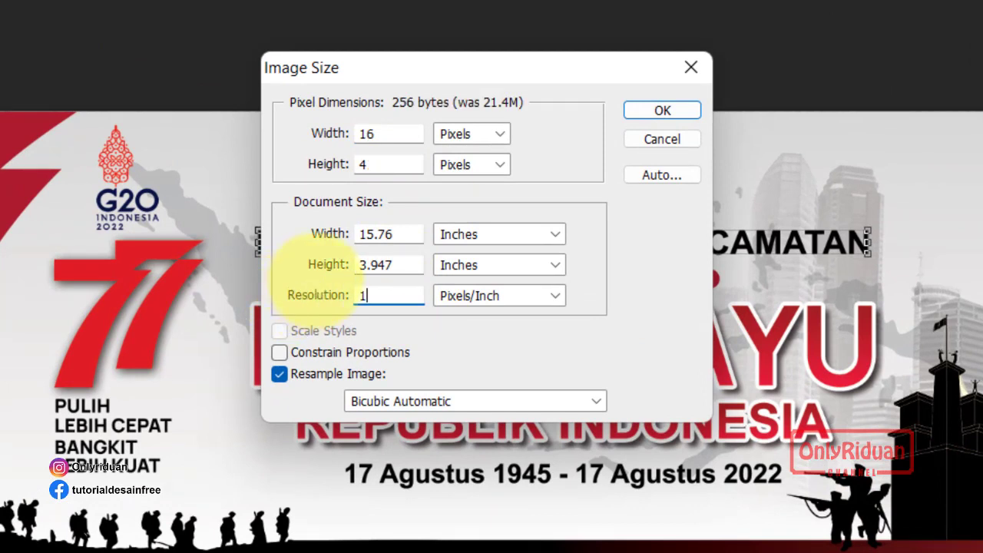
type("00")
- Switch the document size units to centimeters and enter a 400 cm width
left_click_drag(408, 231, 330, 232)
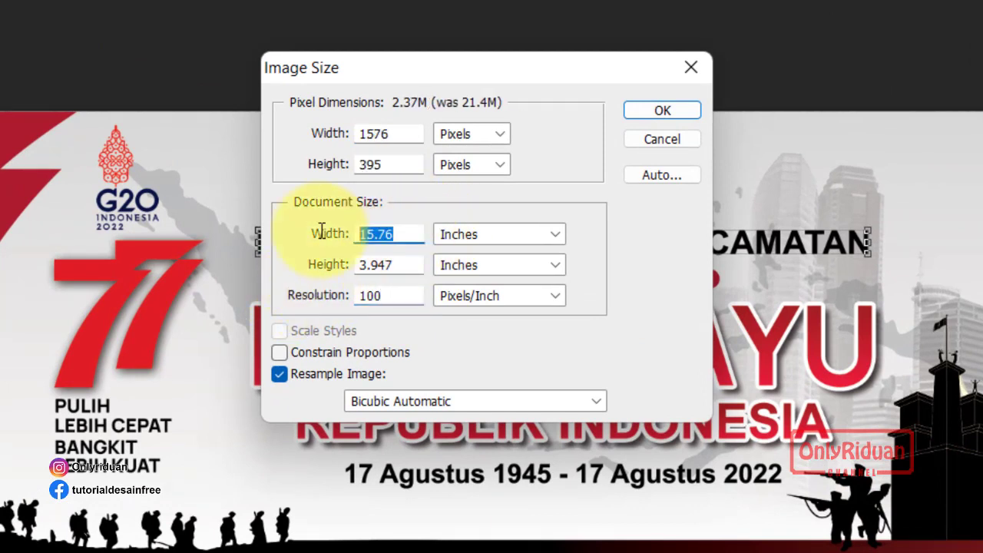
left_click(487, 243)
left_click(497, 306)
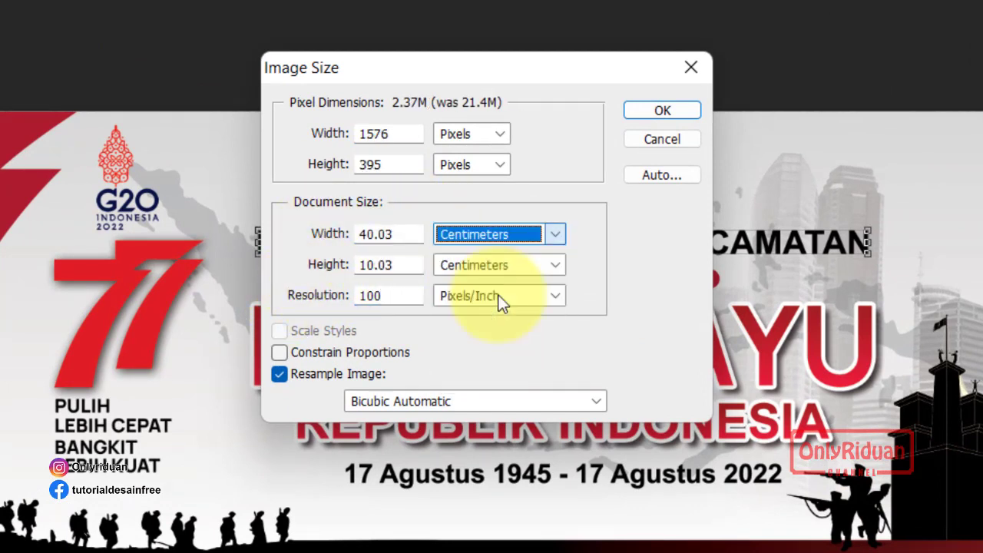
left_click(396, 232)
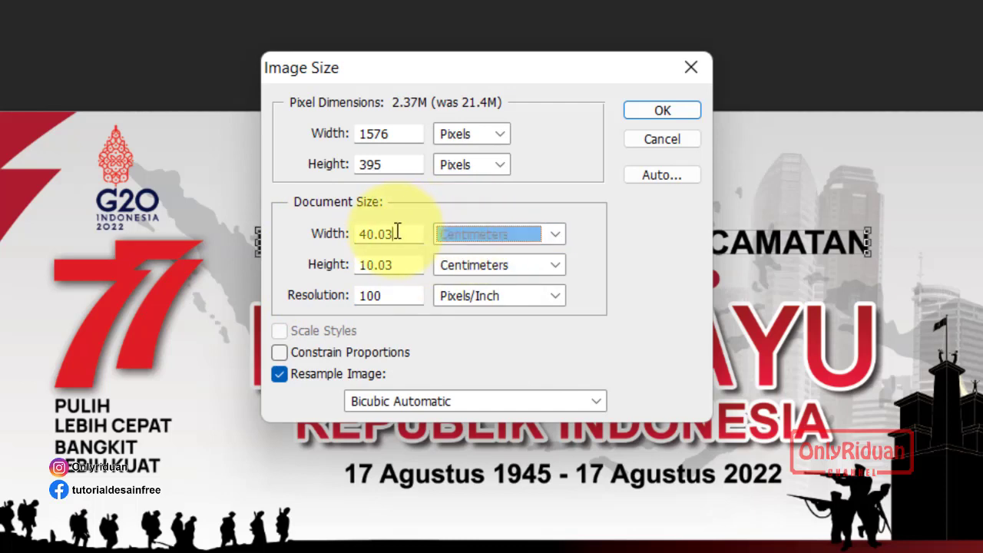
left_click_drag(397, 232, 360, 232)
type("40")
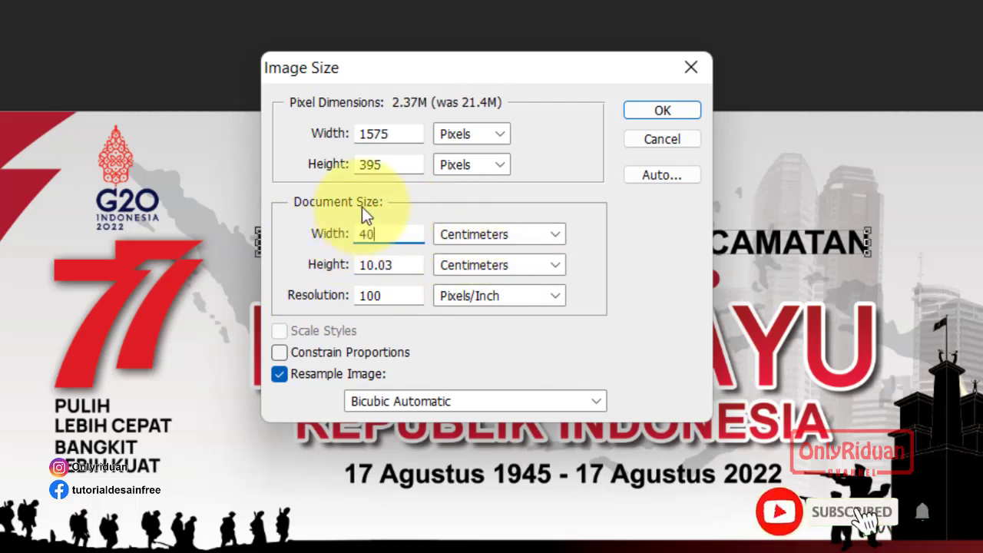
type("0")
left_click(378, 264)
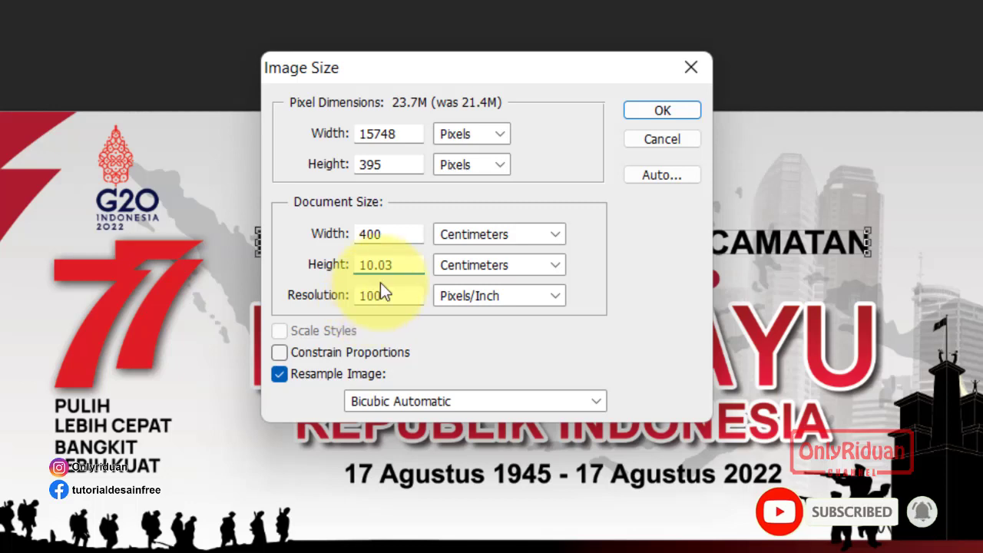
left_click_drag(402, 264, 356, 258)
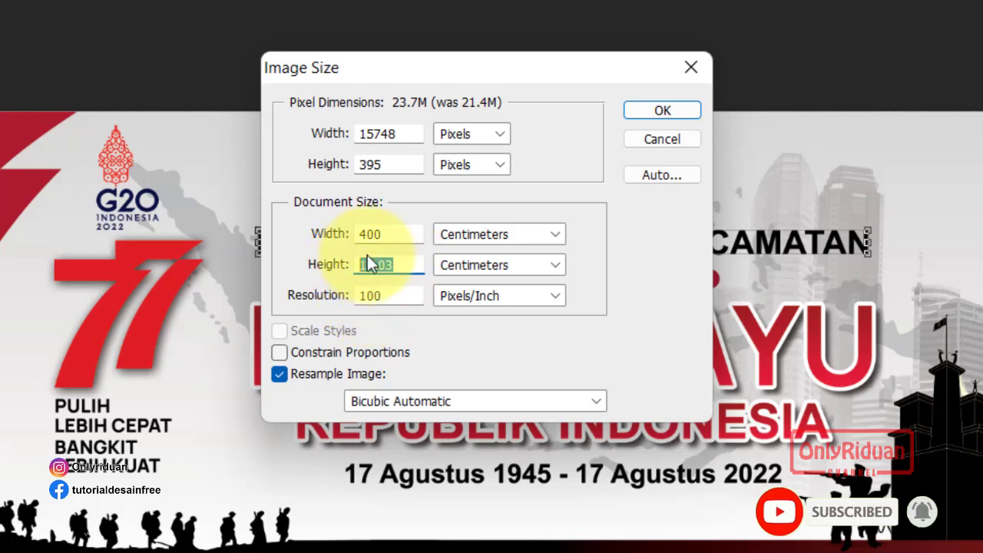
- Re-enable proportions, re-enter the 400 cm width, and retype the 100 resolution
left_click(281, 352)
left_click_drag(391, 234, 348, 234)
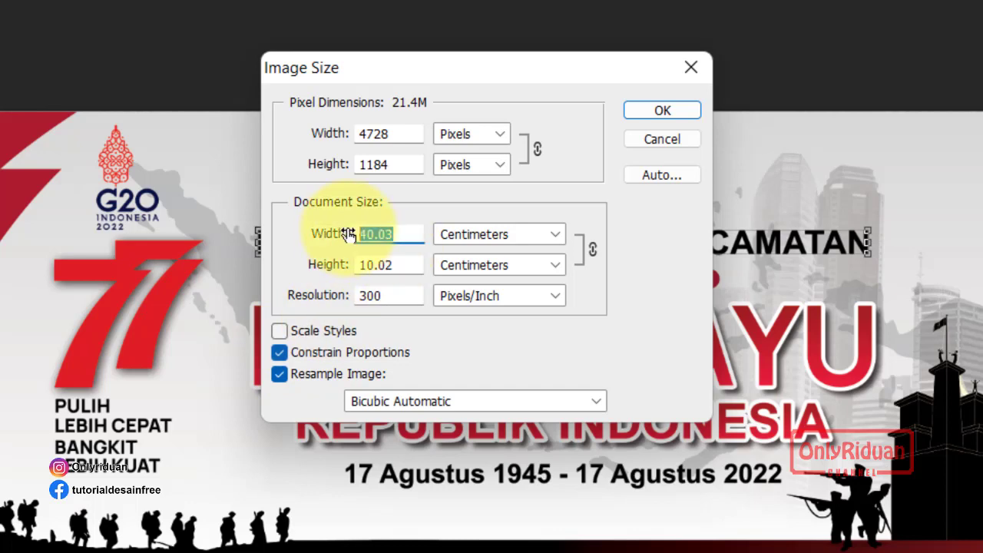
type("400")
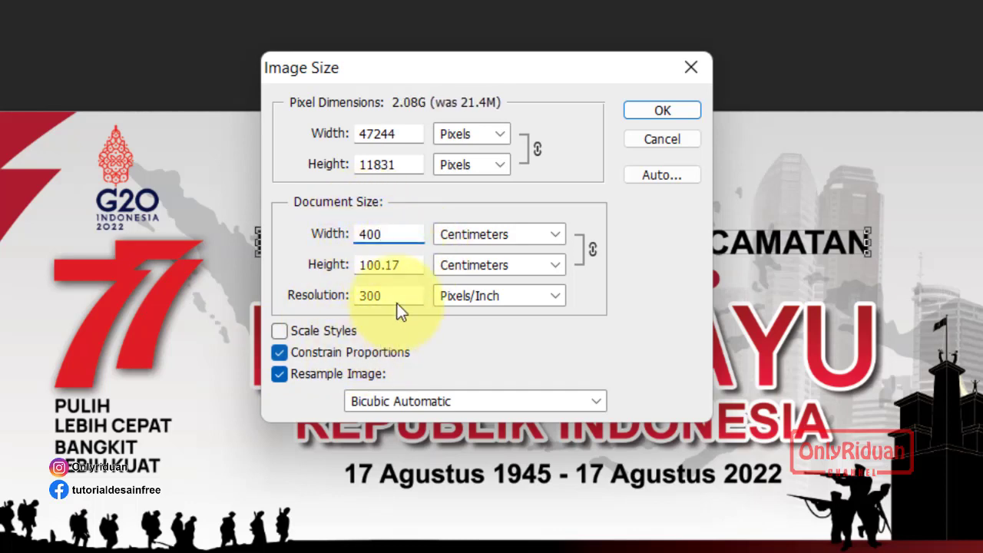
left_click_drag(367, 296, 311, 298)
type("10")
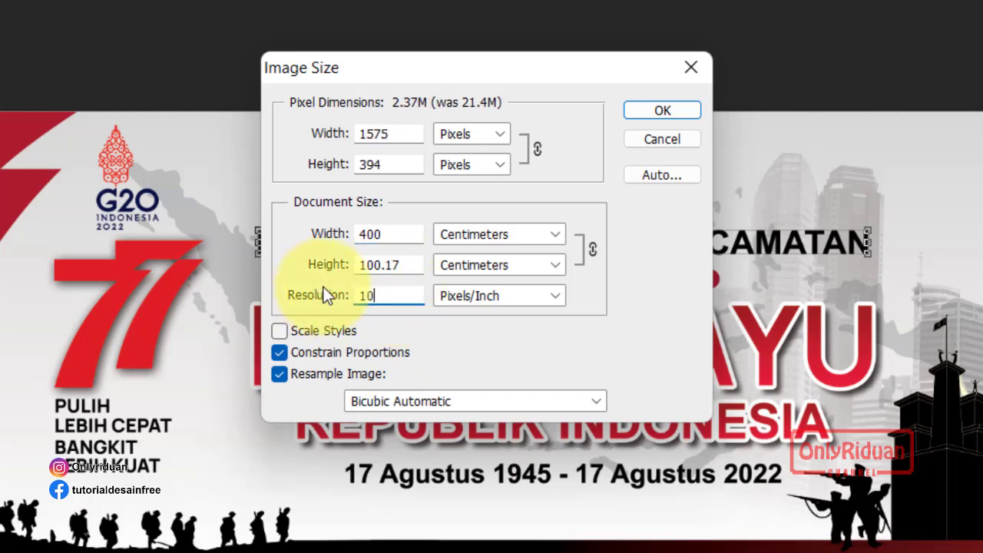
type("0")
- Apply the 400 cm, 100 ppi size and fit the whole banner in the window
left_click(667, 111)
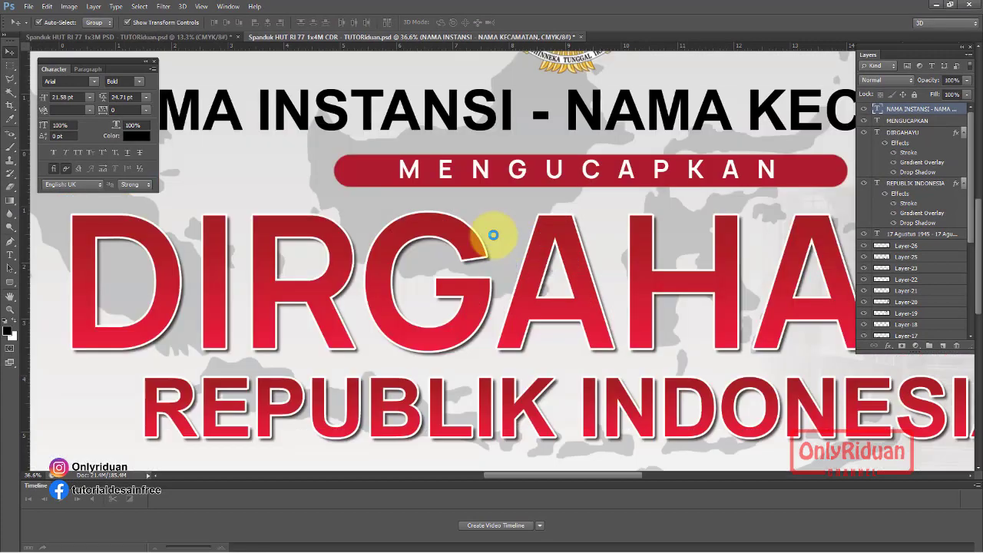
key("ctrl+0")
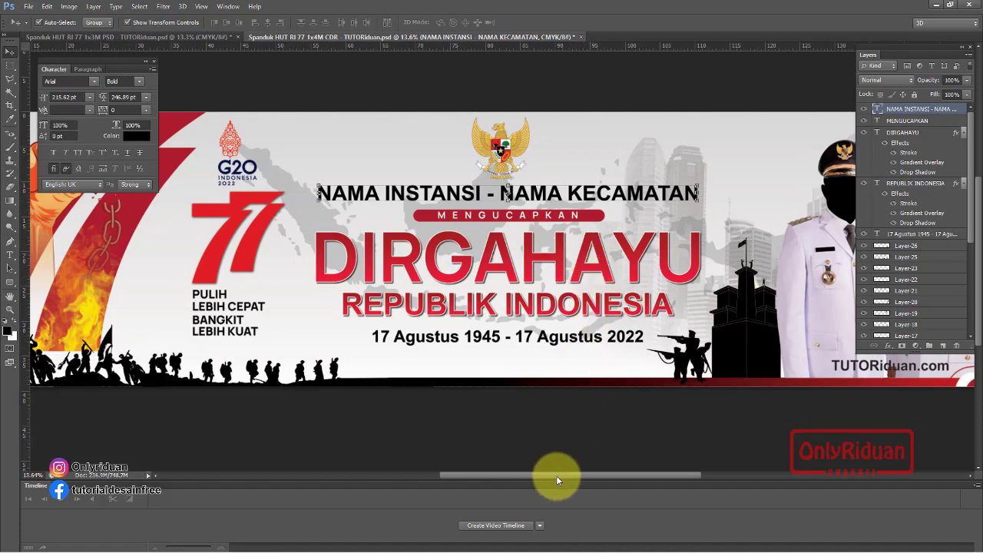
mouse_move(556, 475)
left_mouse_down()
mouse_move(637, 477)
mouse_move(559, 441)
left_mouse_up()
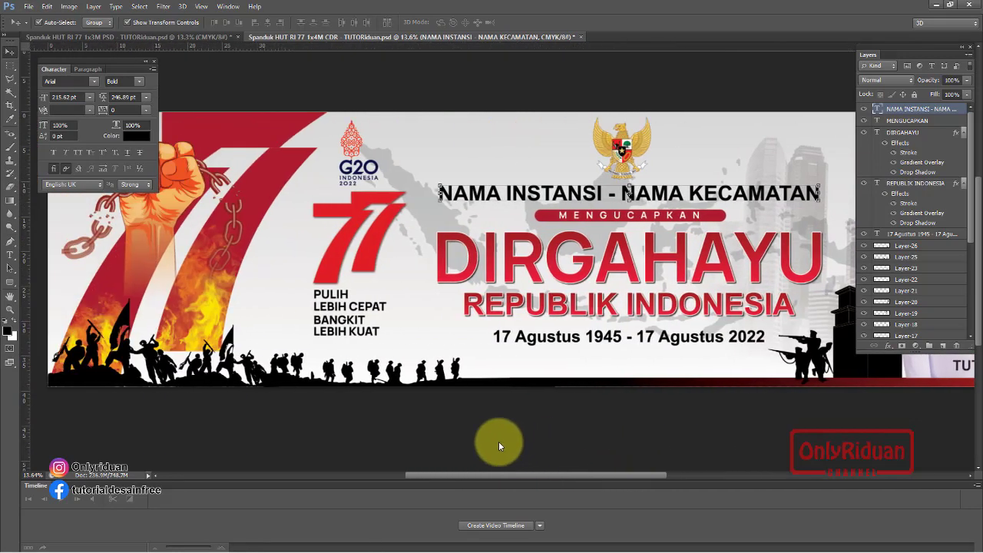
scroll(560, 442, "right", 5)
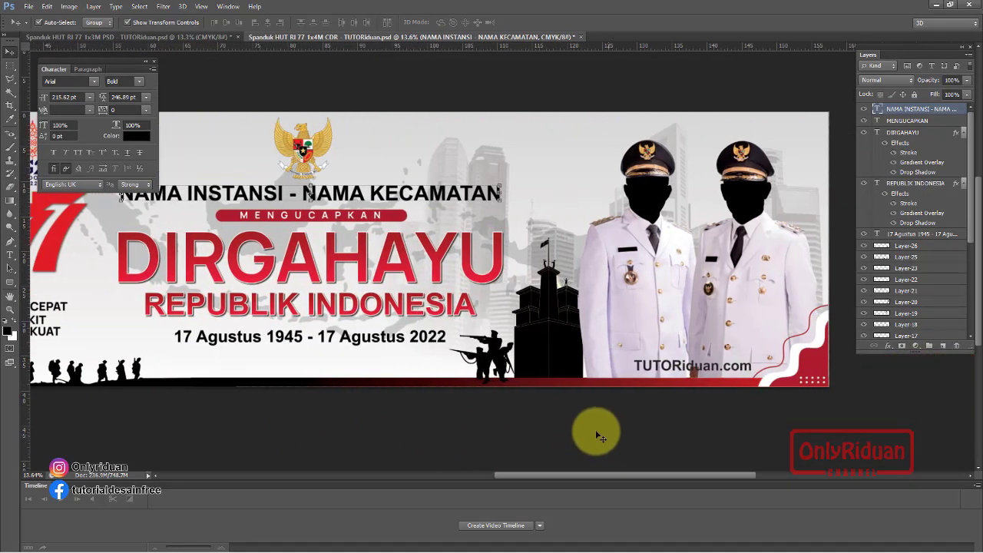
- Save the banner as a JPEG into the CETAK folder
left_click(29, 7)
left_click(46, 160)
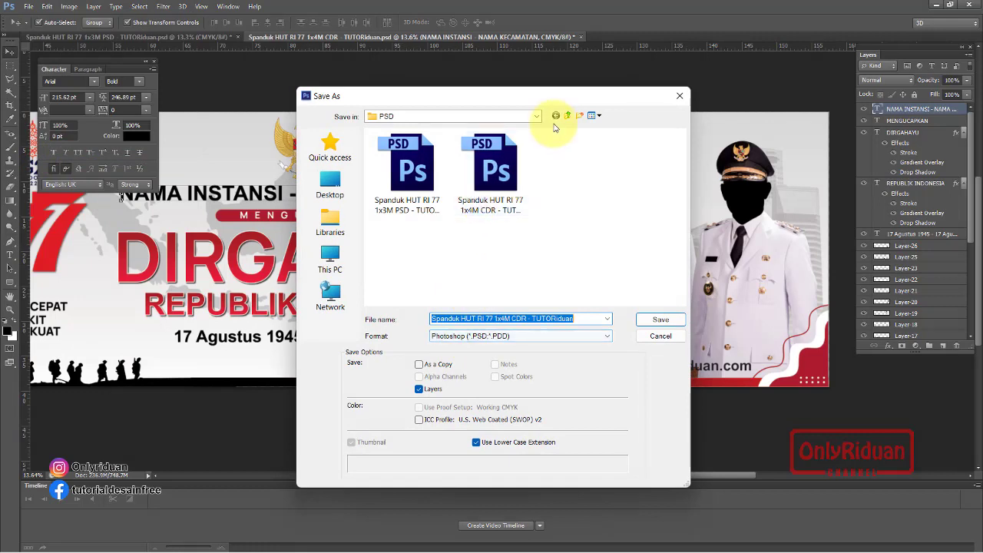
left_click(567, 116)
double_click(388, 161)
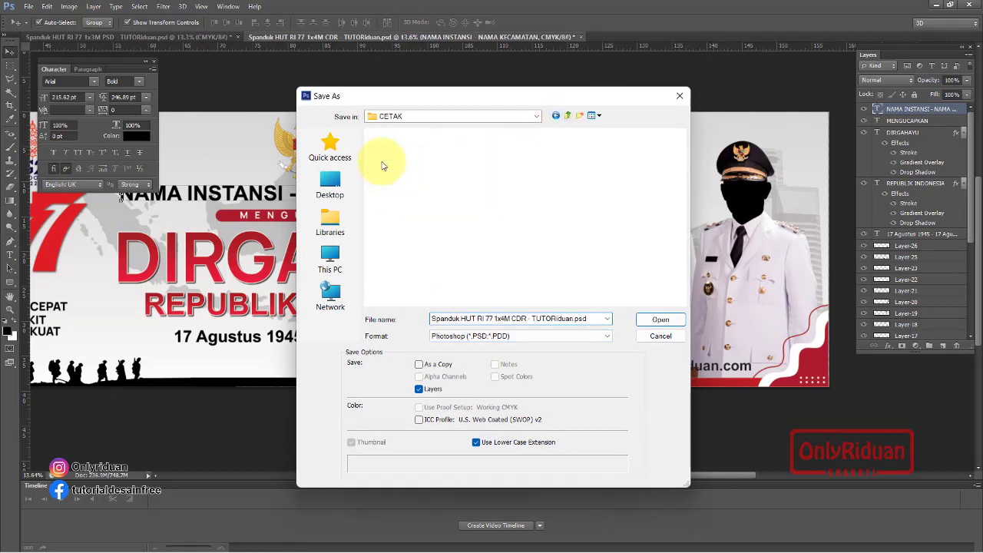
left_click(484, 336)
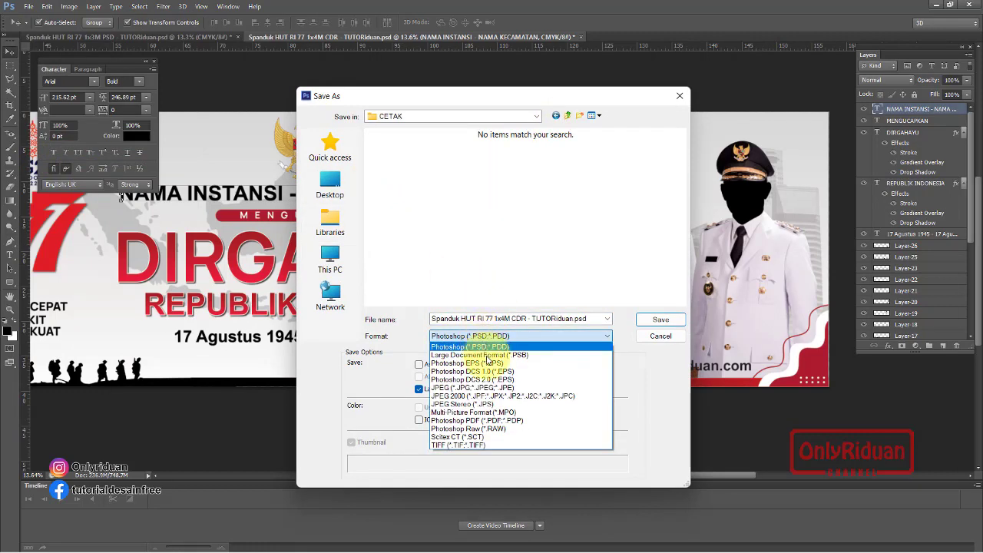
left_click(483, 386)
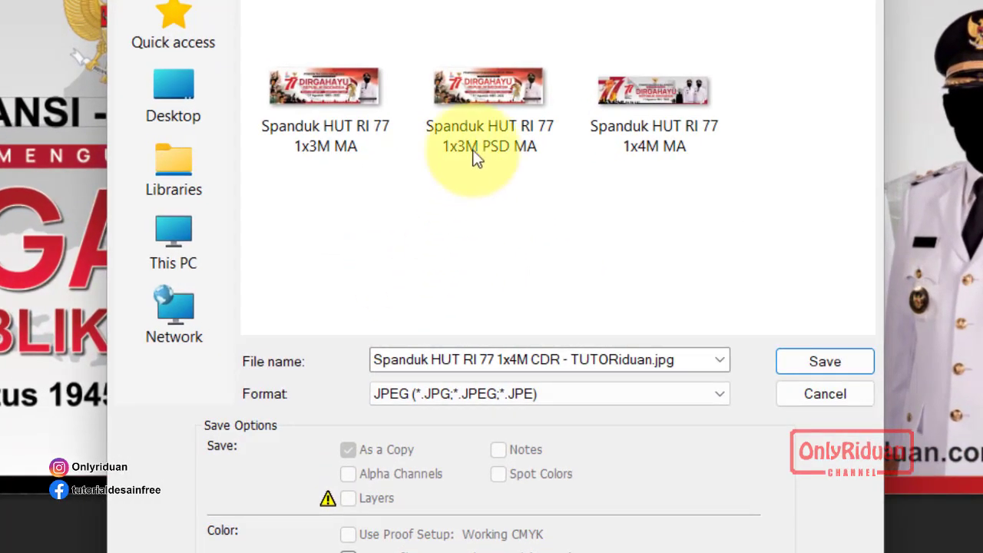
- Name the file 'Spanduk HUT RI 77 1x4M PSD MA', save, and accept quality 12
left_click(476, 146)
left_click(510, 355)
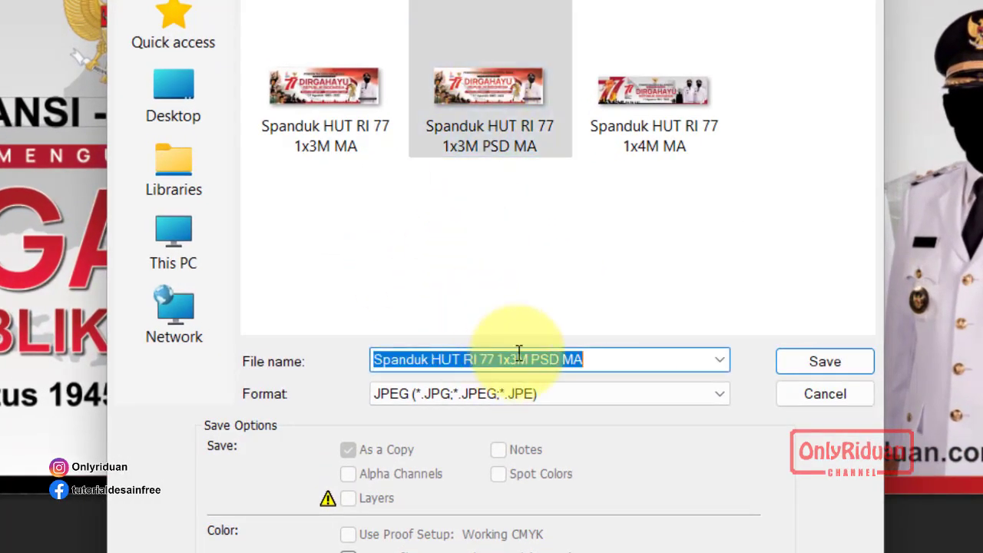
left_click(519, 353)
key("BackSpace")
type("4")
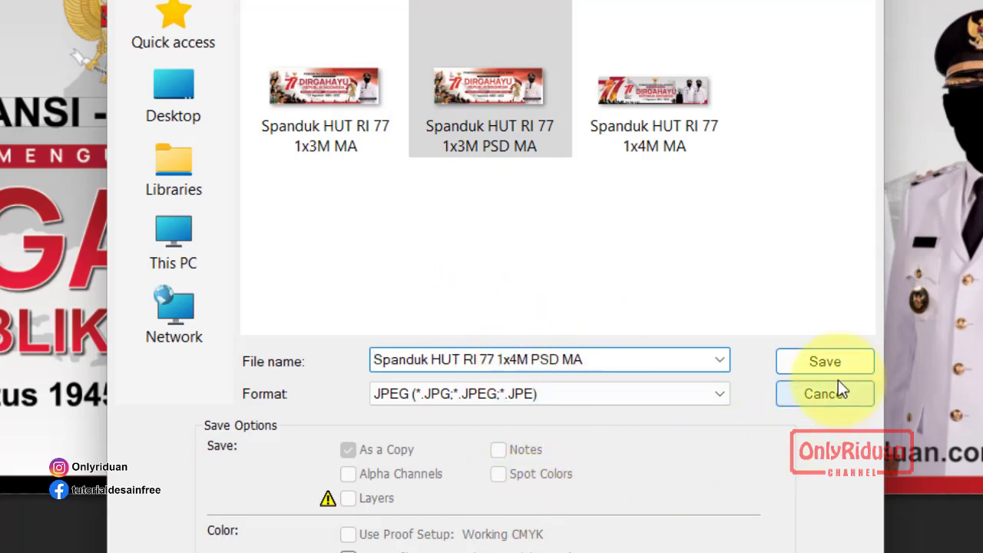
left_click(833, 359)
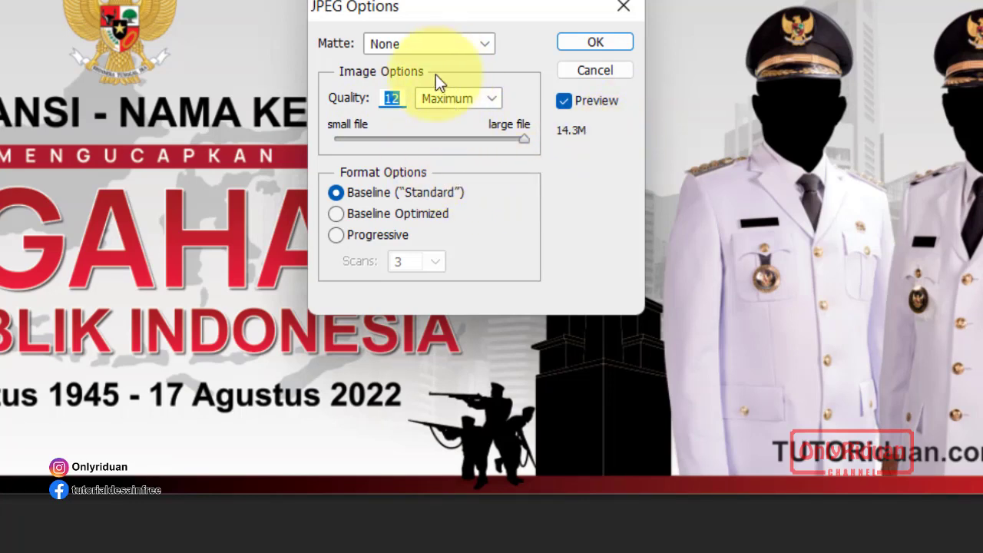
left_click(593, 42)
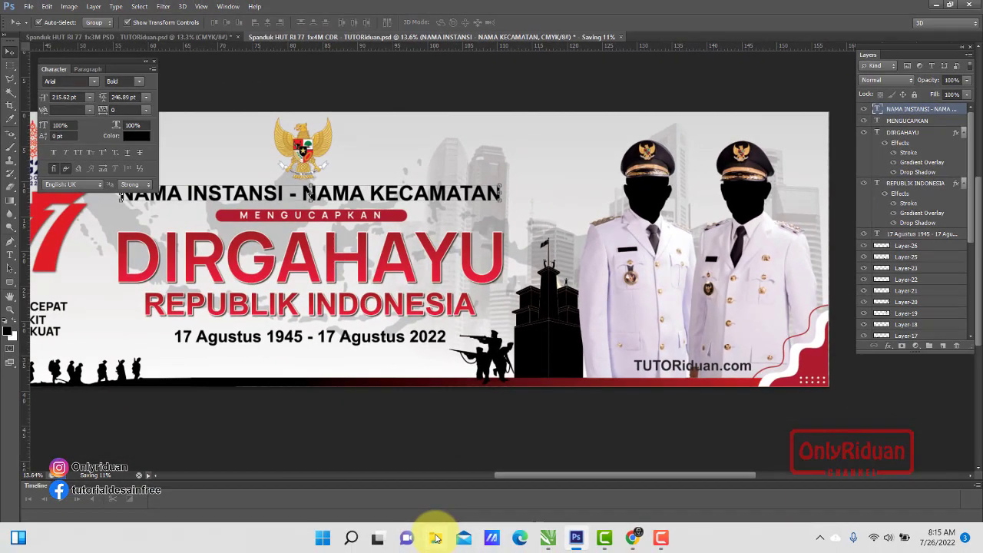
- In File Explorer, browse to the D: > HUT RI 77 > CETAK folder
left_click(435, 538)
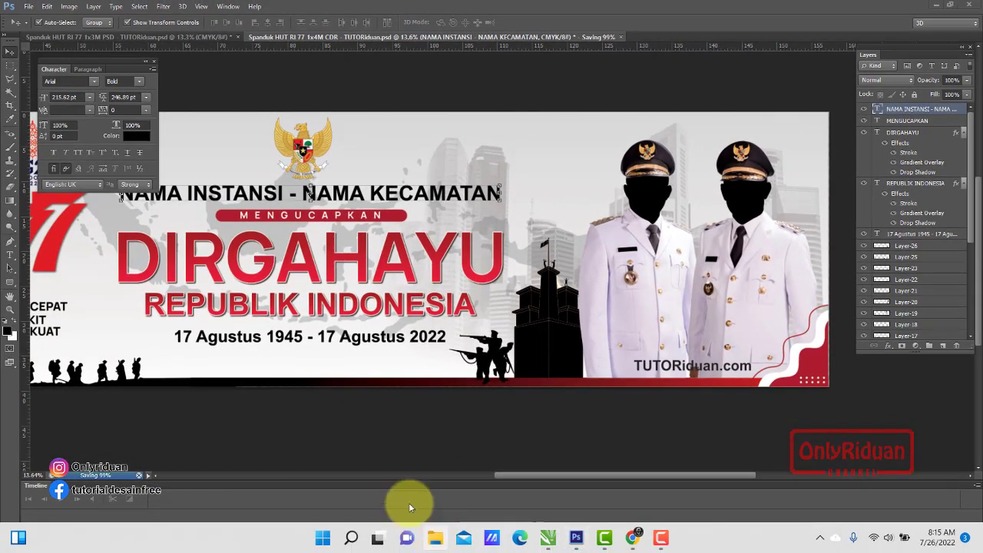
scroll(254, 431, "down", 3)
scroll(249, 418, "down", 2)
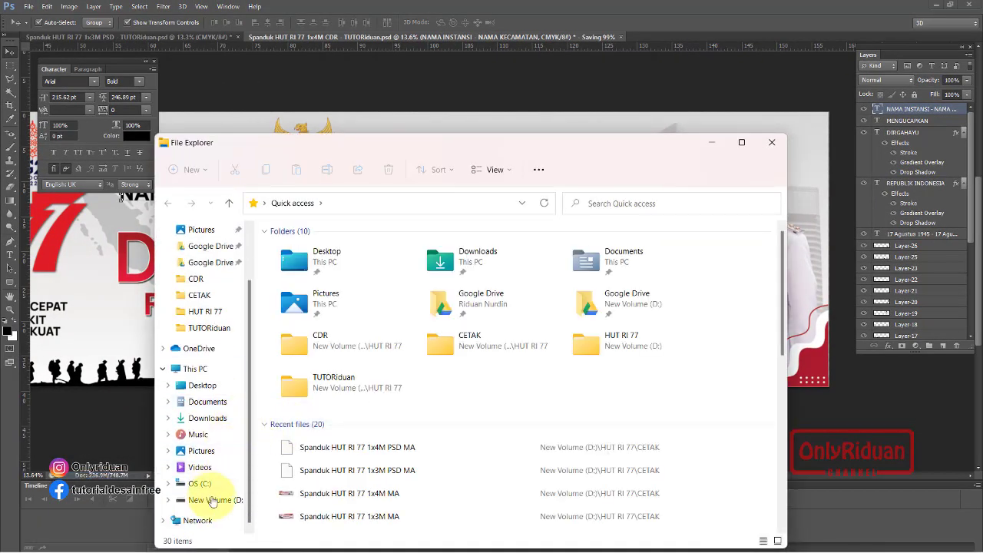
left_click(209, 500)
left_click(377, 274)
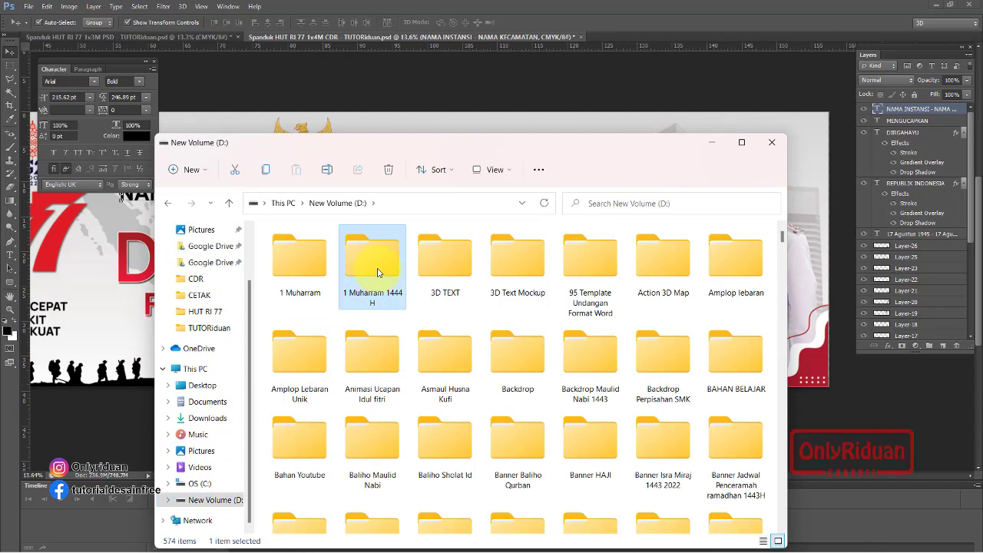
scroll(377, 275, "down", 10)
double_click(603, 338)
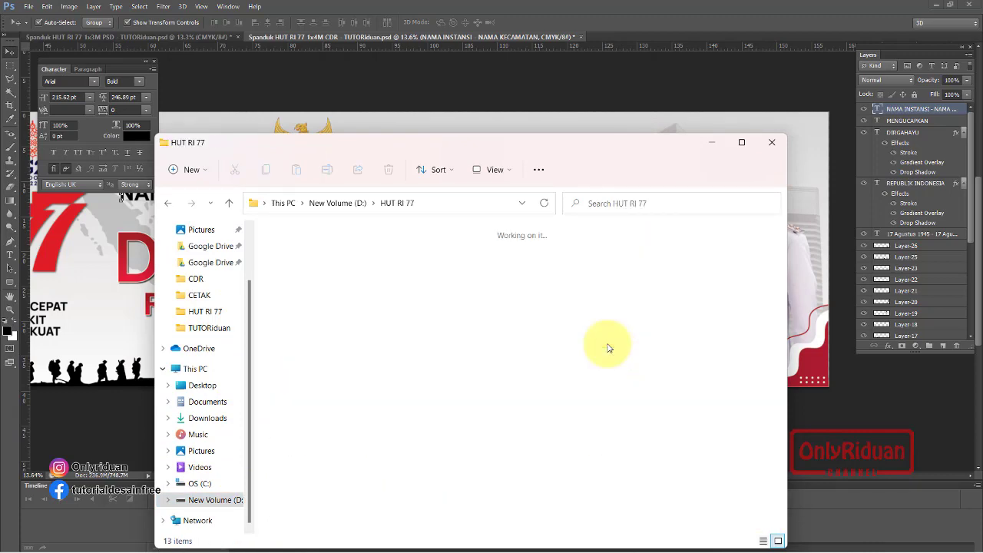
double_click(373, 253)
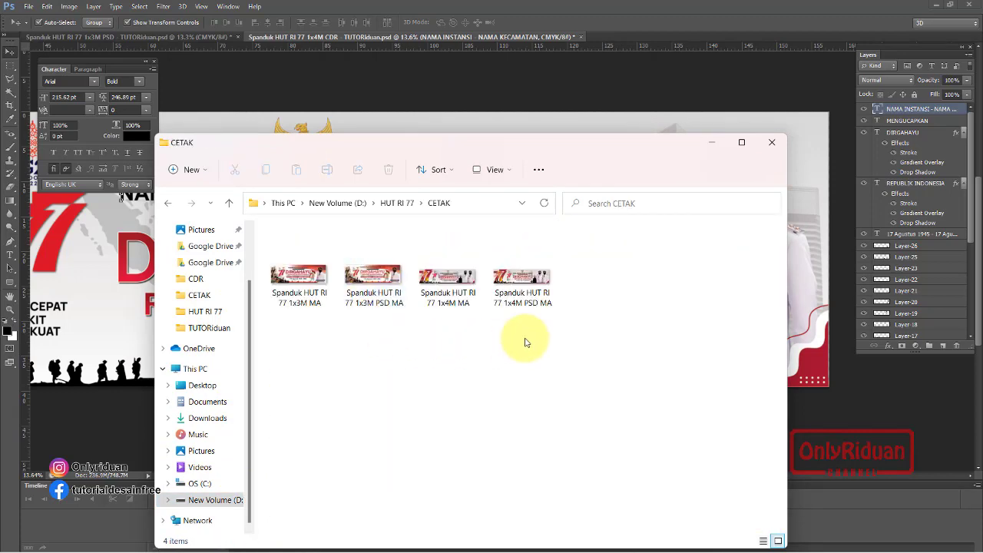
- View the banner JPEGs as extra large icons, check each one's dimensions, then minimise the window
left_click(509, 176)
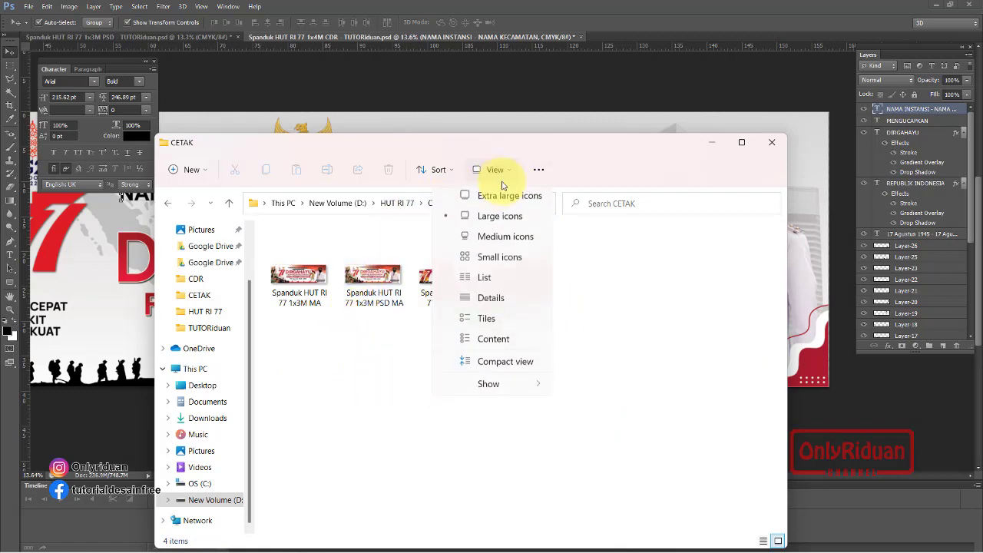
left_click(495, 171)
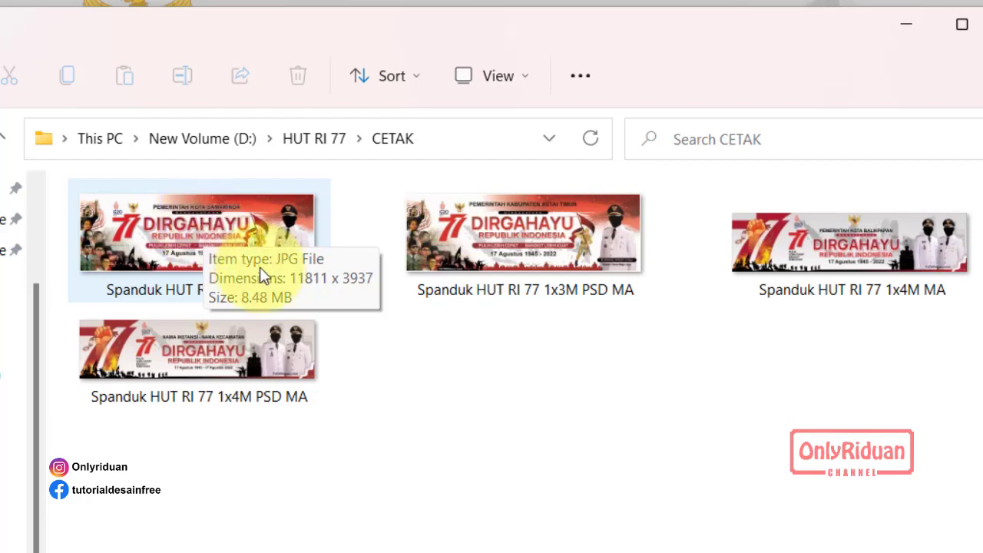
left_click(539, 258)
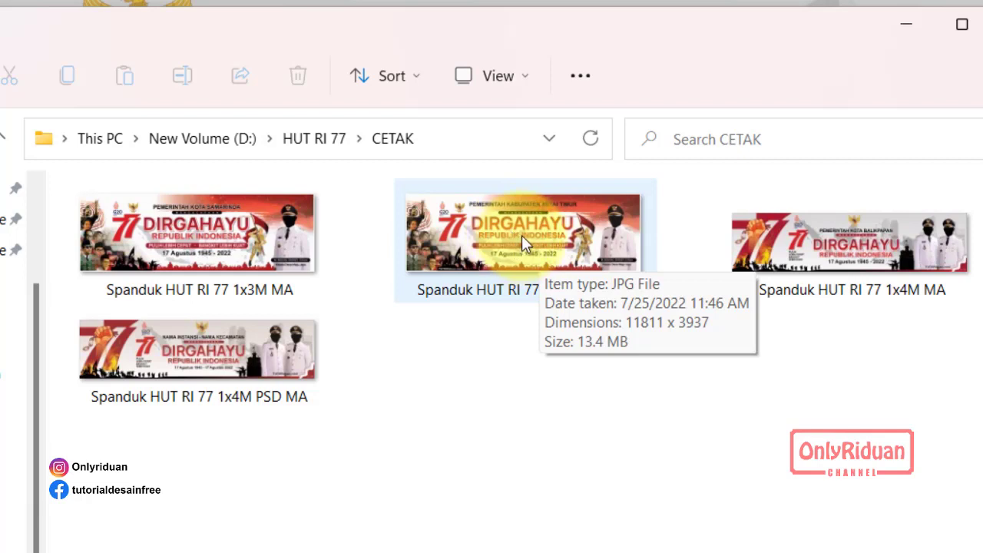
left_click(864, 234)
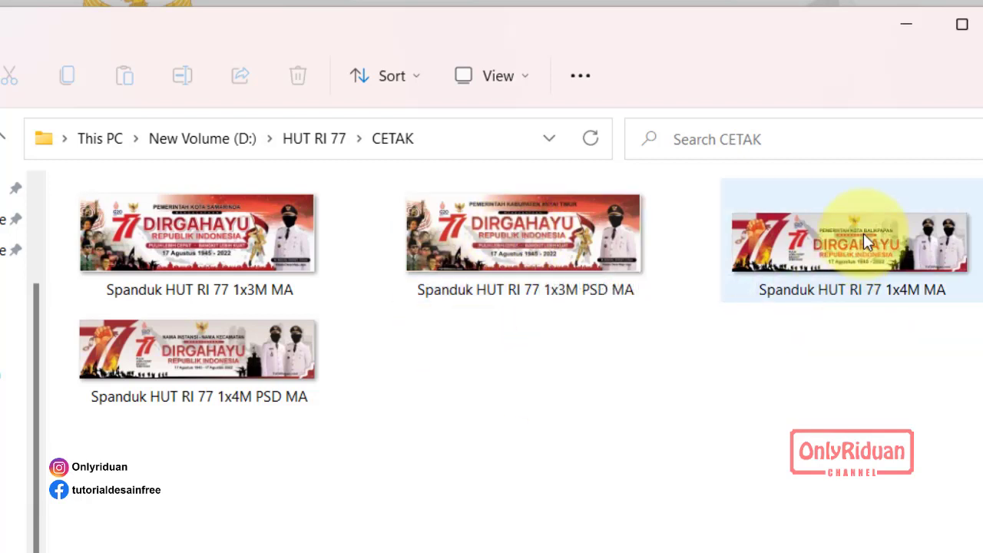
mouse_move(819, 250)
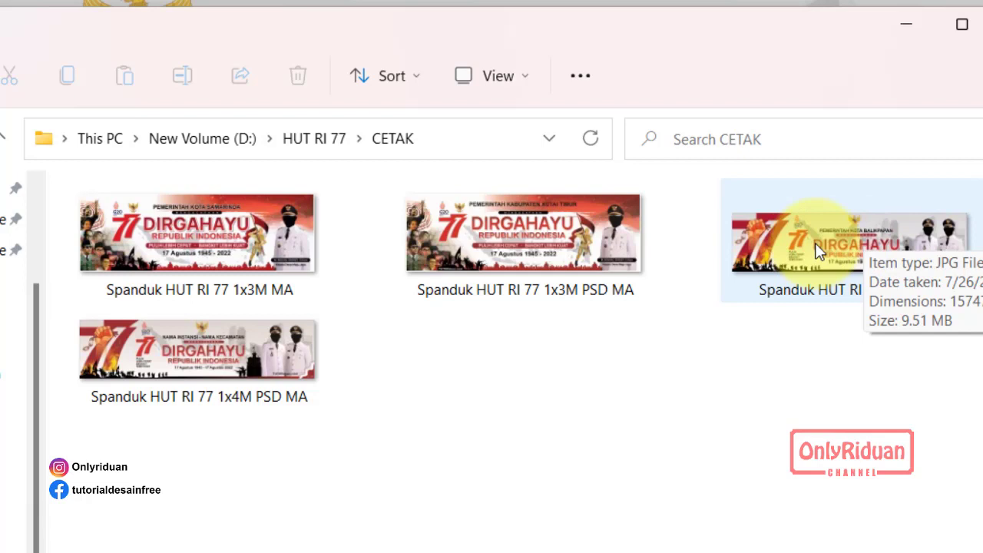
left_click(270, 361)
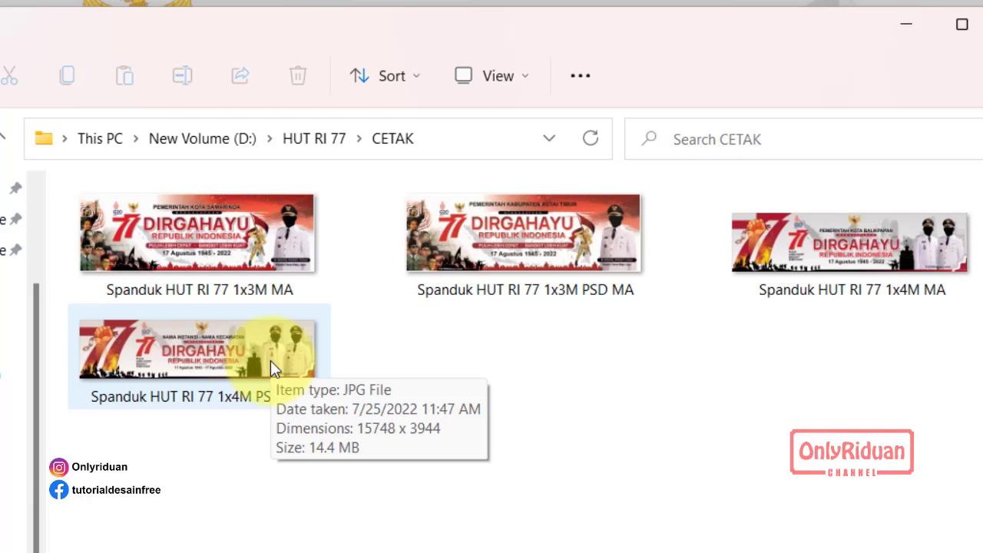
left_click(619, 474)
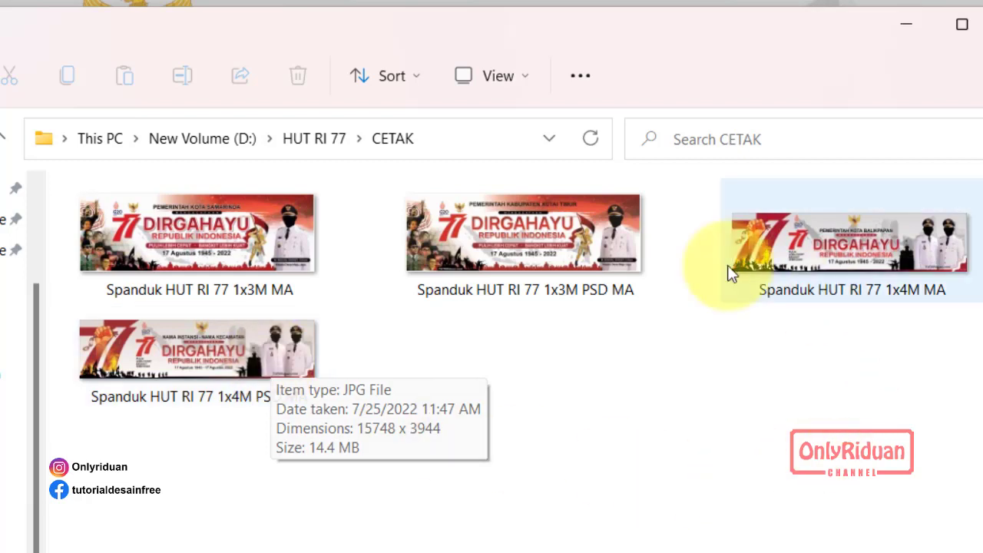
left_click(905, 27)
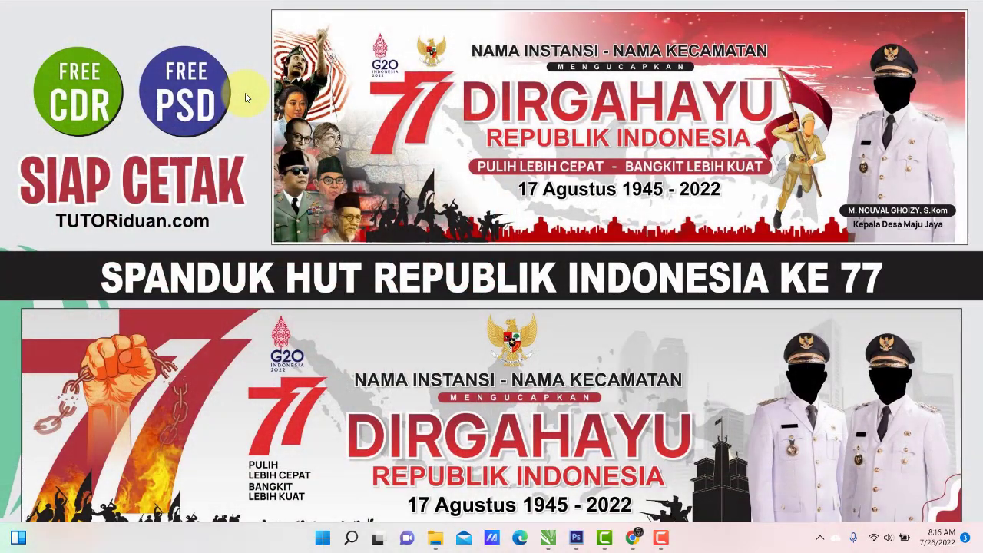